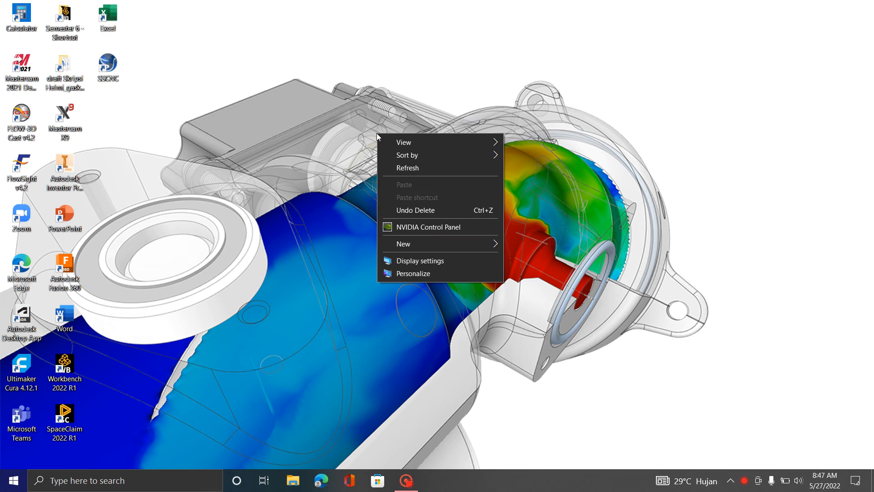
click(396, 164)
right_click(376, 163)
click(409, 195)
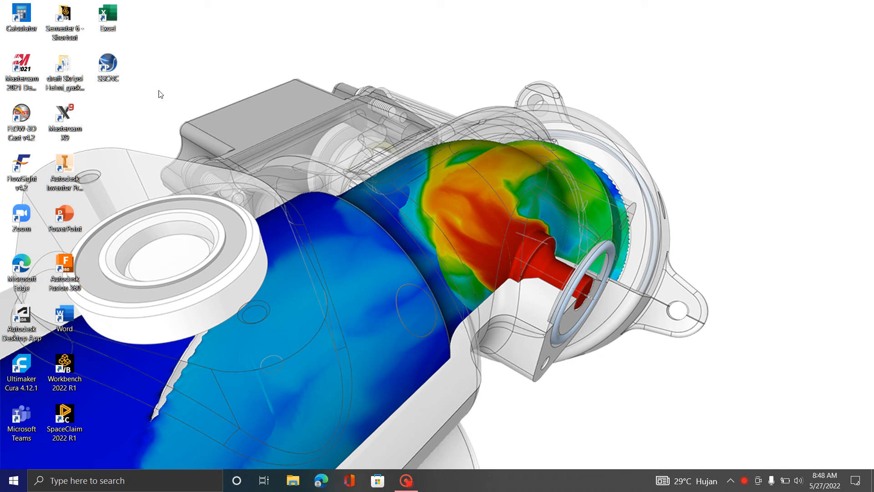
- Launch Autodesk Inventor Professional 2022 and create a new metric part from the Standard (mm).ipt template
double_click(72, 169)
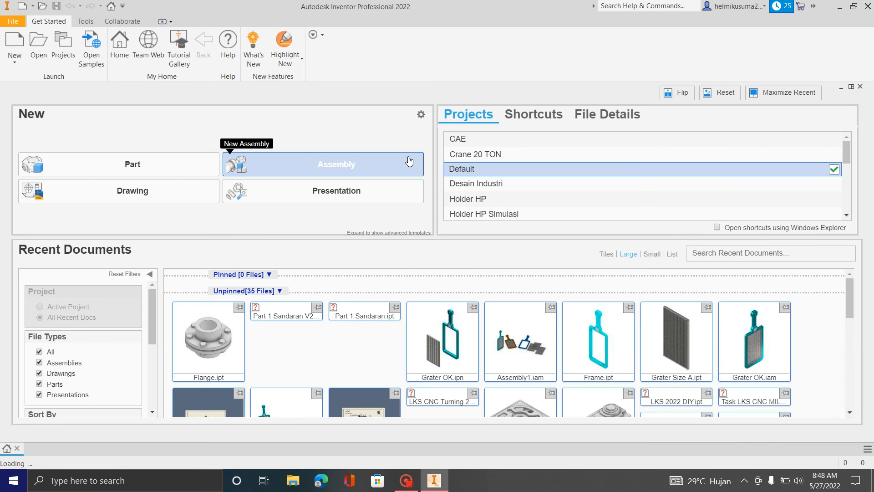
click(21, 65)
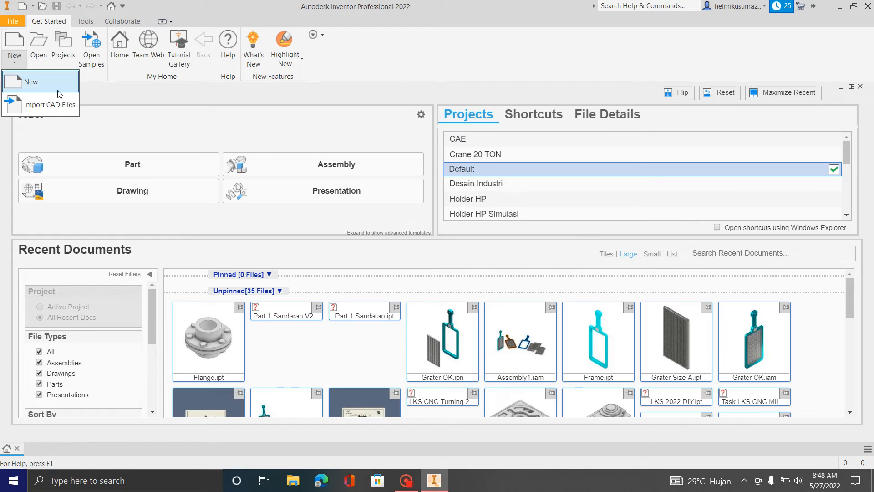
click(40, 88)
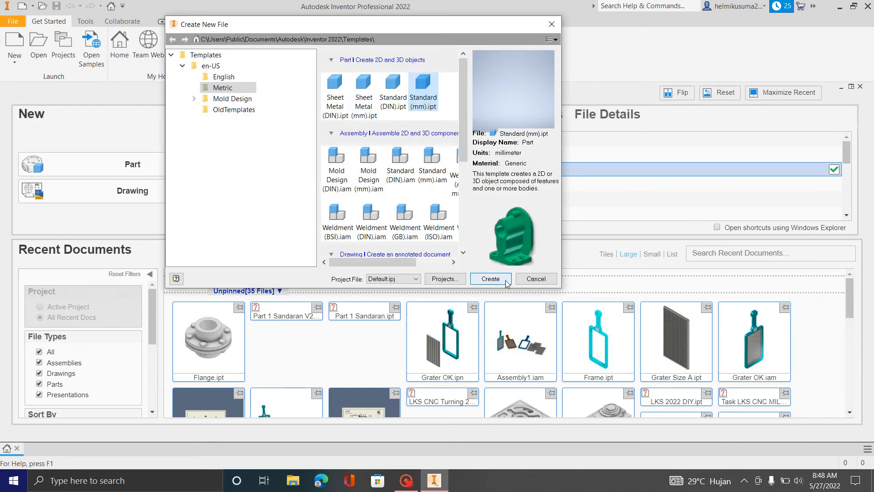
click(491, 278)
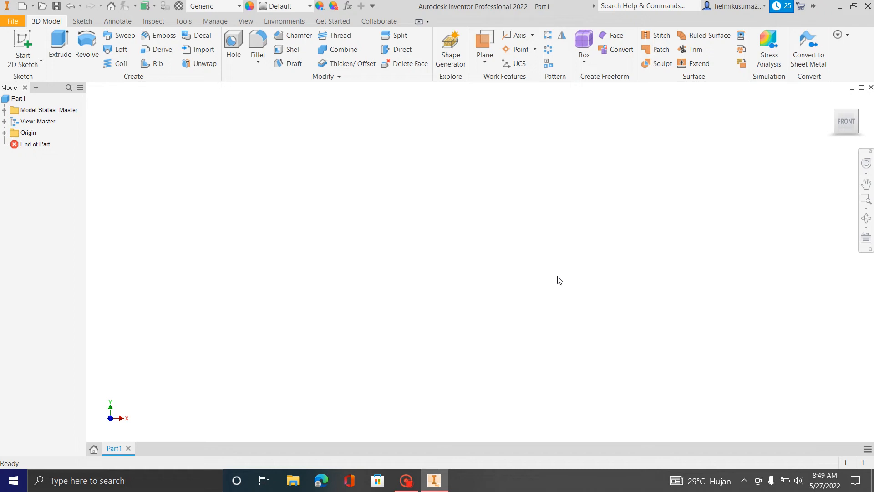
- Start a 2D sketch on the XY Plane
click(20, 45)
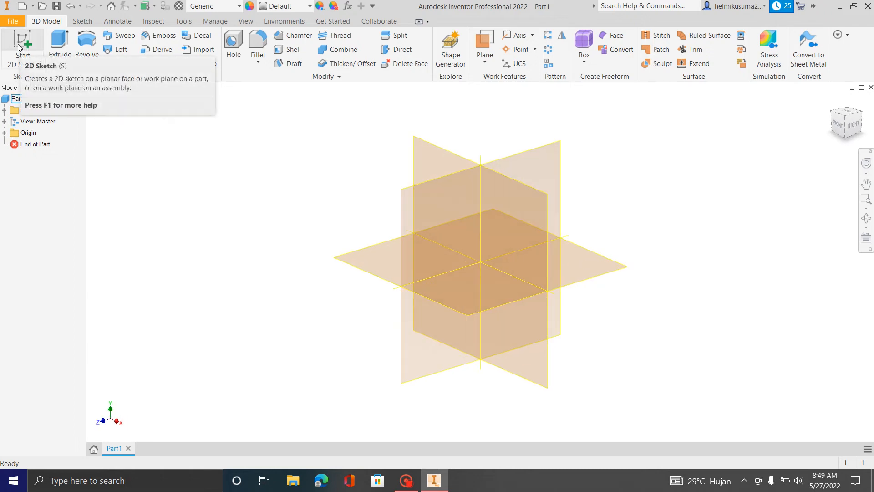
click(20, 46)
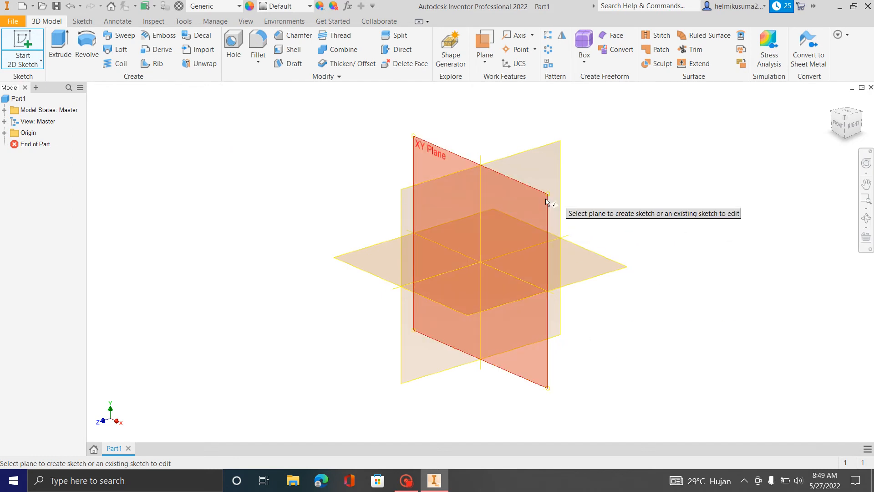
click(540, 212)
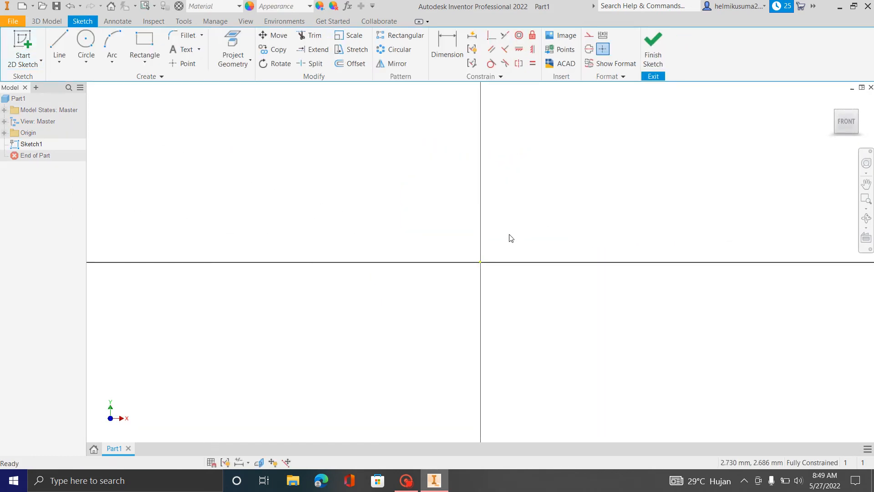
- Draw a closed L-shaped profile about 9.8 mm high along the vertical axis, about 4.8 mm above the horizontal axis
click(58, 42)
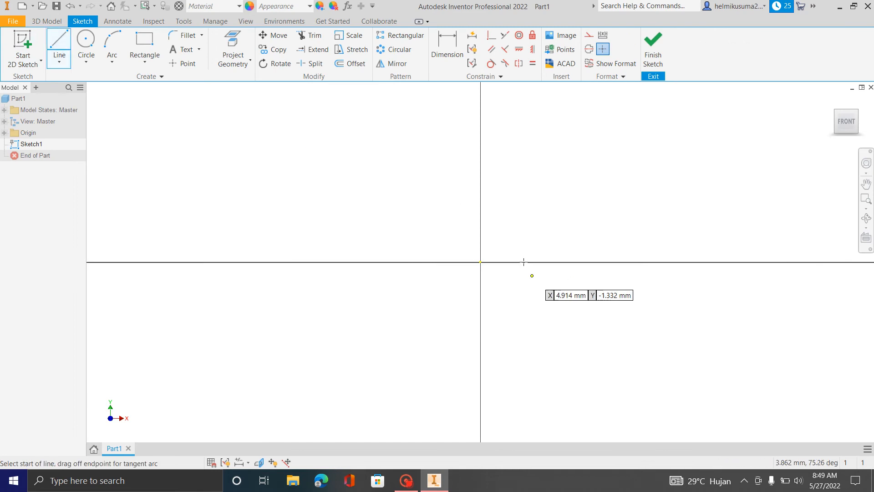
click(478, 212)
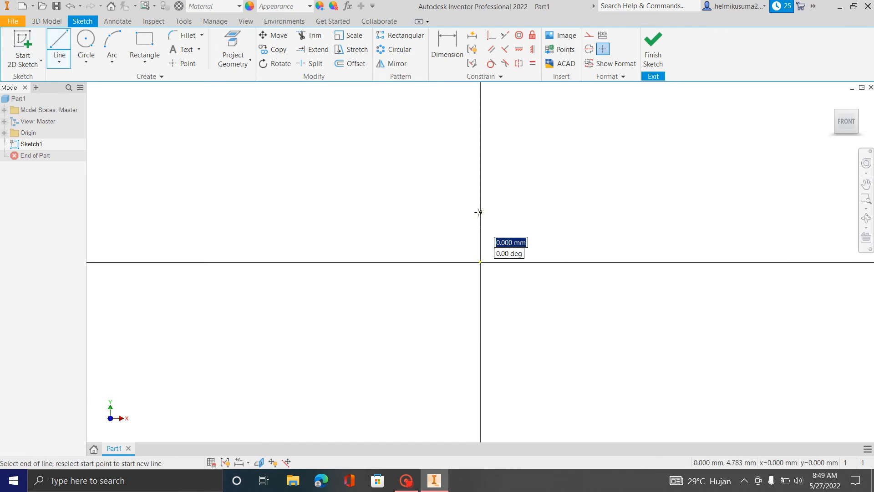
click(620, 211)
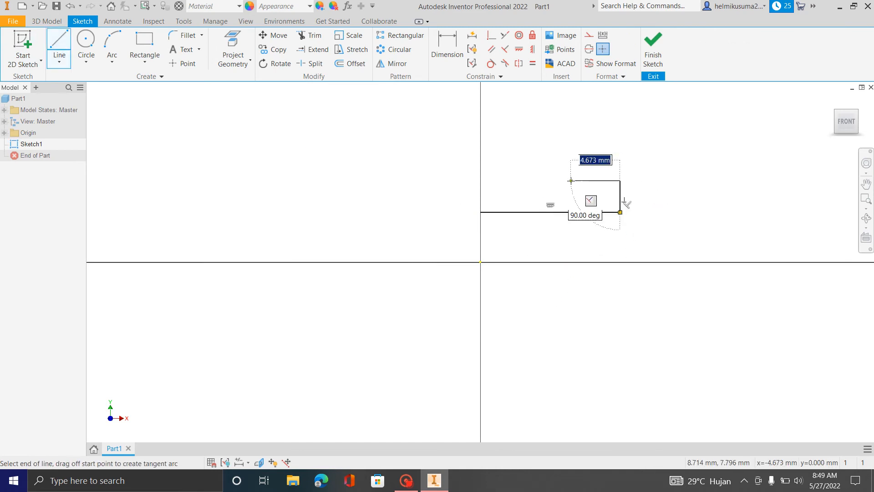
click(620, 181)
click(571, 181)
click(571, 109)
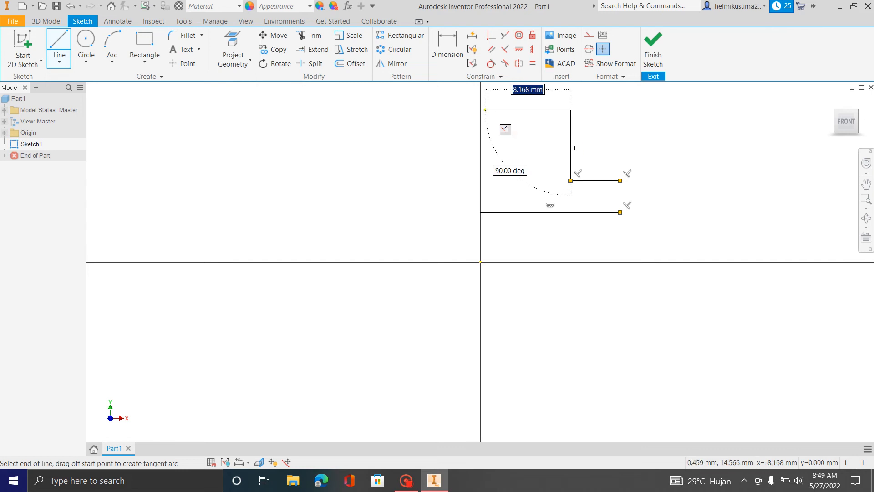
click(481, 110)
click(481, 213)
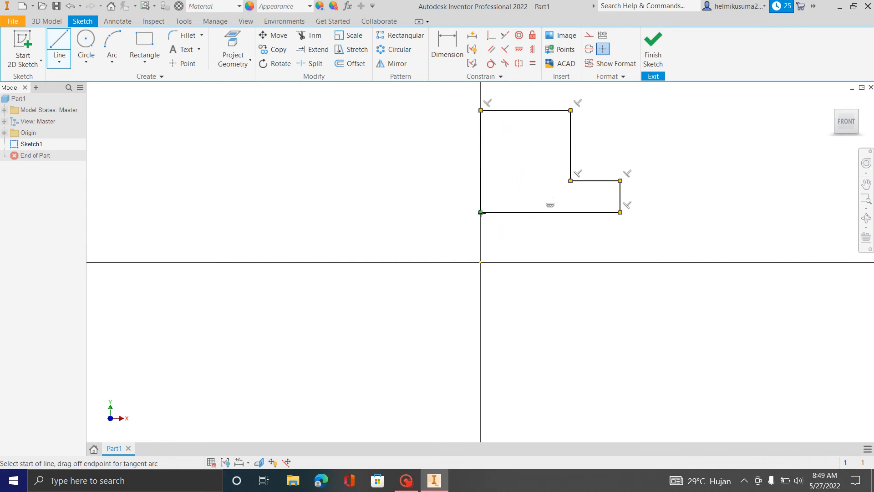
- Draw a vertical line inside the profile from its top edge to its bottom edge, about 3.7 mm from the vertical axis
click(518, 111)
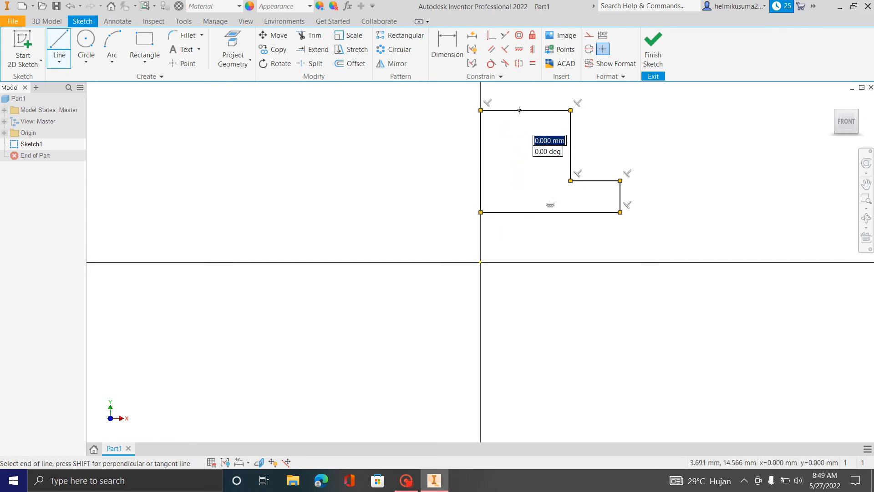
click(519, 212)
scroll(480, 279, down, 3)
scroll(503, 211, up, 3)
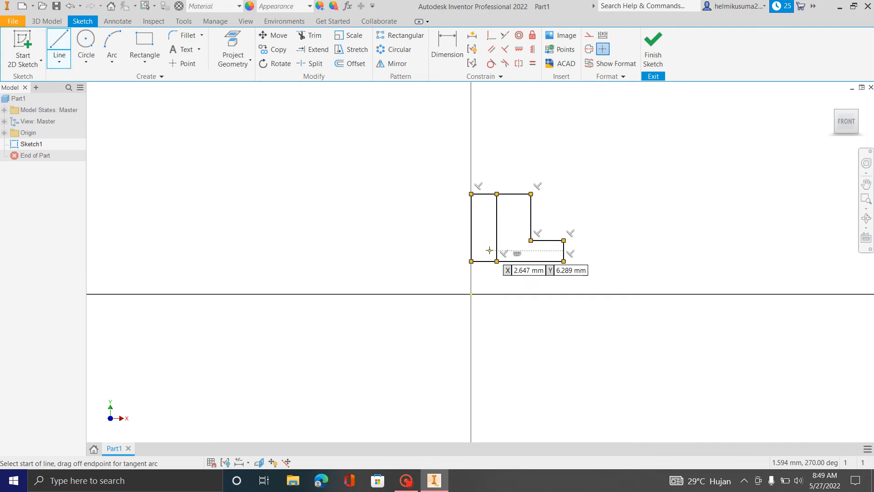
- Dimension the distance between the profile's bottom edge and the horizontal axis as 1 mm
click(447, 50)
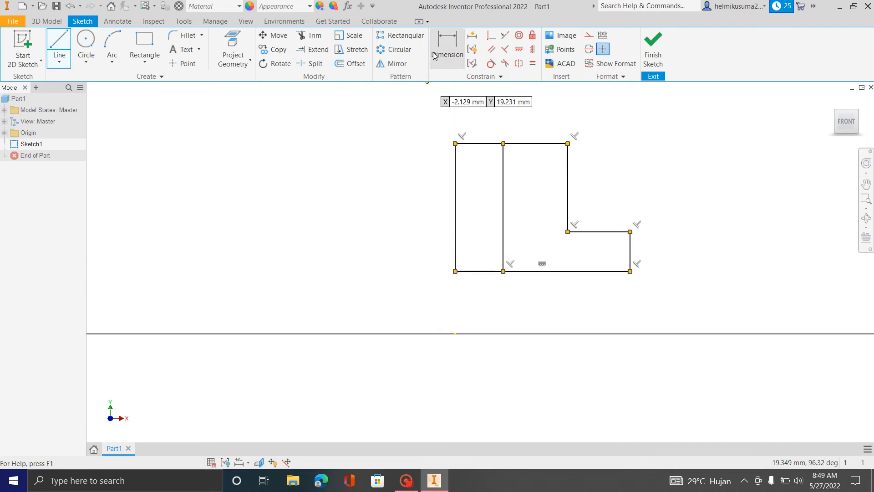
click(540, 271)
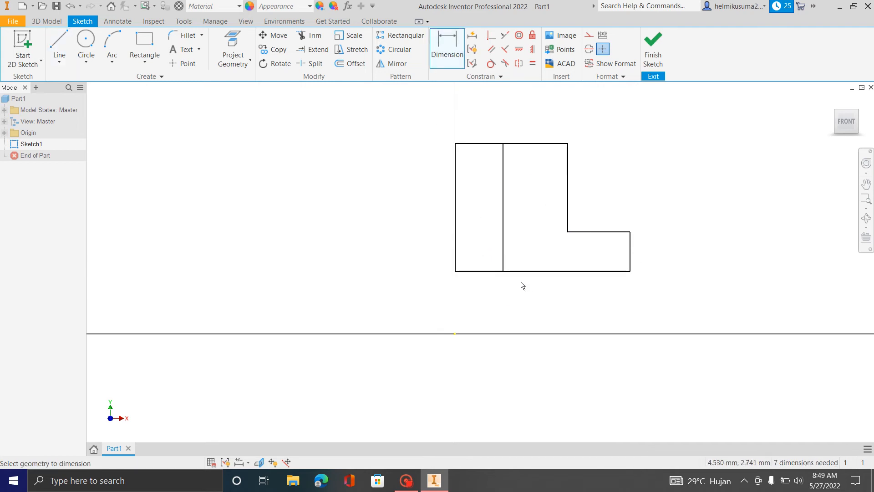
click(460, 334)
click(695, 306)
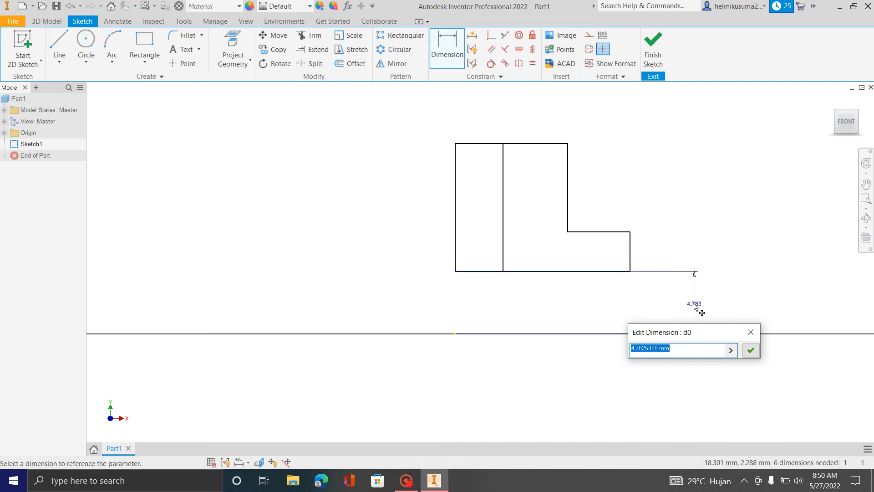
text(1)
key(Return)
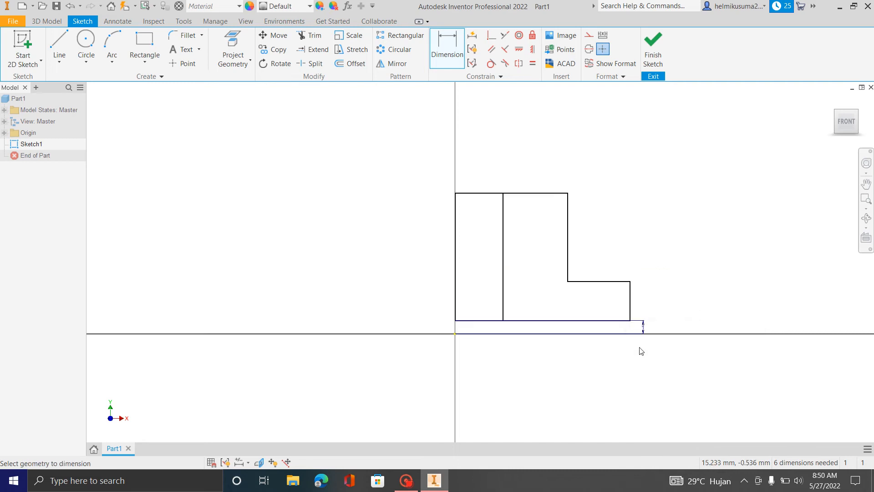
- Dimension the height of the profile's lower step as 10 mm
scroll(596, 344, down, 3)
scroll(588, 327, up, 2)
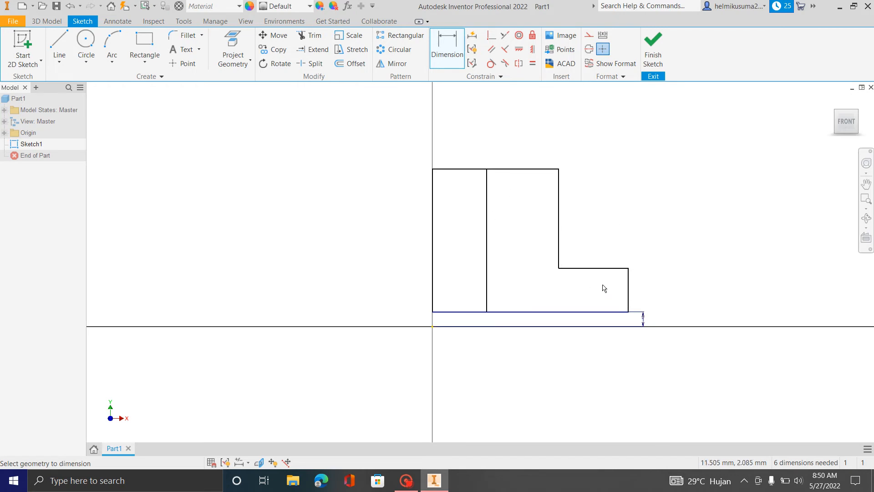
click(598, 268)
click(601, 312)
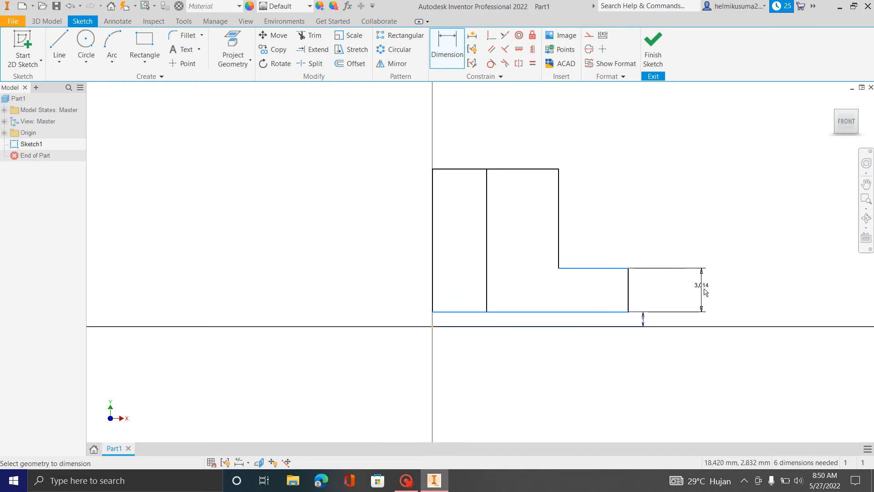
click(707, 293)
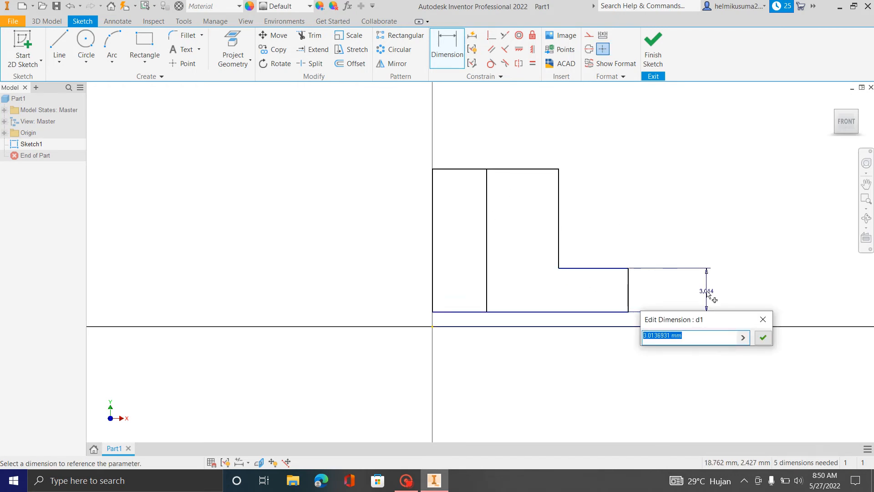
text(10)
key(Return)
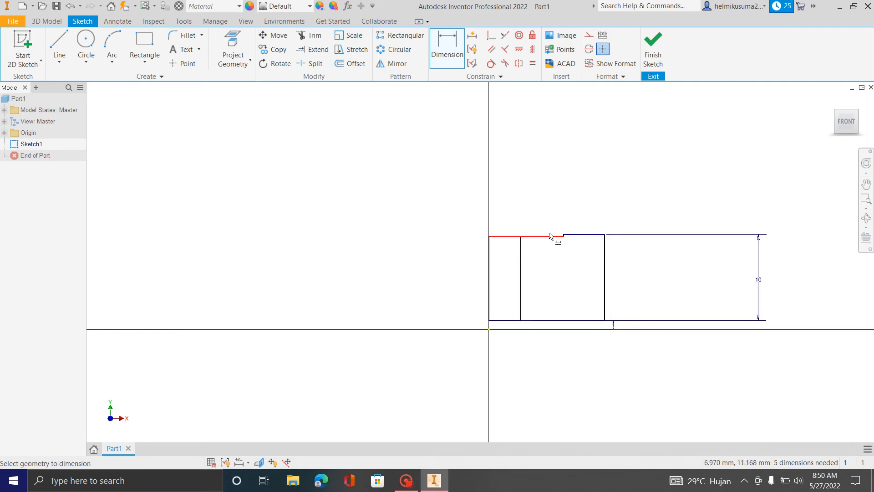
- Dimension the profile's overall height from bottom edge to top edge as 50 mm
click(553, 236)
click(572, 321)
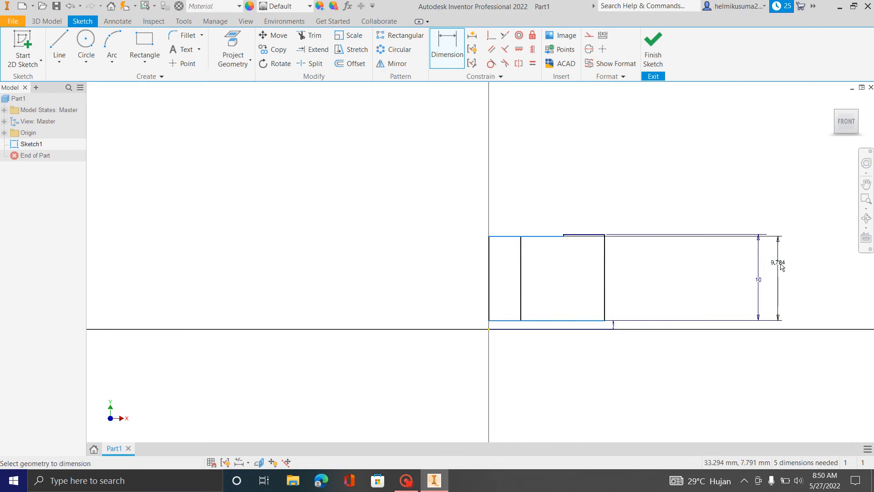
click(786, 269)
text(50)
key(Return)
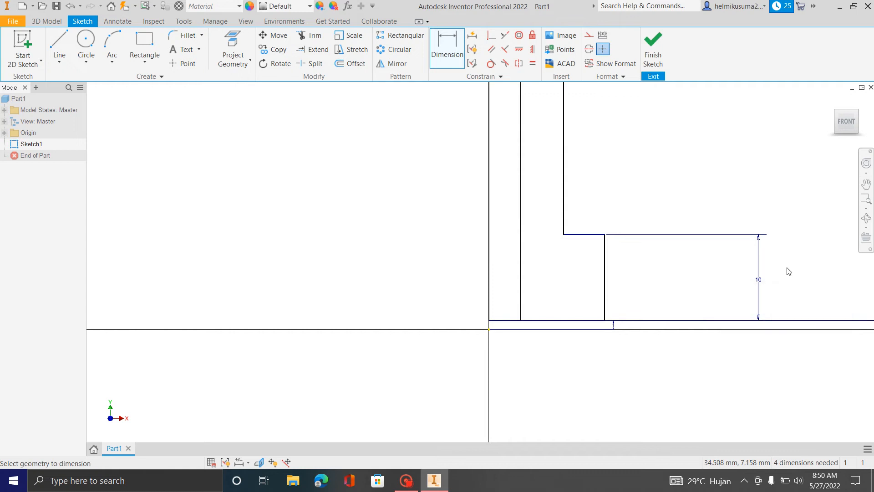
- Change the profile's overall height dimension to 20 mm
scroll(608, 250, down, 3)
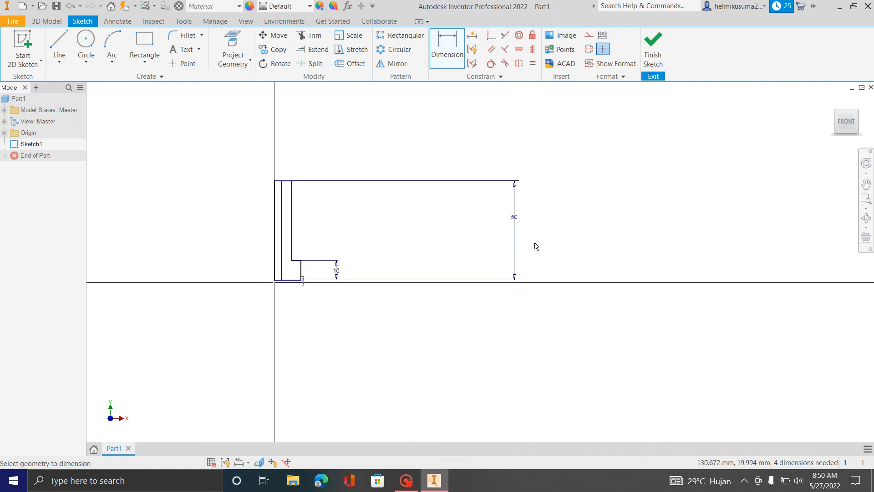
click(515, 224)
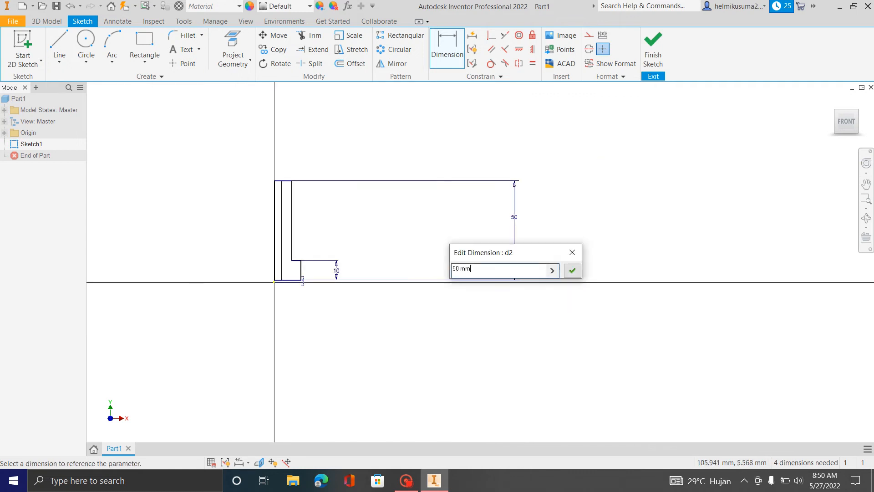
text(20)
key(Return)
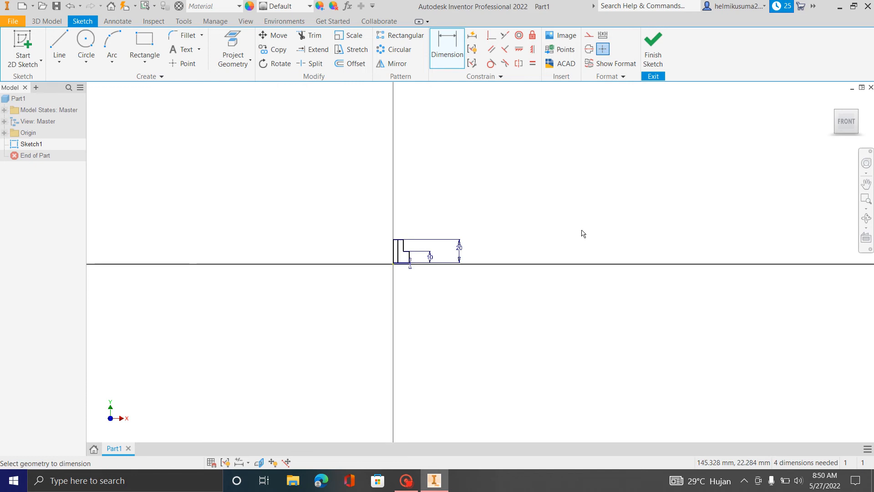
- Convert the profile's vertical edge on the vertical axis into a centerline
scroll(403, 267, down, 5)
click(525, 237)
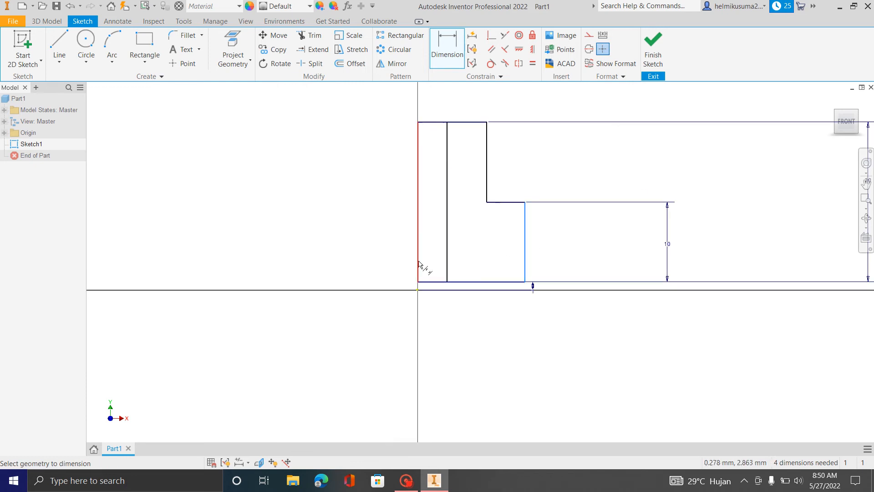
key(Escape)
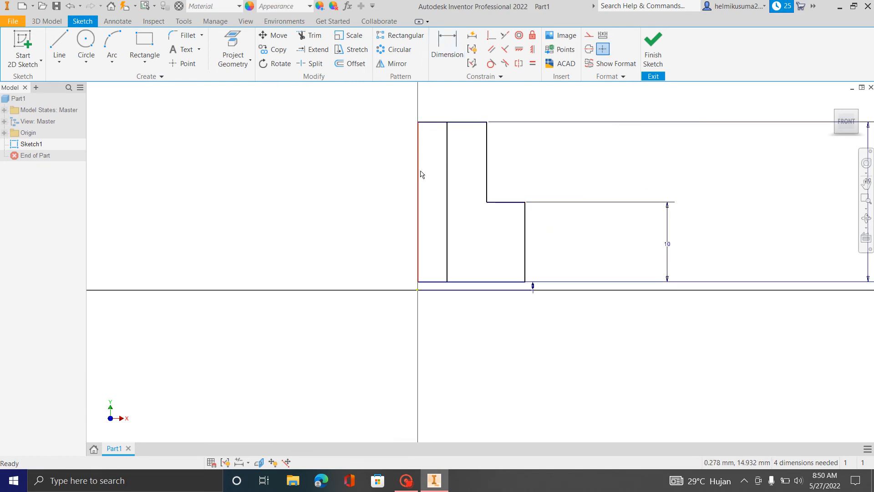
click(418, 172)
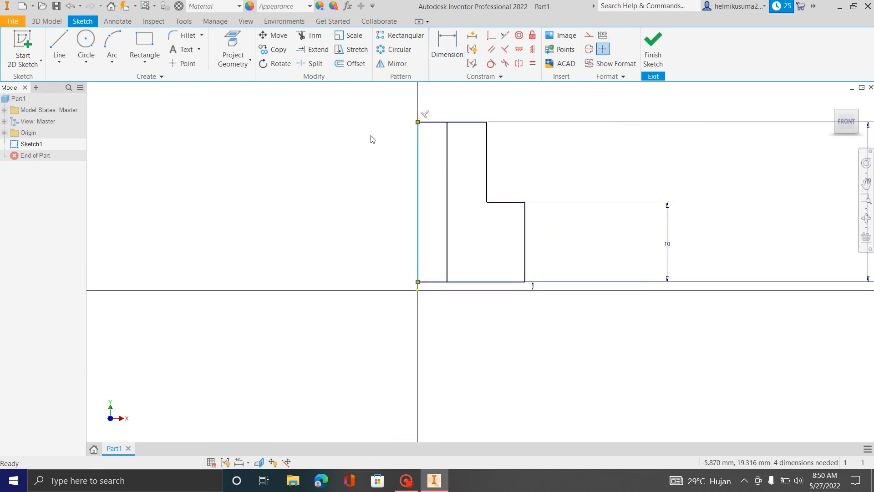
click(589, 50)
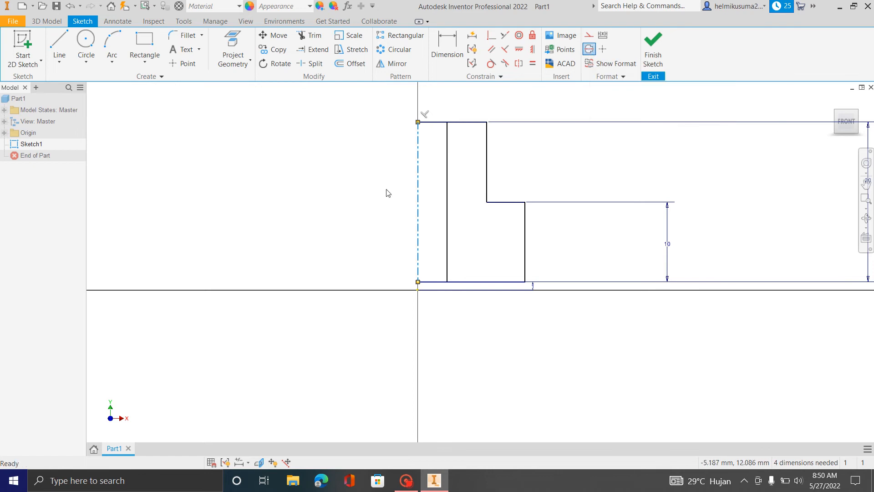
click(447, 48)
click(526, 260)
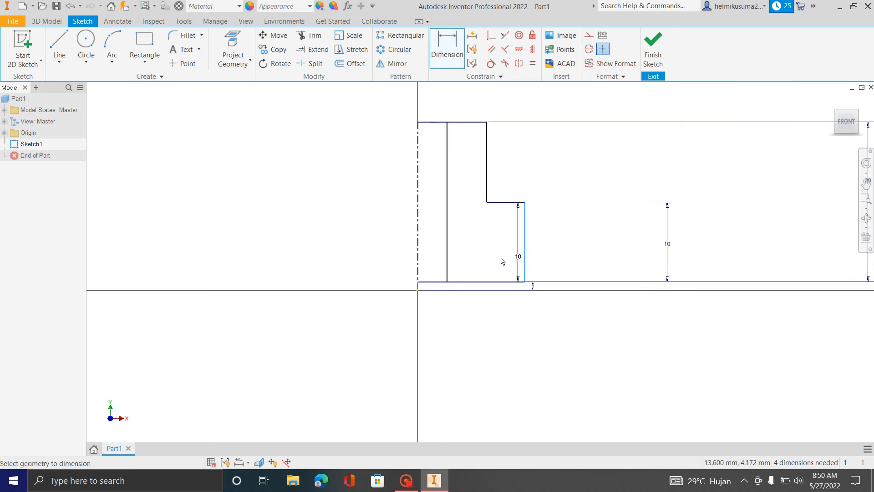
click(419, 230)
key(Escape)
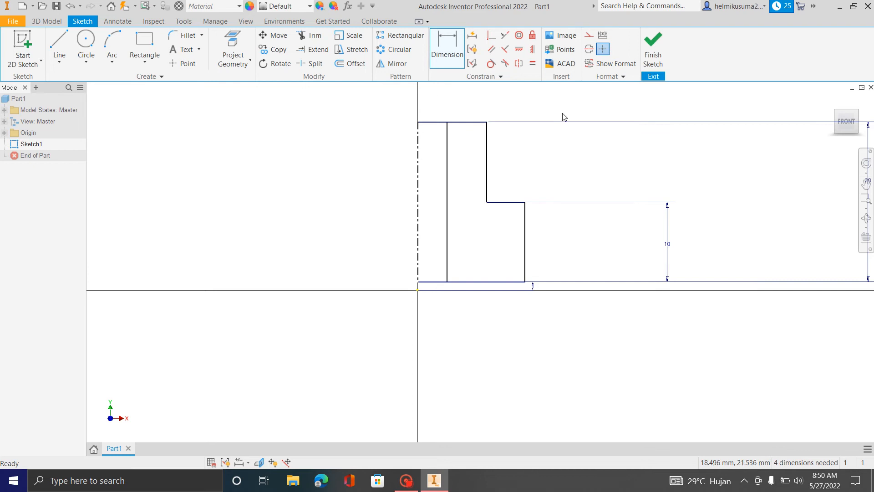
- Dimension the outer diameter from the profile's outermost vertical edge to the centerline as 30 mm
click(444, 61)
click(525, 246)
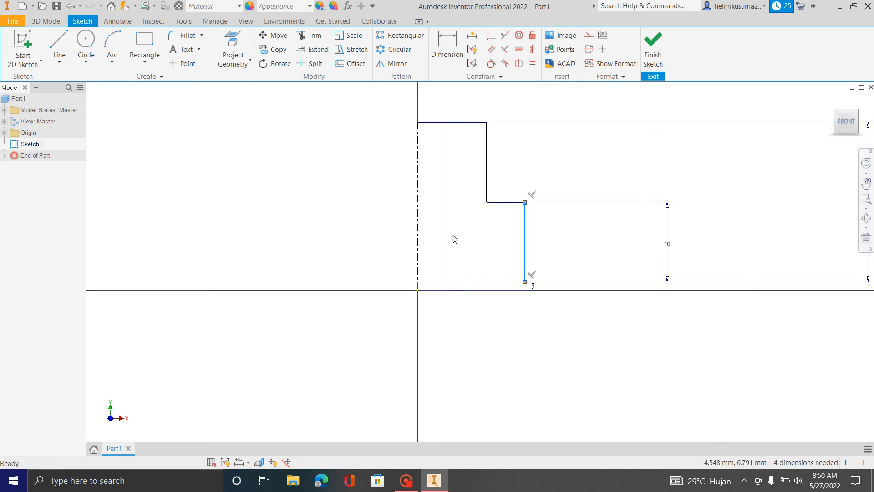
key(d)
click(420, 221)
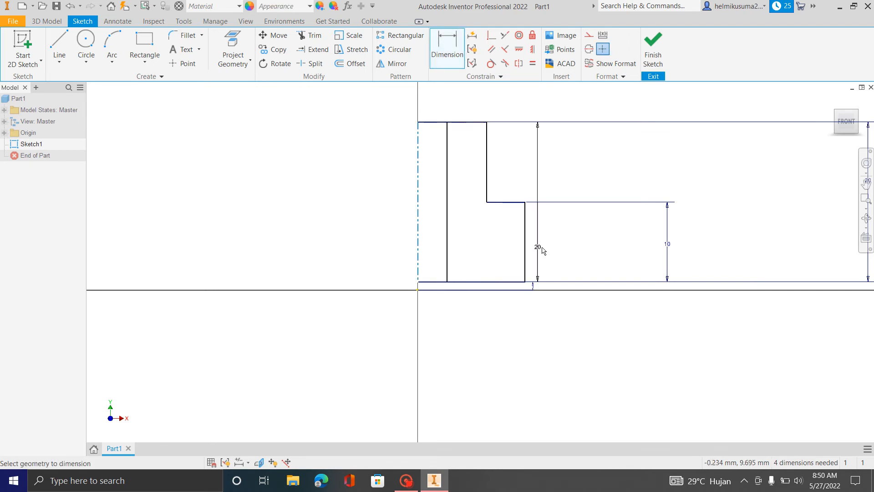
click(476, 332)
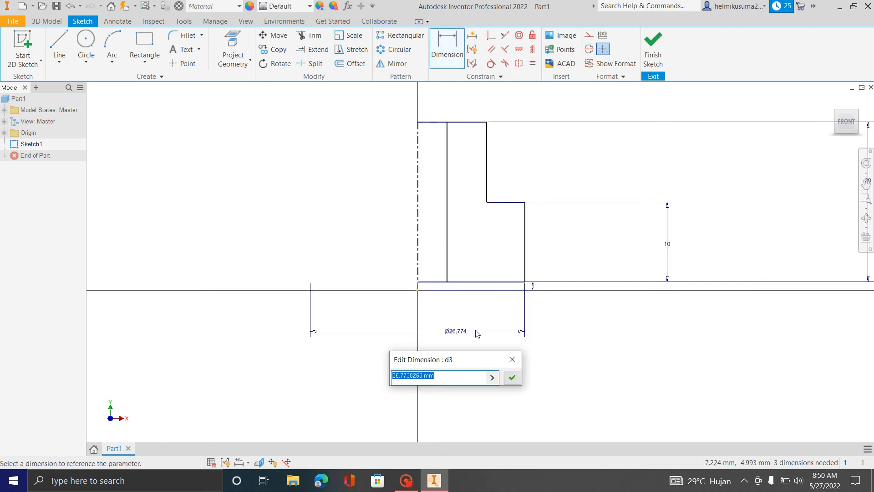
text(30)
key(Return)
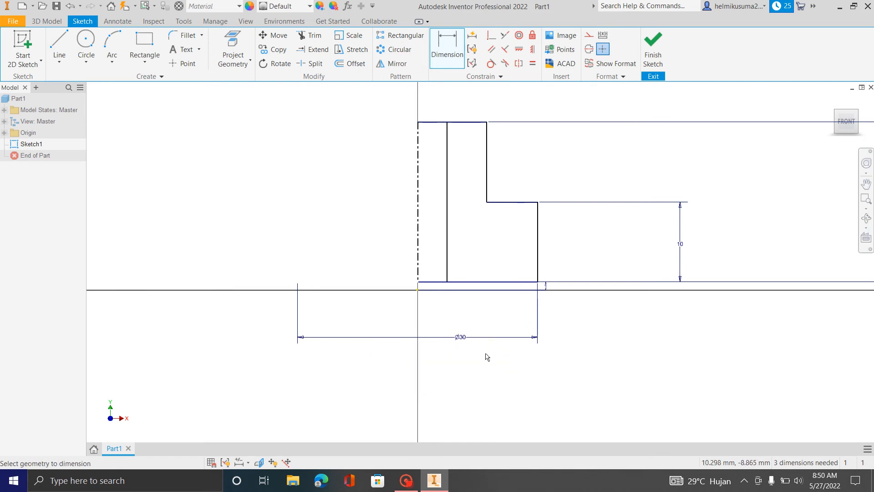
- Change the profile's outer diameter dimension to 50 mm
double_click(460, 338)
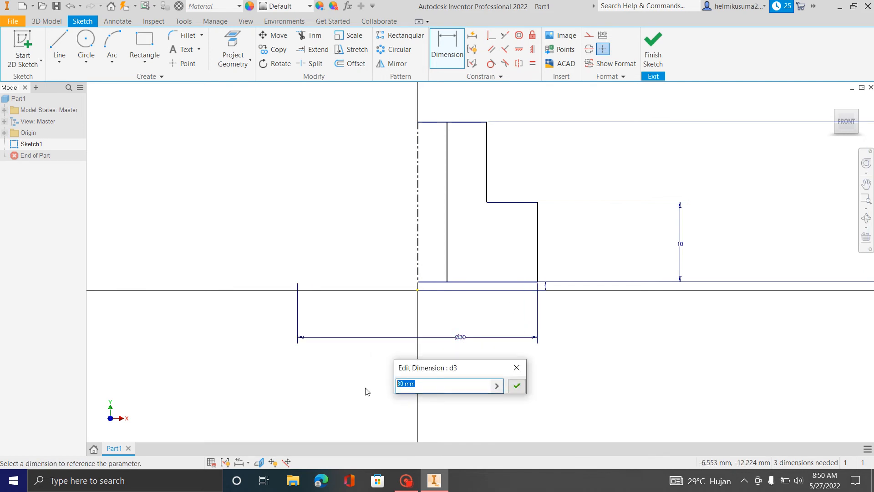
text(50)
key(Return)
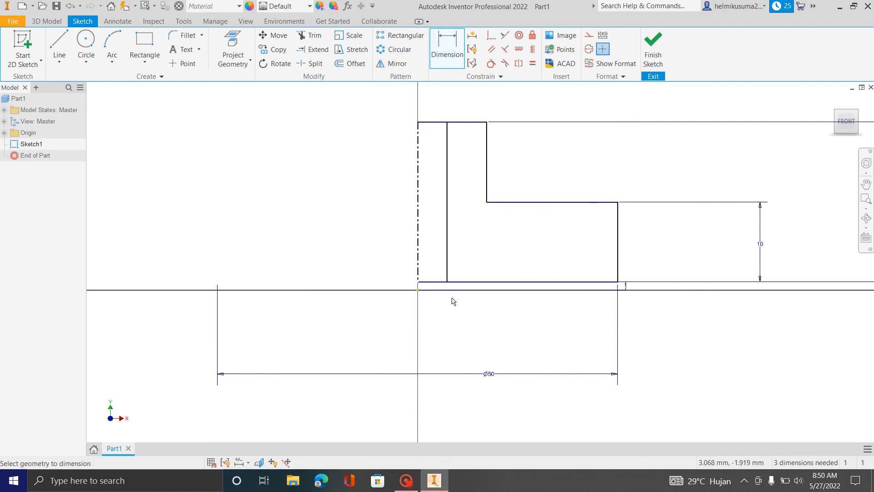
- Dimension the bore diameter from the inner vertical line to the centerline as 30 mm
click(447, 266)
click(418, 245)
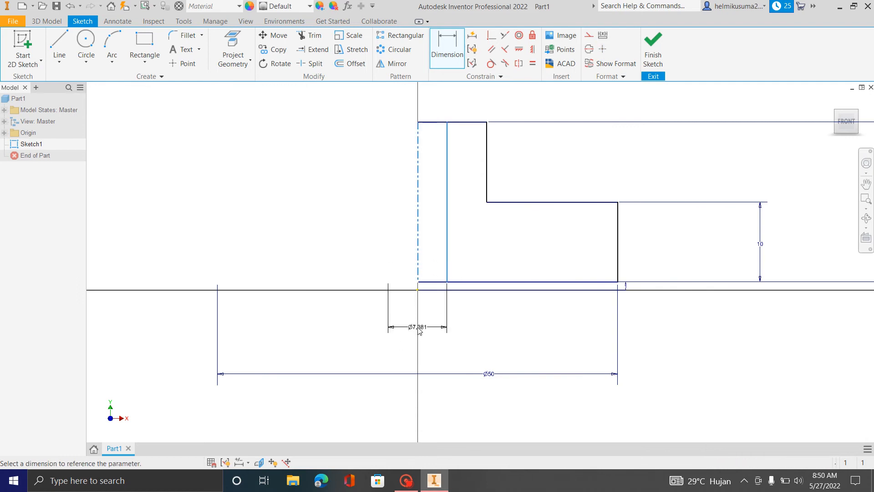
click(419, 331)
text(30)
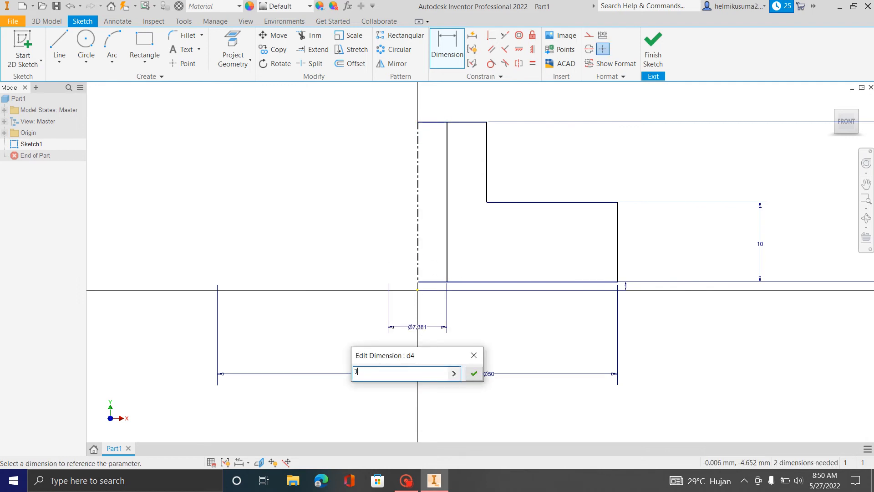
key(Return)
- Change the bore diameter dimension of the inner vertical line to 20 mm
scroll(530, 246, up, 3)
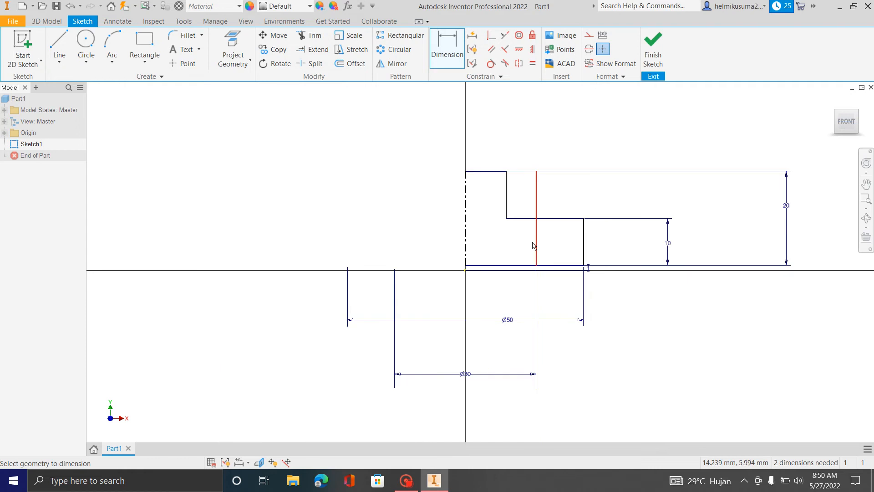
double_click(474, 374)
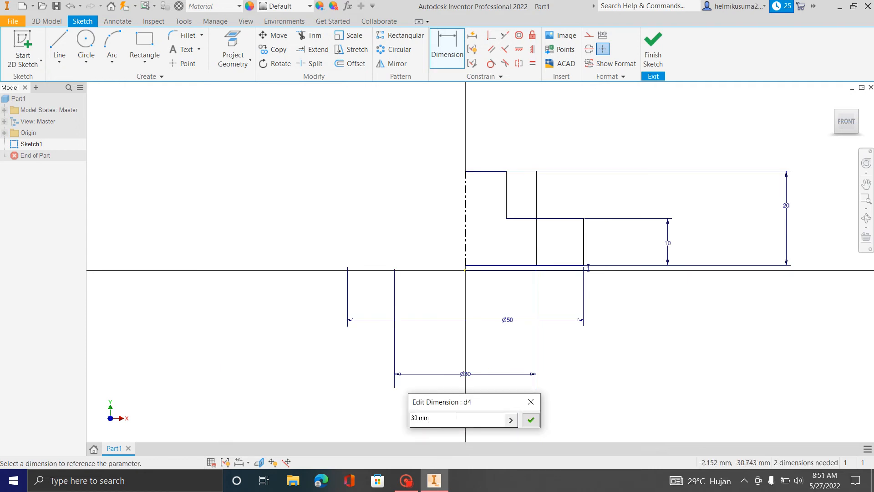
text(2)
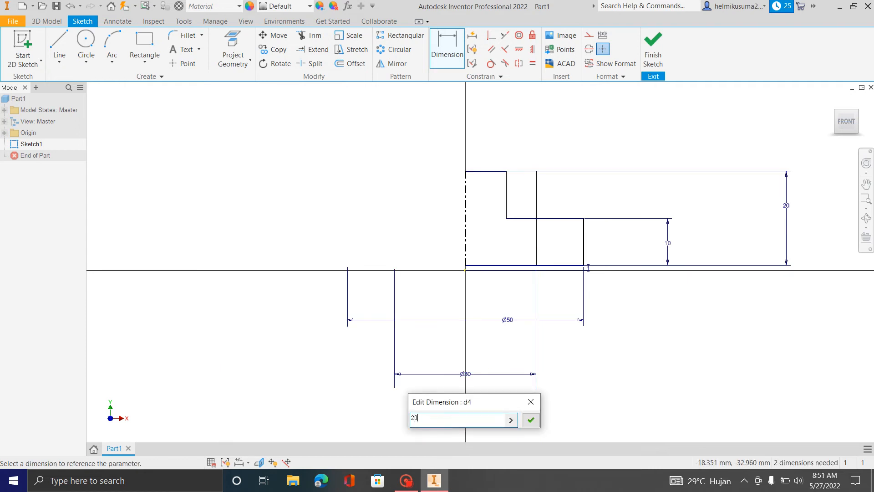
text(0)
key(Return)
- Move the upper step's vertical edge outward past the inner line and dimension its diameter about the centerline as 34 mm
scroll(513, 195, down, 3)
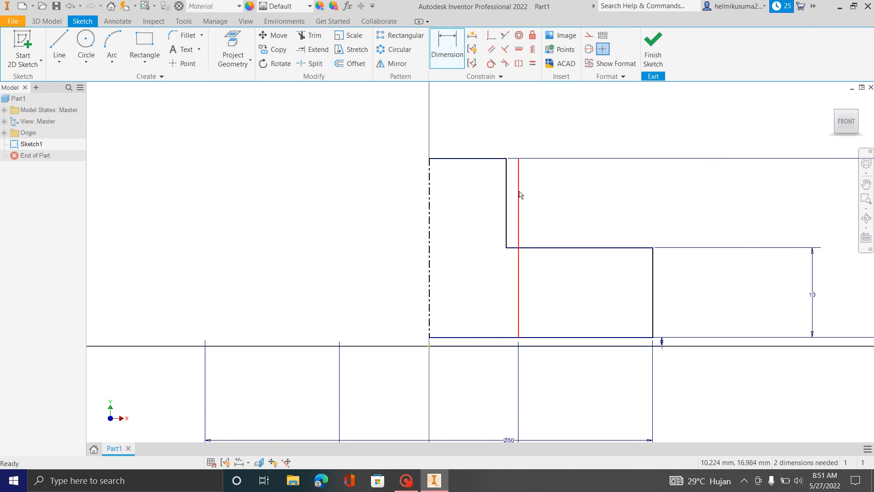
key(Escape)
mouse_move(506, 158)
mouse_down()
mouse_move(653, 159)
mouse_move(578, 158)
mouse_up()
click(447, 48)
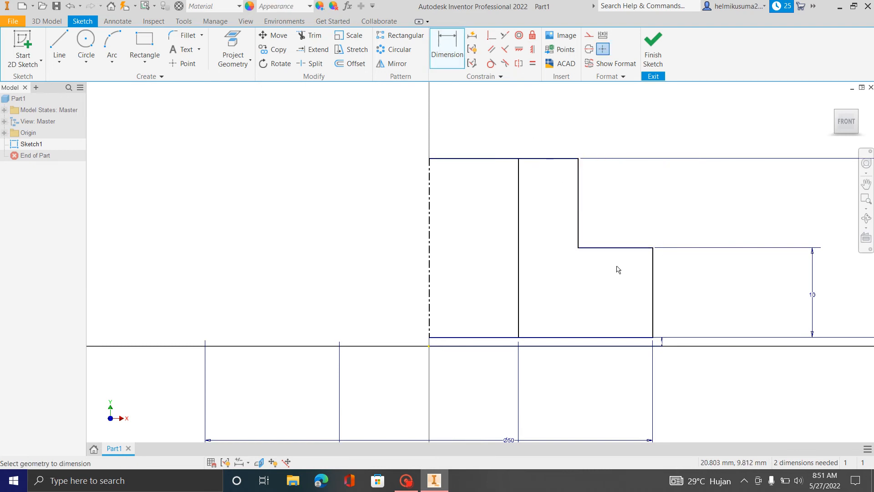
click(579, 227)
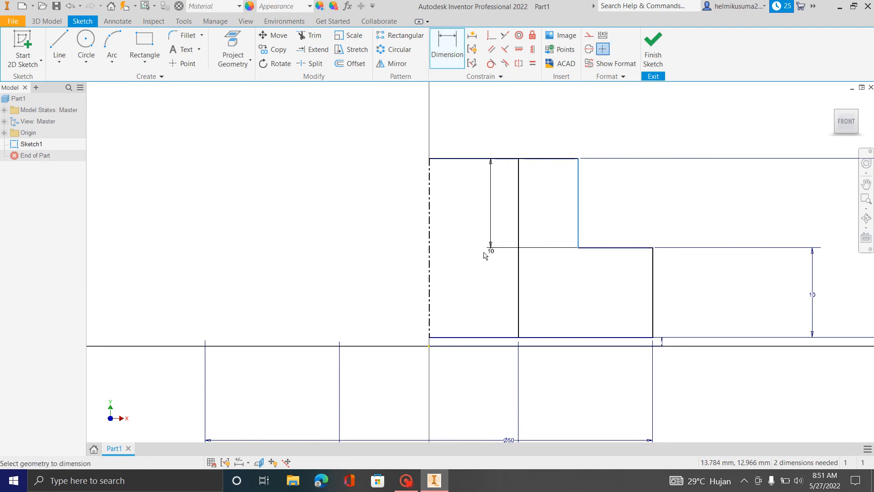
click(429, 225)
click(478, 119)
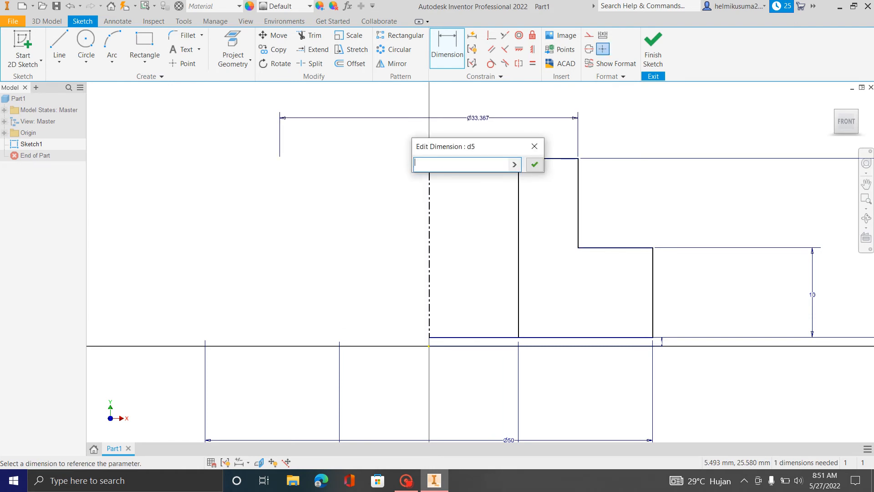
key(Return)
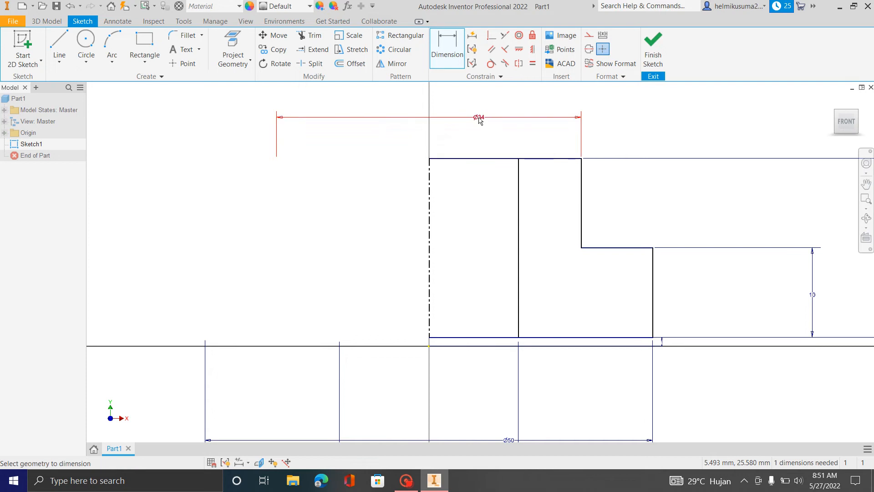
- Set the height of the profile's lower step to 6 mm
scroll(455, 314, down, 3)
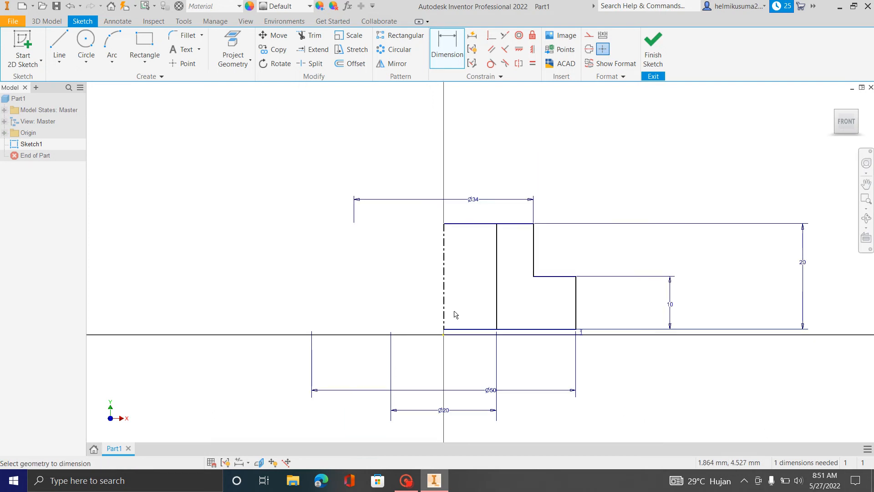
scroll(496, 314, up, 3)
scroll(519, 298, down, 3)
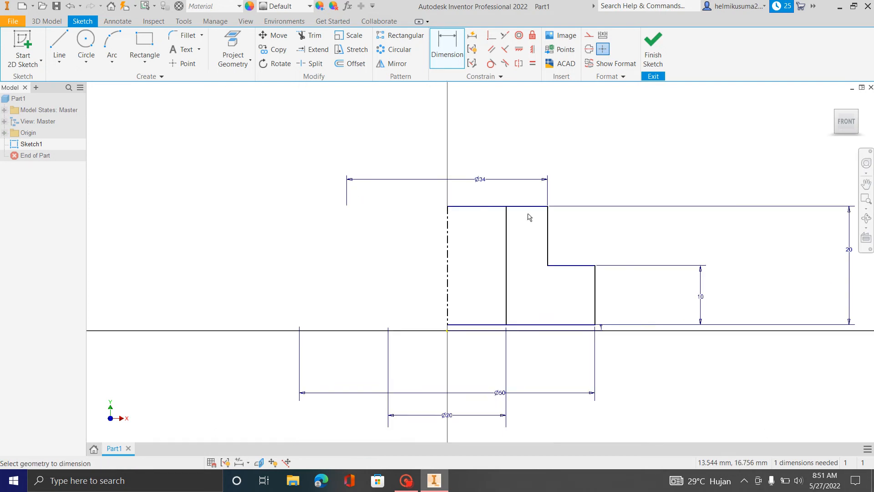
scroll(522, 228, up, 2)
scroll(501, 234, down, 1)
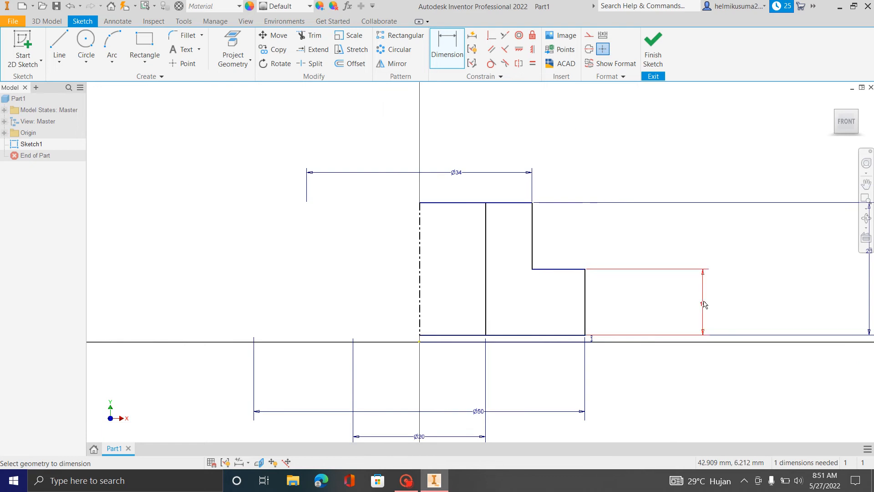
double_click(702, 304)
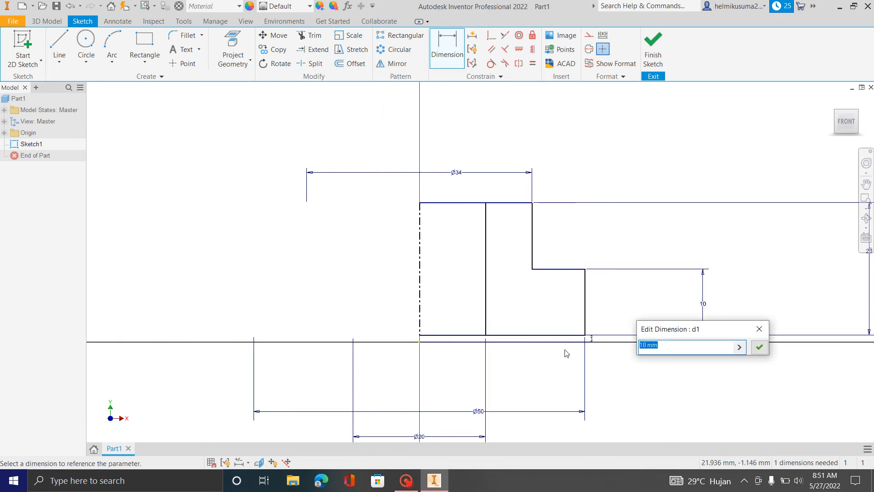
text(6)
key(Return)
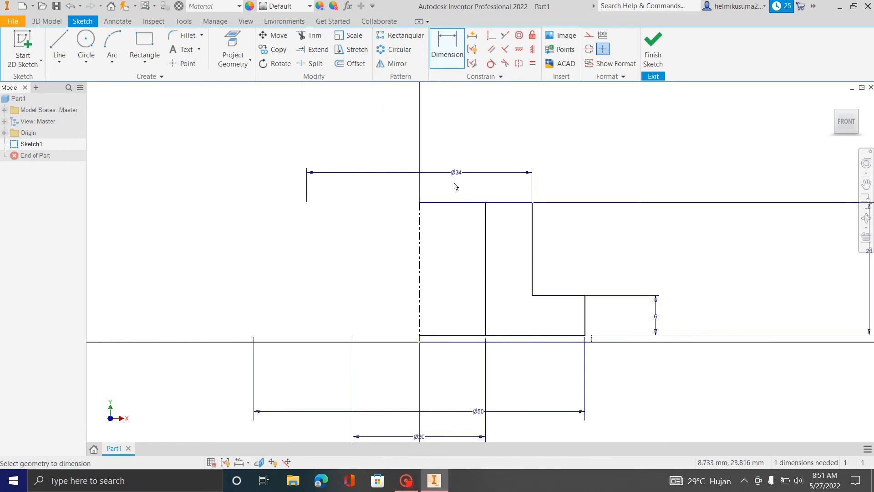
- Set the upper step's diameter to 28 mm and the profile's overall height to 16 mm
scroll(491, 237, down, 2)
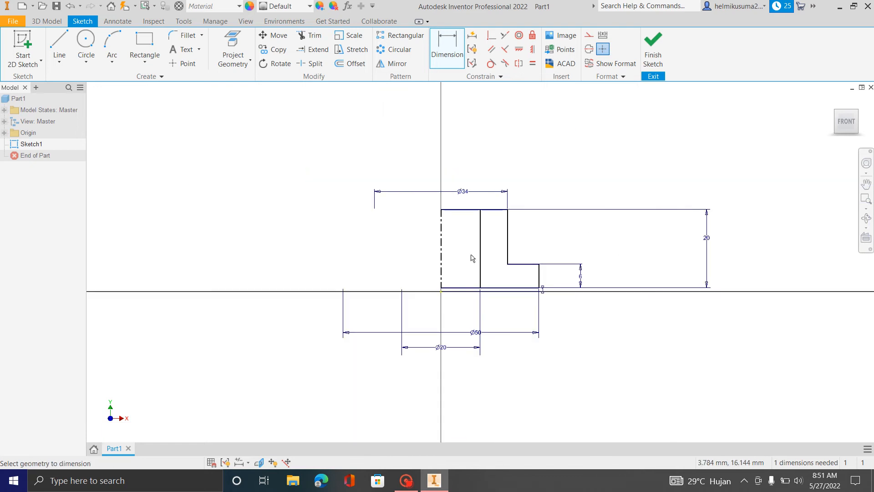
click(470, 192)
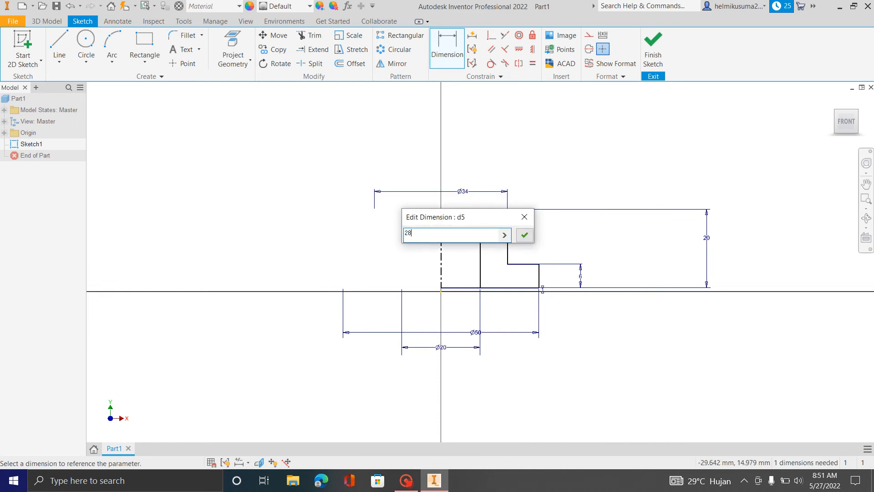
key(Return)
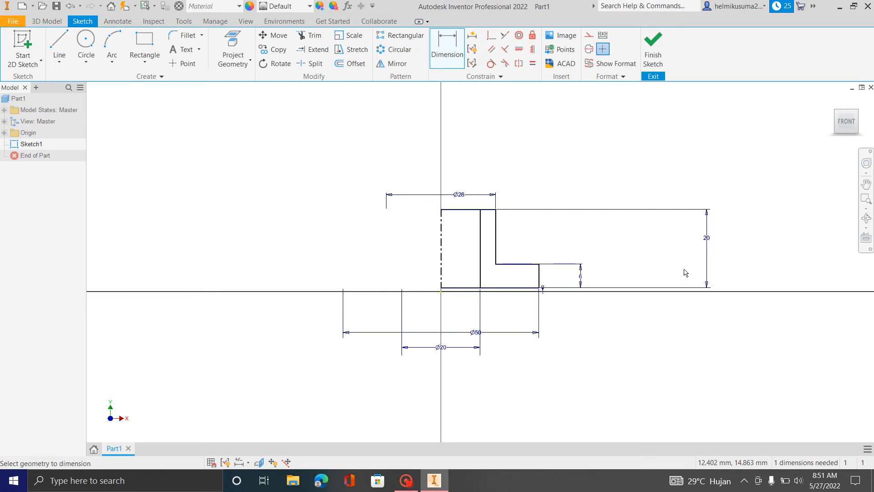
click(684, 273)
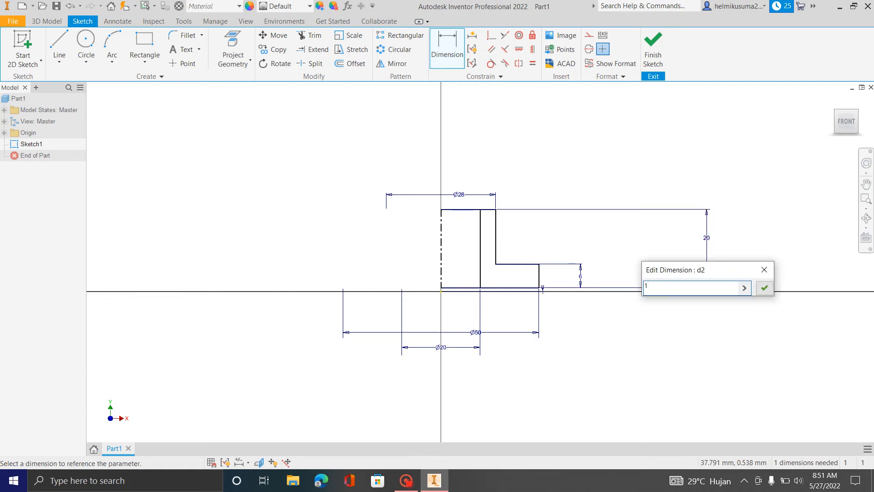
key(Return)
scroll(508, 299, up, 3)
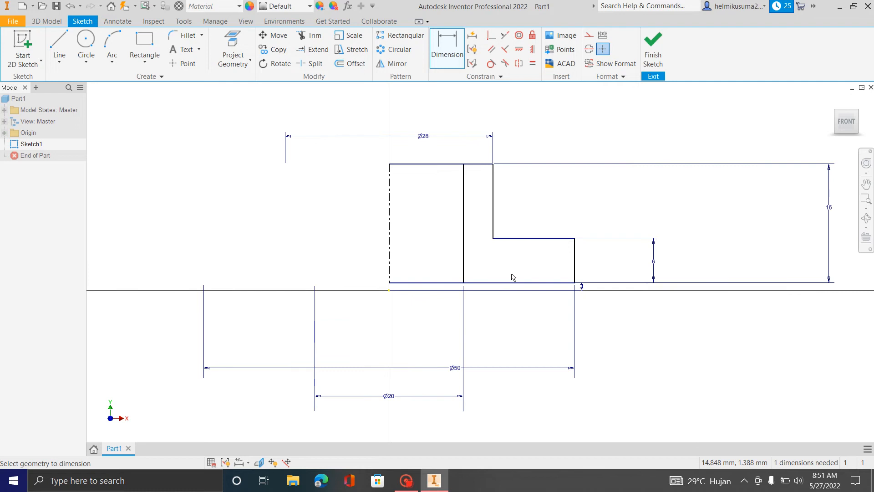
click(652, 261)
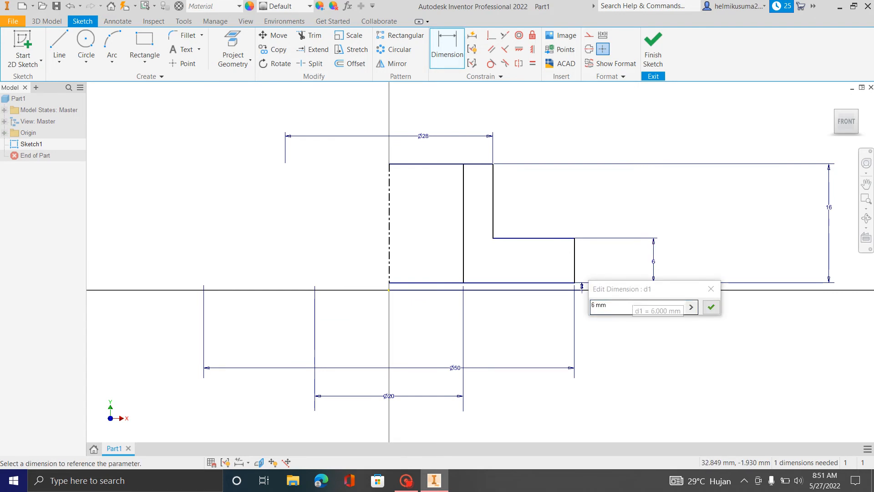
key(Return)
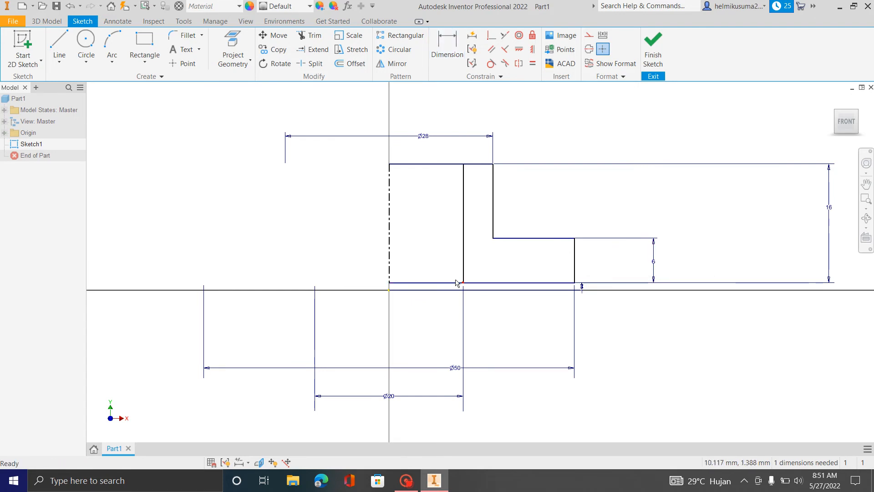
scroll(395, 282, up, 3)
scroll(406, 385, down, 3)
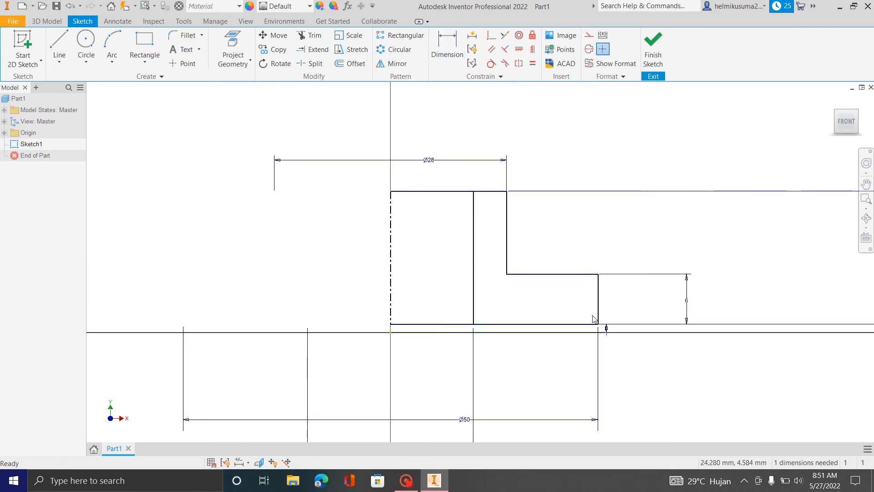
- Finish the sketch and revolve the L-shaped region outside the bore line 360 degrees about the centerline
click(653, 50)
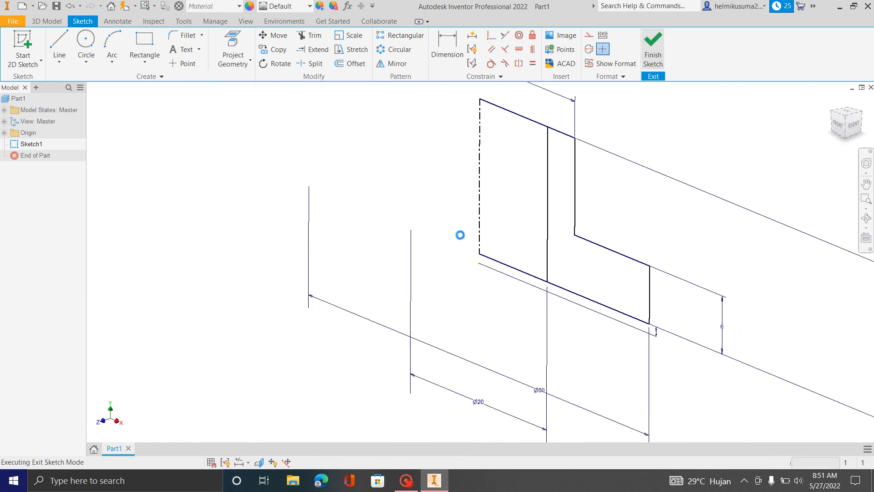
scroll(458, 268, down, 3)
key(r)
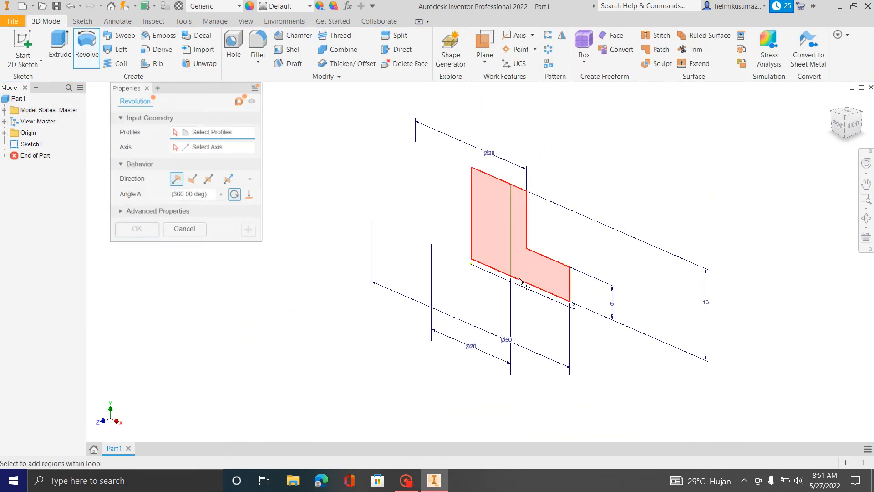
click(528, 273)
click(472, 202)
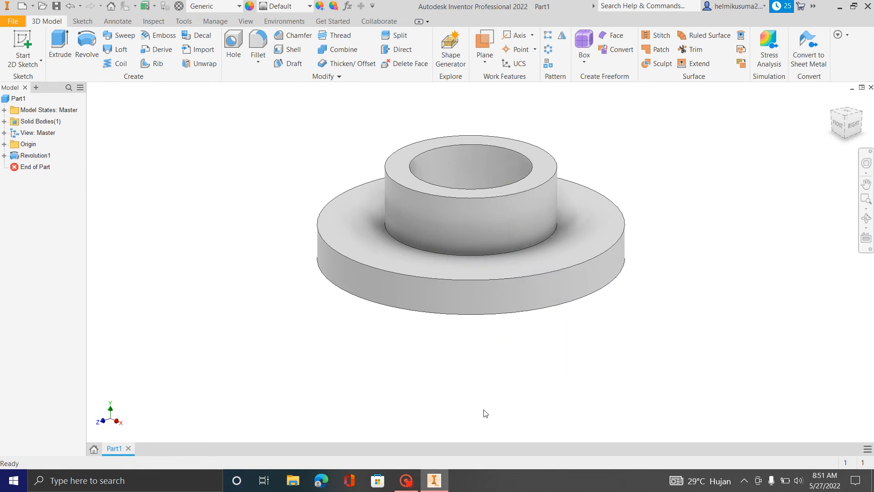
- Examine the revolved flange from below, checking its underside, rim and central bore
shift+middle_drag(475, 414, 586, 382)
mouse_move(552, 202)
shift+middle_down()
mouse_move(575, 288)
mouse_move(581, 255)
mouse_move(560, 205)
shift+middle_up()
scroll(528, 191, down, 5)
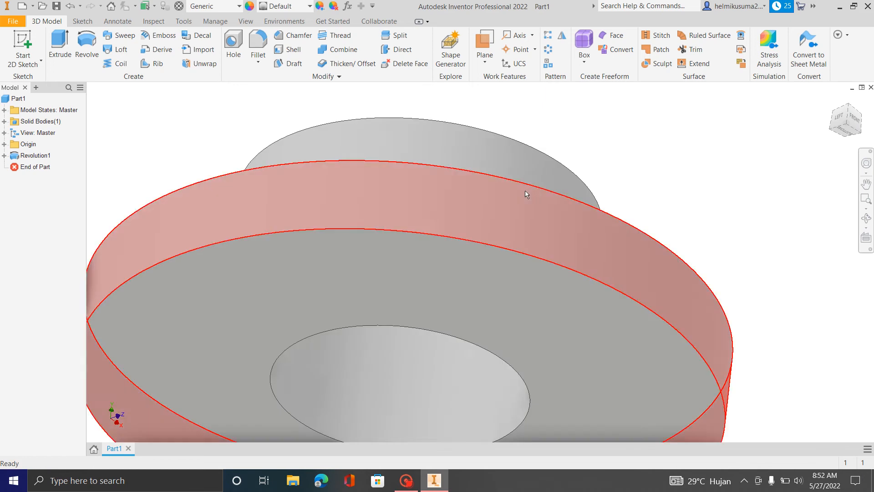
scroll(525, 193, up, 4)
shift+middle_drag(608, 304, 629, 310)
scroll(523, 280, down, 3)
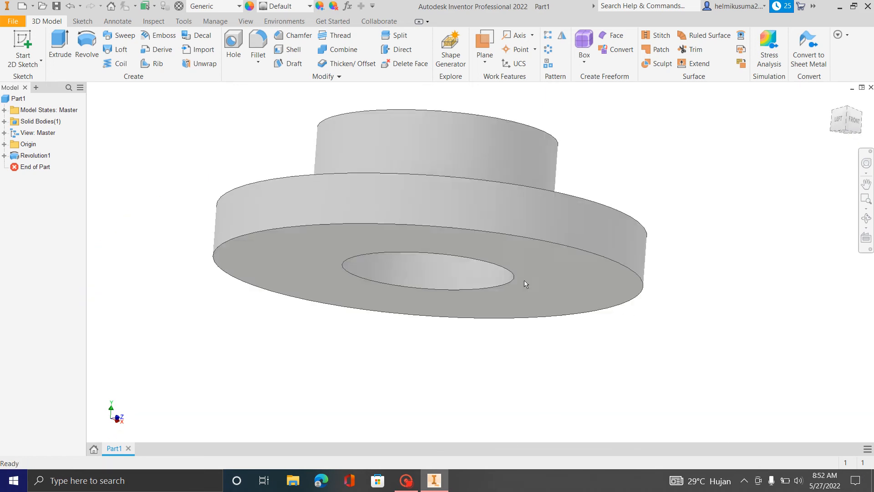
shift+middle_drag(537, 299, 545, 308)
scroll(528, 327, up, 5)
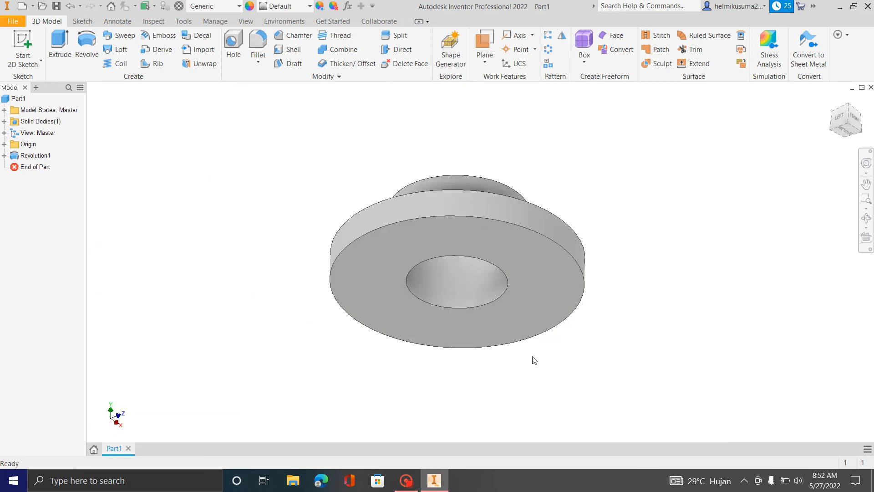
- Start a sketch on the underside face of the flange's wide disc and project the central bore's edge into it
shift+middle_drag(530, 357, 525, 378)
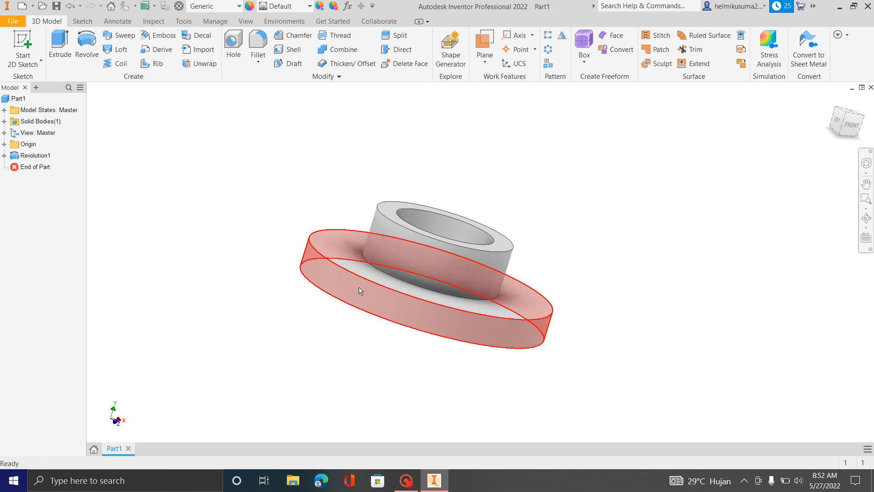
shift+middle_drag(404, 328, 423, 323)
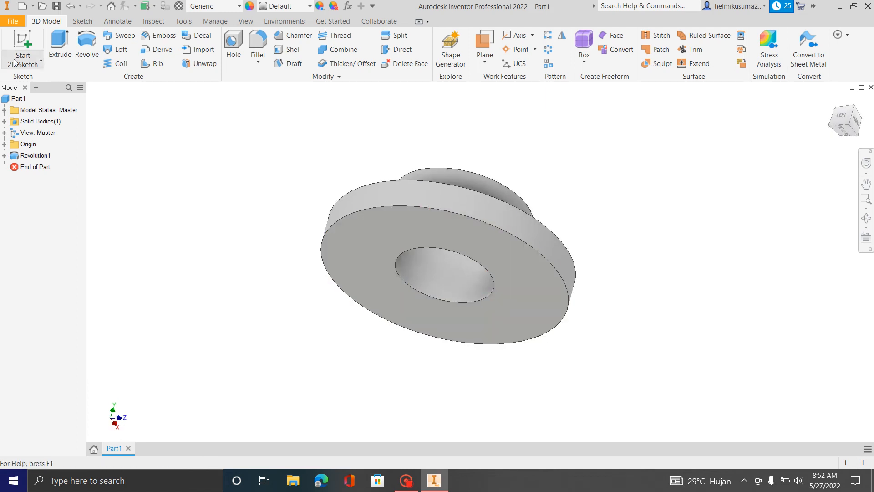
click(30, 58)
click(452, 237)
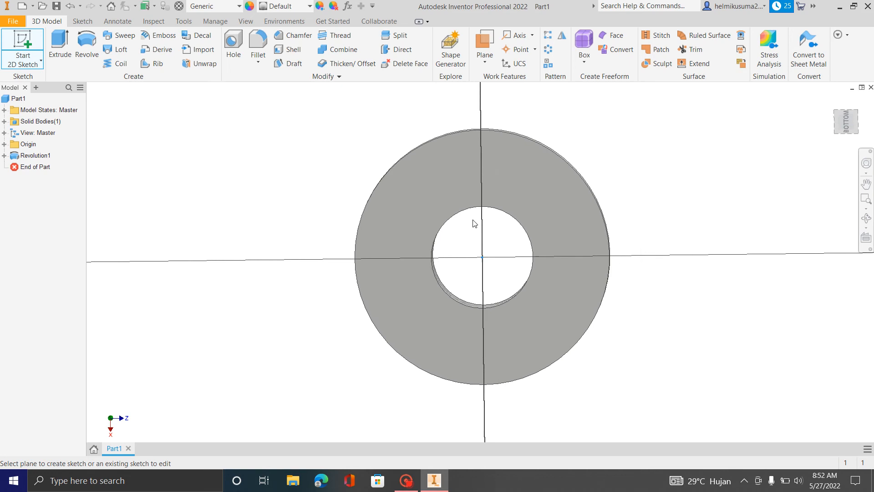
scroll(423, 270, down, 3)
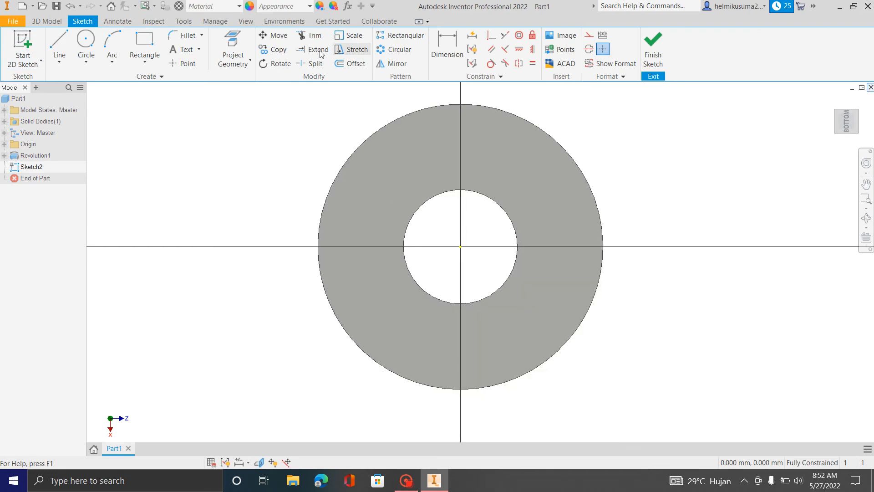
click(233, 46)
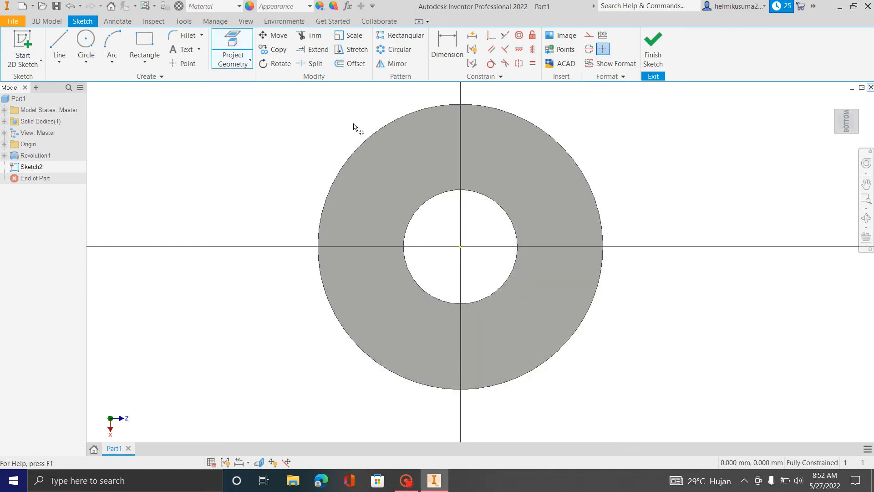
click(445, 196)
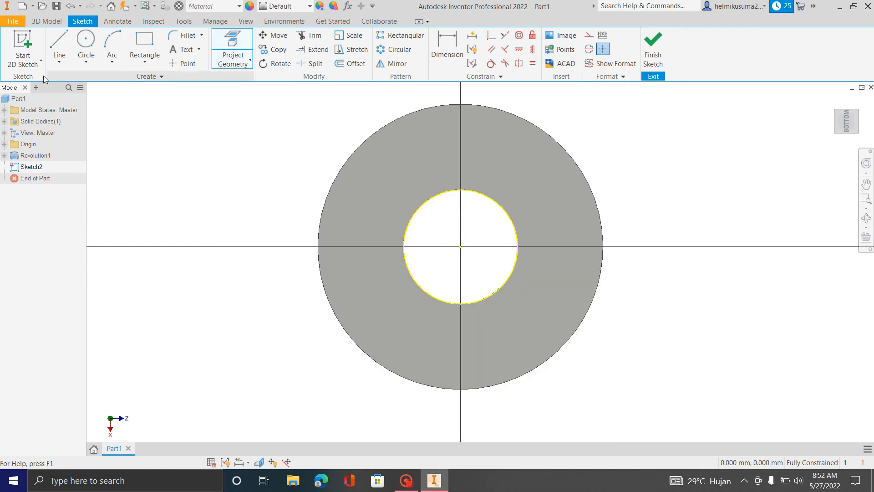
- Sketch a 33 mm diameter circle concentric with the bore and finish the sketch
click(85, 42)
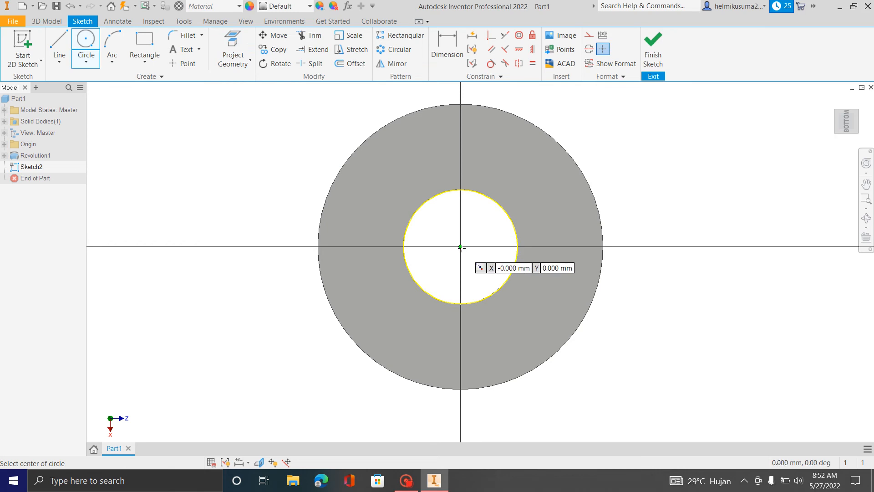
click(461, 247)
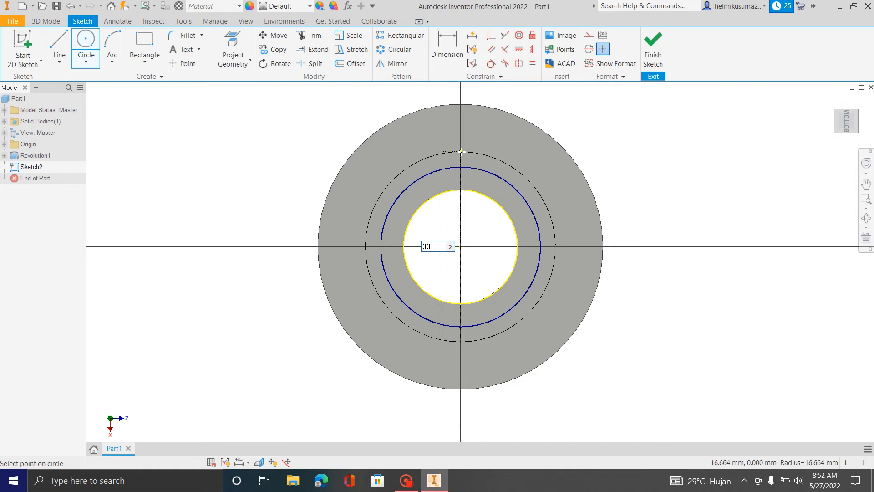
click(461, 151)
click(652, 59)
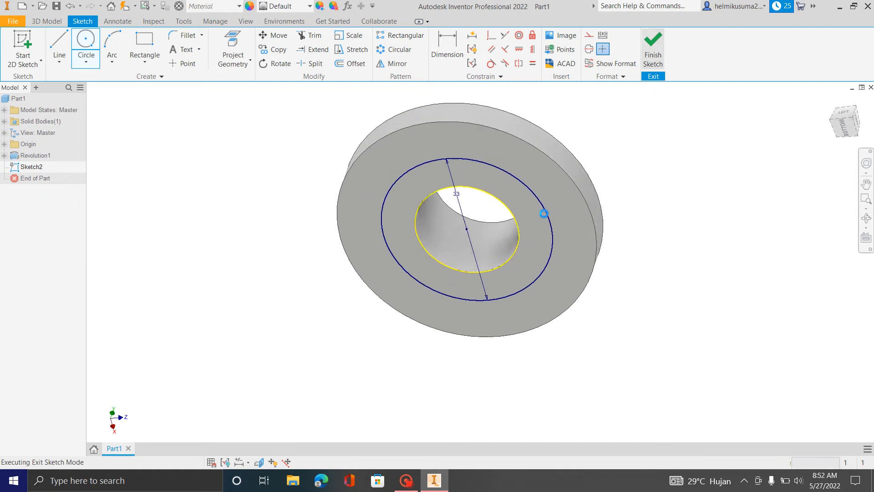
- Extrude the ring between the bore and the 33 mm circle outward from the underside as a shallow raised face joined to the body
key(e)
scroll(389, 239, up, 3)
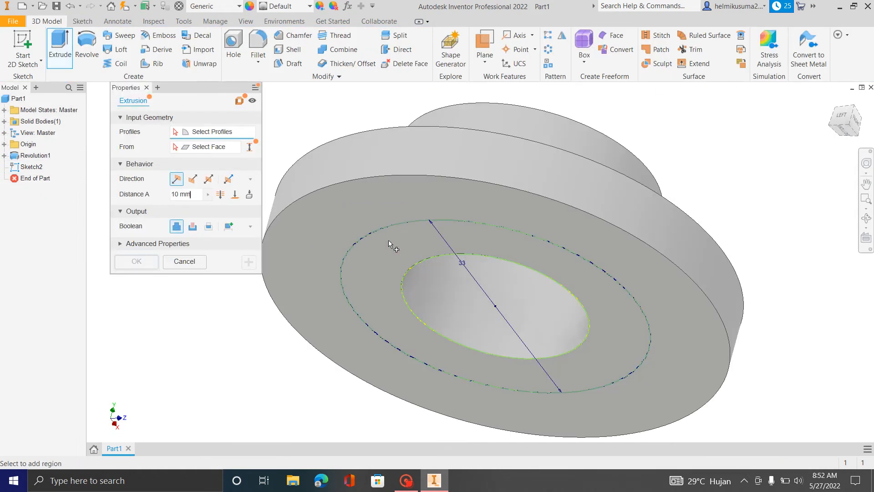
click(389, 240)
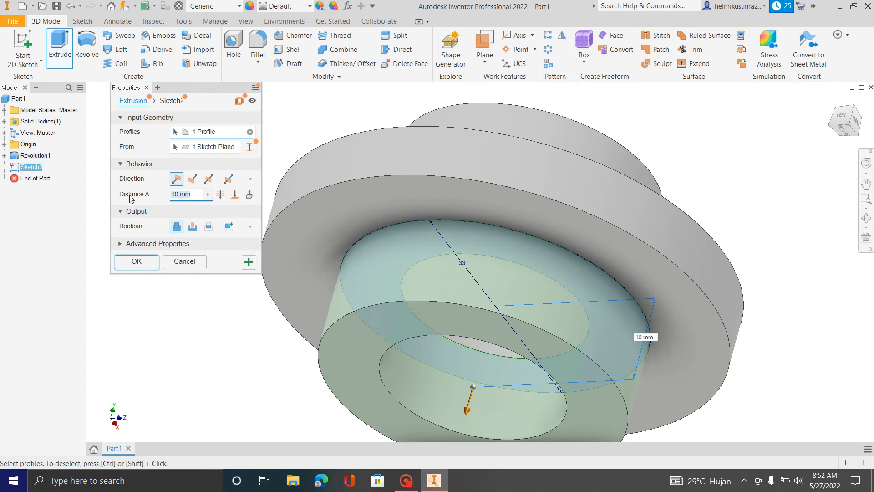
click(151, 266)
scroll(381, 249, down, 3)
mouse_move(622, 242)
shift+middle_down()
mouse_move(596, 256)
mouse_move(619, 246)
mouse_move(630, 255)
shift+middle_up()
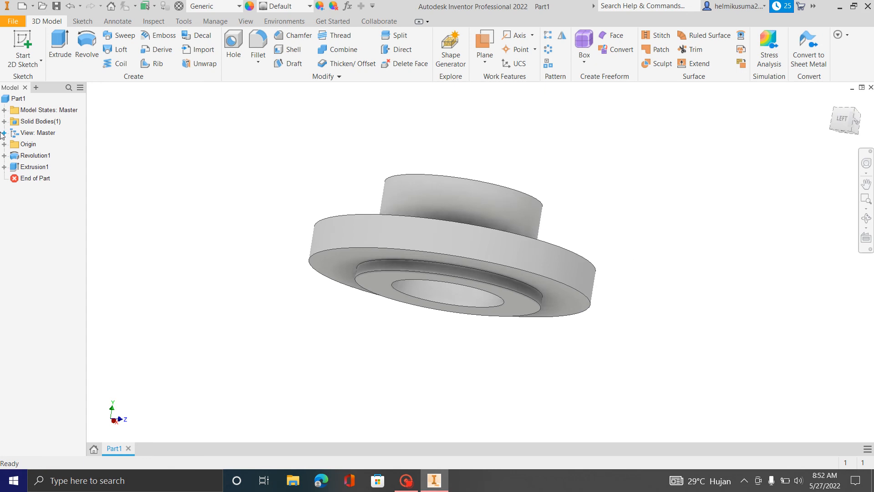
- Reopen the revolution's profile sketch and set the profile's overall height to 28 mm
click(4, 156)
right_click(43, 168)
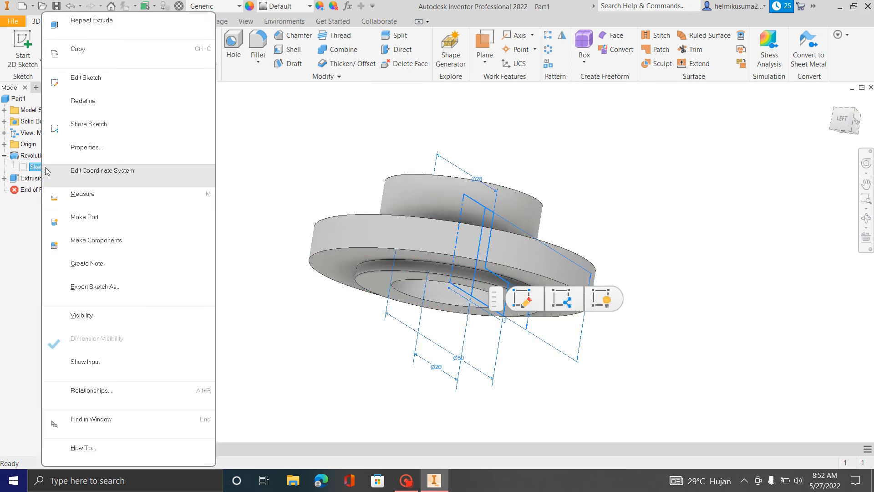
click(89, 78)
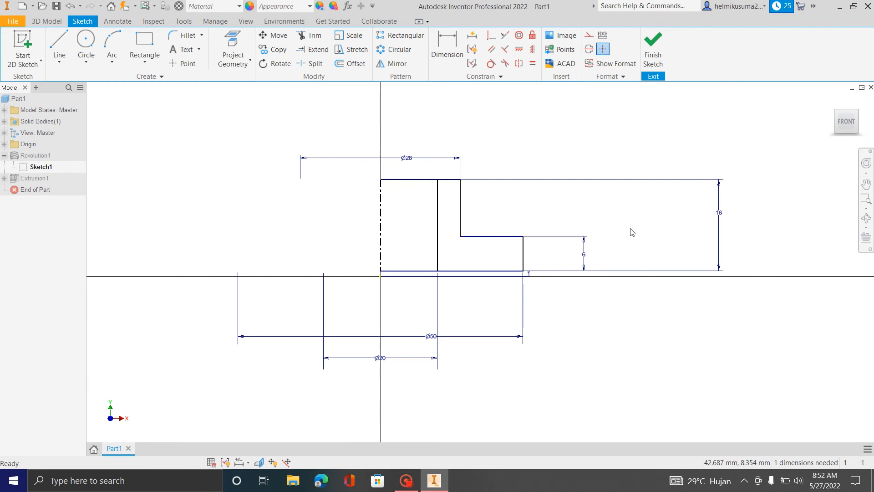
double_click(719, 212)
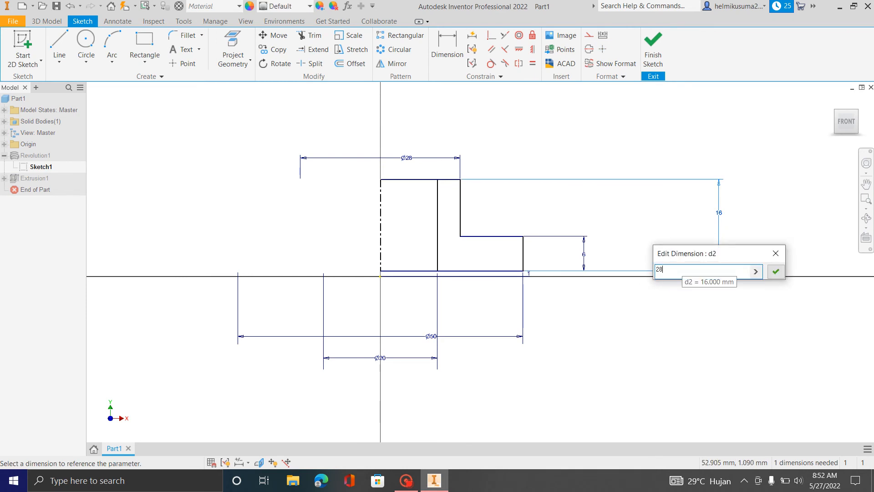
key(Return)
- Set the height of the profile's lower step to 12 mm
double_click(584, 255)
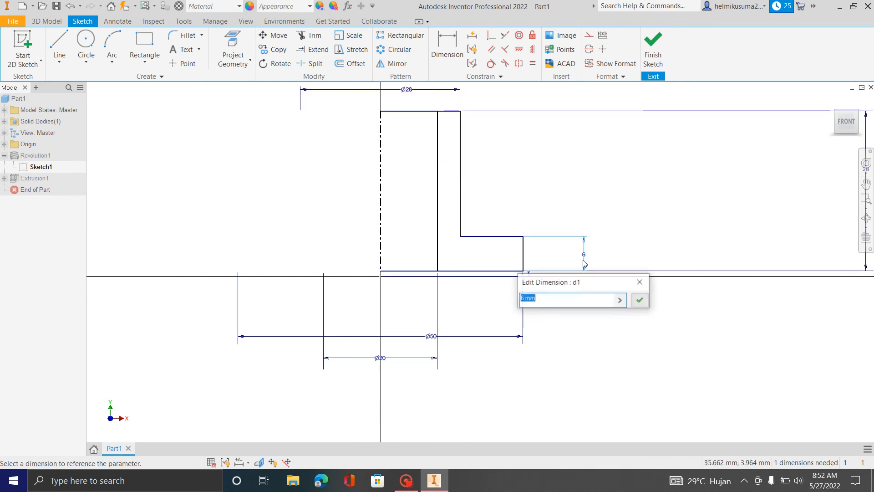
text(12)
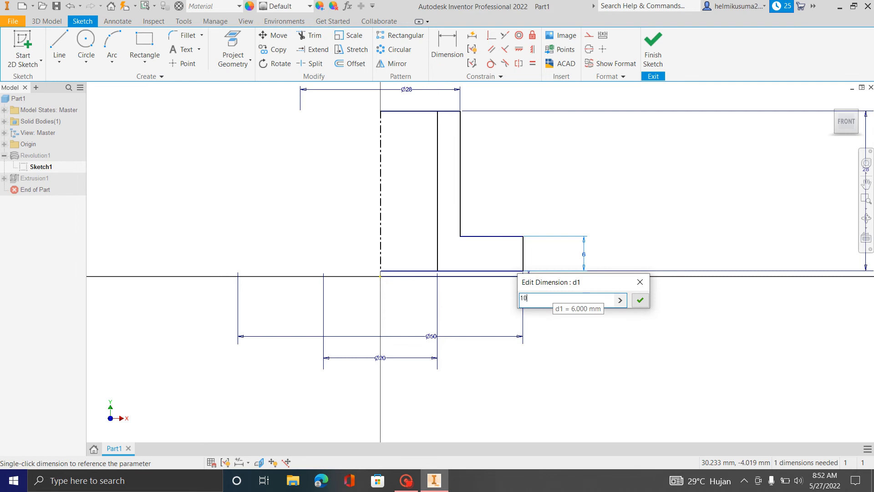
key(Return)
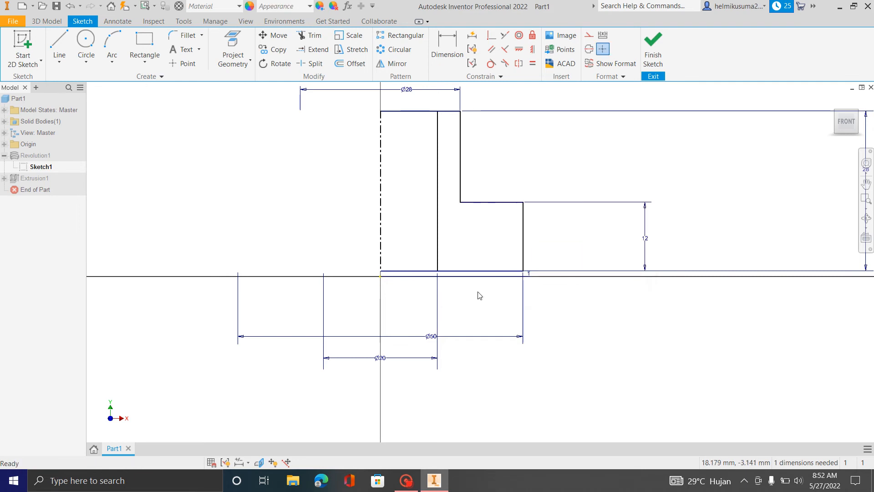
scroll(478, 292, up, 3)
scroll(454, 273, down, 4)
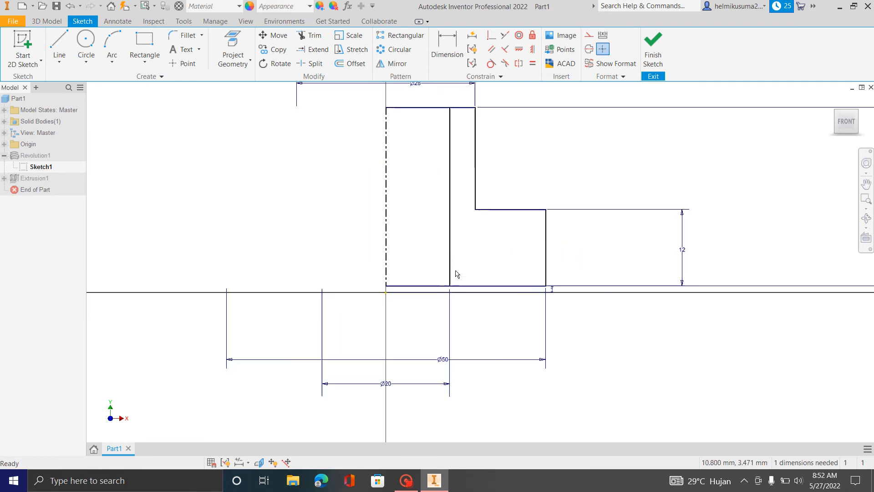
- Set the profile's outer diameter to 60 mm and the upper step's diameter to 40 mm
double_click(462, 359)
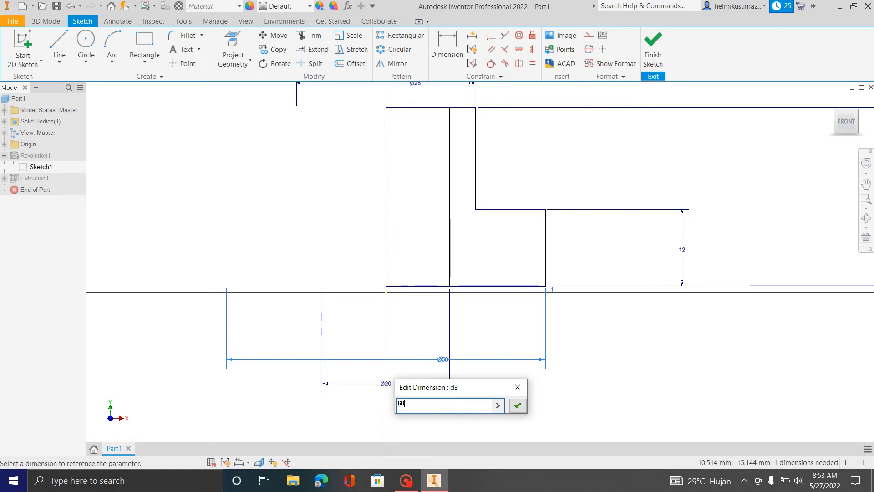
key(Return)
scroll(450, 365, up, 3)
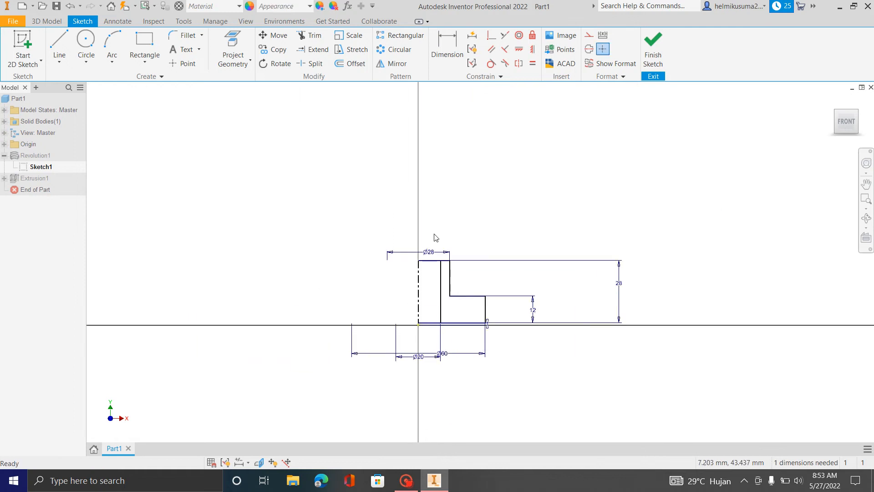
scroll(434, 241, down, 4)
double_click(432, 257)
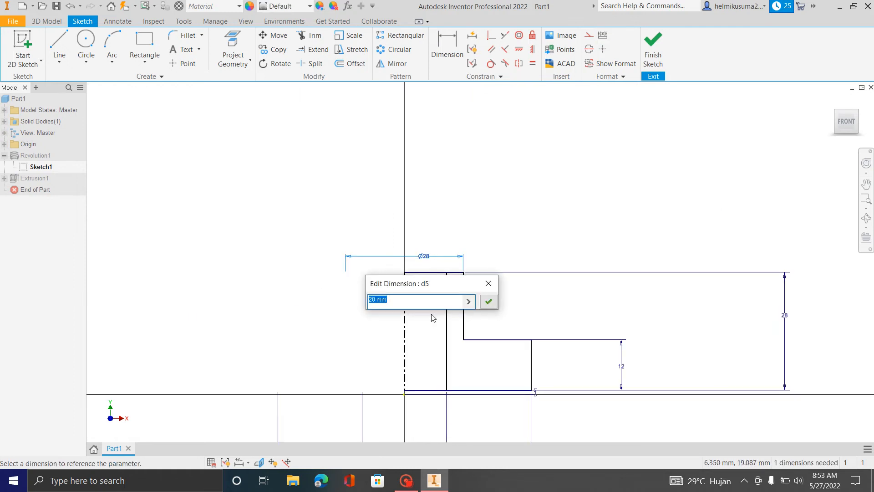
key(Return)
scroll(432, 316, up, 3)
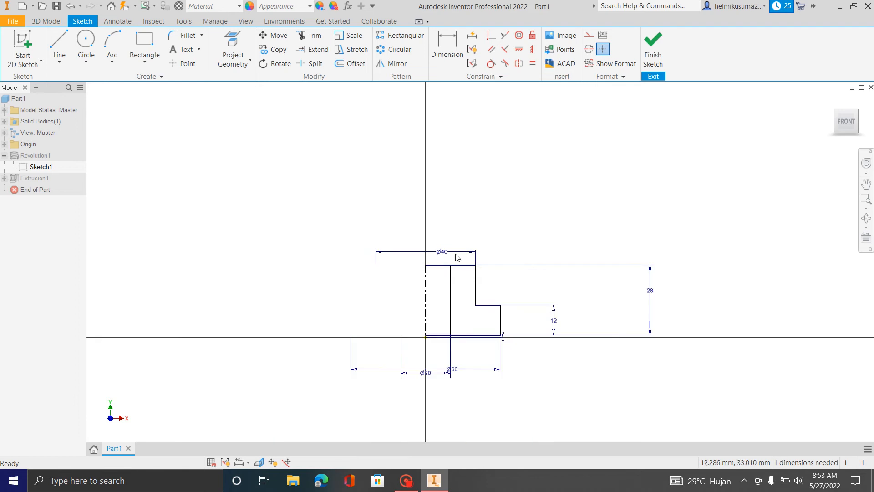
- Set the upper step's diameter to 30 mm
scroll(451, 363, down, 4)
scroll(450, 363, up, 2)
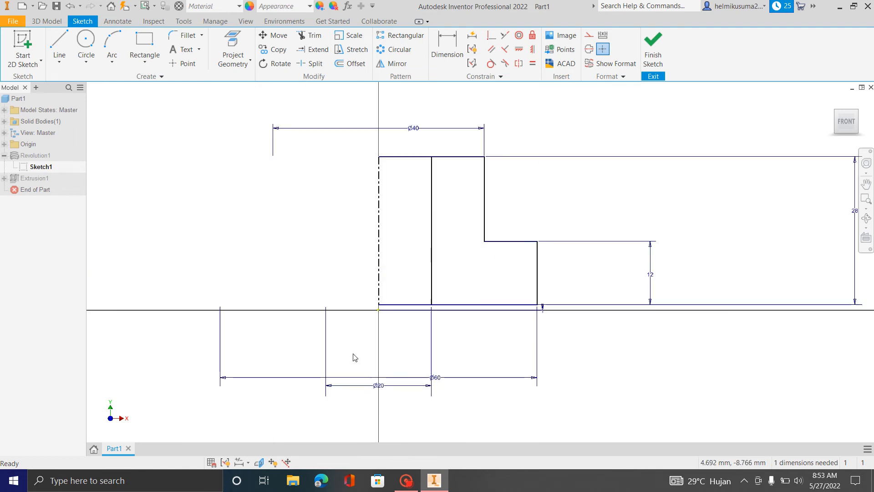
double_click(432, 129)
text(30)
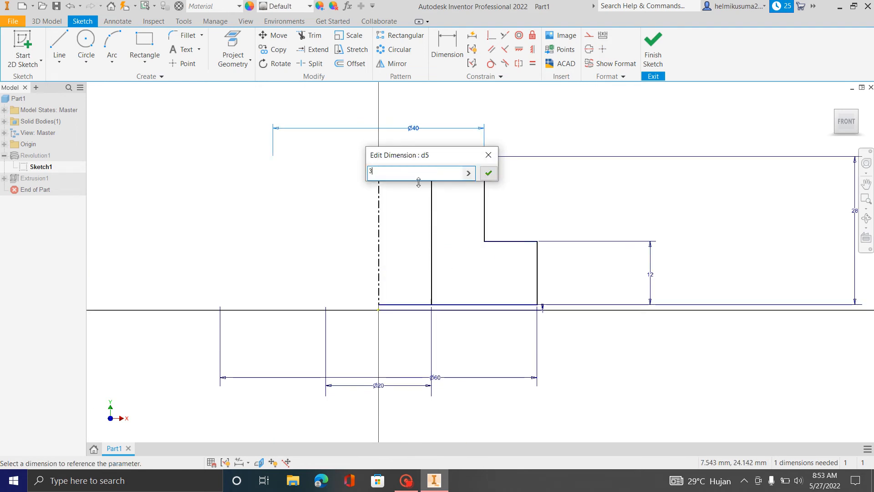
key(Return)
scroll(524, 266, up, 3)
scroll(524, 266, down, 2)
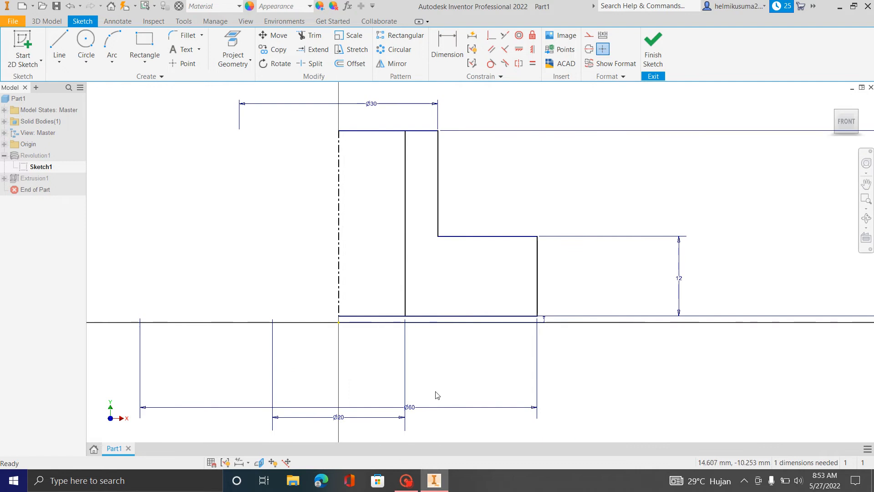
- Set the profile's outer diameter to 70 mm and finish the sketch to update the revolved flange
double_click(435, 407)
text(70)
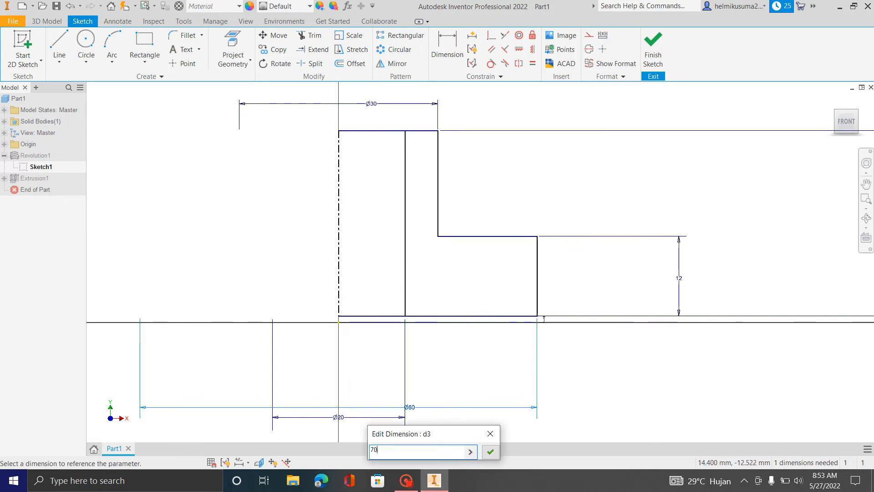
key(Return)
scroll(429, 322, down, 2)
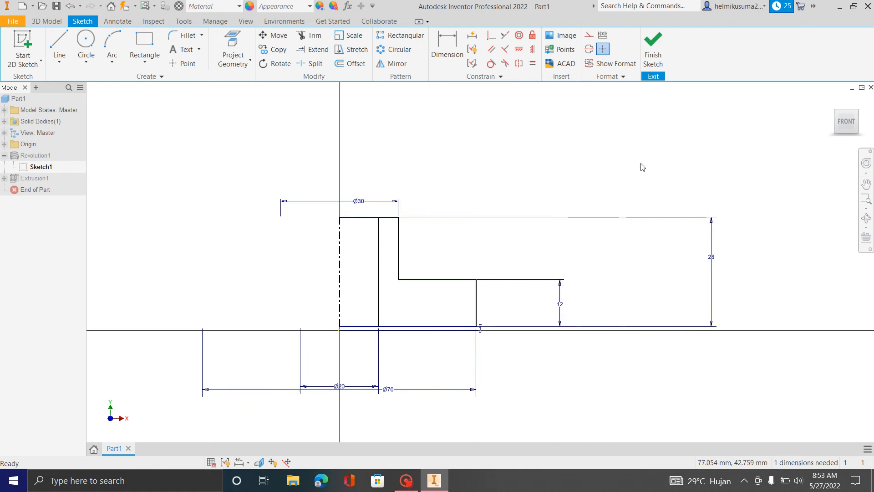
click(652, 50)
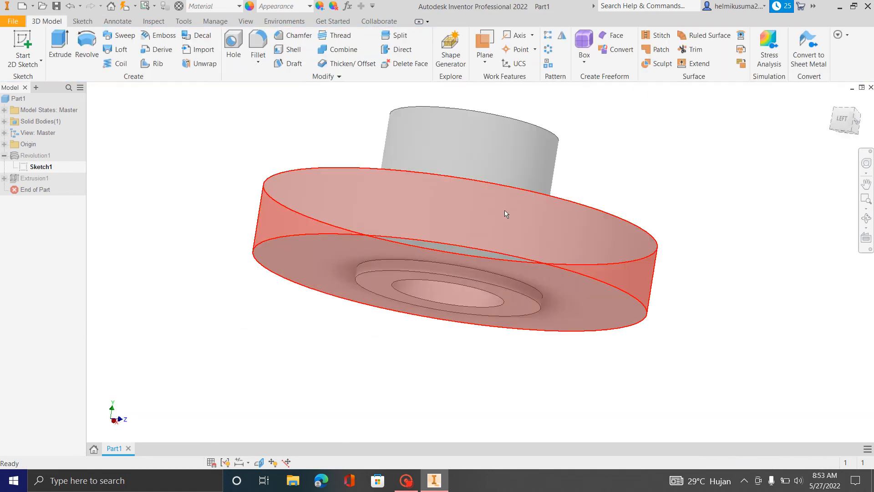
- Edit the sketch of the extruded underside ring, set its circle diameter to 40 mm and finish the sketch
scroll(401, 309, down, 3)
shift+middle_drag(577, 236, 540, 214)
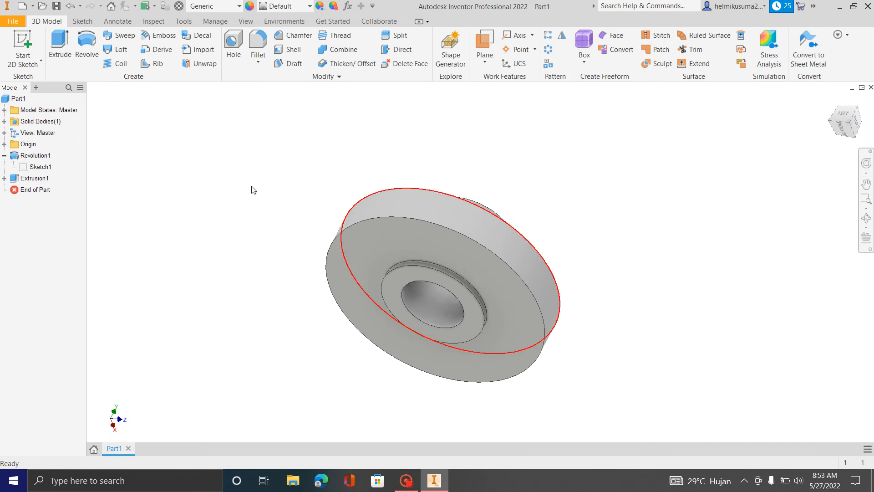
click(4, 178)
right_click(37, 189)
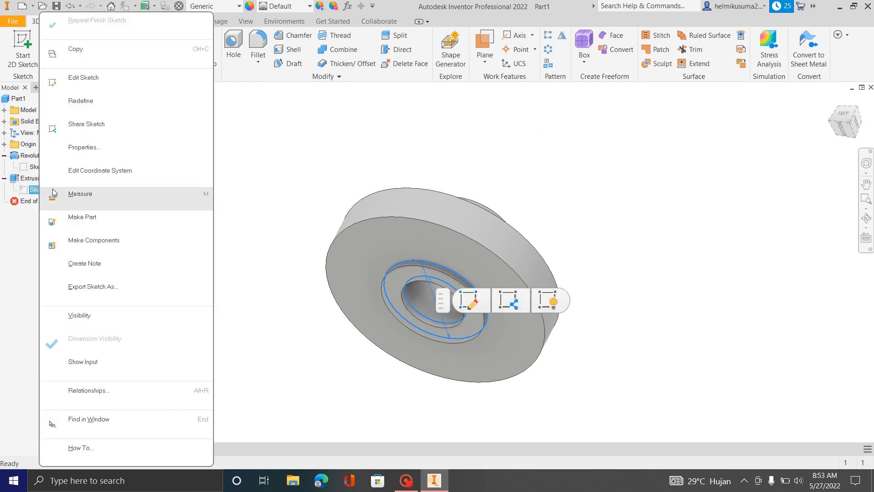
click(110, 80)
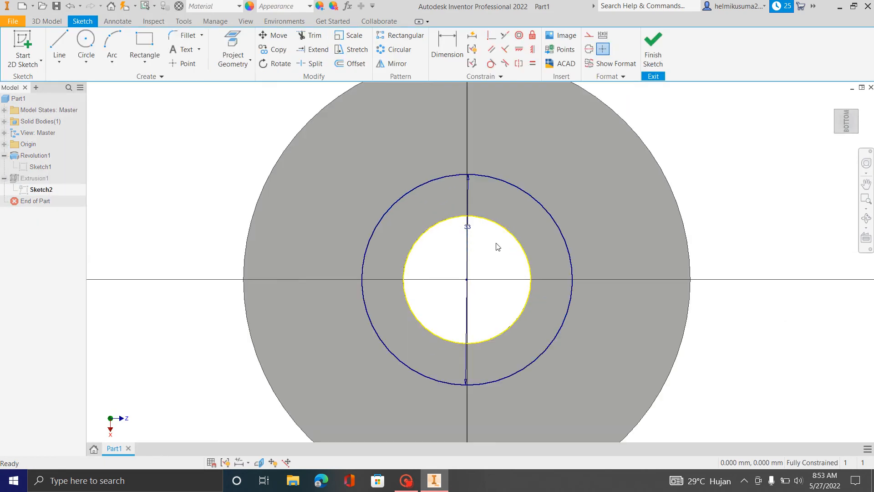
double_click(470, 227)
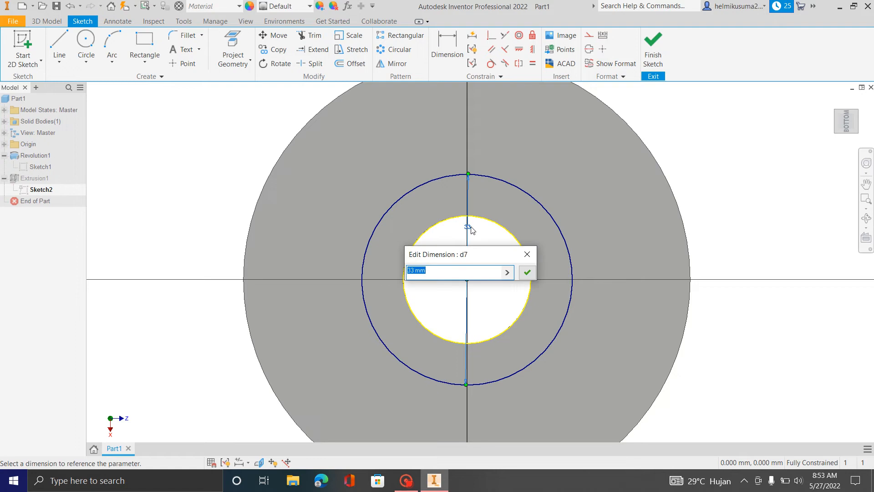
text(40)
key(Return)
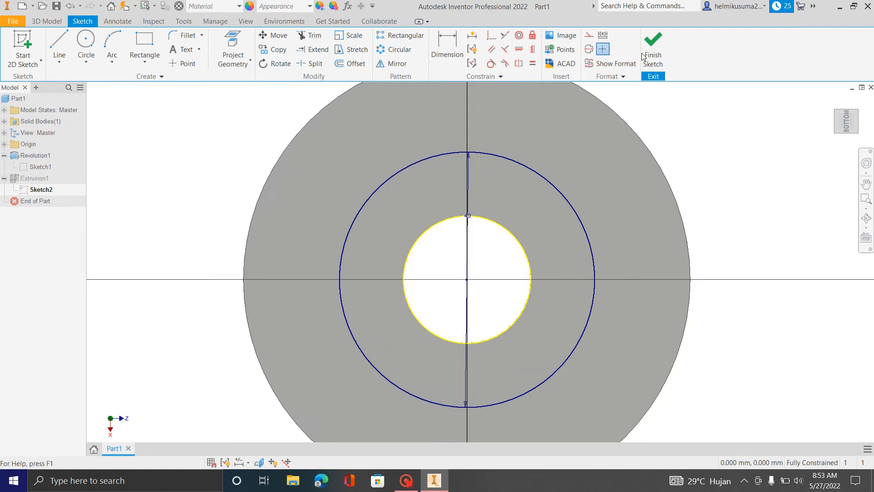
click(652, 50)
mouse_move(578, 164)
shift+middle_down()
mouse_move(564, 214)
mouse_move(583, 195)
shift+middle_up()
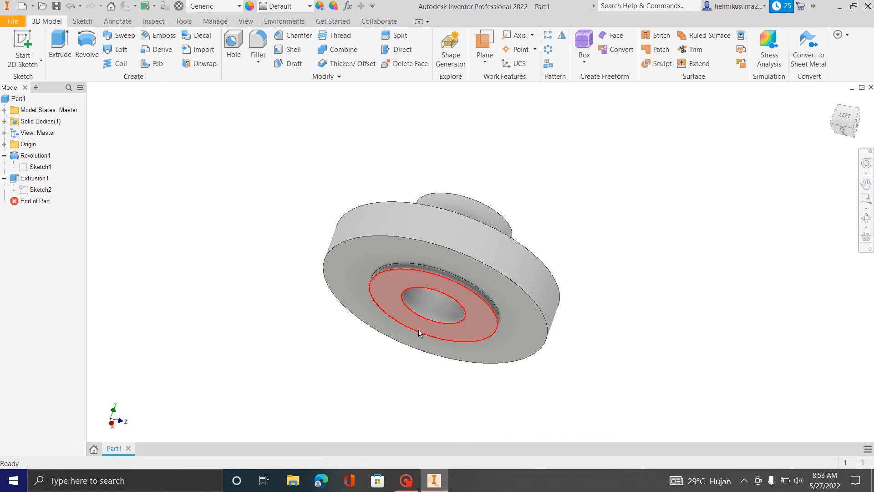
- Edit the underside ring's extrusion so its output is a new solid instead of joining the flange
scroll(419, 333, down, 4)
shift+middle_drag(431, 309, 558, 262)
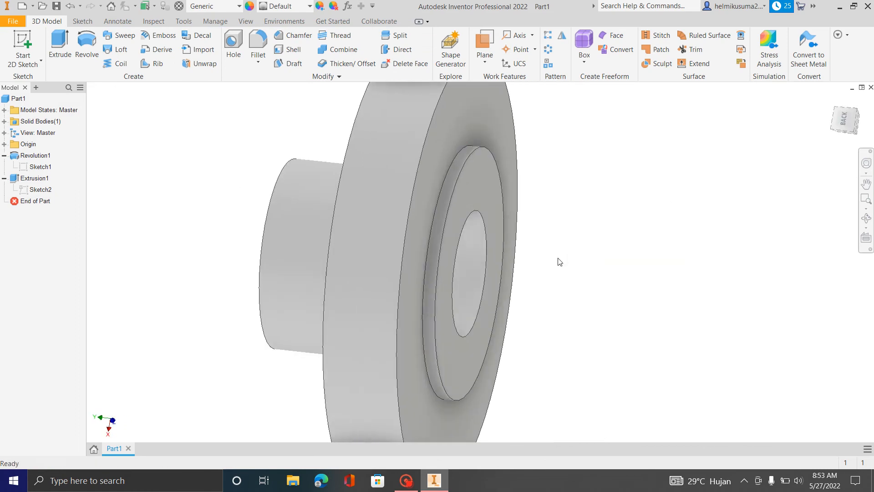
shift+middle_drag(411, 178, 392, 203)
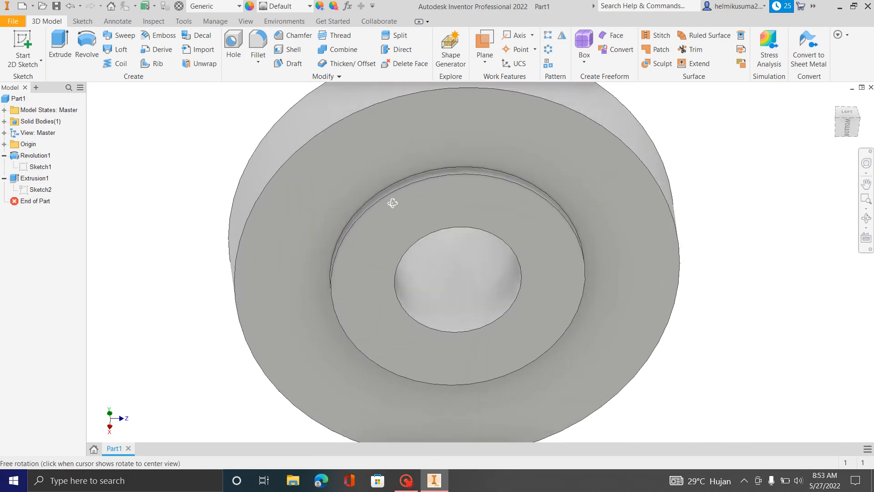
click(40, 179)
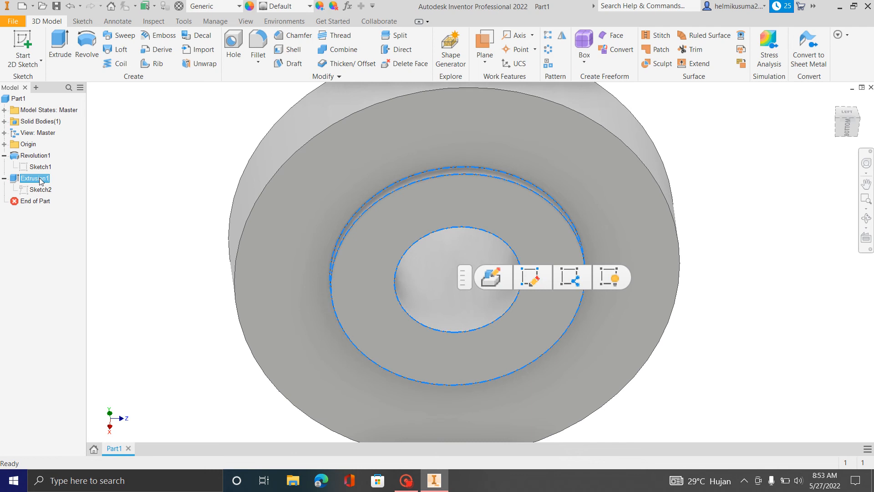
right_click(41, 181)
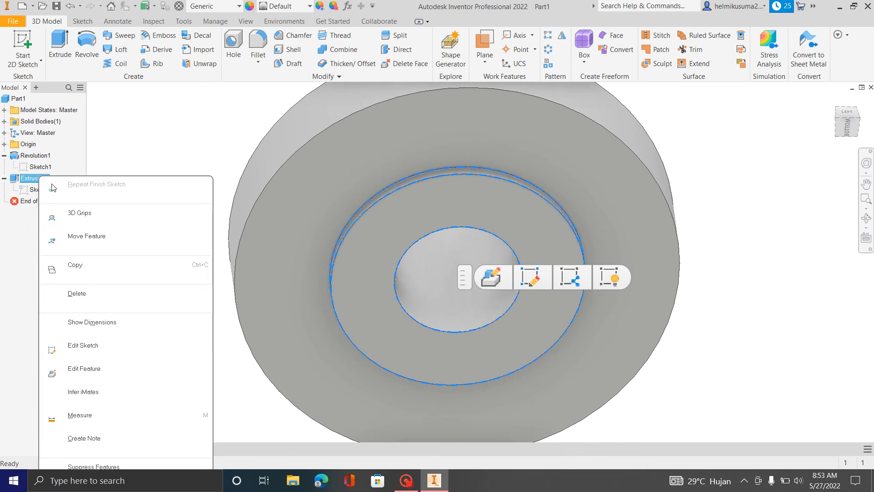
click(101, 368)
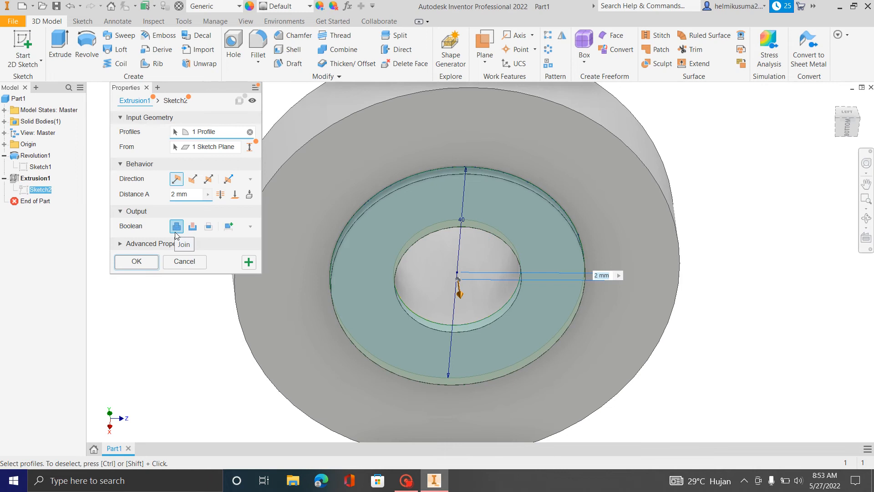
click(229, 227)
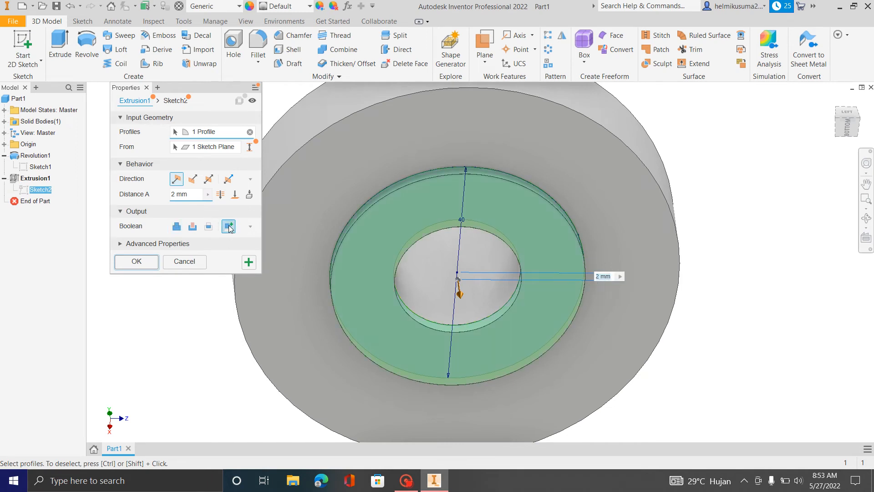
click(140, 267)
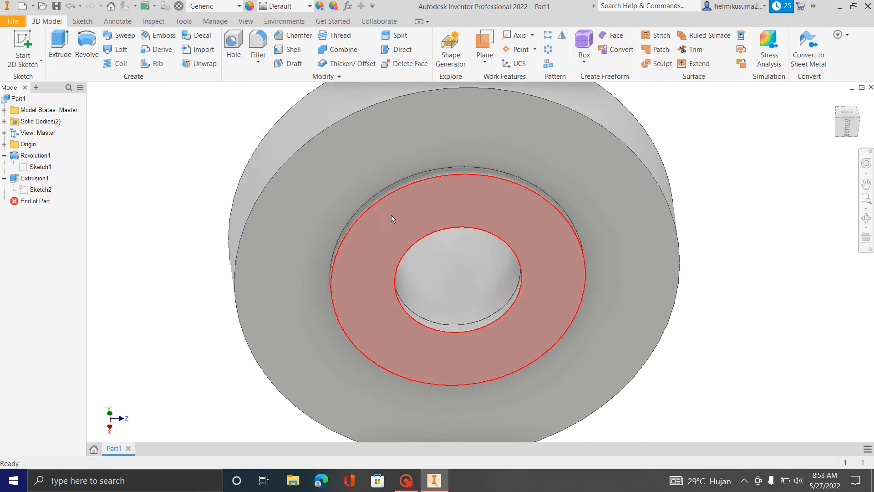
- List the part's solid bodies and highlight each one to check which geometry it covers
scroll(391, 215, up, 3)
shift+middle_drag(579, 227, 530, 248)
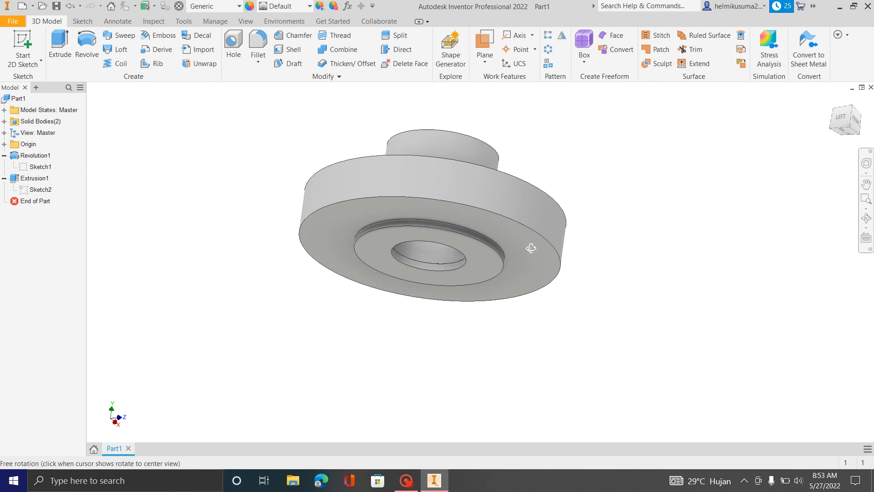
click(4, 121)
click(36, 134)
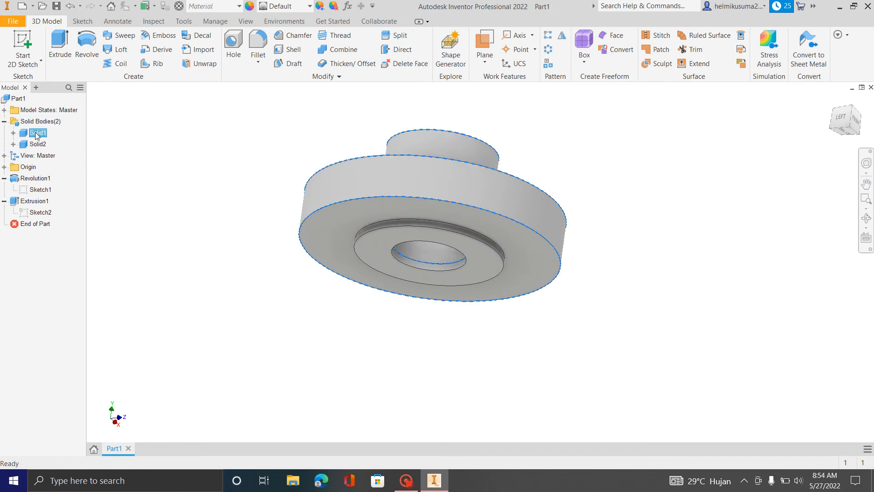
click(39, 145)
shift+middle_drag(434, 262, 453, 251)
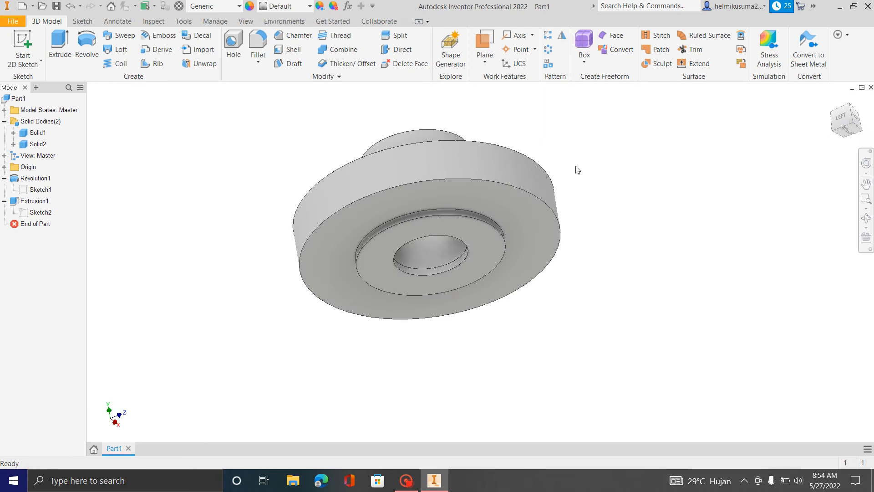
- Start a sketch on the flange's underside face and draw a 5 mm circle on the horizontal axis between ring and rim
shift+middle_drag(577, 170, 498, 207)
shift+middle_drag(516, 265, 514, 209)
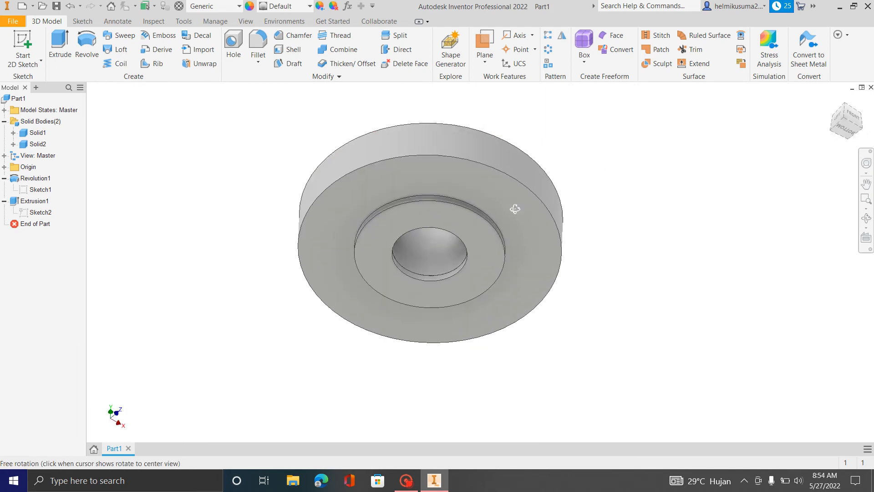
click(23, 56)
click(517, 215)
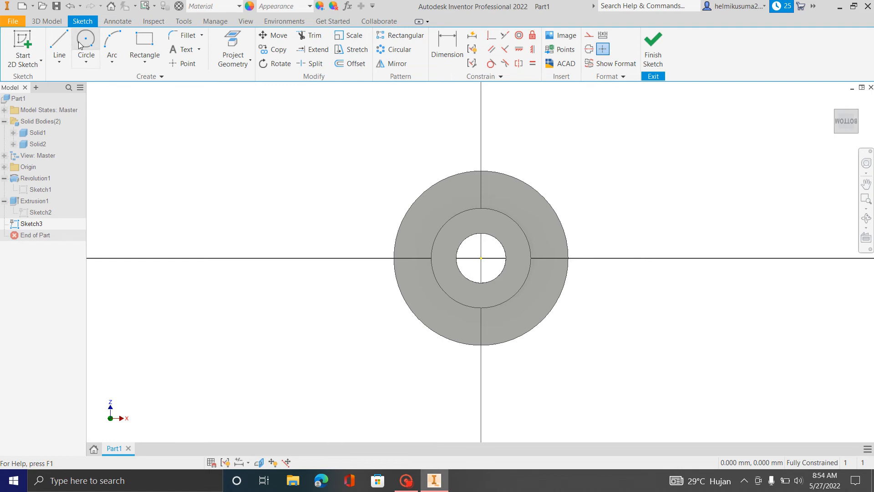
click(86, 40)
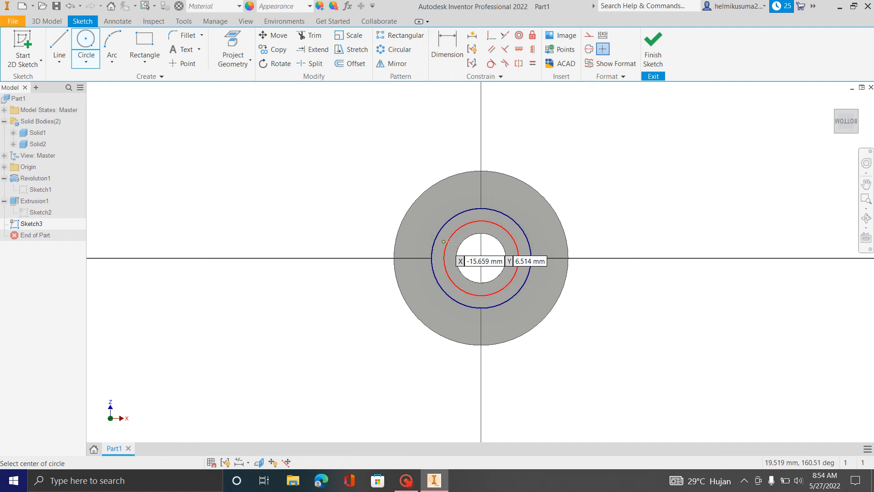
scroll(449, 242, up, 3)
click(636, 271)
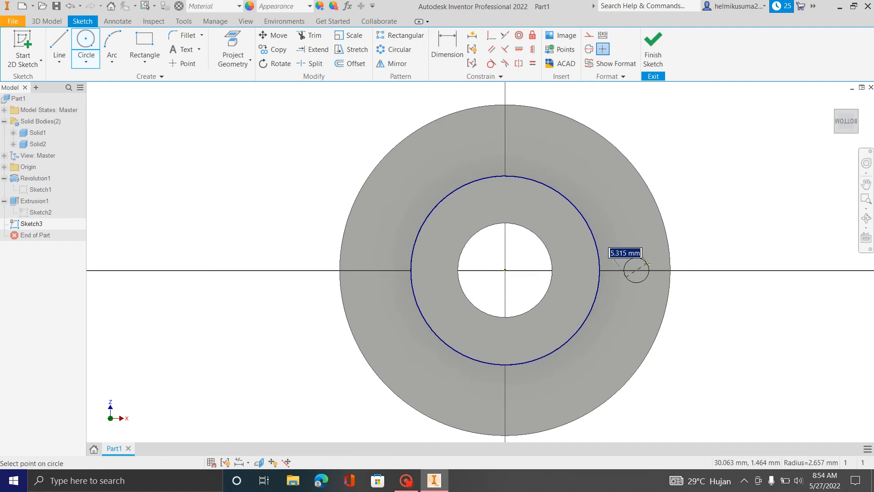
text(5)
key(Return)
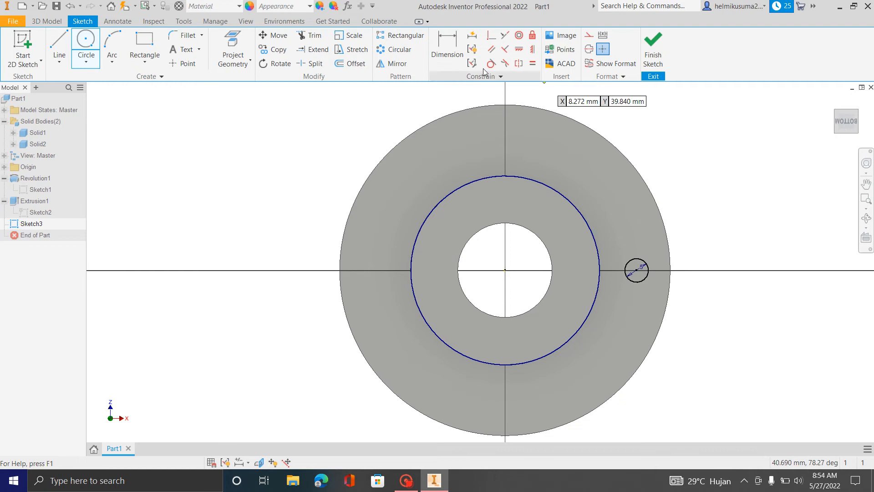
- Dimension the small circle's centre 27 mm from the flange centre and finish the sketch
key(d)
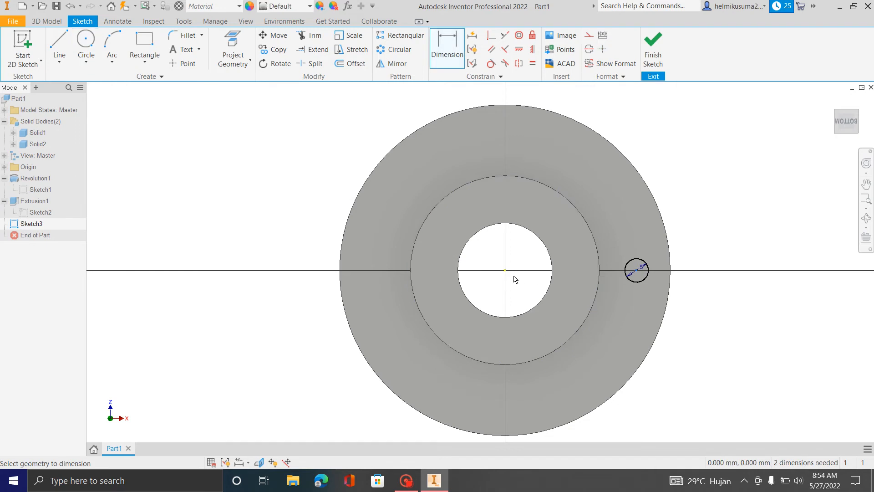
click(528, 301)
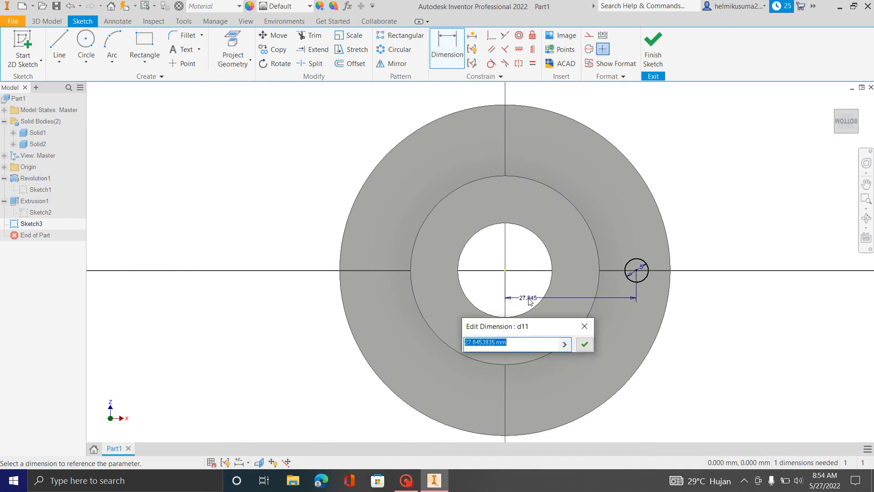
key(Return)
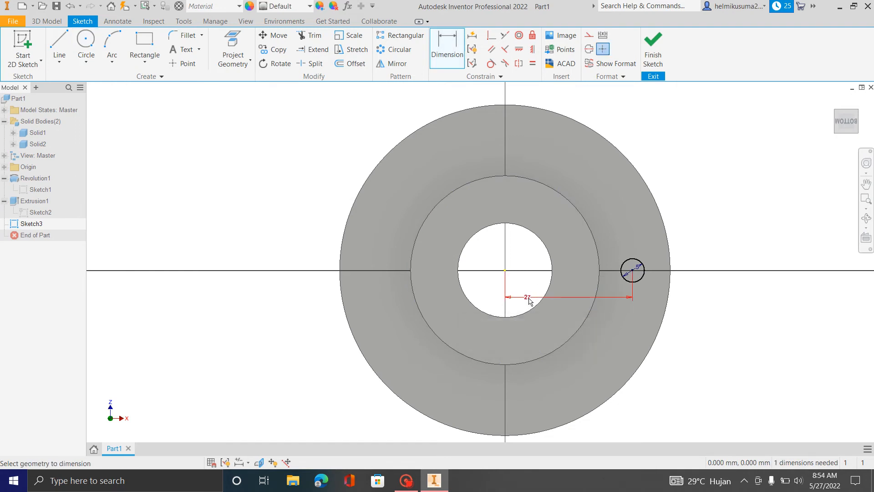
scroll(669, 308, down, 3)
scroll(623, 280, up, 3)
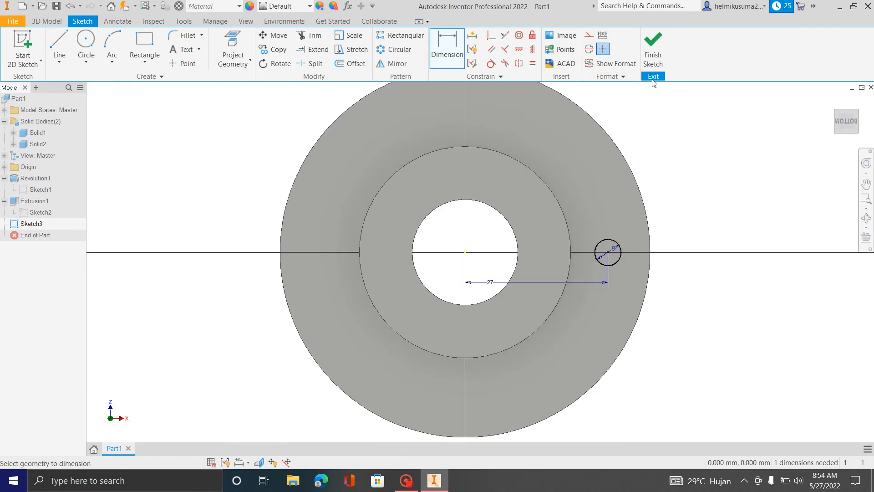
click(653, 57)
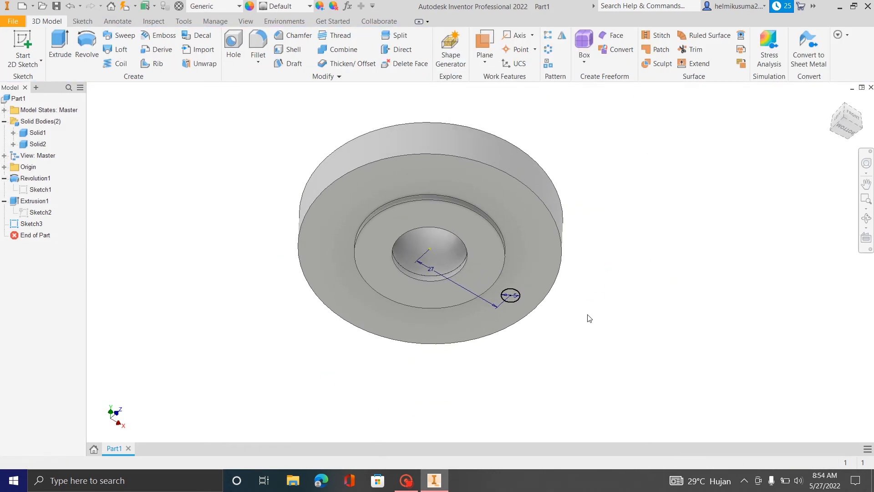
- Extrude the 5 mm circle as a cut through the flange disc, ending at the disc's upper face
key(e)
click(192, 226)
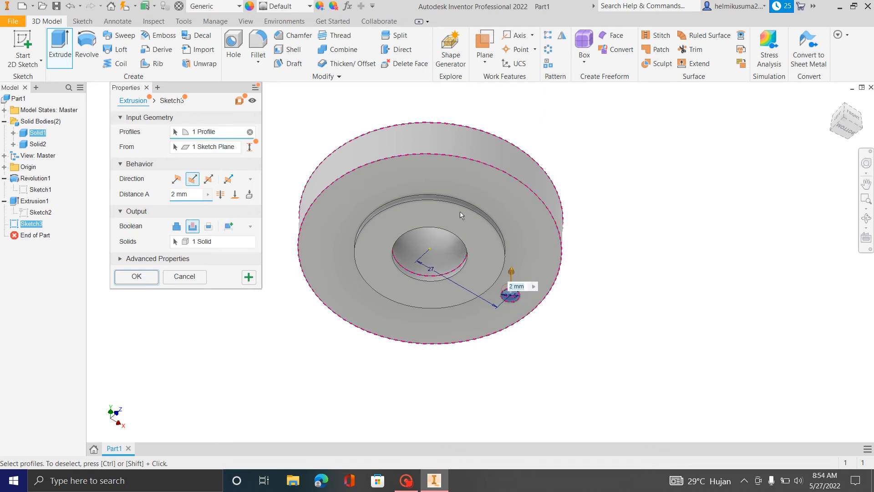
key(F6)
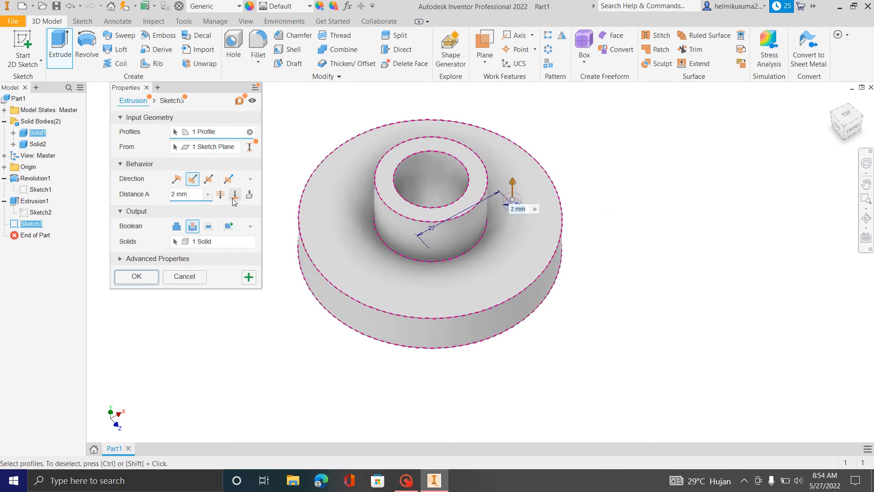
click(234, 198)
click(555, 223)
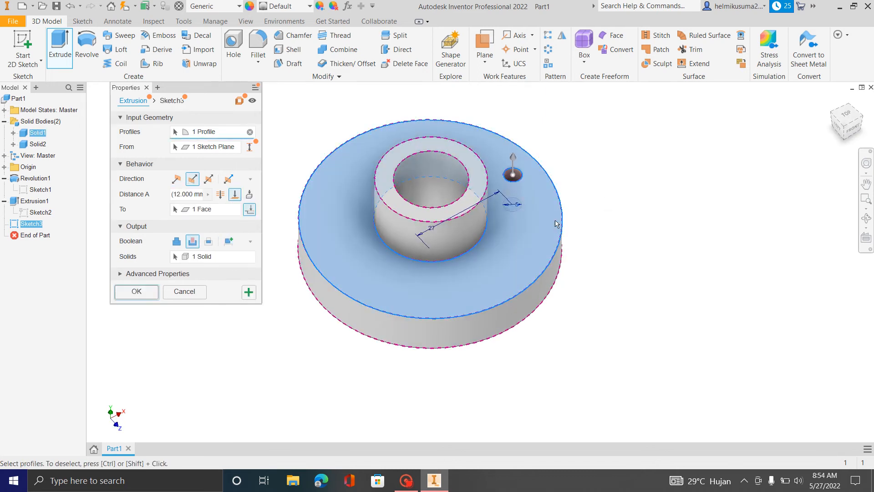
click(150, 294)
- Create a circular pattern of the bolt hole around the central bore's axis with 4 occurrences over 360 degrees
shift+middle_drag(675, 355, 526, 250)
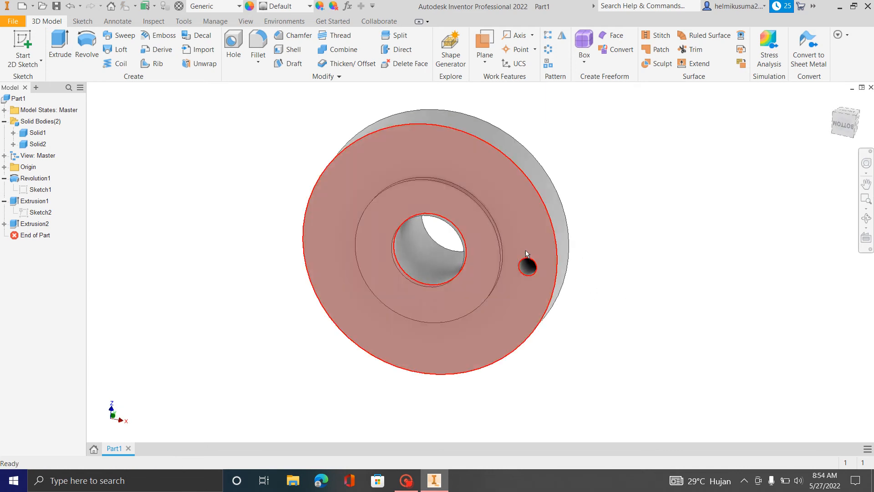
click(548, 50)
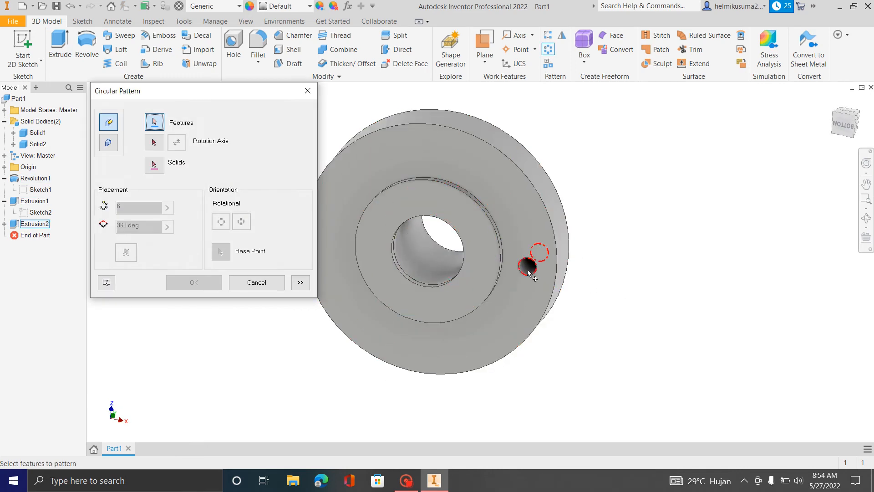
scroll(528, 267, down, 5)
scroll(509, 237, up, 5)
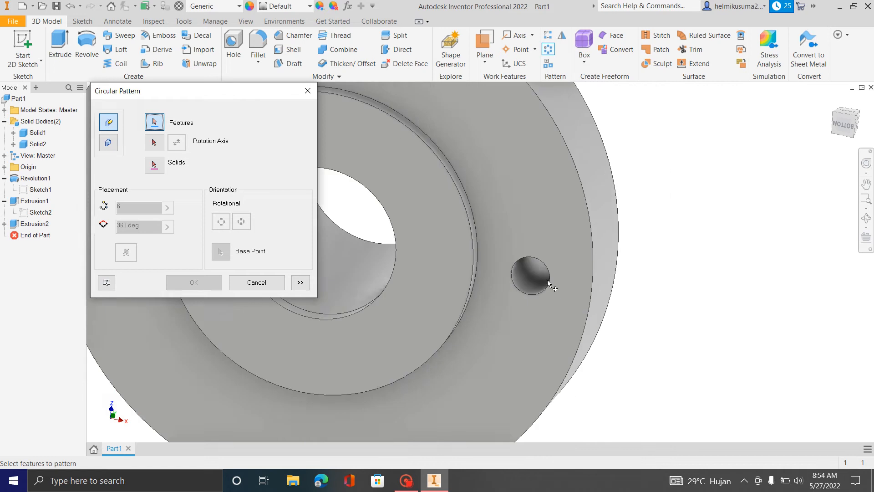
click(535, 280)
click(536, 280)
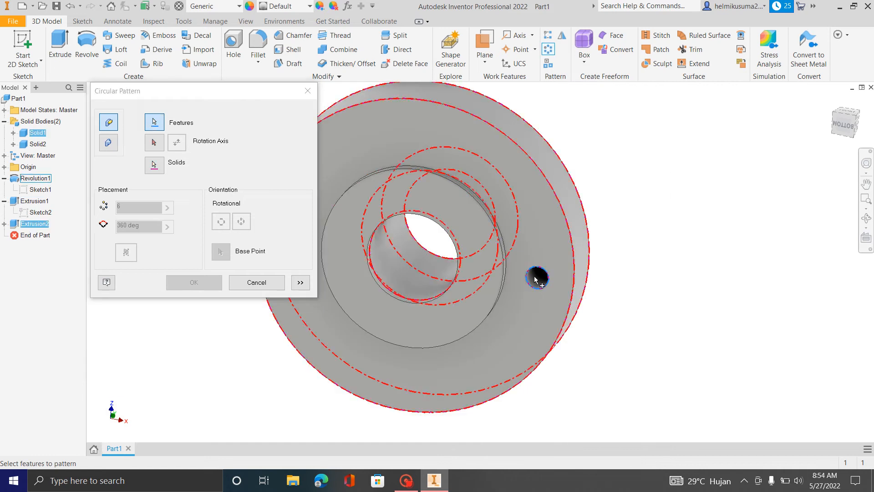
click(149, 147)
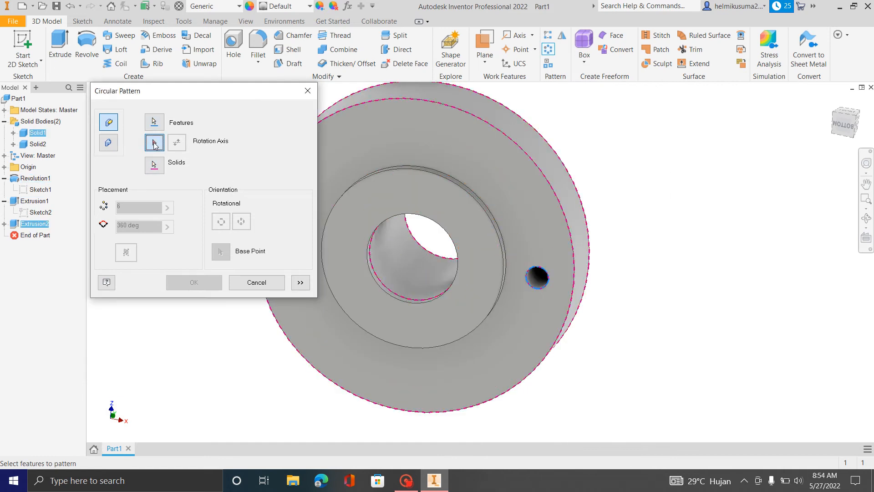
click(411, 209)
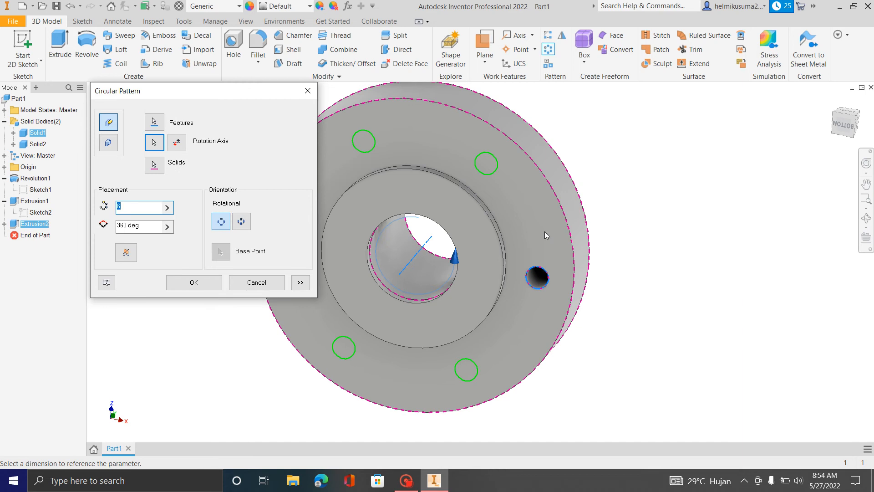
scroll(638, 269, down, 3)
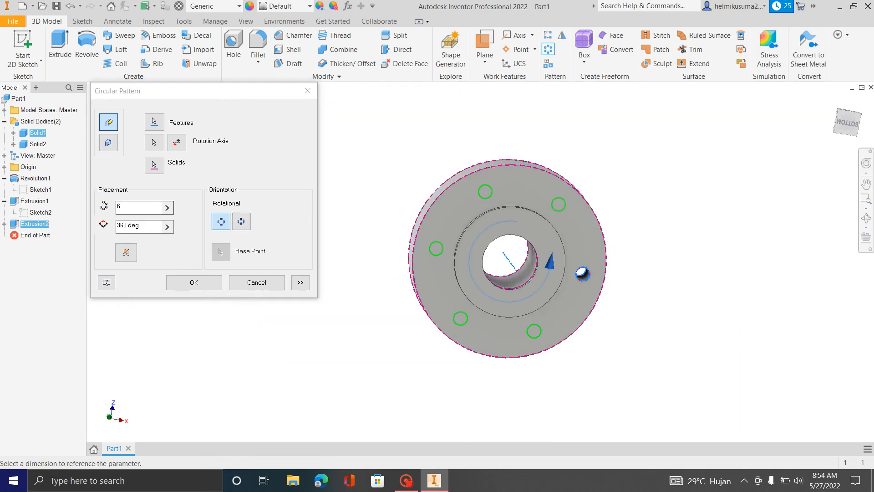
click(99, 219)
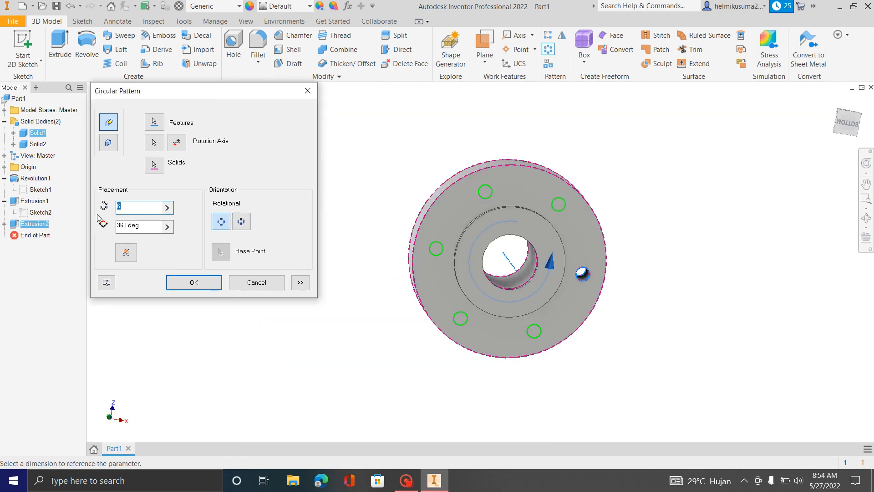
click(203, 288)
- Examine where the XZ origin plane lies relative to the flange and its ring, from the side and at an angle
shift+middle_drag(587, 253, 551, 250)
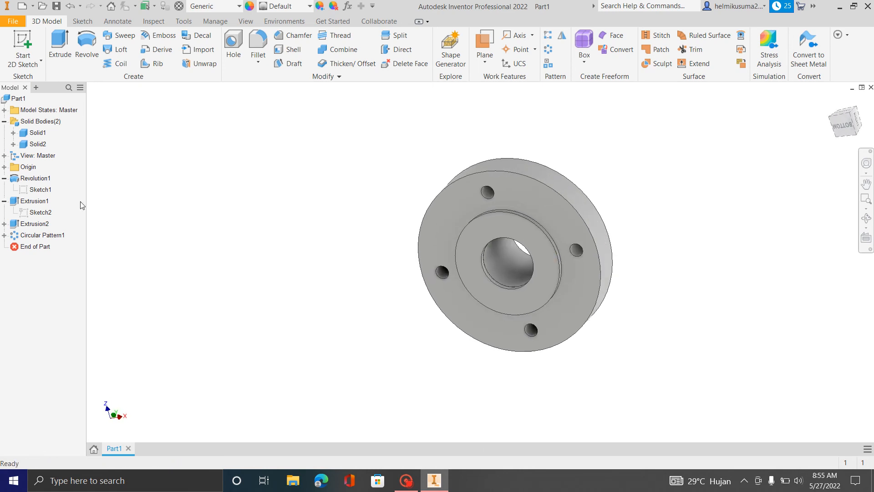
click(4, 166)
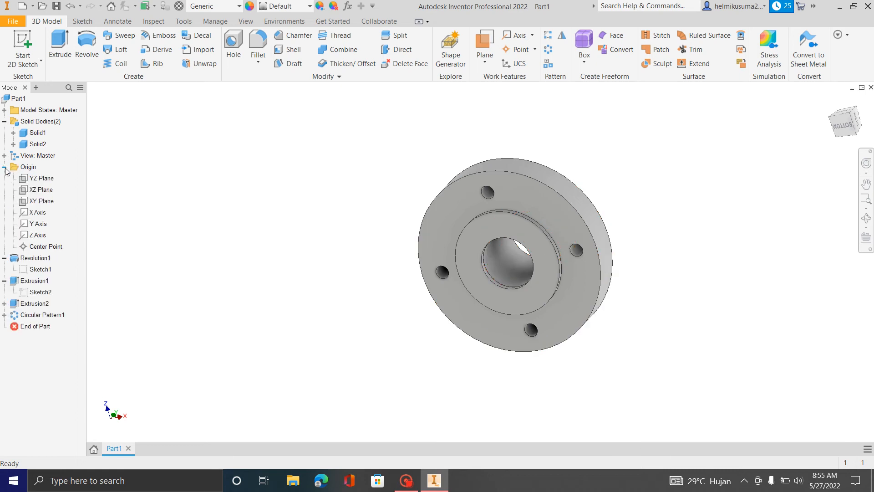
click(41, 190)
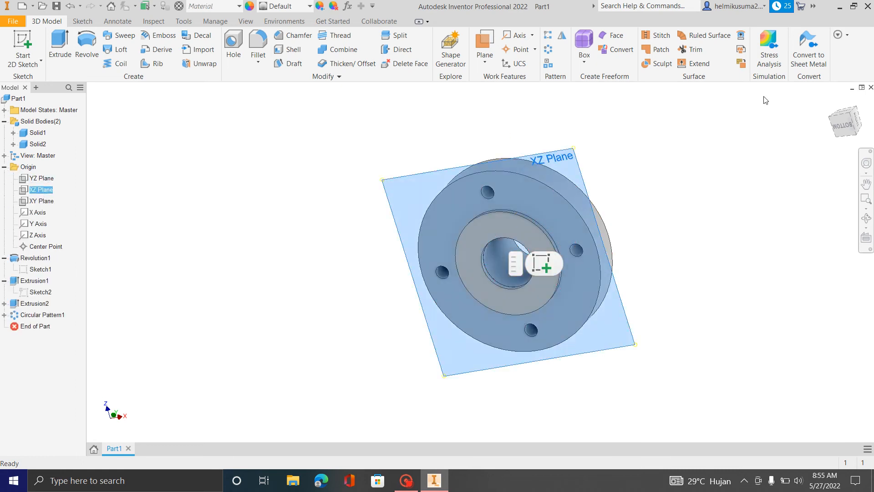
click(857, 126)
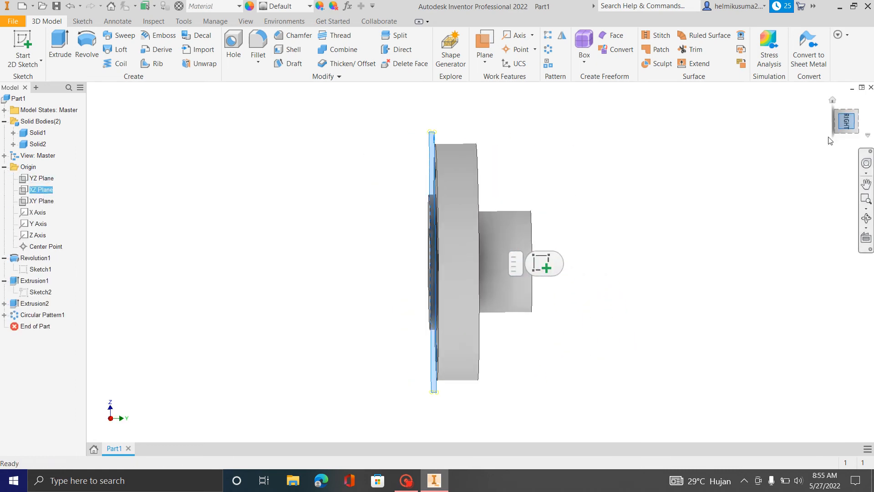
scroll(432, 183, down, 6)
scroll(433, 189, up, 3)
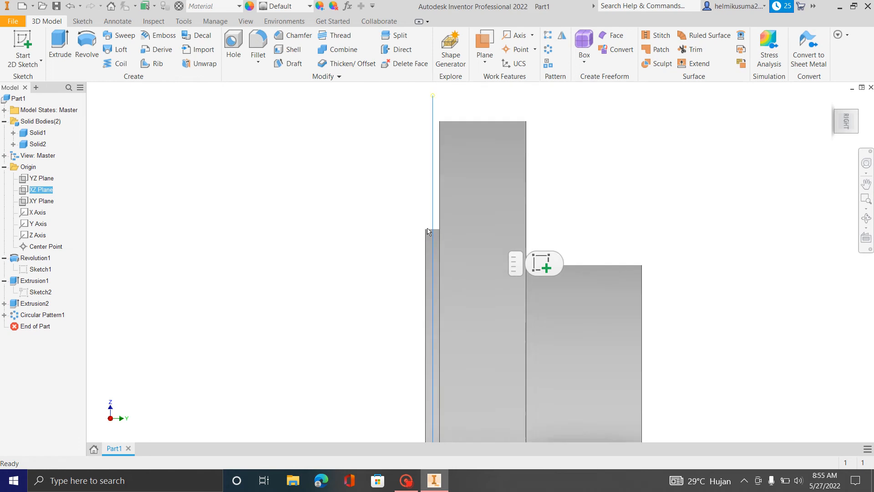
scroll(435, 182, up, 5)
shift+middle_drag(395, 190, 422, 226)
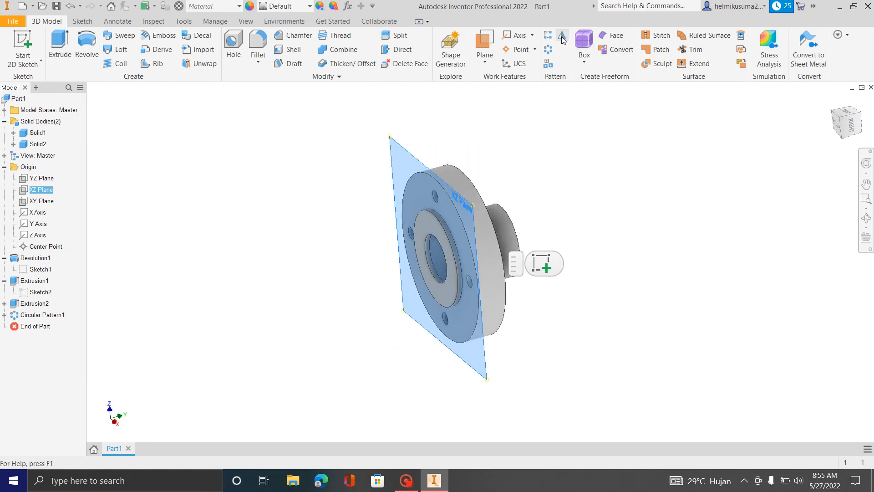
click(620, 233)
- Mirror the main flange solid, without the ring solid, about the XZ origin plane
click(562, 36)
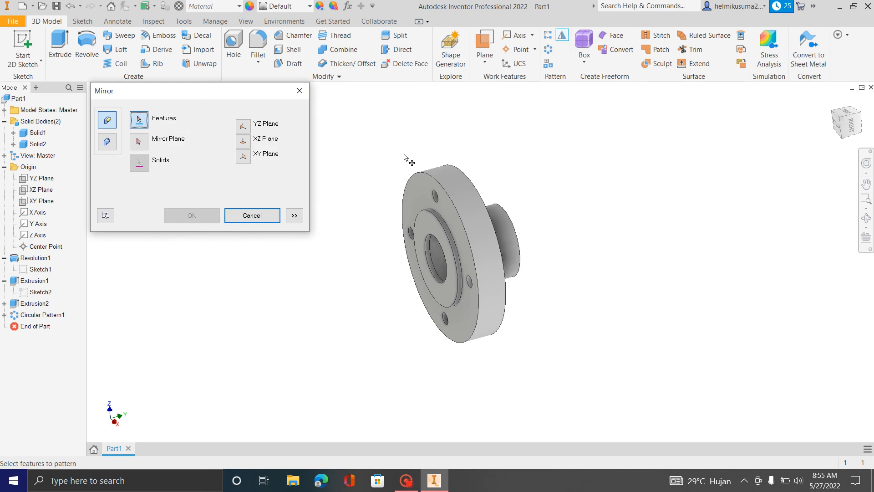
click(107, 142)
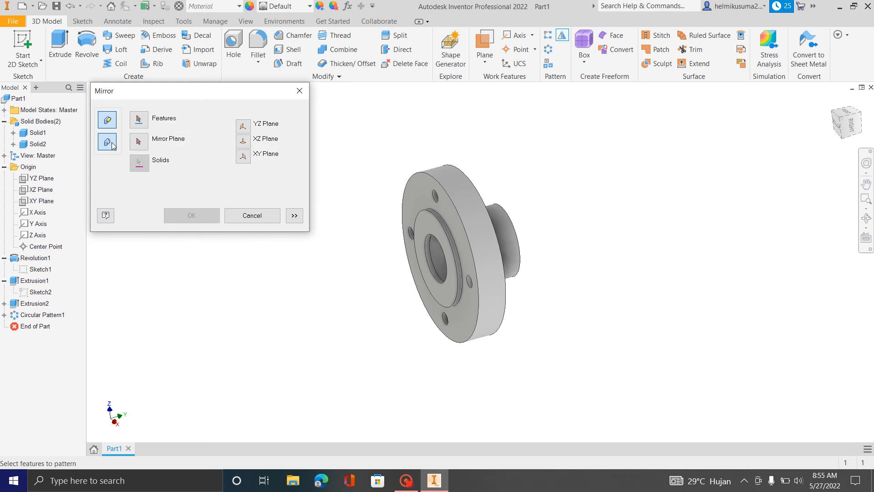
click(35, 133)
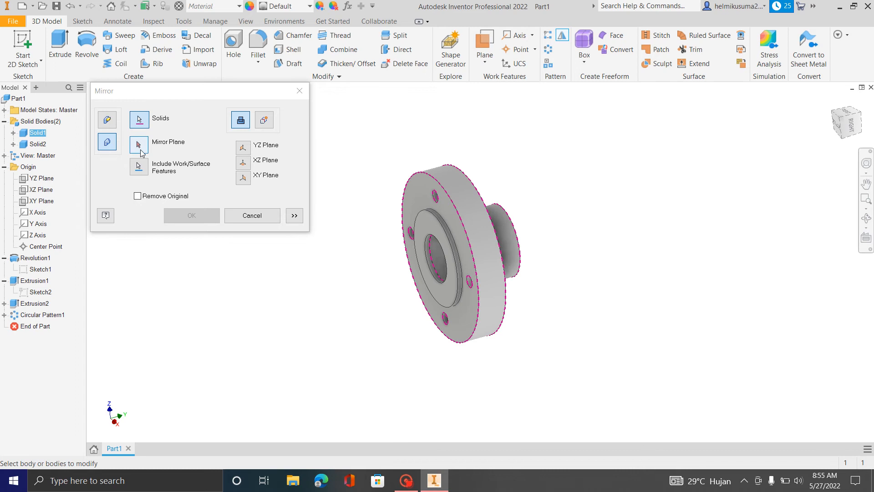
click(139, 145)
click(43, 190)
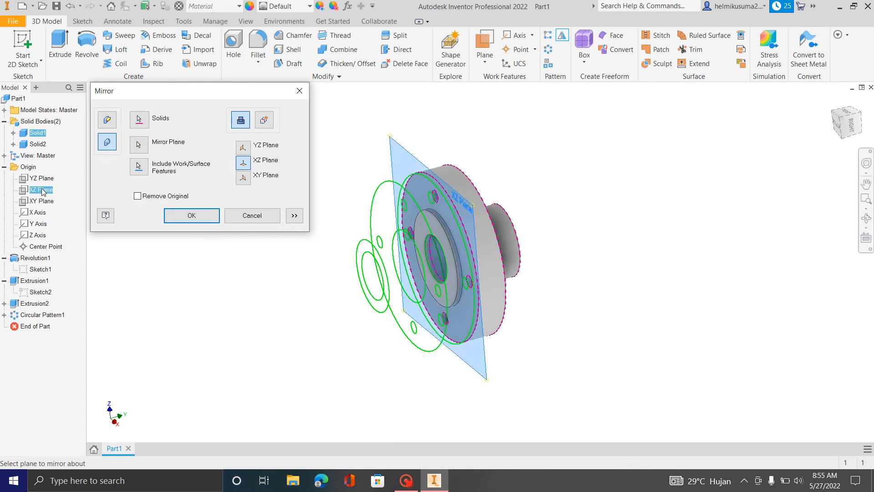
click(189, 214)
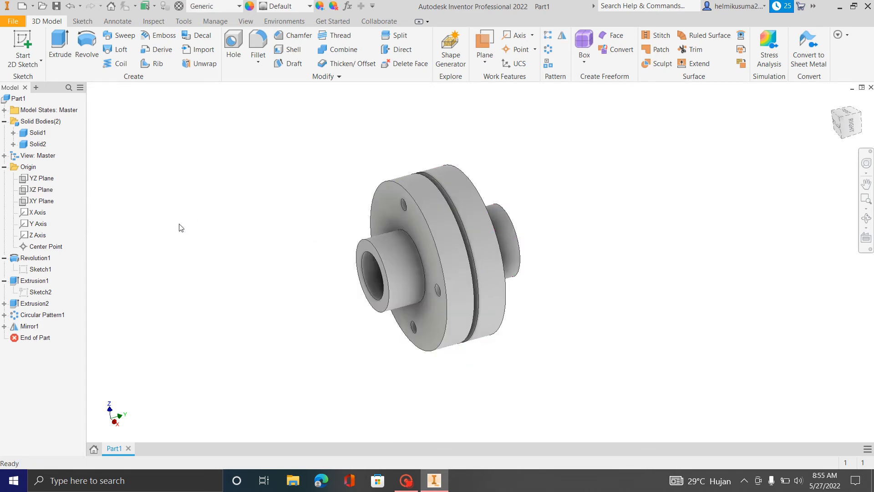
- Edit the mirror feature so that the mirrored flange is created as a new solid
right_click(30, 325)
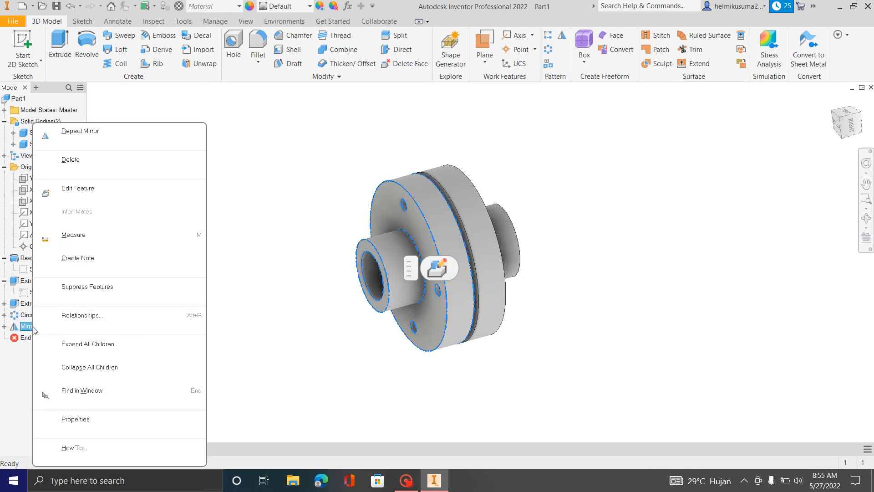
click(106, 198)
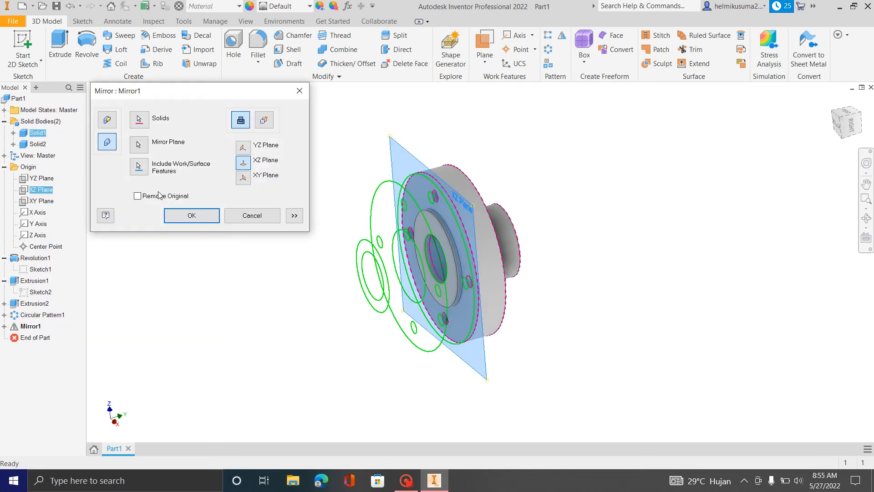
click(266, 125)
click(192, 215)
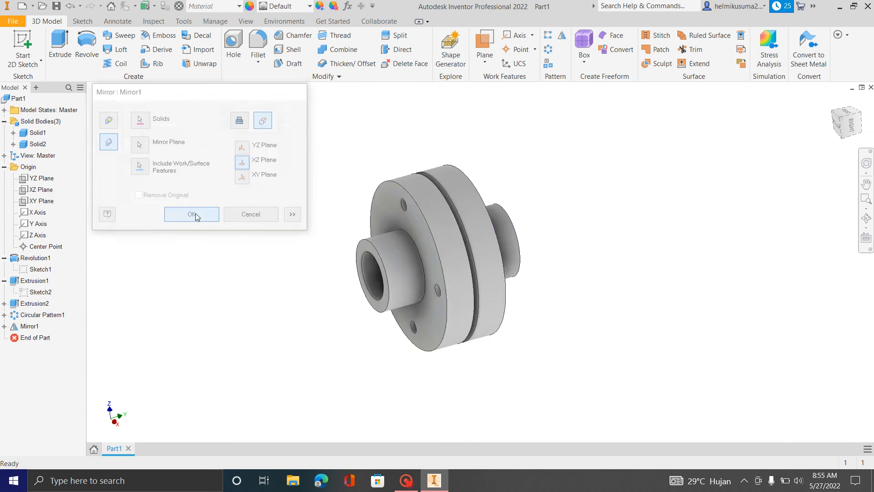
- Start a sketch on the mirrored flange's outer disc face and project the edge of one bolt hole on the vertical axis
shift+middle_drag(620, 232, 811, 321)
click(23, 48)
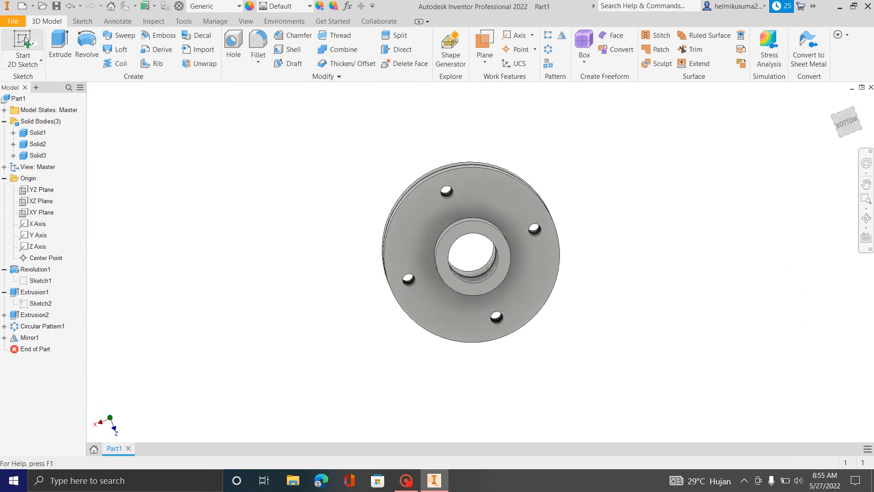
click(521, 198)
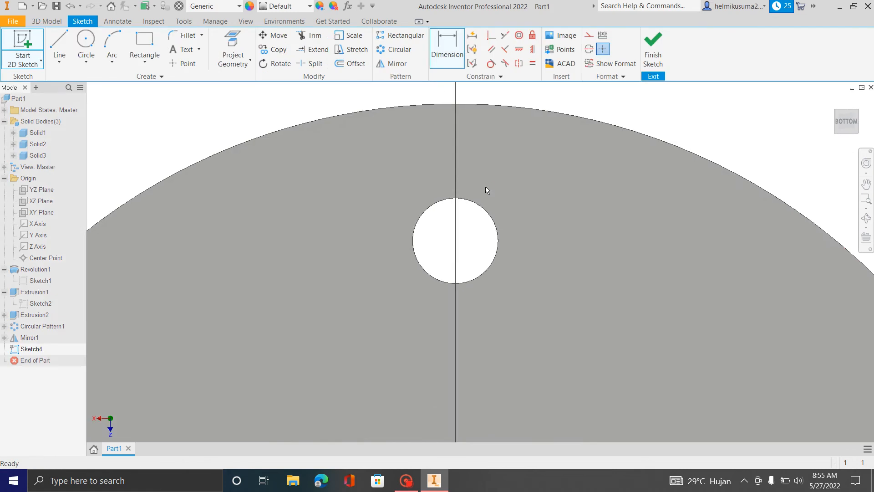
click(80, 42)
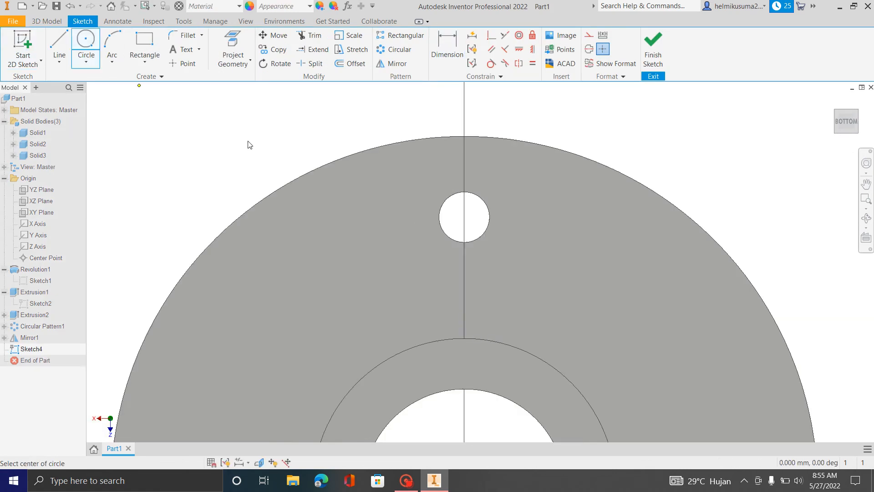
click(237, 48)
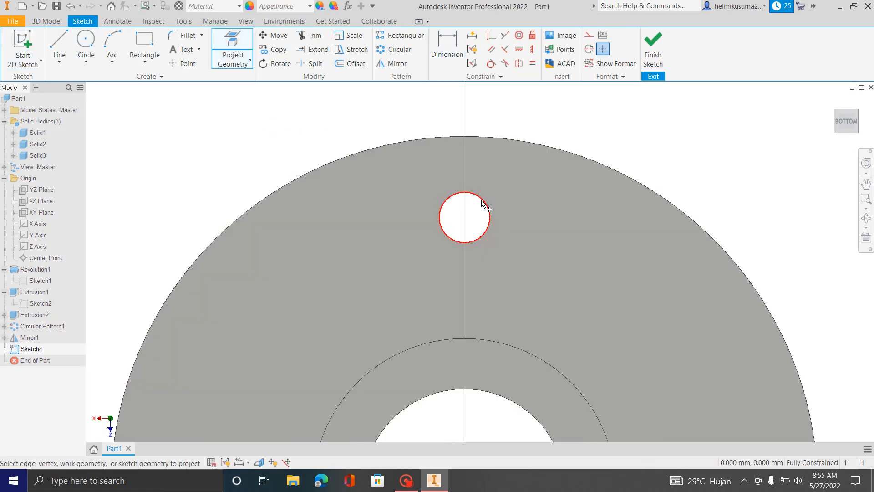
click(484, 203)
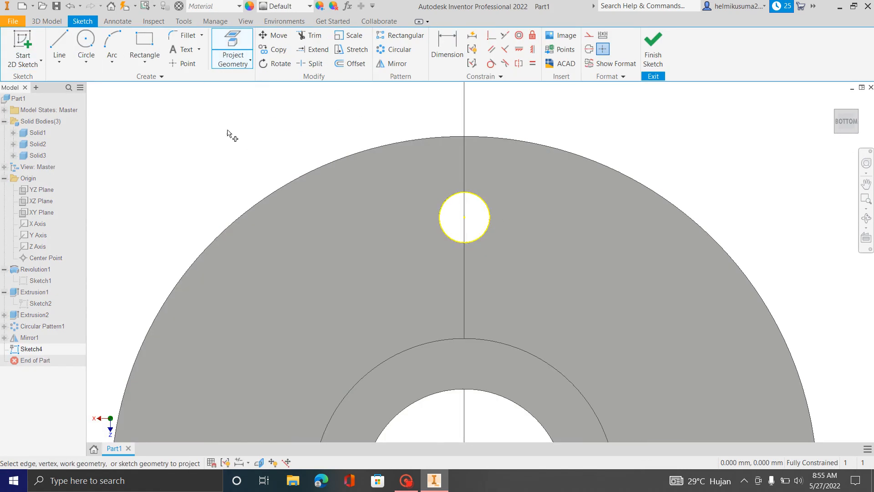
- Draw a hexagon about 9.2 mm across flats, centred on the projected bolt hole with one corner on the vertical axis
click(146, 63)
click(182, 294)
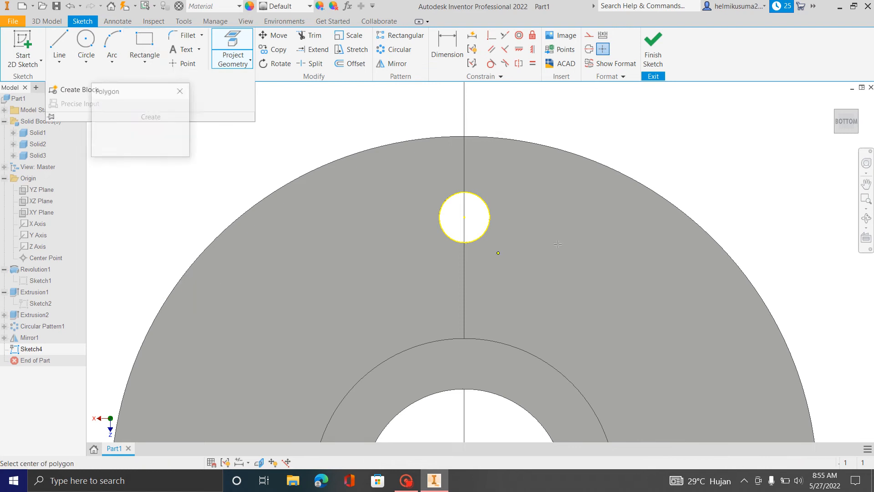
click(465, 163)
- Dimension the hexagon 10 mm across its vertical flats and finish the sketch
key(d)
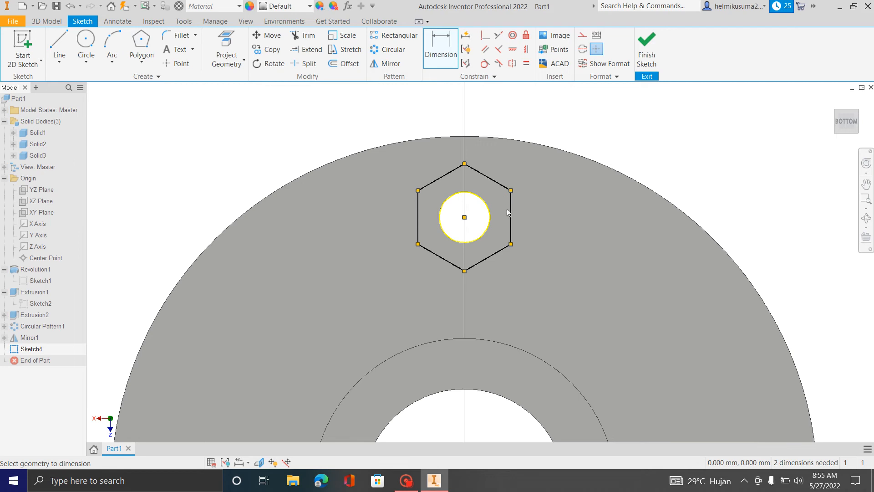
click(511, 211)
click(418, 207)
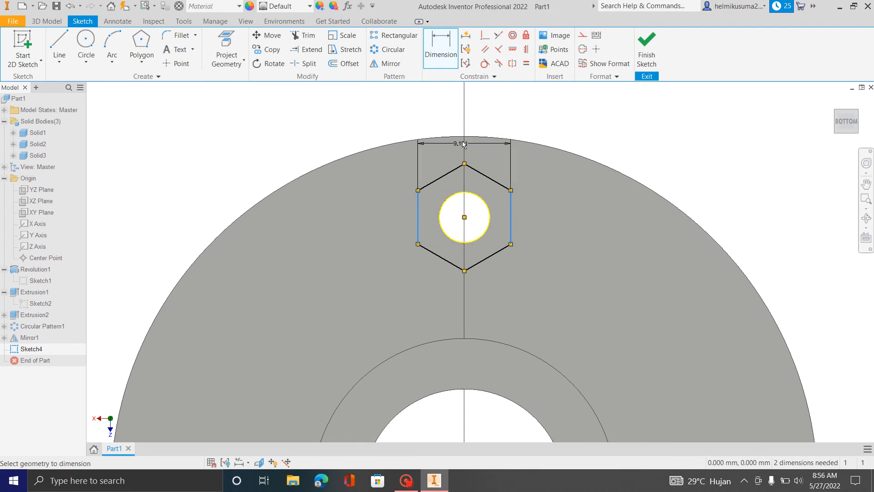
click(462, 118)
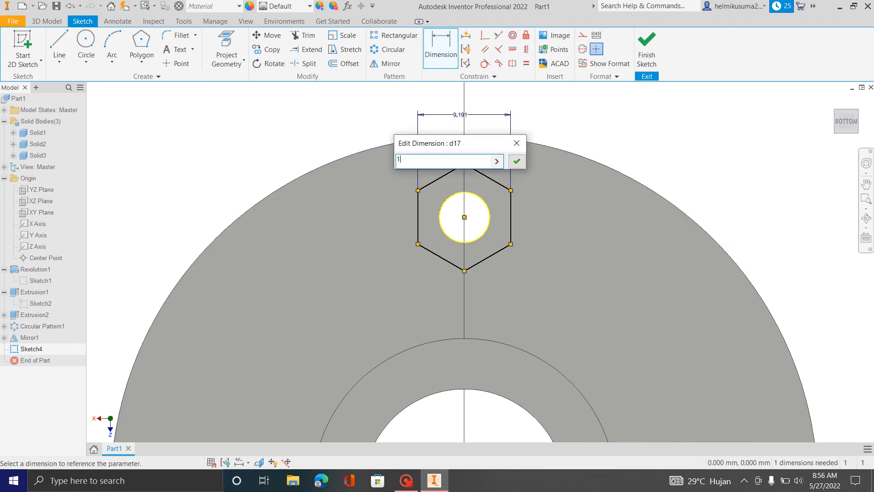
key(Return)
click(646, 48)
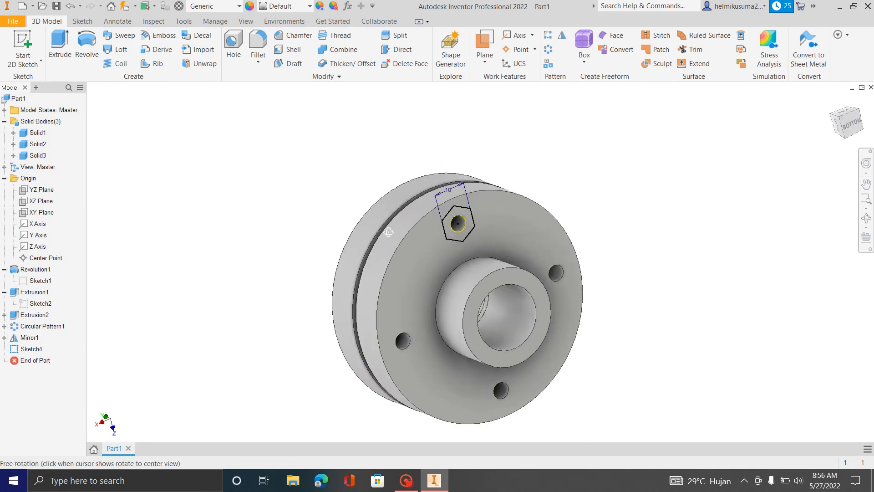
- Extrude the hexagon together with its inner circle 4 mm outward from the flange face as a new solid bolt head
key(e)
scroll(453, 223, down, 5)
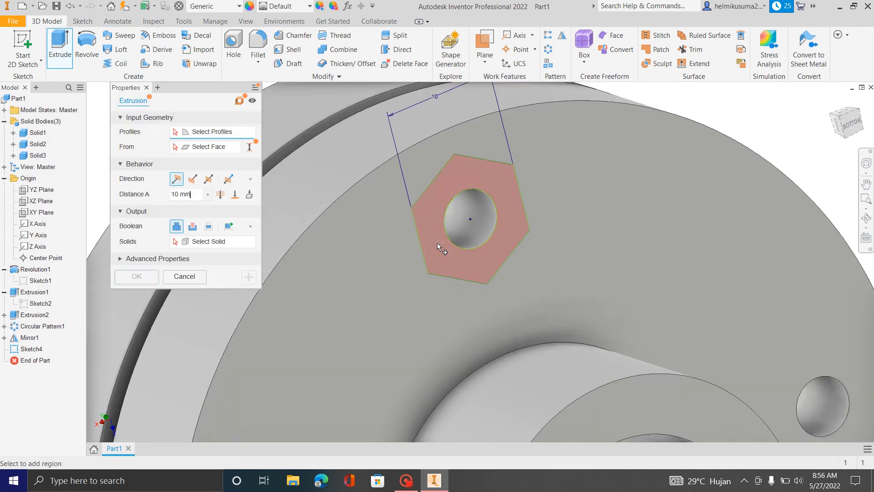
click(435, 244)
click(465, 212)
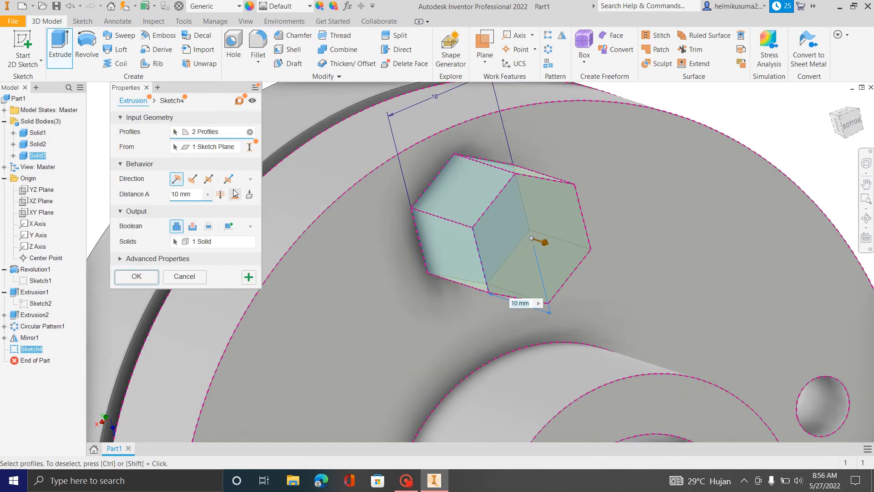
click(232, 227)
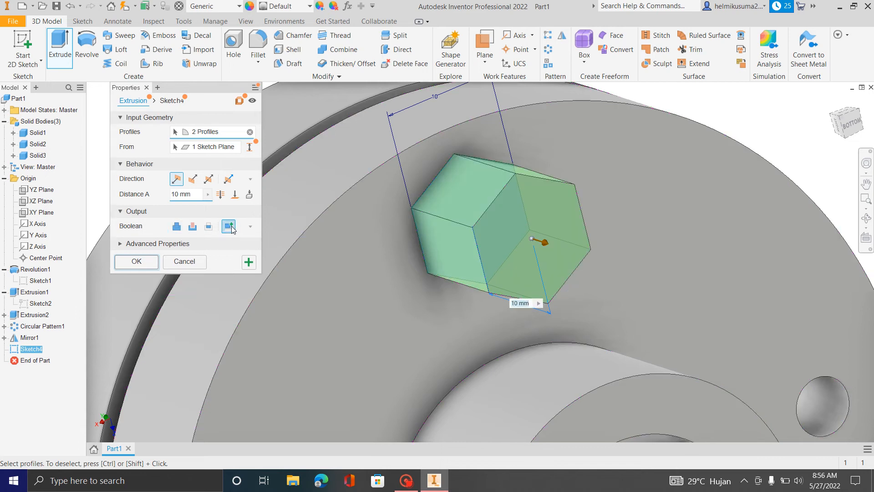
shift+middle_drag(468, 247, 499, 265)
scroll(499, 266, up, 3)
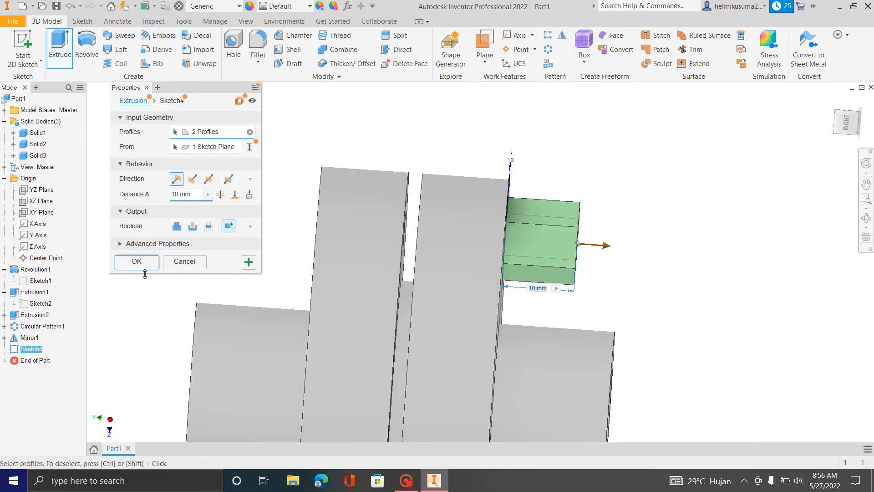
click(182, 194)
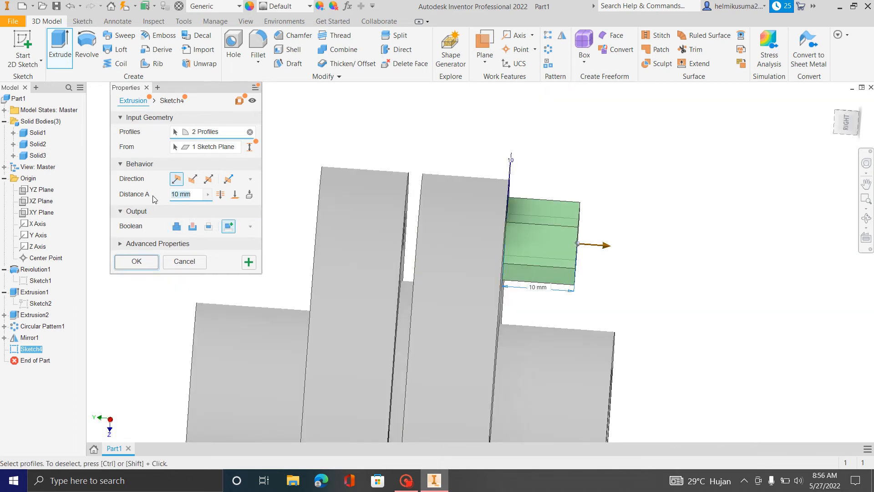
click(245, 259)
- Set up an extrusion of the bolt-hole circle from the hexagon sketch, back through both flanges to the opposite flange's outer disc face
mouse_move(312, 275)
shift+middle_down()
mouse_move(485, 269)
mouse_move(543, 281)
shift+middle_up()
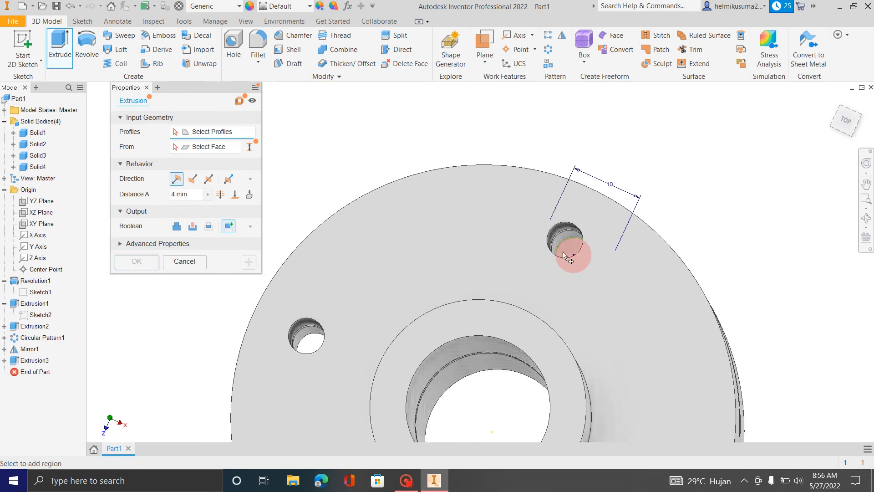
click(564, 249)
shift+middle_drag(564, 250, 577, 256)
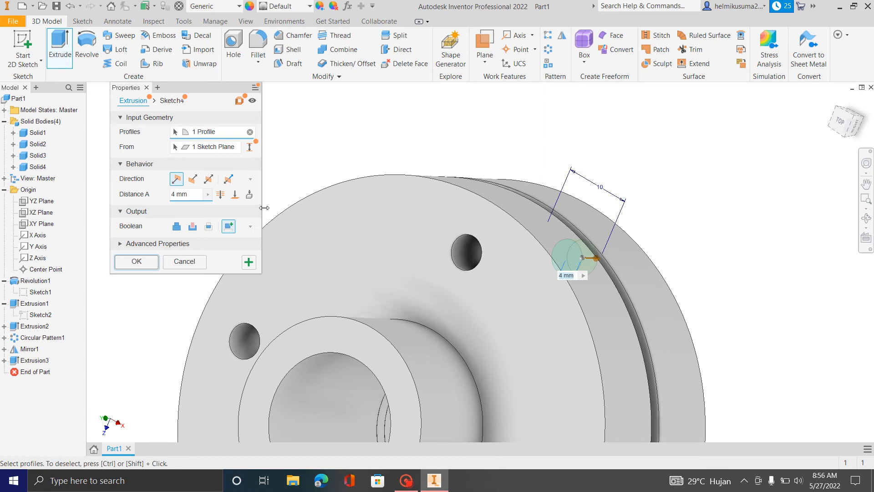
click(235, 194)
click(404, 234)
shift+middle_drag(404, 234, 622, 239)
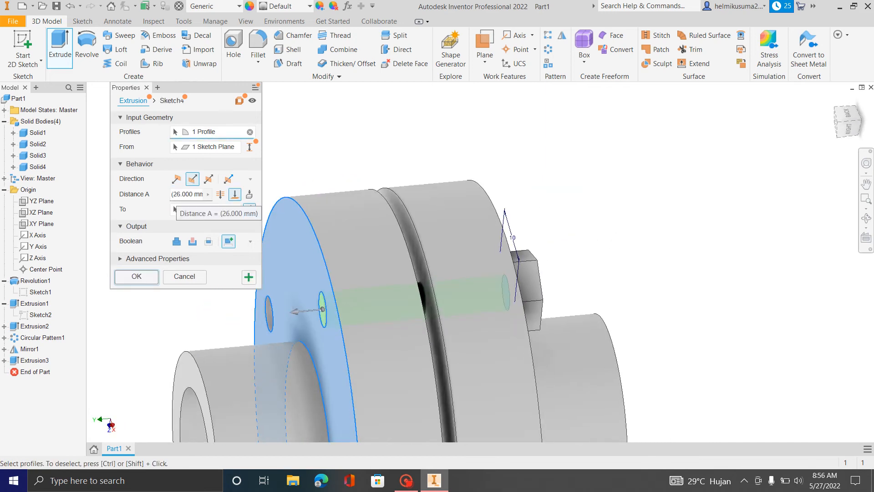
- Change the bolt shank extrusion to a 30 mm distance and join it to the hexagonal bolt head solid
click(190, 194)
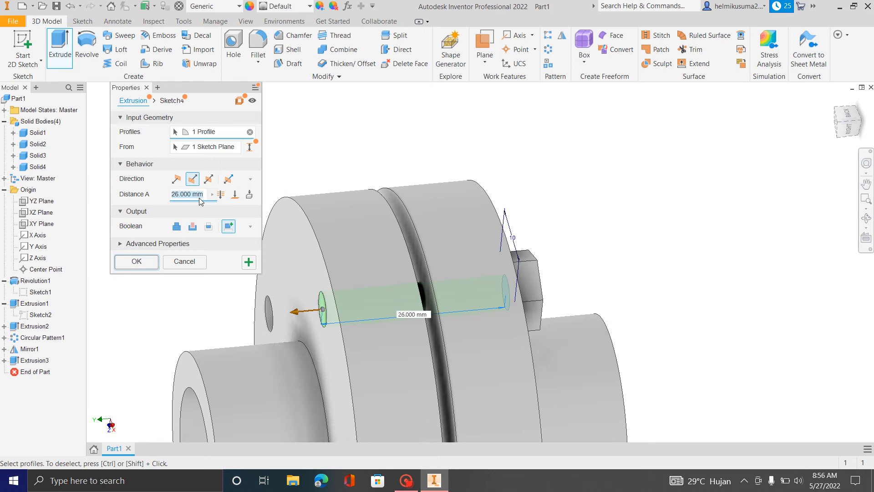
text(30)
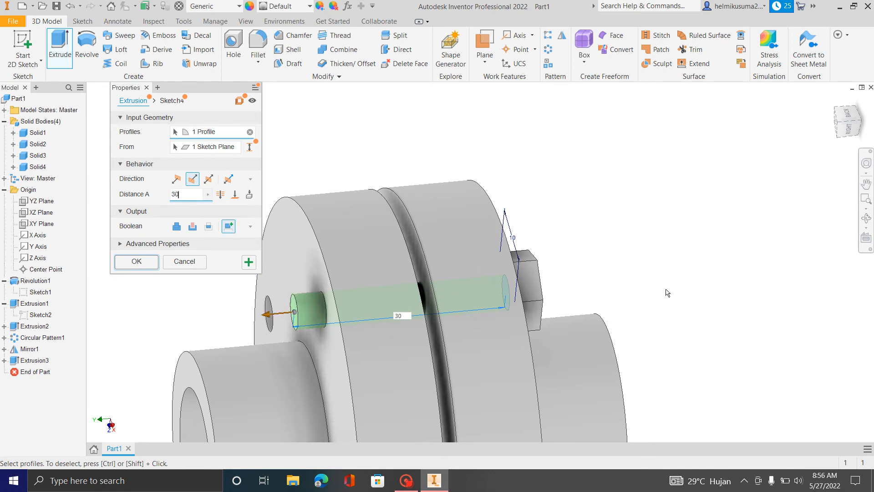
scroll(667, 292, up, 3)
shift+middle_drag(676, 291, 537, 367)
scroll(536, 366, down, 3)
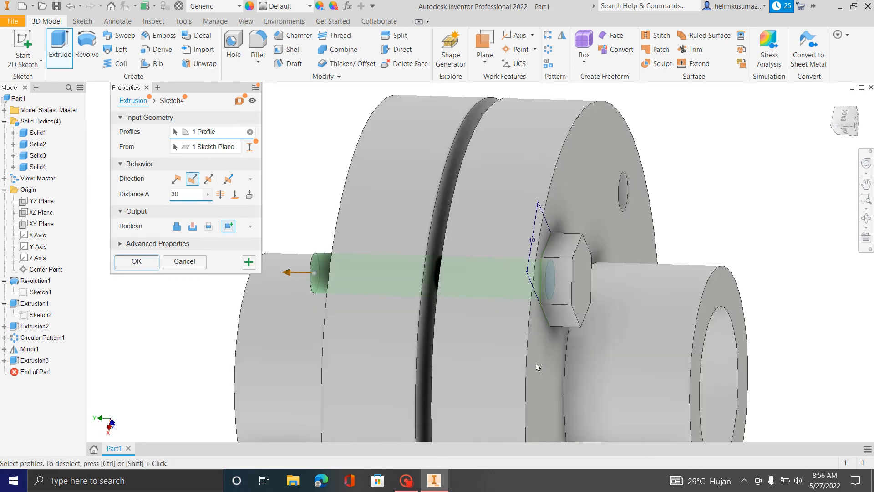
click(177, 227)
click(250, 243)
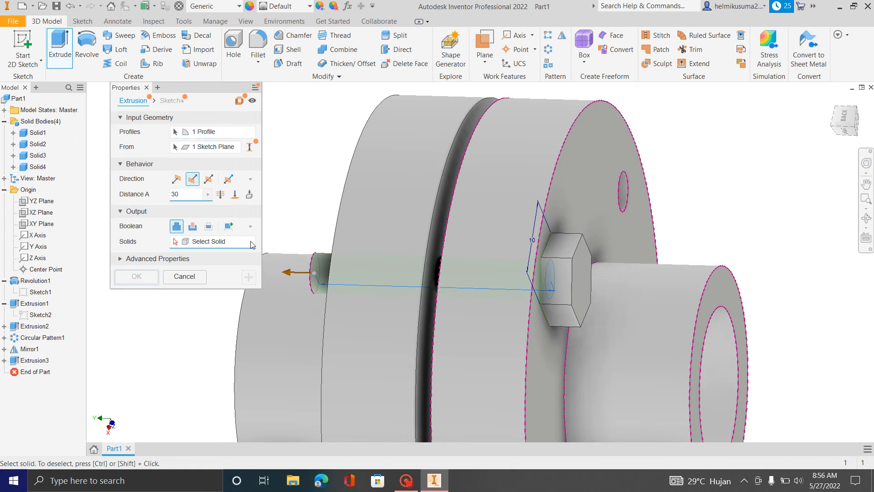
click(560, 276)
shift+middle_drag(316, 312, 386, 306)
click(136, 276)
- Start a sketch on the outer disc face where the bolt shank protrudes and project the circular edge around the shank
scroll(391, 230, up, 3)
shift+middle_drag(629, 241, 562, 248)
shift+middle_drag(486, 248, 429, 229)
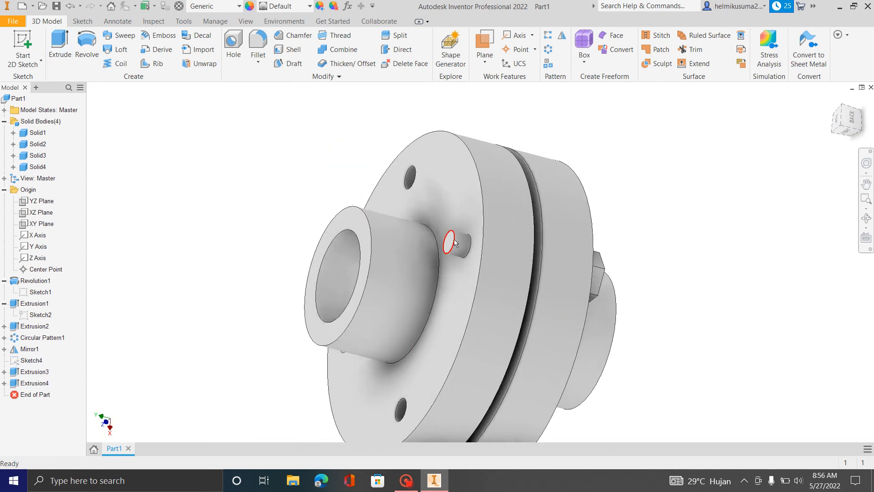
scroll(459, 244, up, 3)
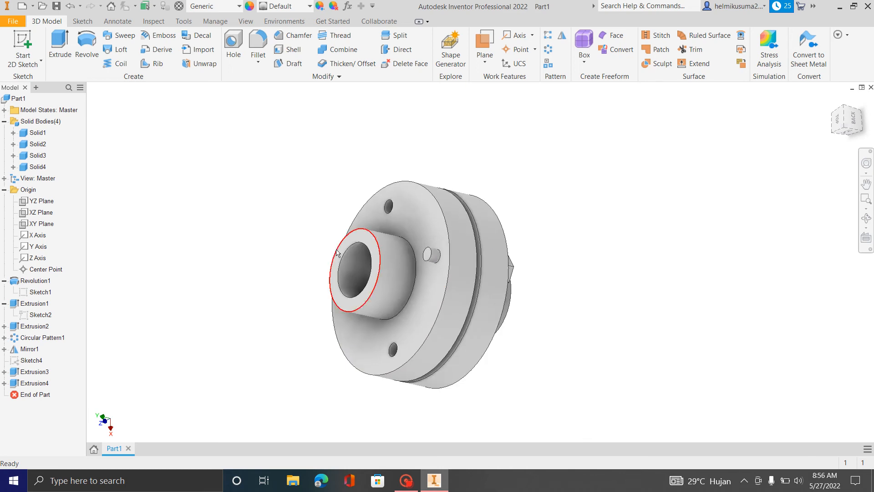
mouse_move(336, 250)
shift+middle_down()
mouse_move(491, 308)
mouse_move(505, 304)
shift+middle_up()
click(22, 45)
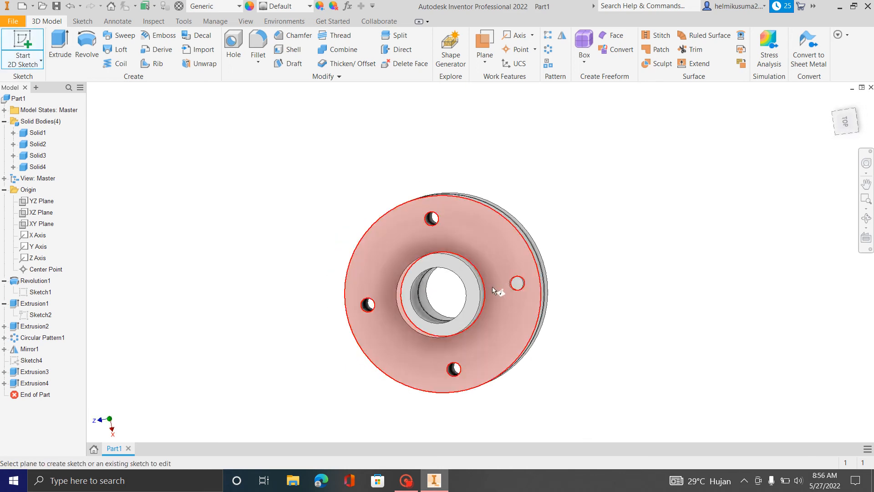
click(493, 287)
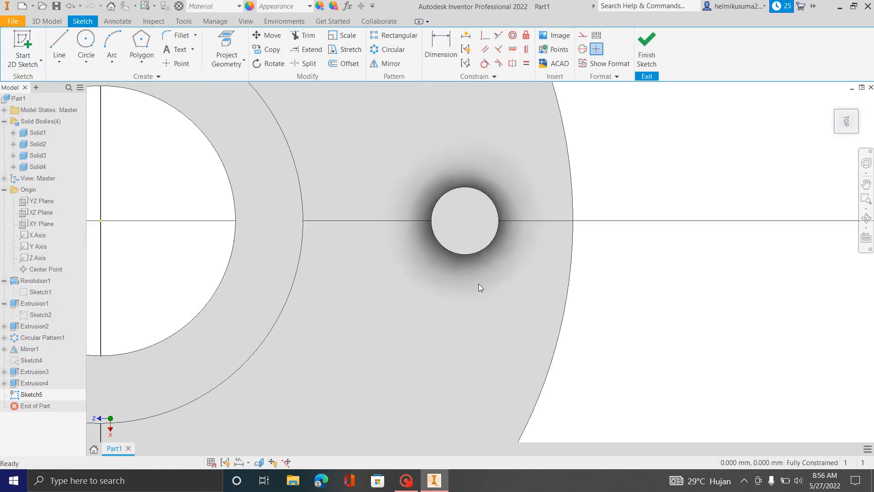
click(226, 50)
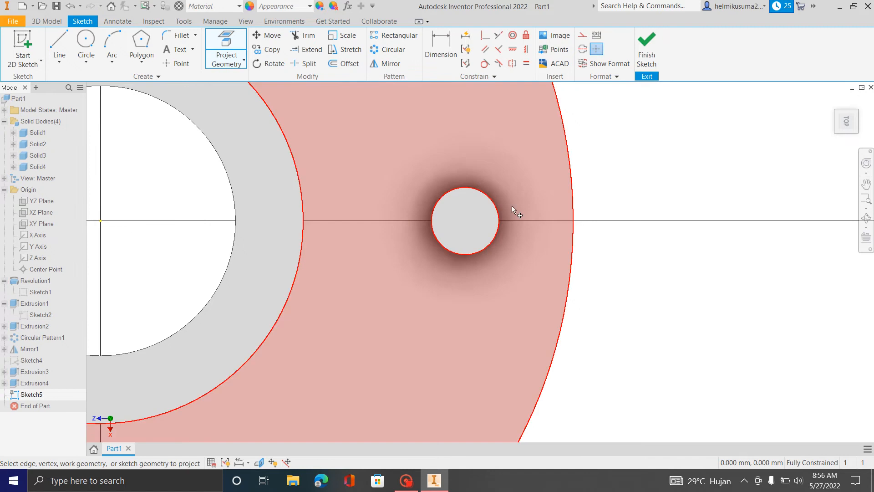
click(494, 207)
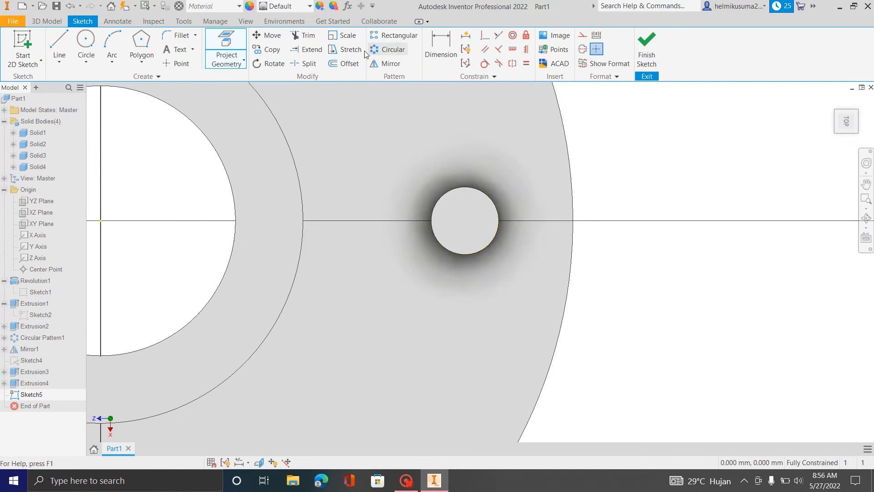
- Draw a hexagon about 10 mm across its horizontal flats, centred on the shank with two corners on the horizontal axis, and finish the sketch
click(141, 46)
click(464, 220)
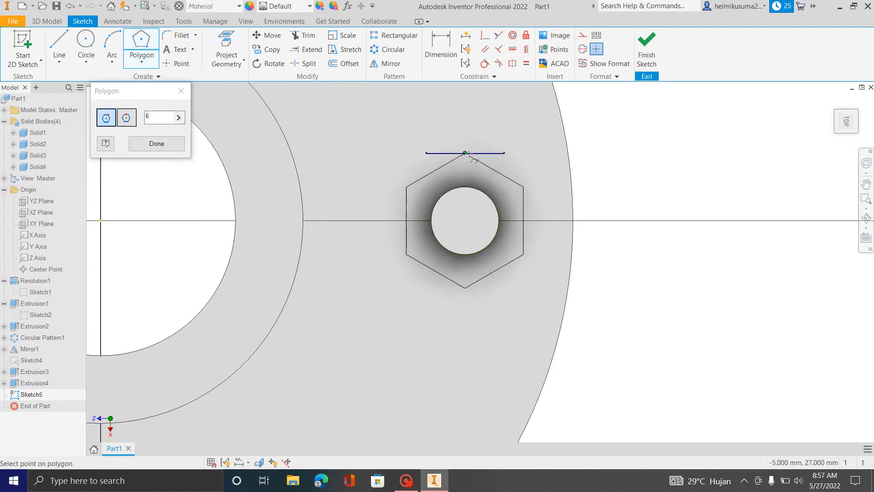
click(504, 152)
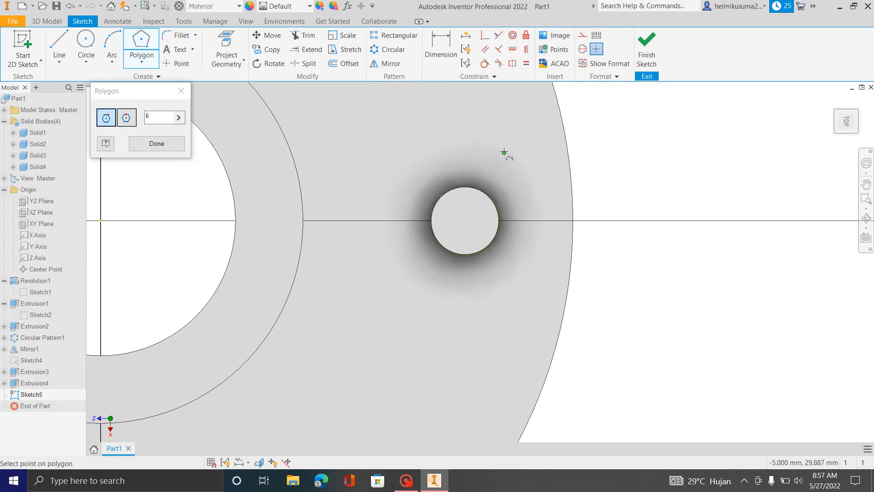
click(154, 143)
key(d)
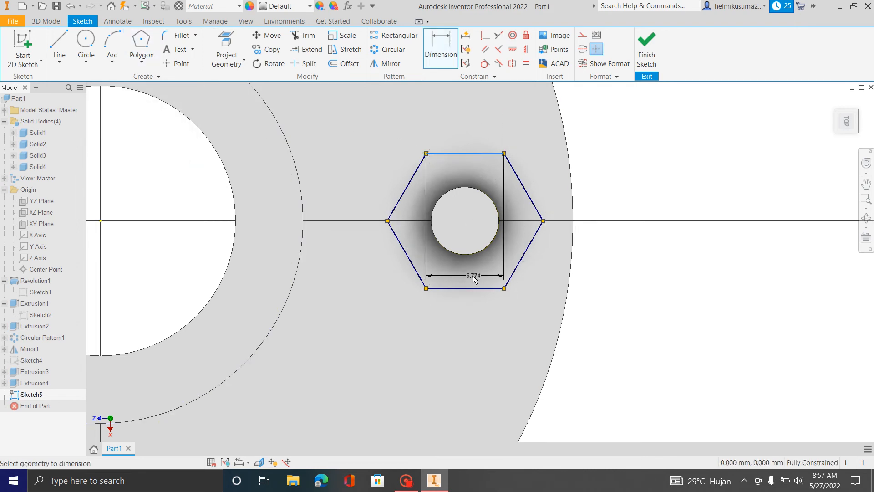
click(473, 288)
key(Escape)
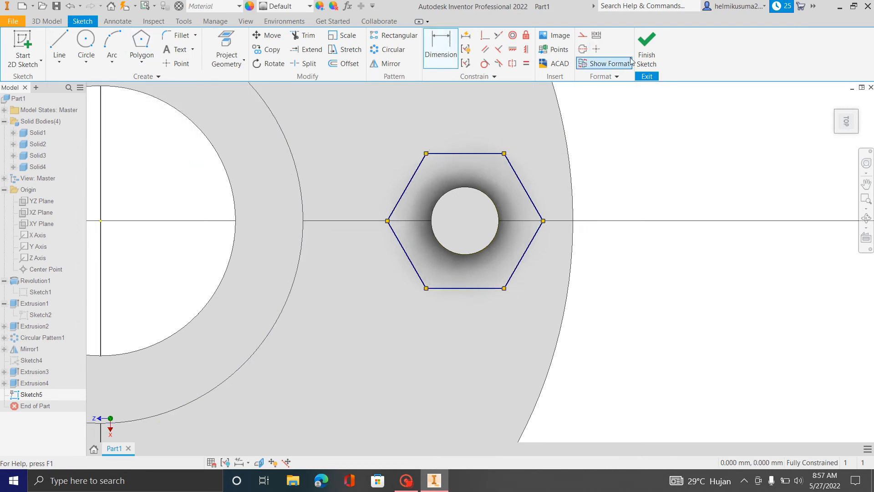
click(652, 64)
- Extrude the hexagon profile around the shank up to the shank's end face as a new solid nut
shift+middle_drag(648, 311, 611, 315)
key(e)
scroll(505, 288, down, 5)
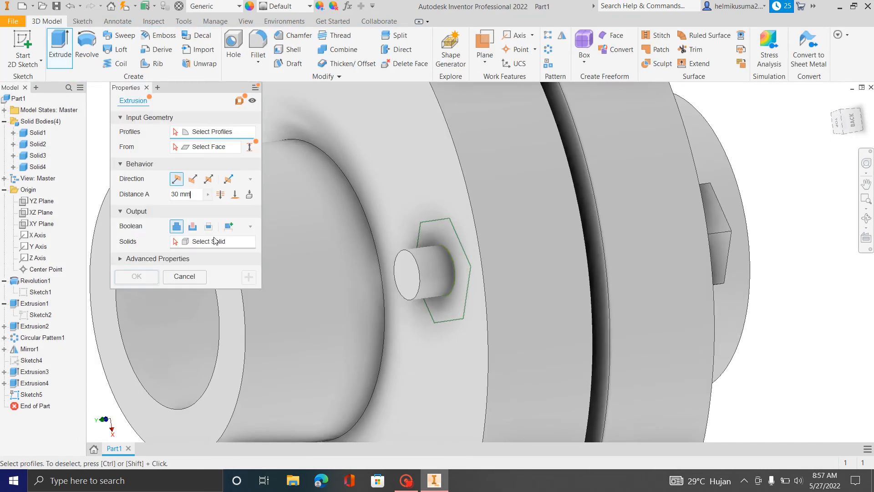
click(229, 225)
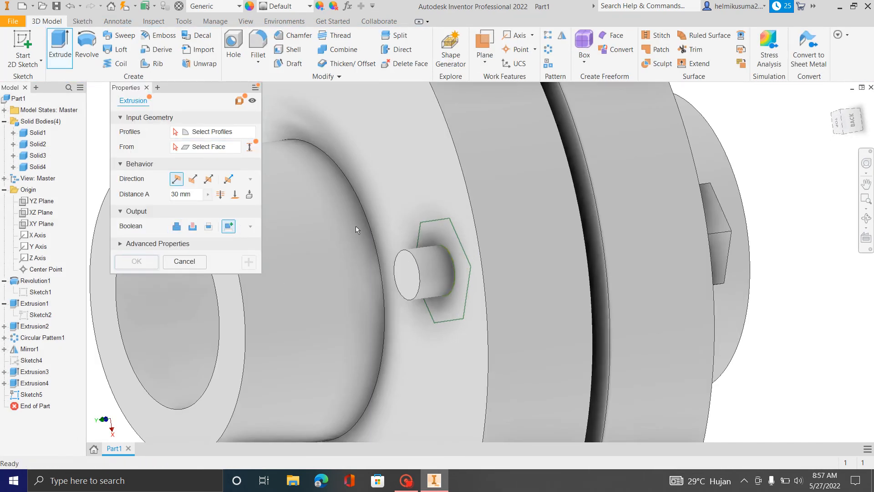
click(208, 137)
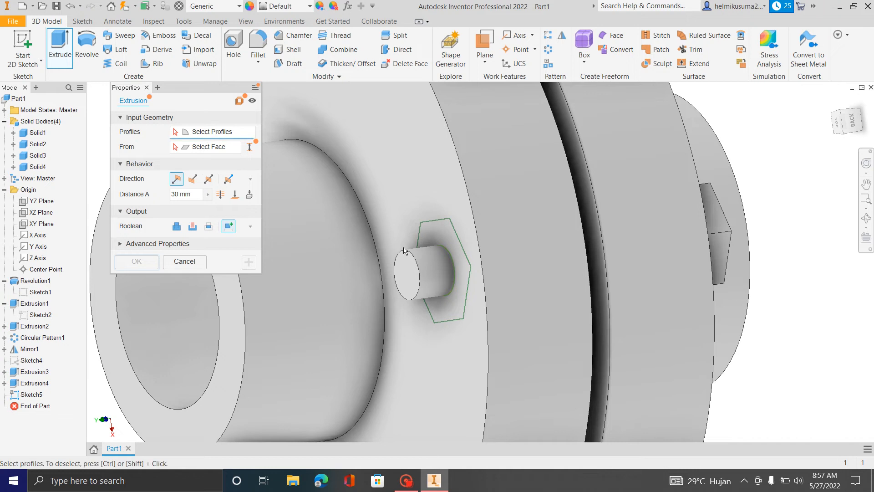
click(448, 233)
scroll(447, 233, down, 3)
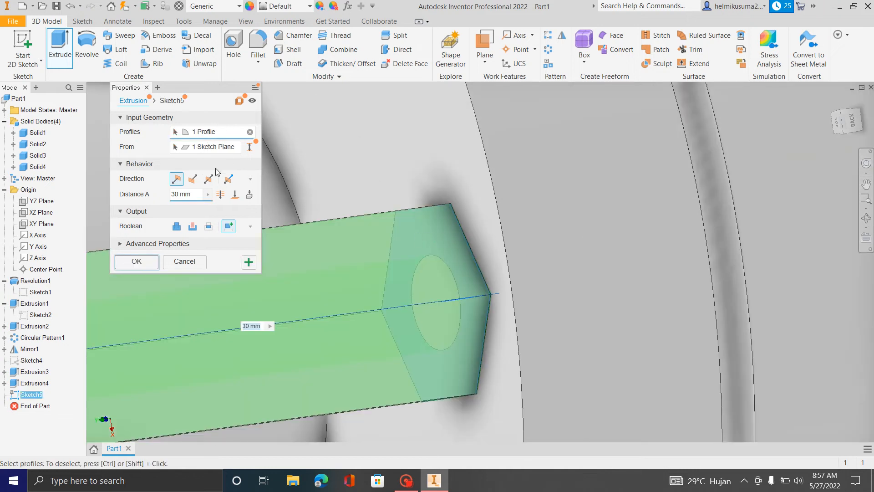
click(234, 194)
click(376, 289)
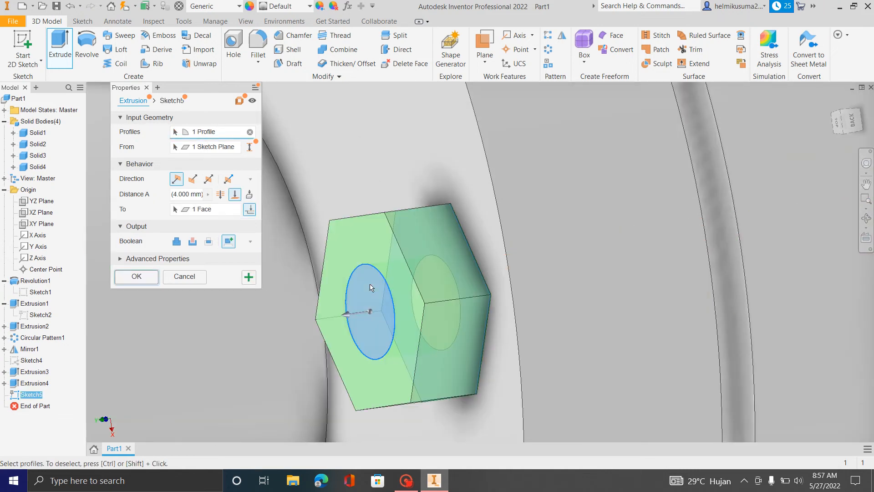
scroll(387, 250, up, 2)
click(136, 277)
scroll(519, 230, up, 5)
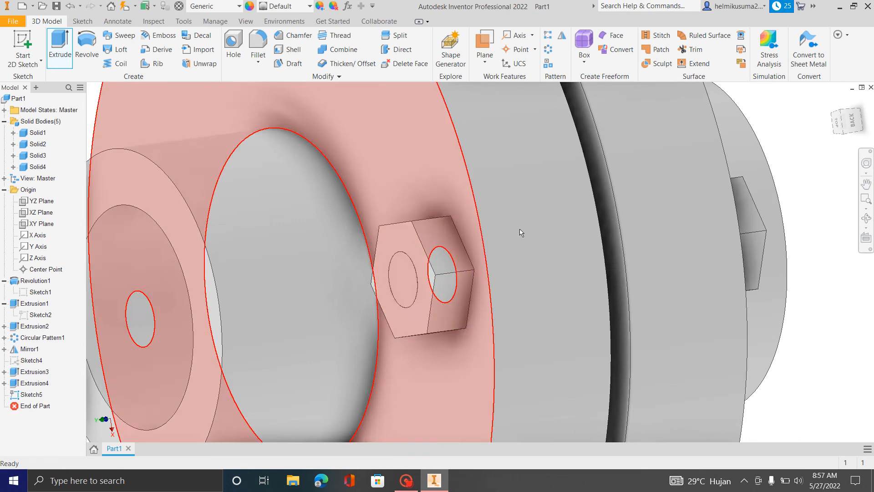
- Start a circular pattern of solids and select the bolt and nut bodies
shift+middle_drag(699, 250, 605, 228)
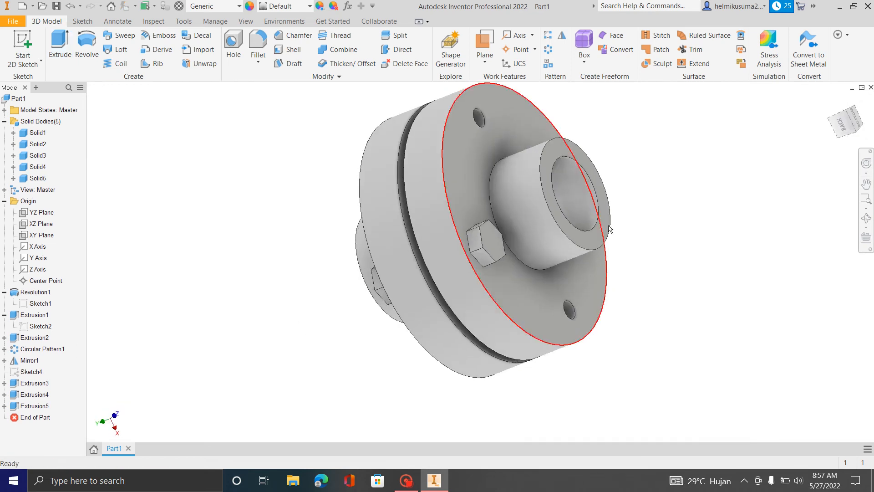
click(549, 52)
scroll(492, 232, down, 4)
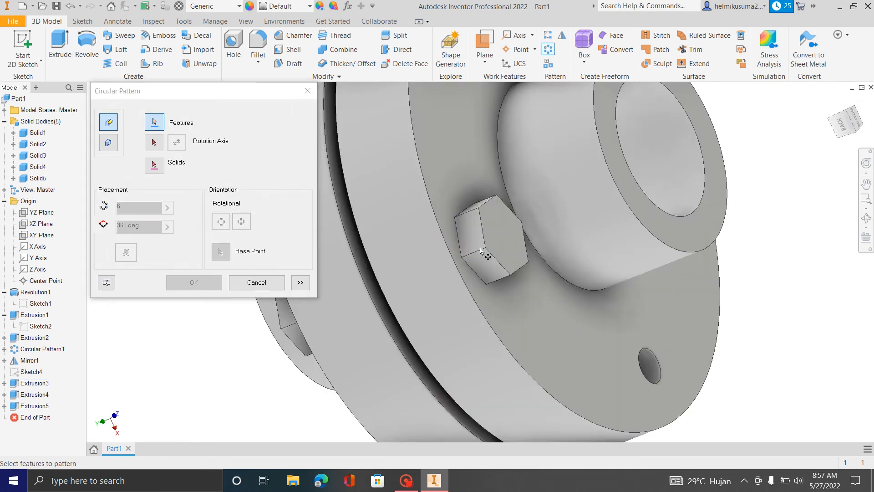
click(109, 142)
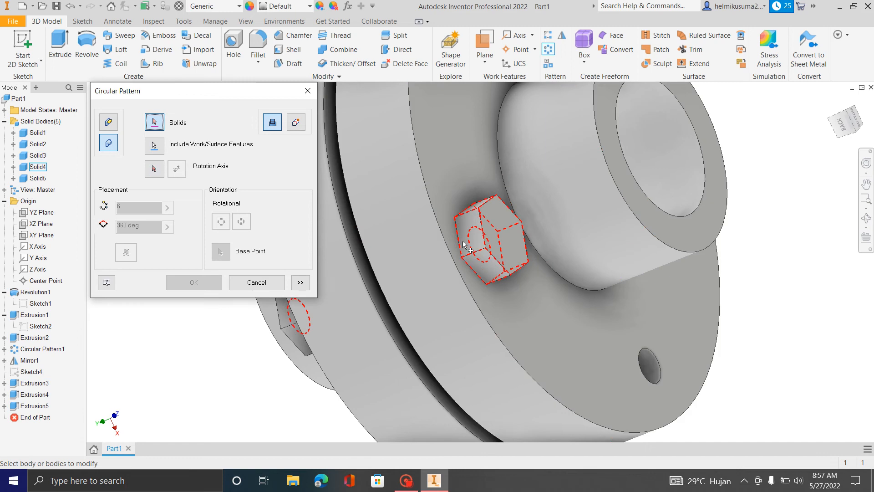
click(483, 236)
middle_drag(464, 307, 617, 297)
scroll(418, 336, up, 5)
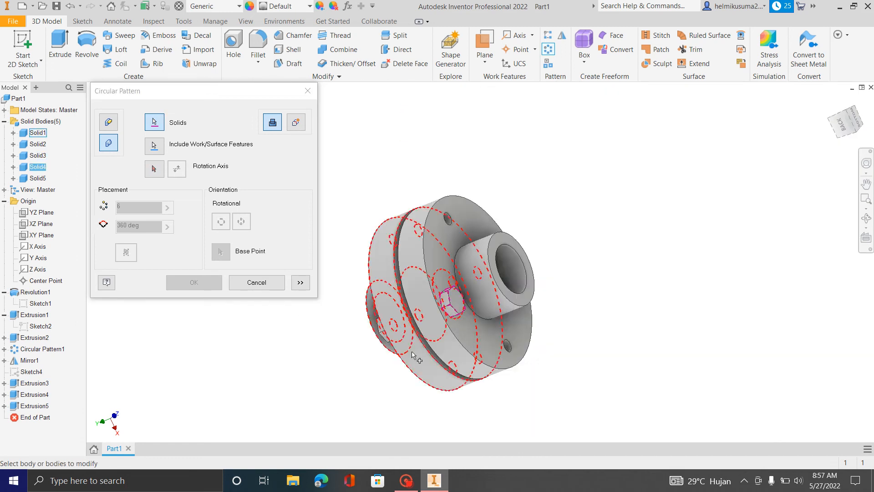
shift+middle_drag(416, 336, 502, 337)
scroll(501, 337, down, 5)
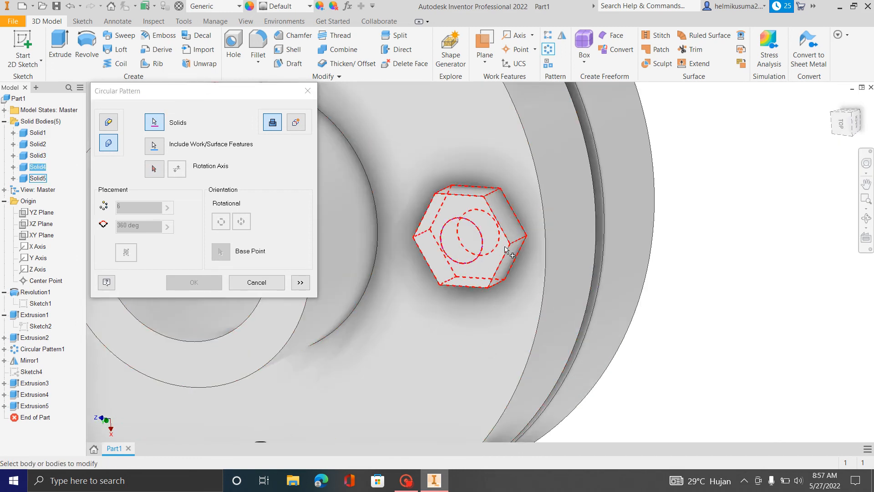
scroll(696, 248, up, 4)
scroll(668, 254, down, 2)
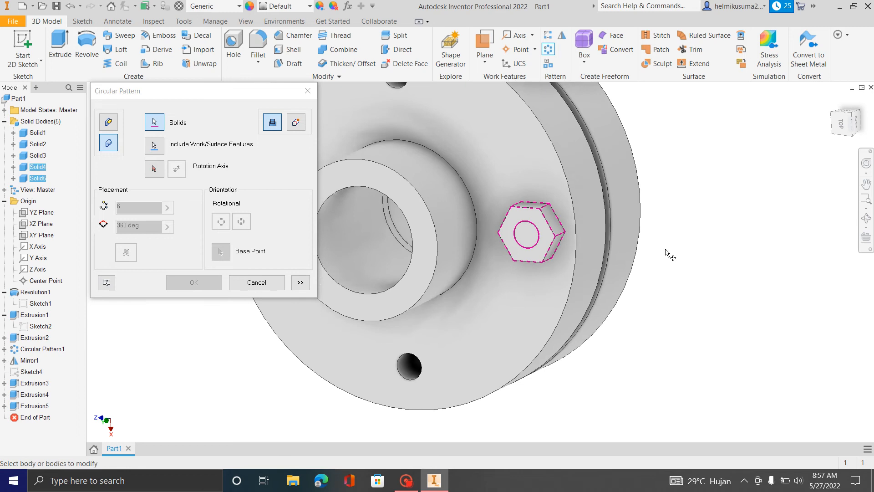
shift+middle_drag(666, 253, 580, 278)
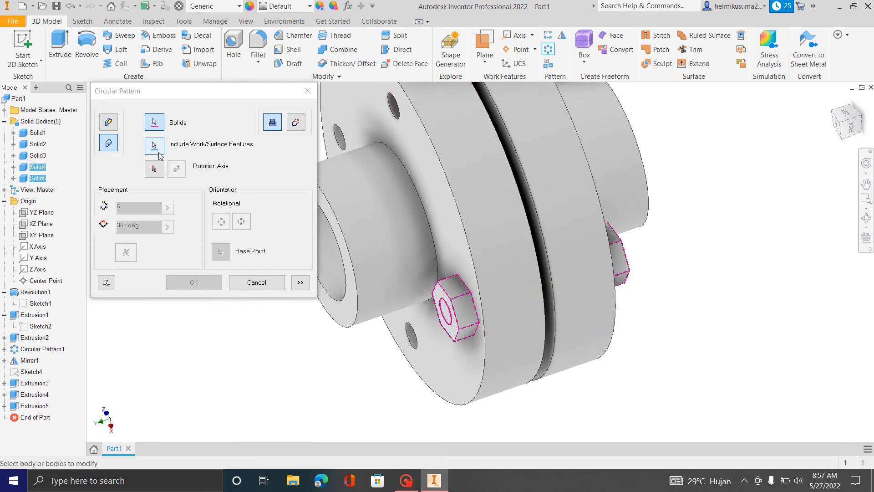
- Pattern the bolt and nut around the hub's axis with 4 occurrences over 360 degrees, output as new solid bodies
click(155, 150)
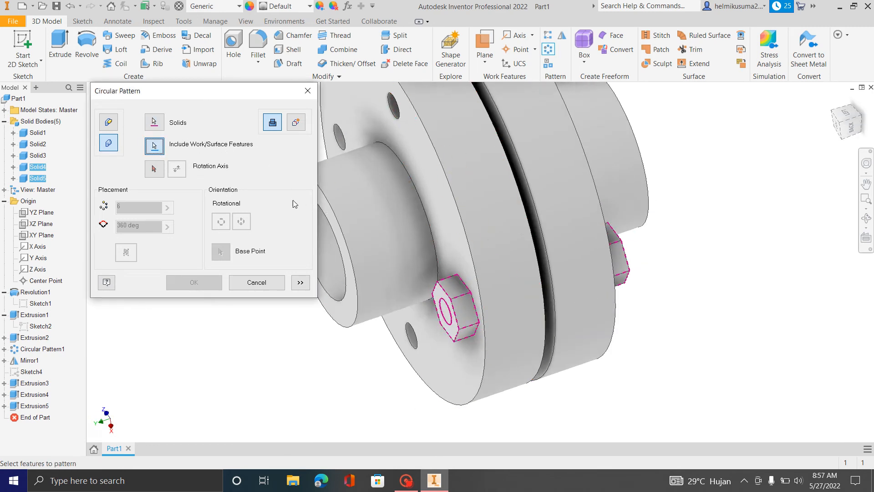
click(154, 169)
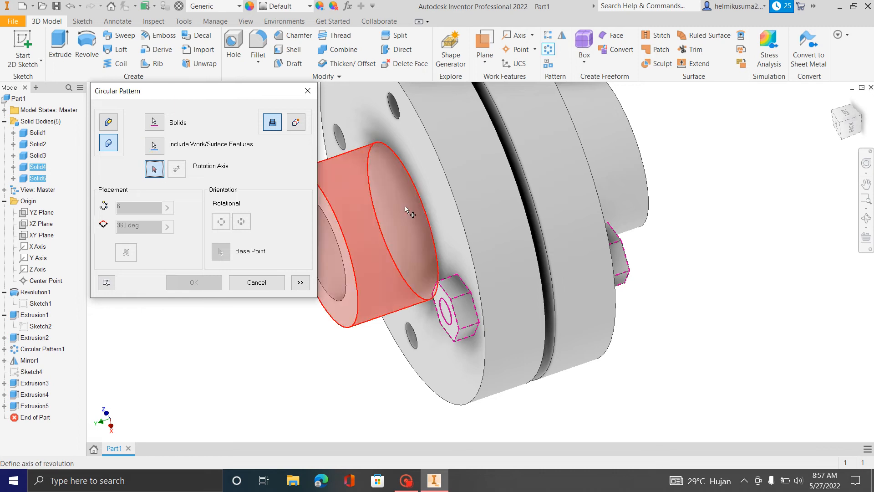
click(430, 205)
scroll(543, 284, up, 3)
shift+middle_drag(531, 297, 618, 276)
double_click(138, 208)
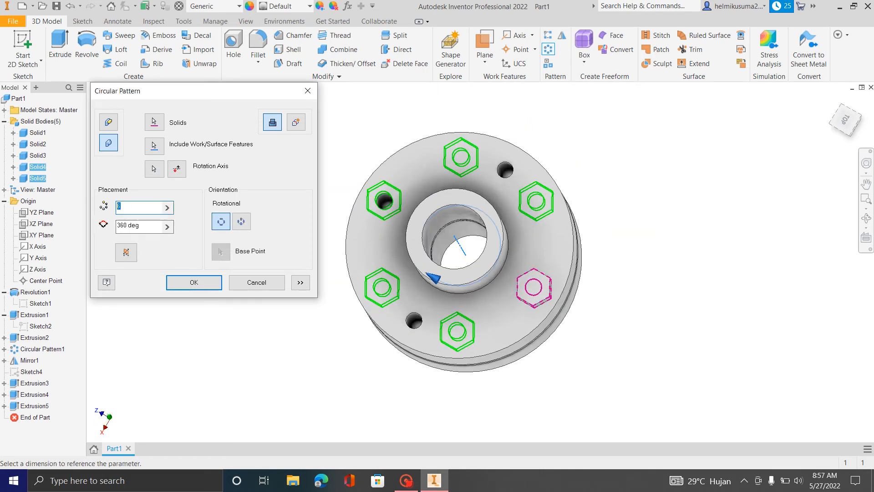
text(4)
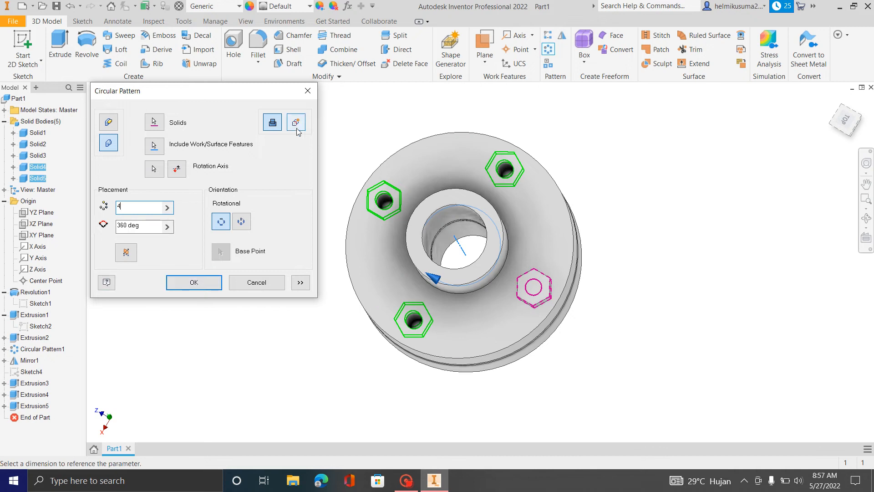
click(194, 282)
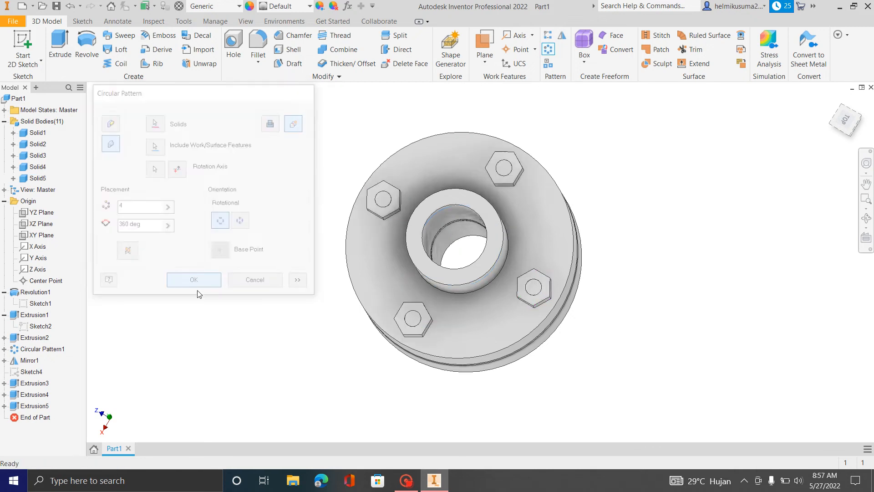
- Inspect the coupling's solid bodies by highlighting them in the model and viewing the flange from below and from the home view
shift+middle_drag(651, 196, 658, 277)
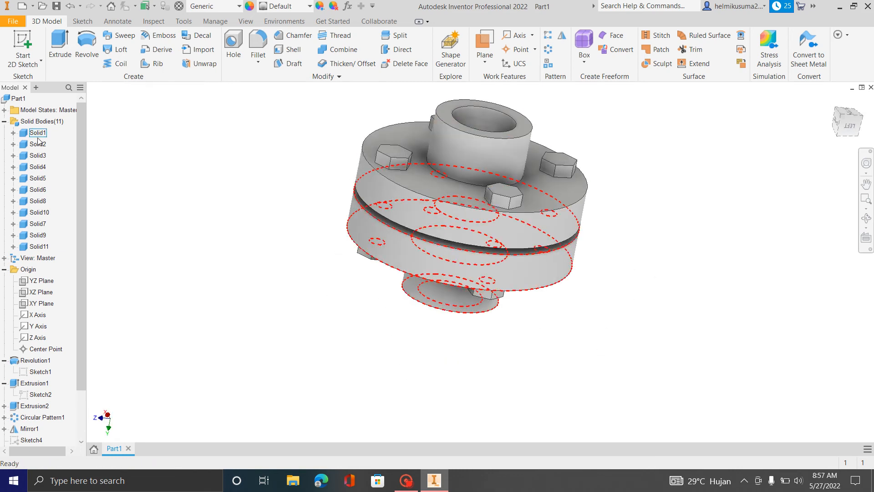
click(38, 167)
click(40, 212)
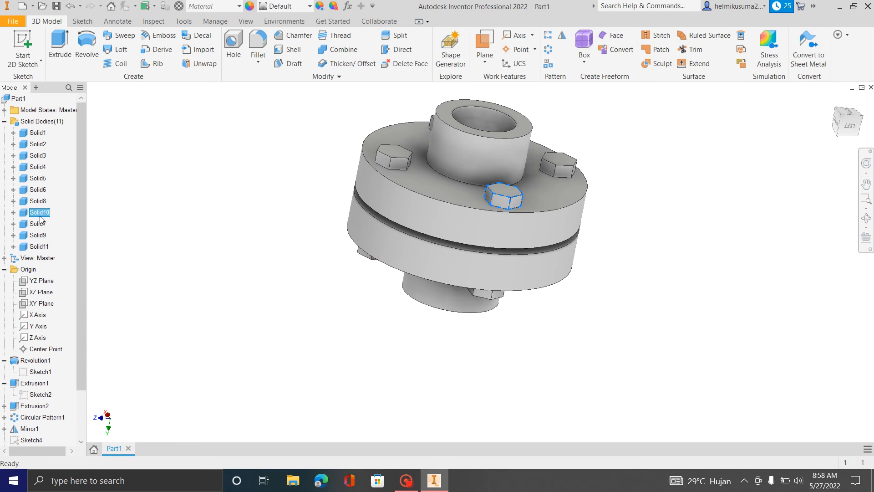
scroll(509, 213, down, 3)
click(832, 100)
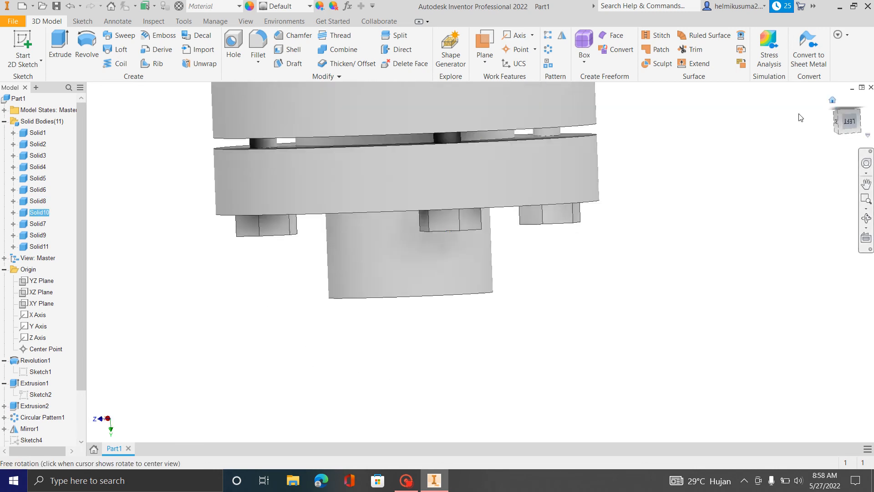
scroll(490, 296, up, 3)
click(599, 255)
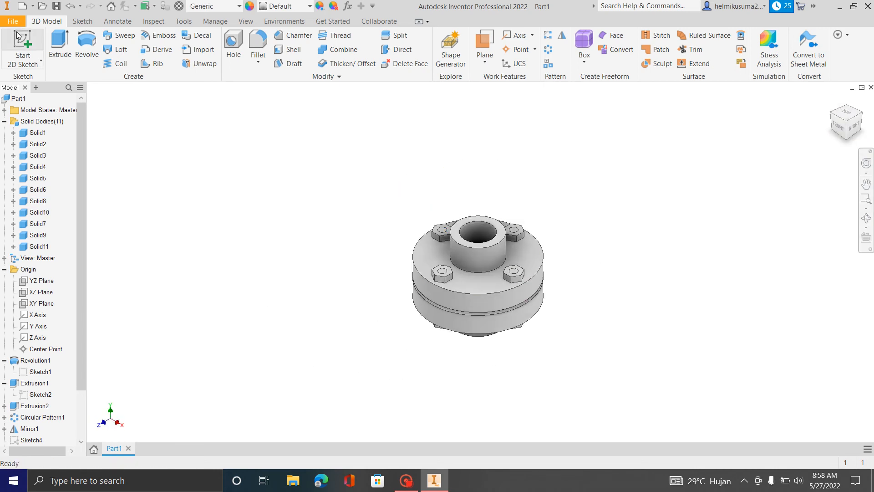
- Export the coupling part as a STEP file named Flange Gasket.stp
click(14, 22)
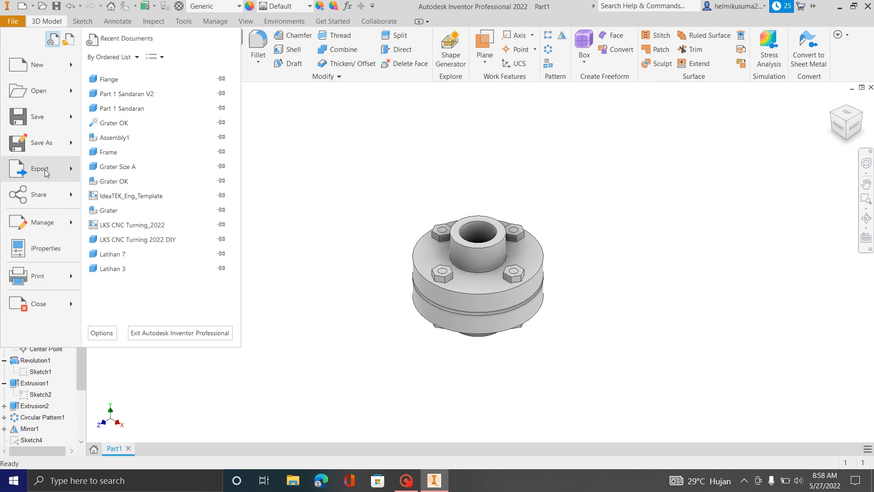
mouse_move(45, 172)
click(182, 172)
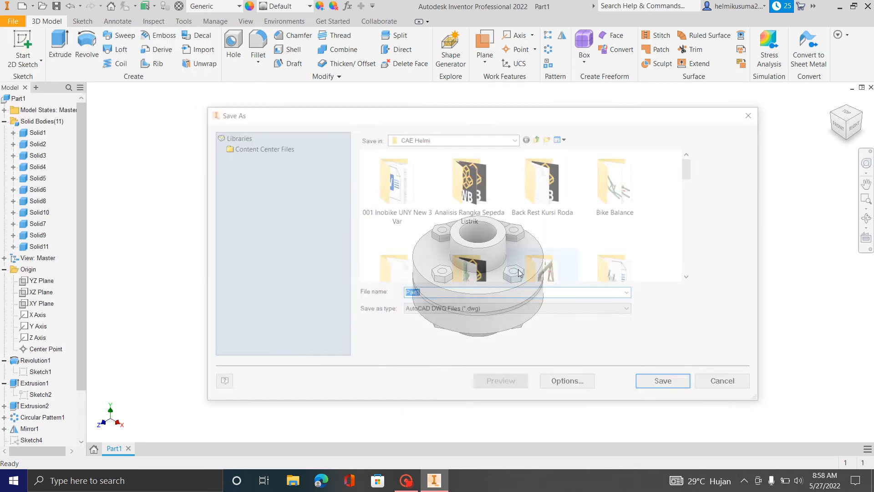
scroll(546, 228, down, 10)
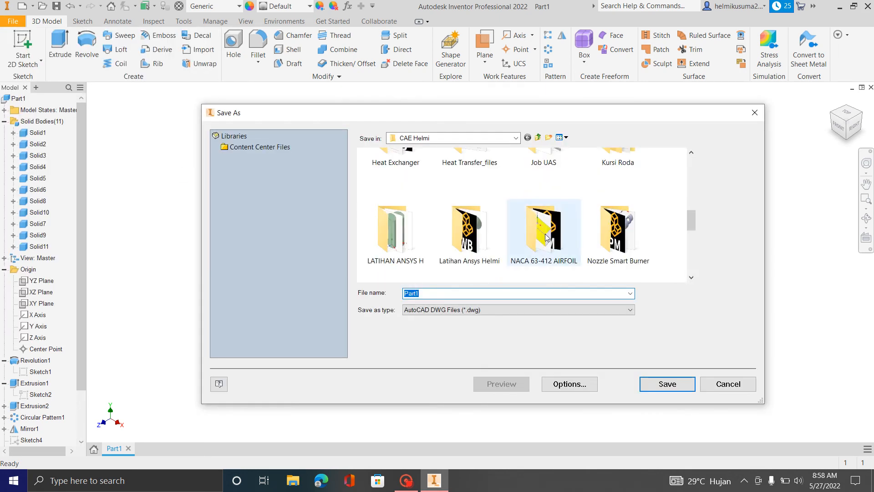
click(490, 311)
click(420, 408)
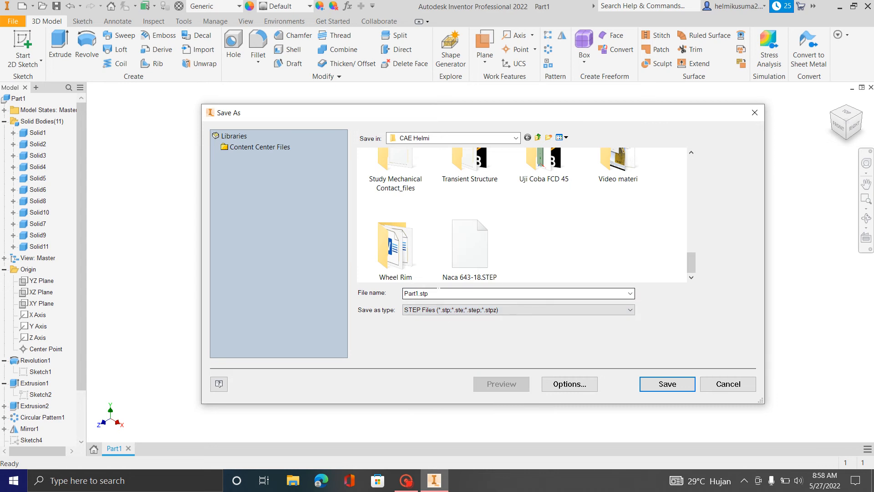
click(418, 294)
double_click(419, 293)
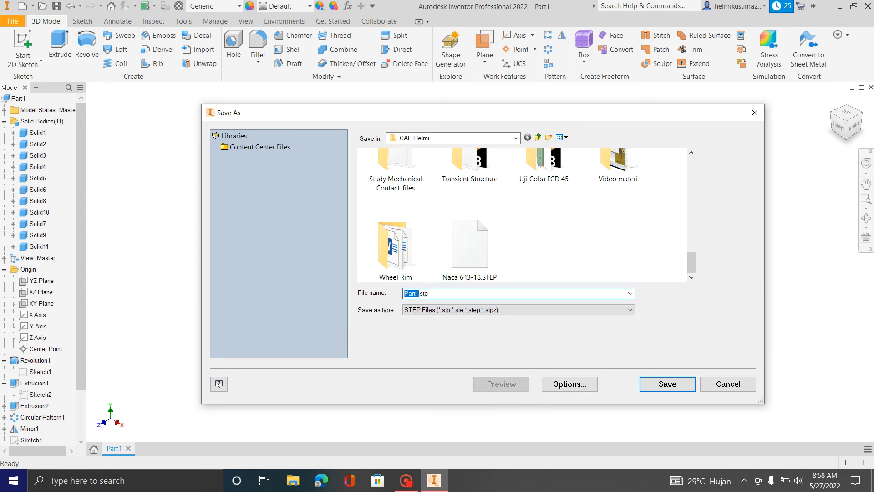
text(Flange Gaske)
click(668, 384)
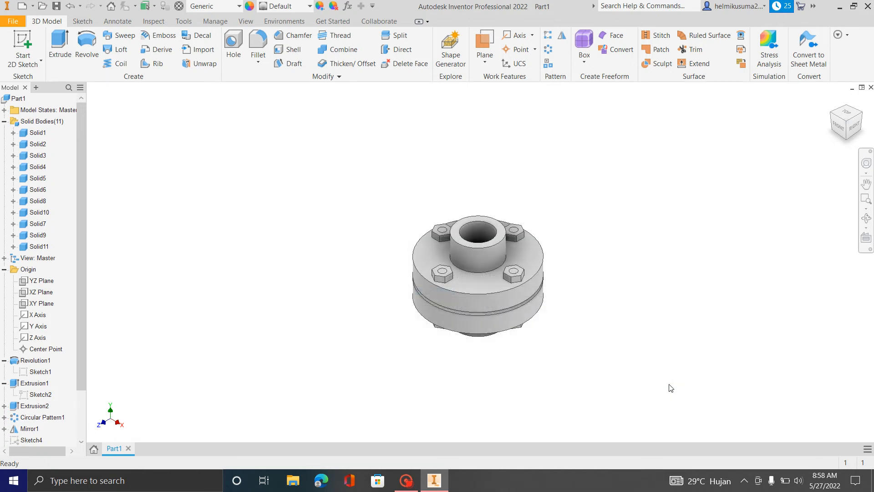
- Close Inventor without saving the changes to Part1 and return to the desktop
click(867, 7)
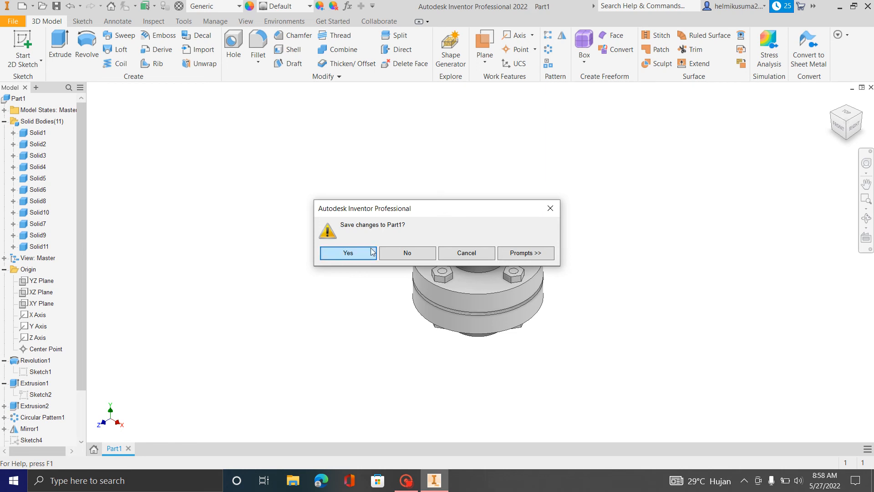
click(411, 252)
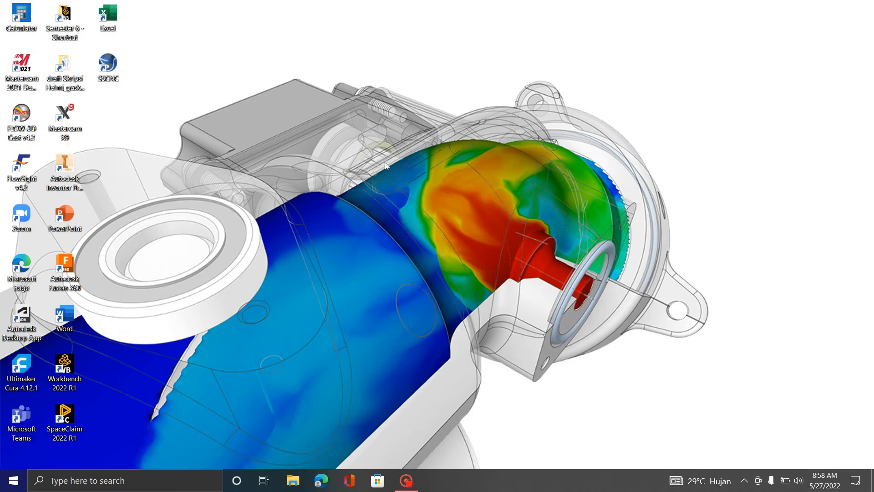
right_click(384, 162)
click(433, 198)
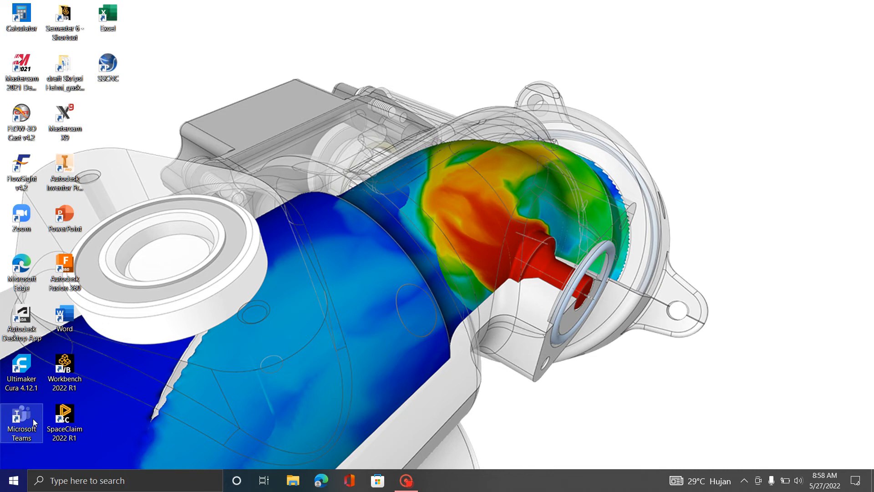
- Launch Ansys Workbench 2022 R1, maximize it, and add a Static Structural analysis system to the empty project schematic
double_click(83, 362)
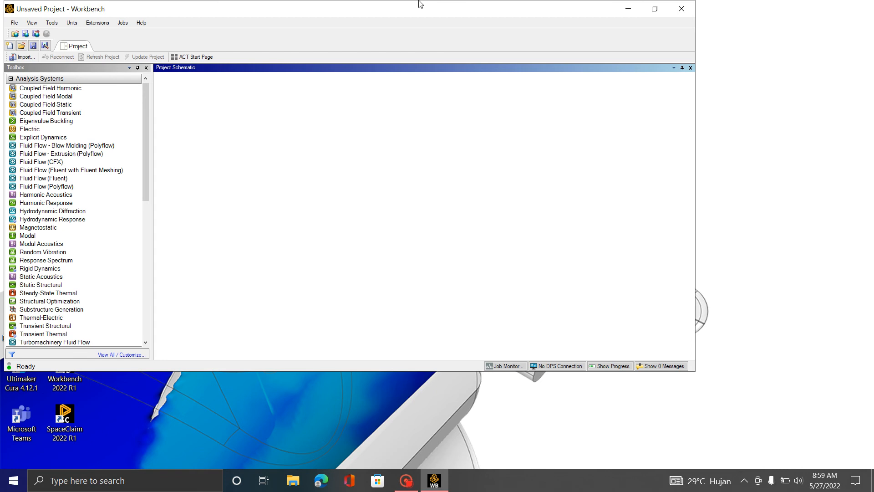
click(656, 11)
click(528, 24)
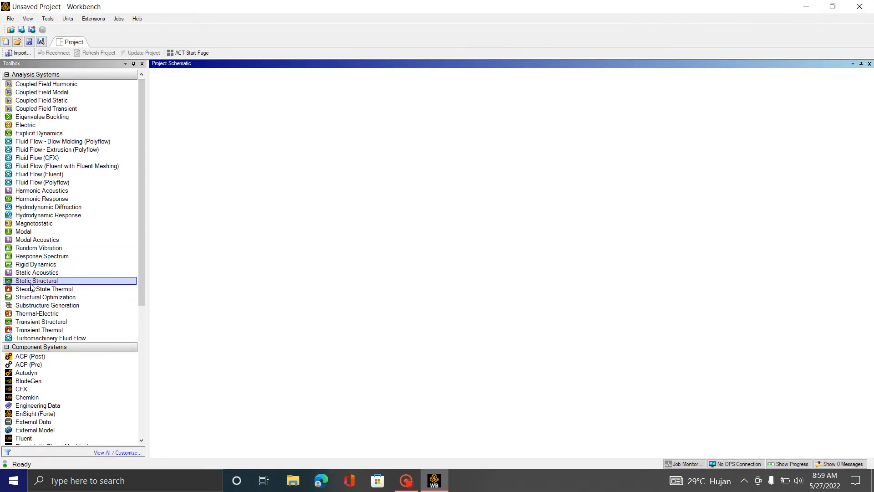
drag(31, 286, 192, 127)
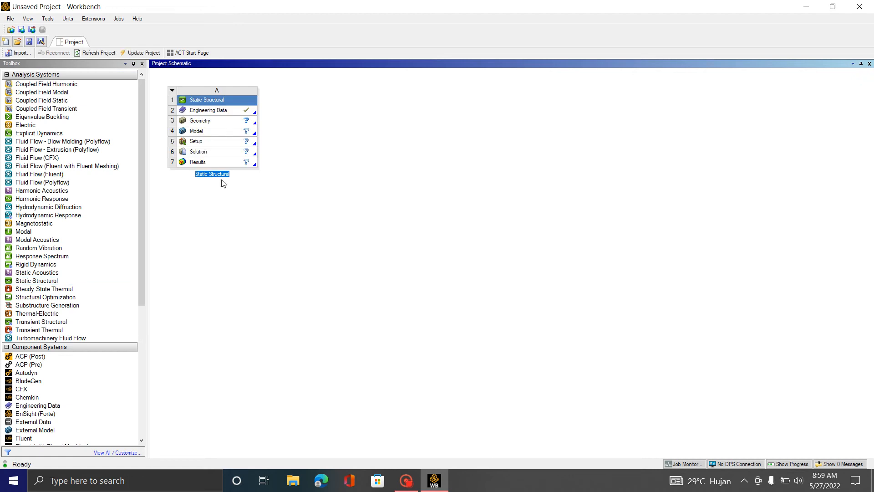
- Edit the static structural system's engineering data and add Aluminum Alloy from the General Materials source
click(219, 111)
right_click(219, 111)
click(249, 113)
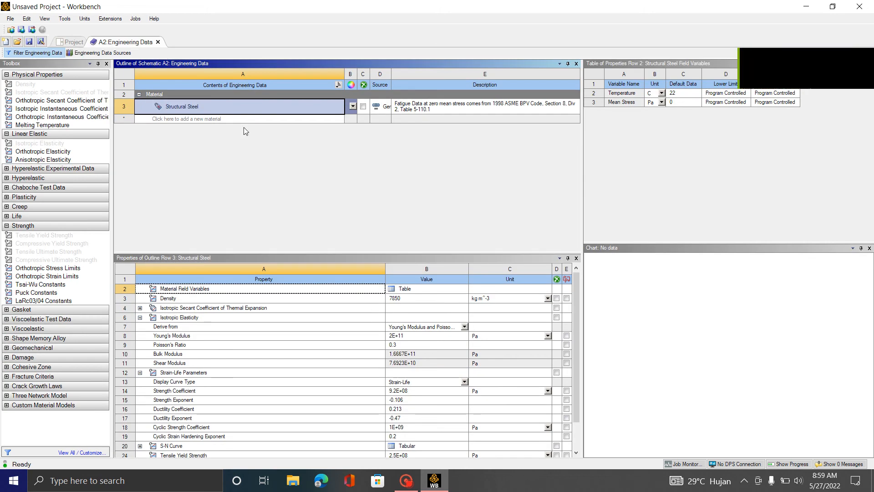
click(107, 53)
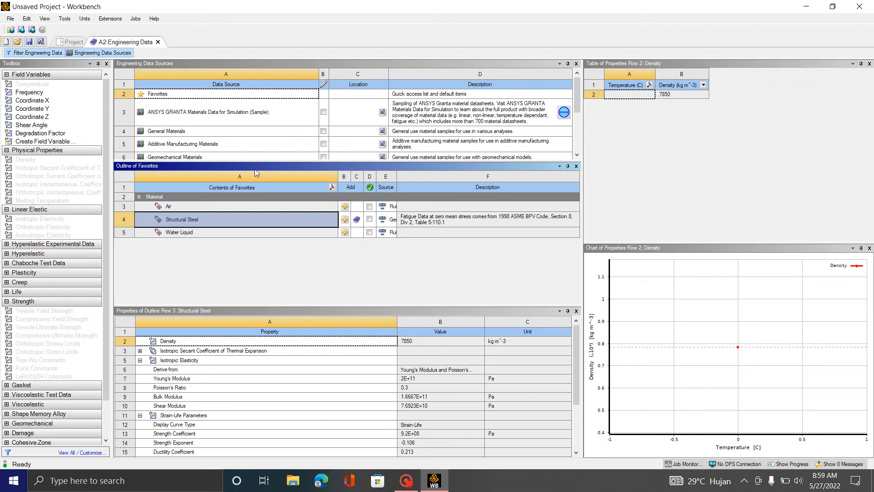
click(211, 130)
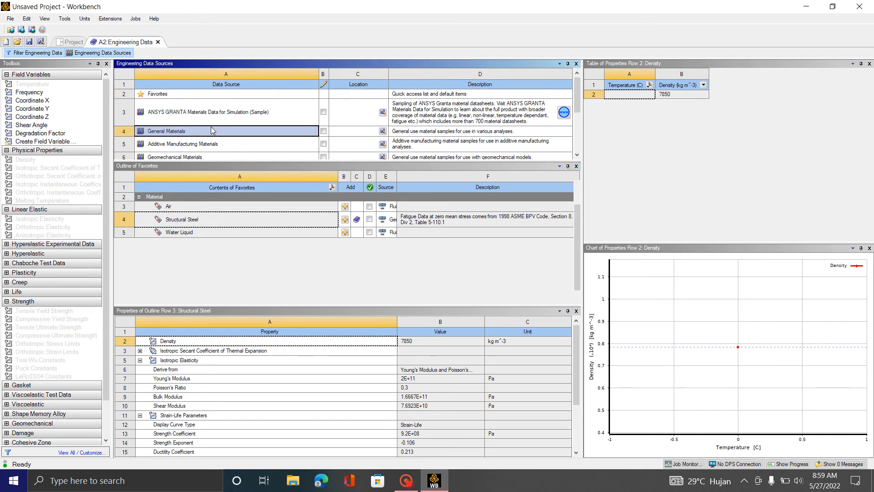
scroll(215, 255, down, 2)
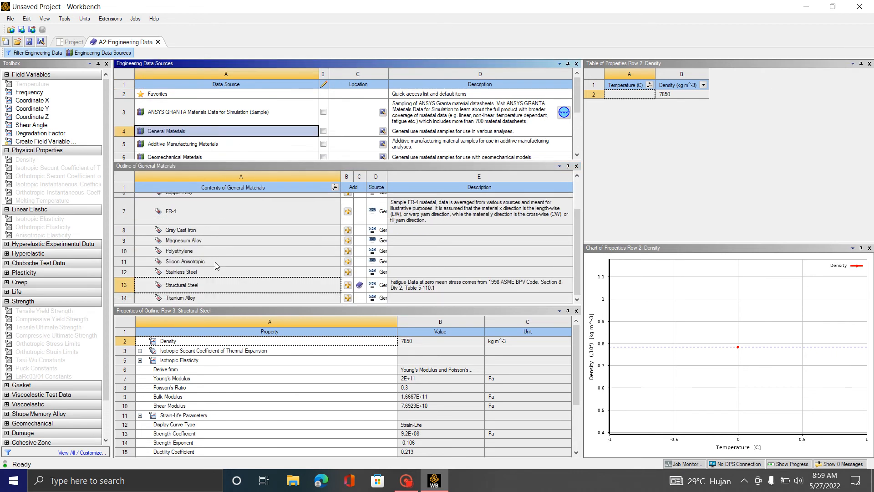
scroll(214, 261, up, 3)
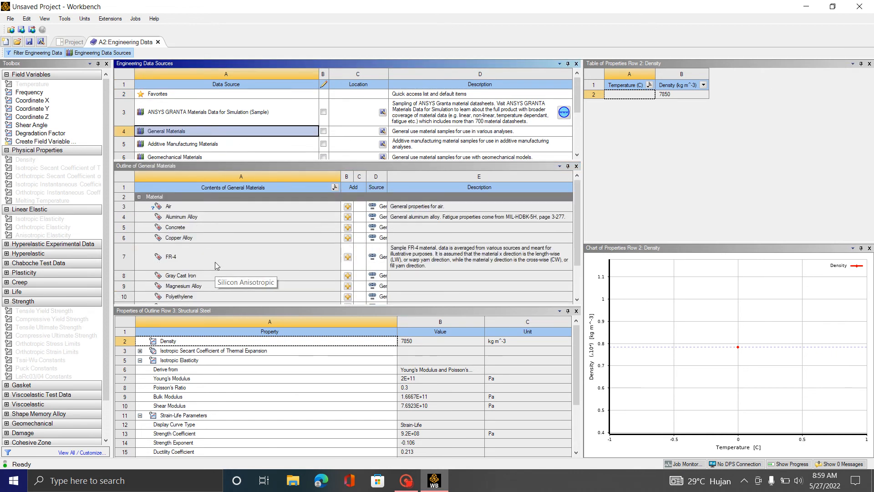
click(348, 217)
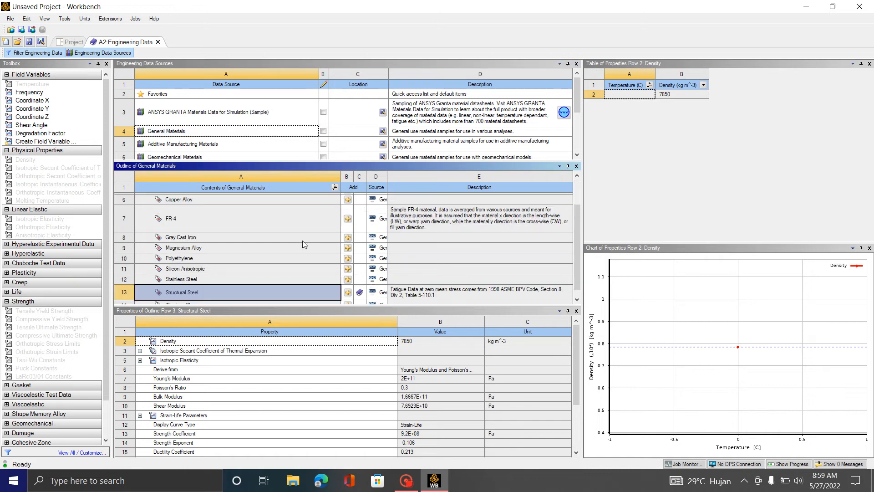
- Add Stainless Steel from General Materials to the engineering data and return to the project schematic
scroll(303, 244, down, 1)
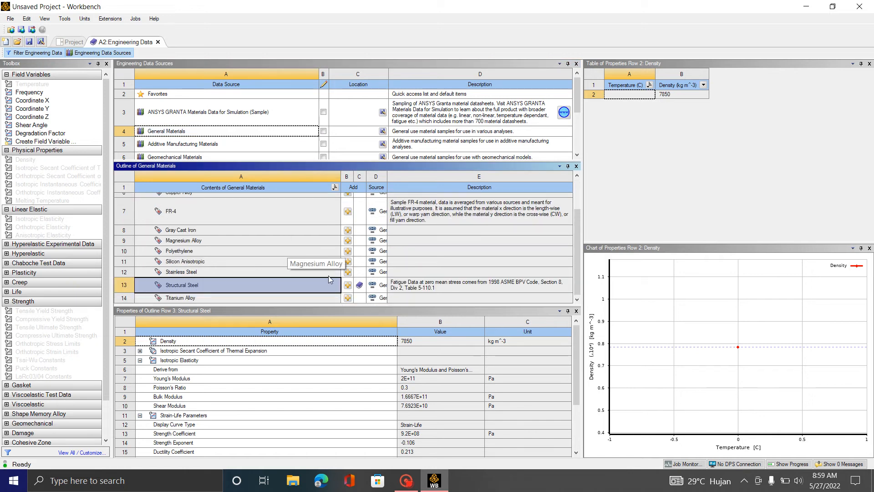
click(347, 272)
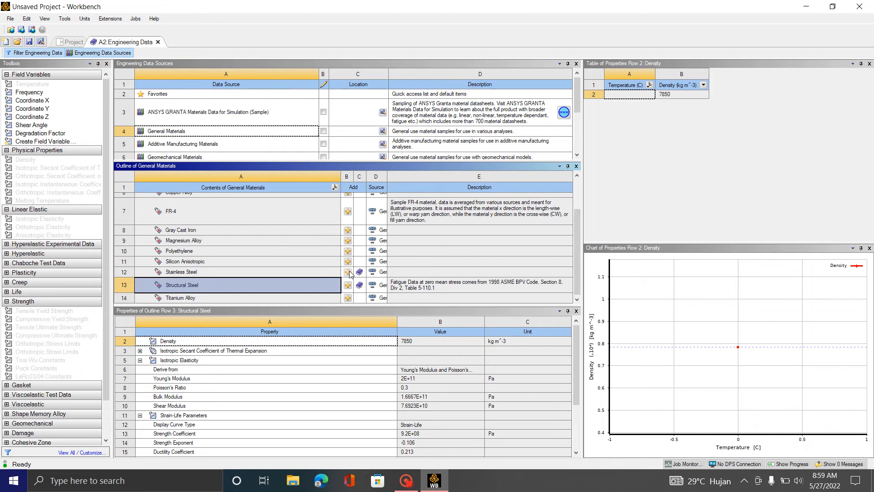
scroll(365, 259, up, 3)
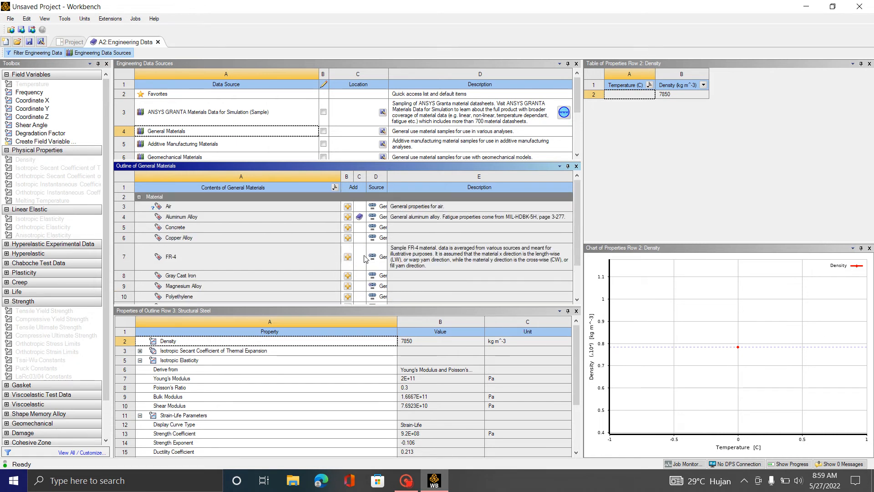
click(158, 41)
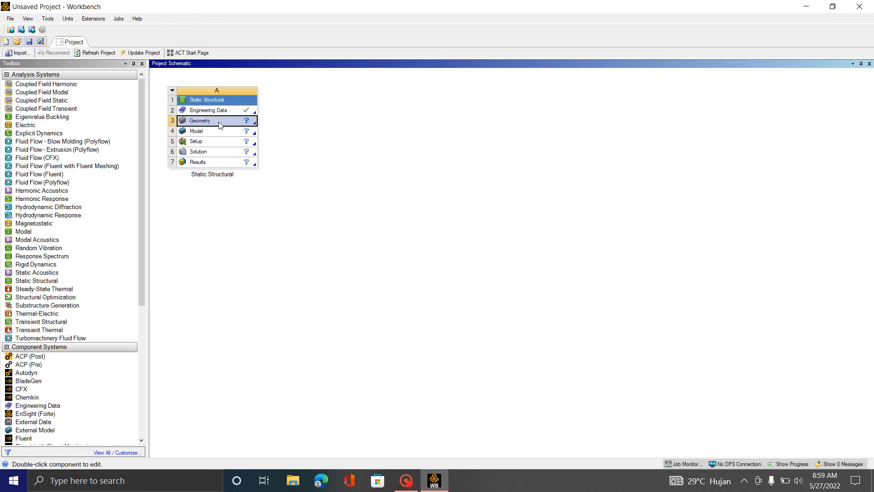
- Import Flange Gasket.stp as the static structural system's geometry and open it for editing in SpaceClaim
right_click(220, 125)
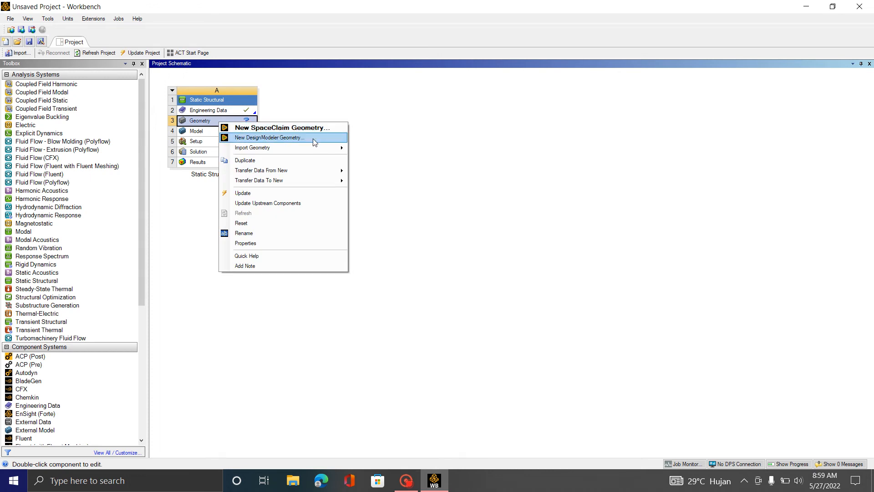
mouse_move(324, 151)
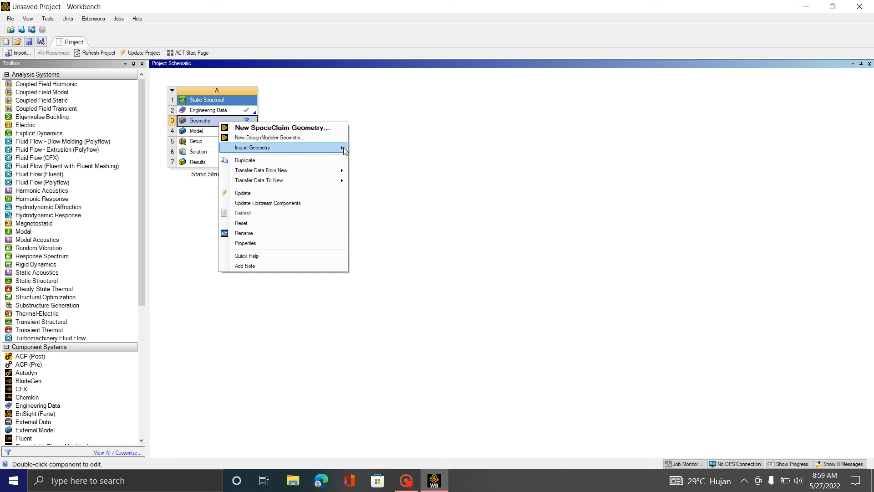
click(381, 149)
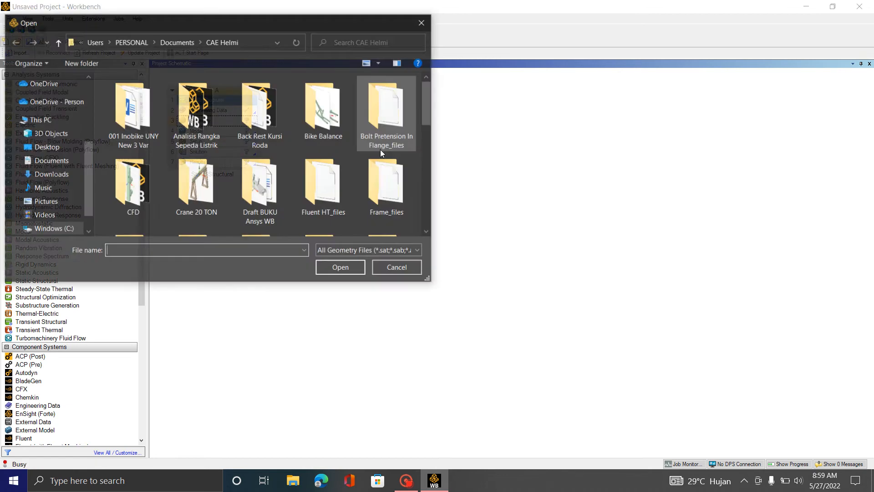
scroll(283, 174, down, 5)
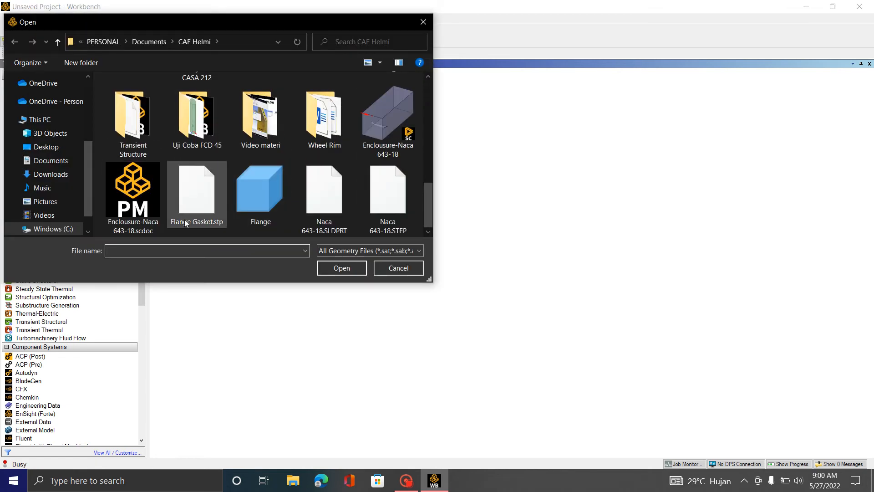
click(197, 191)
click(336, 271)
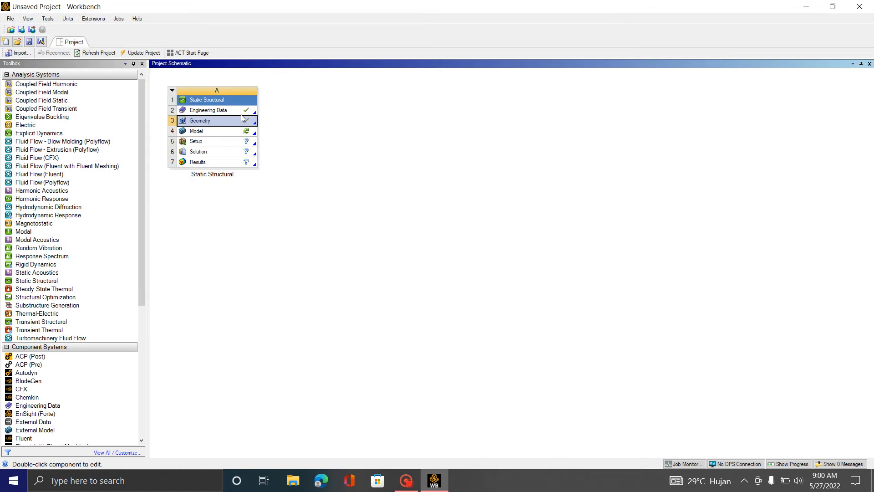
right_click(229, 121)
click(278, 128)
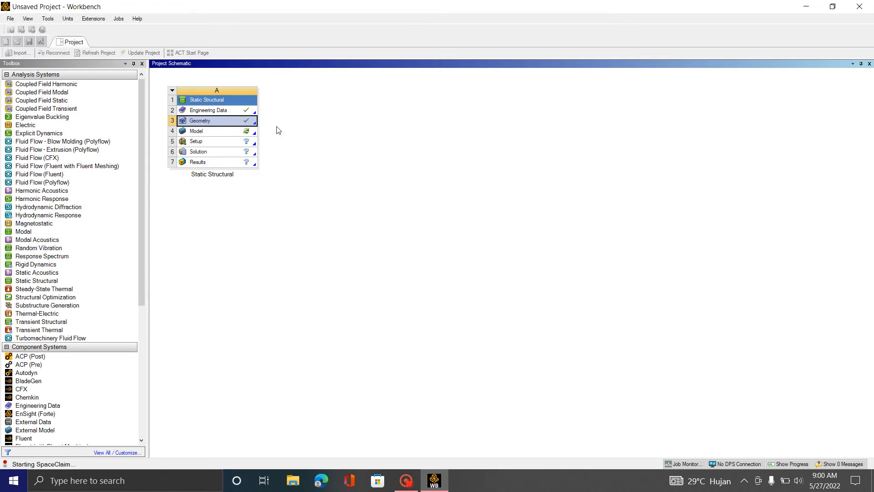
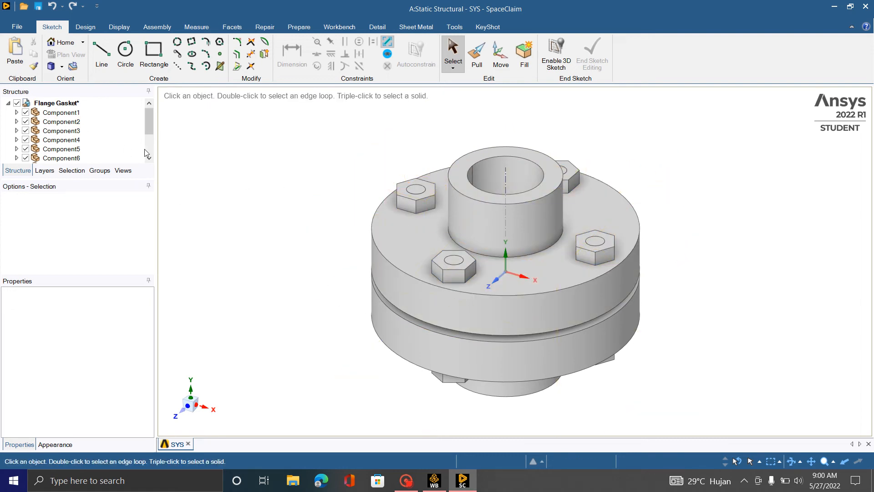
- Examine the imported flange assembly from below and above, and review its components in the structure tree
scroll(453, 194, down, 1)
scroll(453, 194, down, 1)
scroll(454, 201, up, 3)
scroll(455, 207, down, 3)
middle_drag(576, 267, 567, 199)
scroll(64, 119, down, 2)
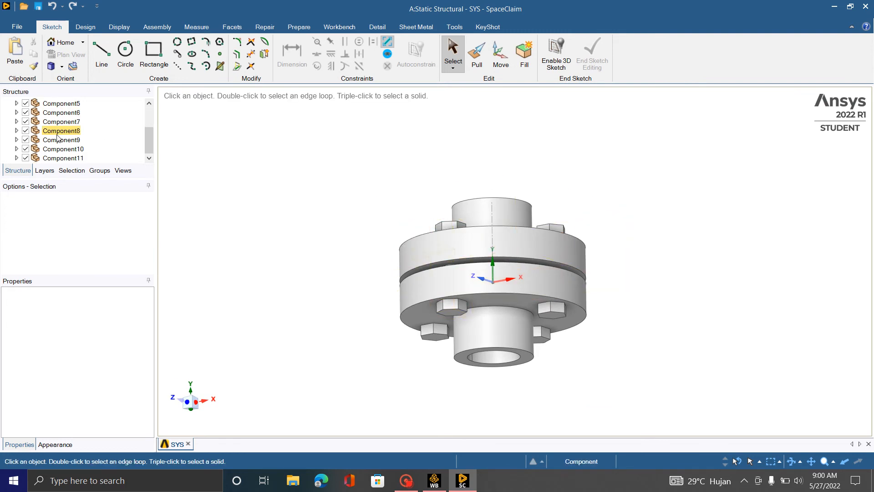
scroll(62, 161, up, 2)
scroll(469, 227, down, 2)
drag(604, 208, 588, 250)
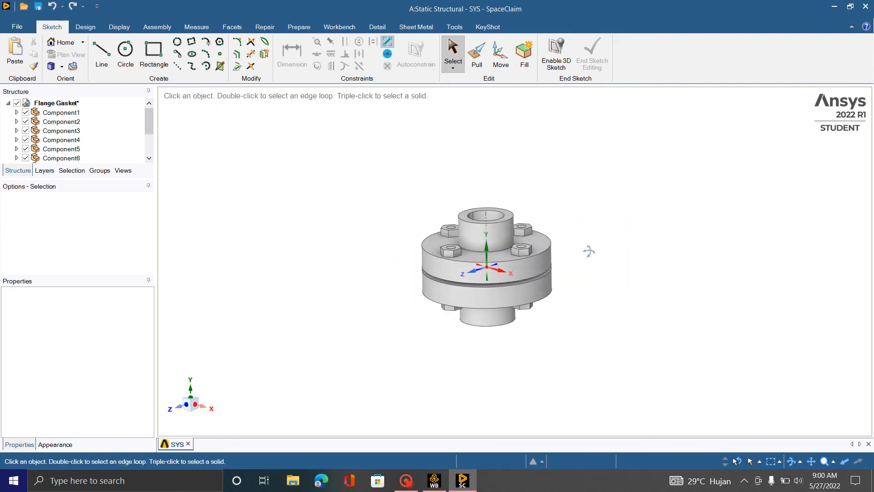
- Rename Component1 in the structure tree as Flange 1
scroll(463, 238, down, 3)
scroll(464, 241, up, 4)
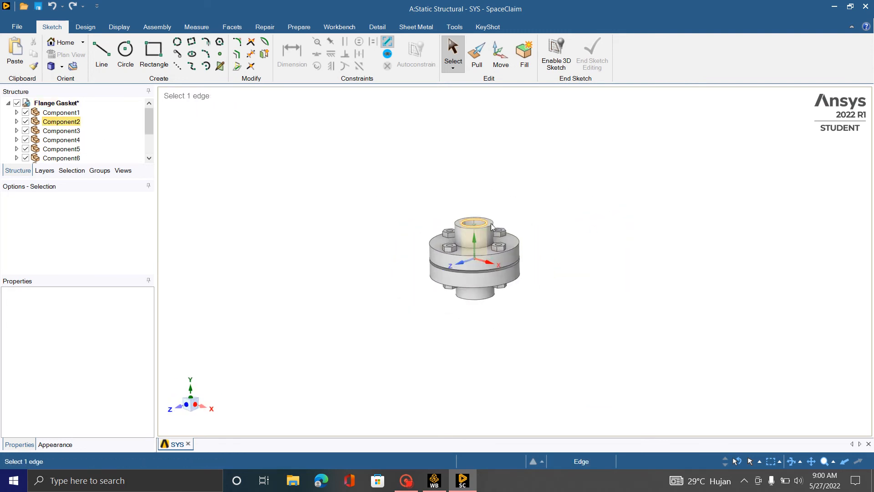
click(57, 112)
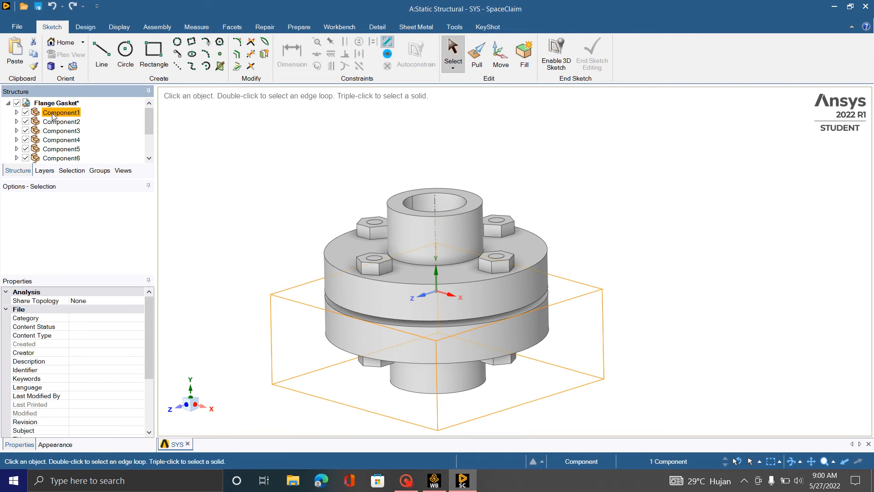
right_click(53, 116)
click(69, 248)
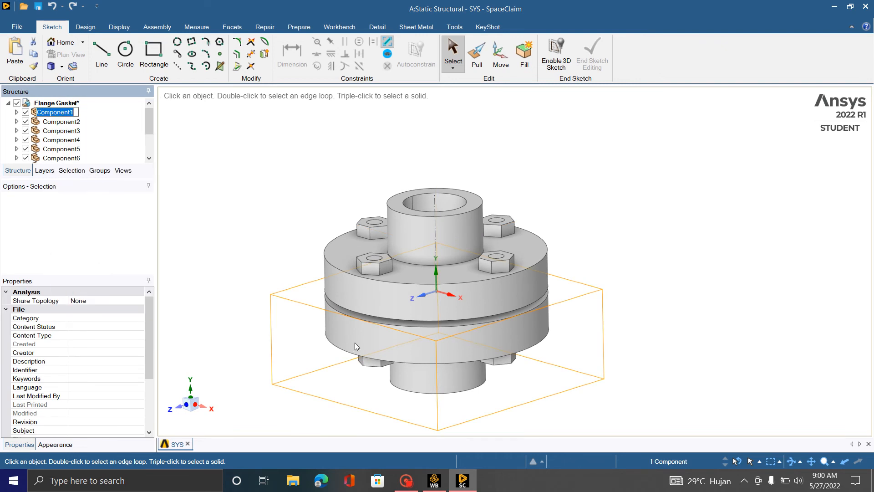
text(F)
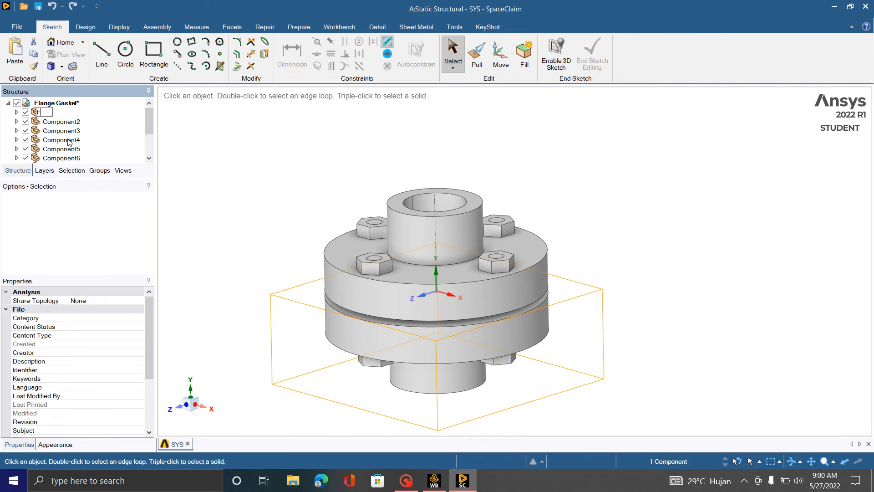
text(lange 1)
key(Return)
- Rename Component2 in the structure tree as Flange 2
click(63, 123)
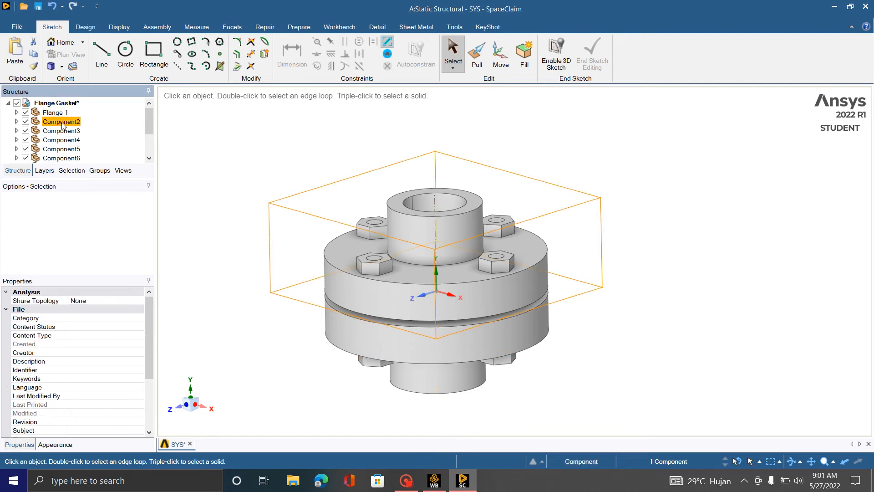
right_click(63, 123)
click(117, 255)
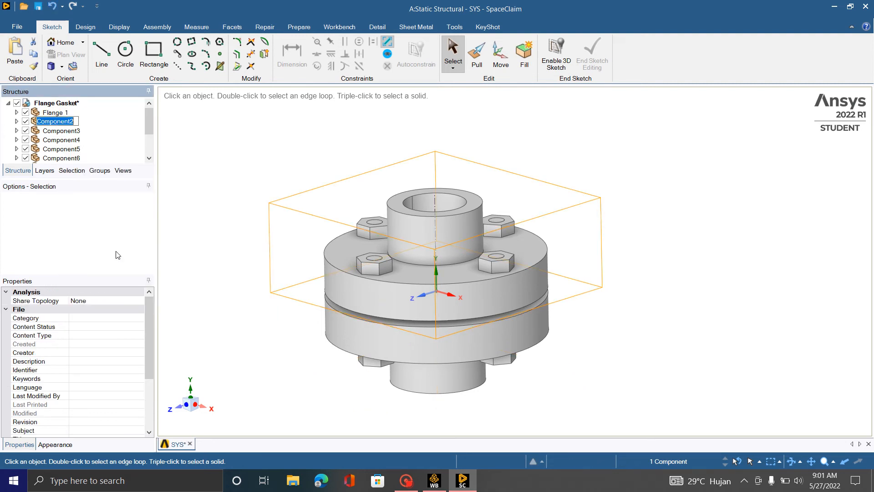
text(Flange 2)
- Rename Component3 in the structure tree as Gasket
click(72, 132)
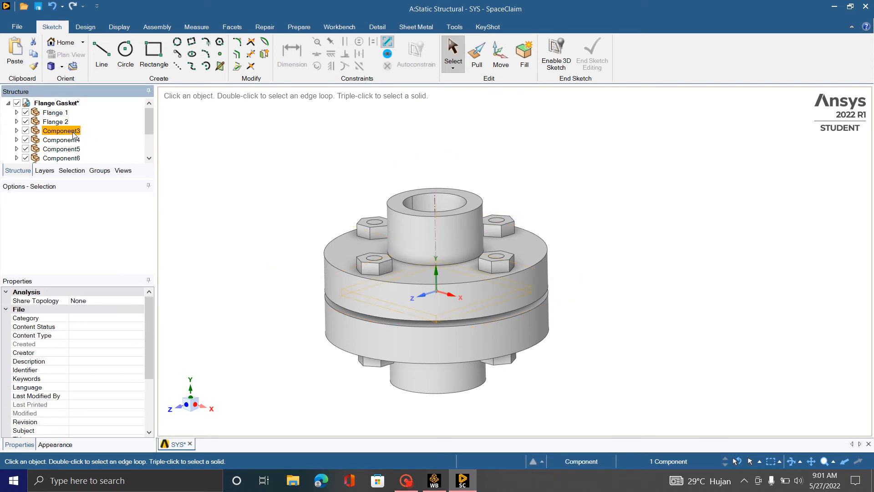
right_click(73, 133)
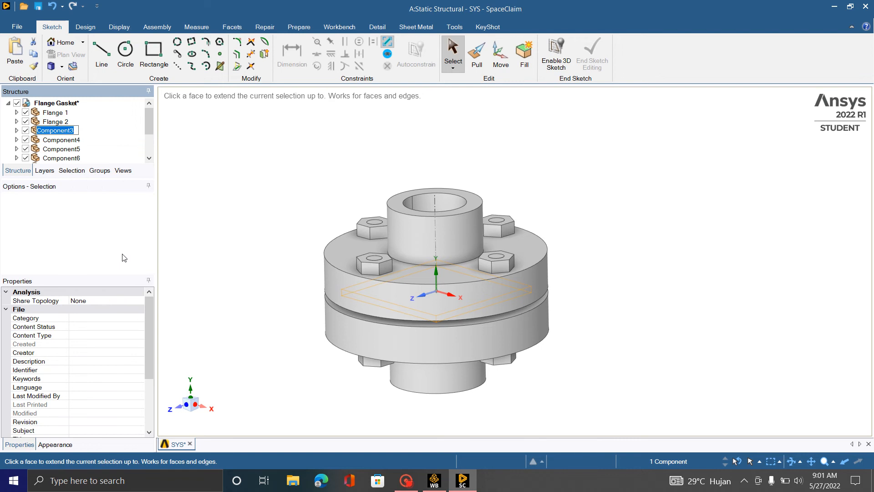
text(Gasket)
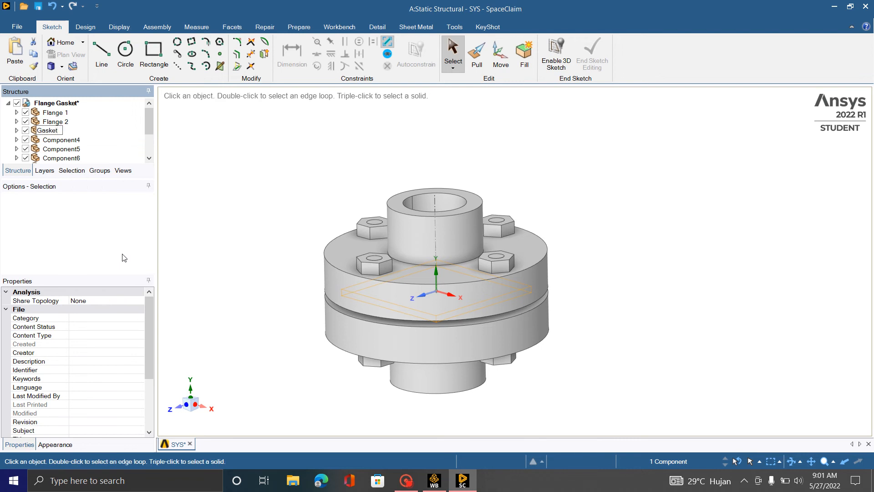
key(Return)
- Review the remaining unnamed components in the structure tree, from Component4 to Component11
key(Down)
key(Down)
key(Down)
key(Down)
key(Down)
key(Down)
key(Down)
key(Down)
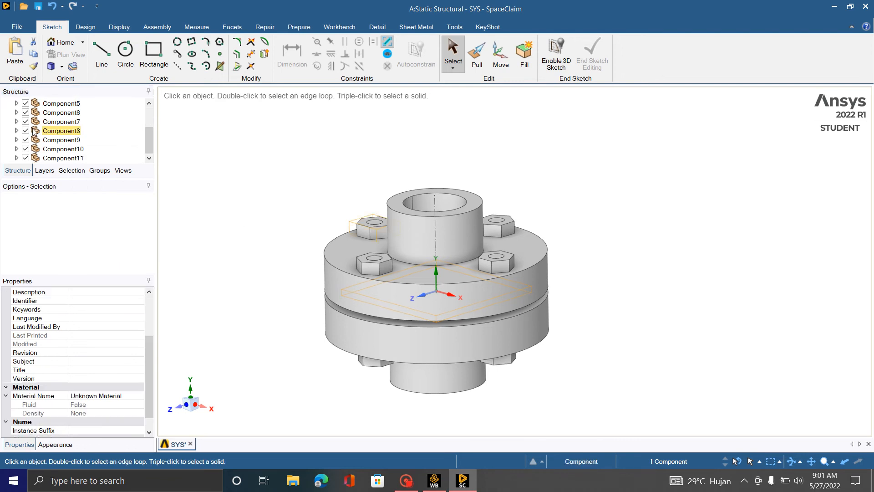
scroll(29, 151, up, 2)
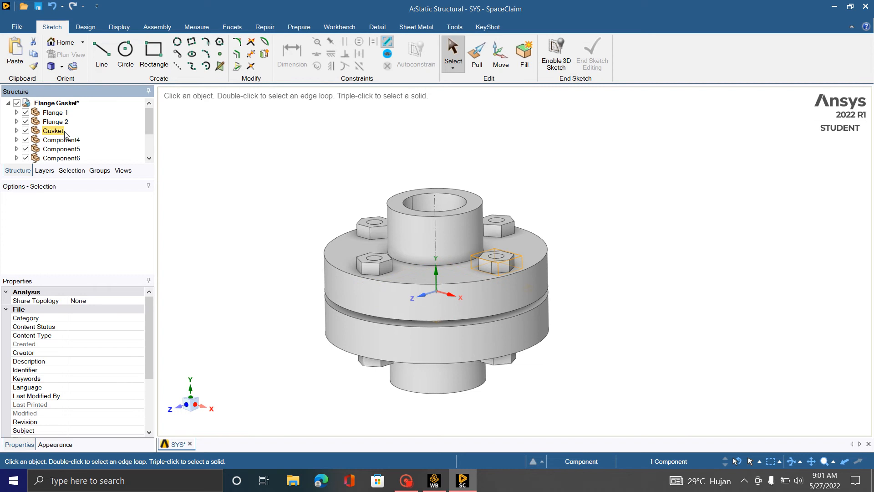
- Hide Flange 1 and Flange 2 so only the gasket and bolts are displayed, and dismiss the physics suppression hint
click(26, 113)
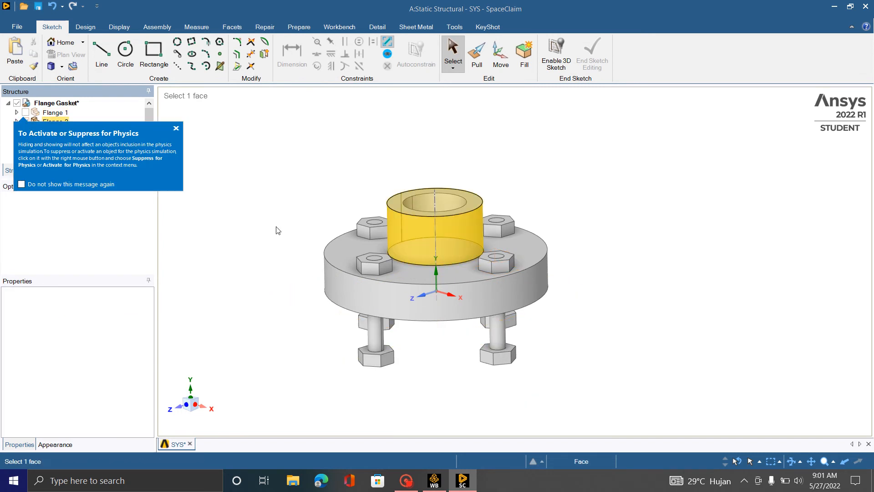
click(26, 120)
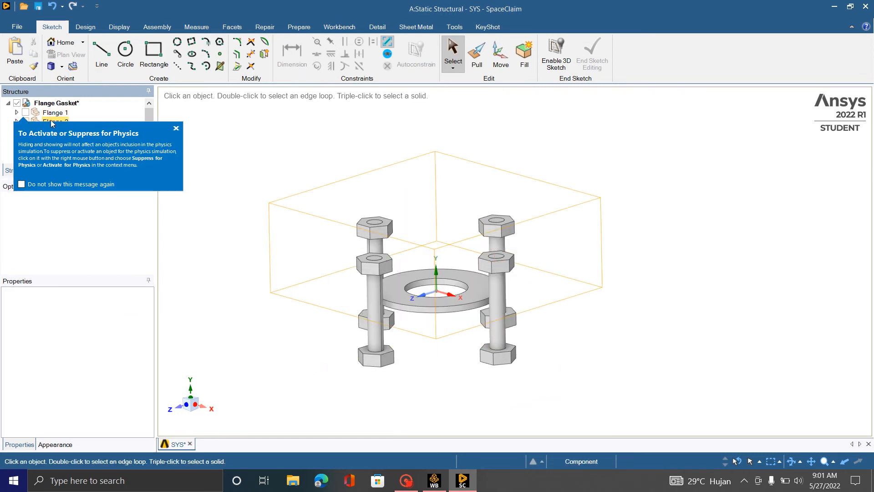
click(176, 128)
- Select one bolt's cylindrical shank face and examine how the shank meets its hexagonal ends and the gasket from several angles
scroll(397, 346, up, 2)
mouse_move(397, 346)
middle_down()
mouse_move(640, 333)
mouse_move(511, 326)
mouse_move(400, 296)
mouse_move(390, 284)
mouse_move(400, 294)
mouse_move(474, 269)
mouse_move(456, 292)
mouse_move(490, 308)
mouse_move(448, 268)
middle_up()
click(394, 184)
click(394, 182)
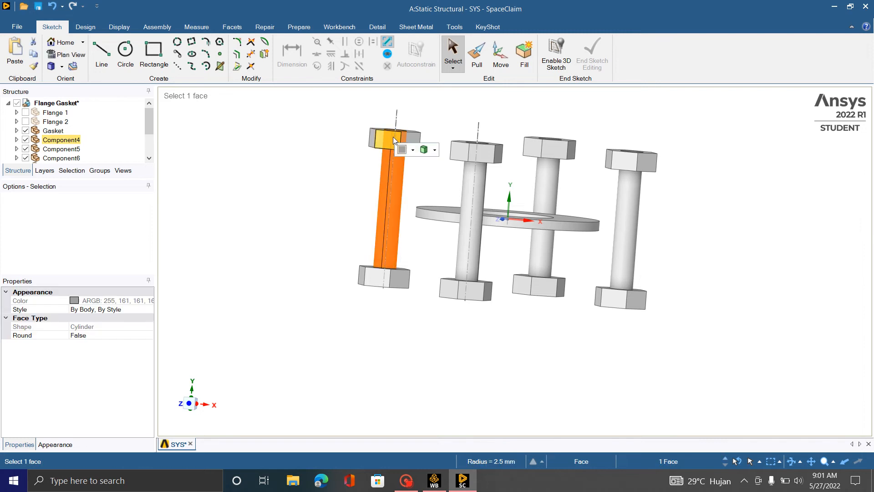
scroll(392, 139, up, 5)
scroll(372, 227, down, 2)
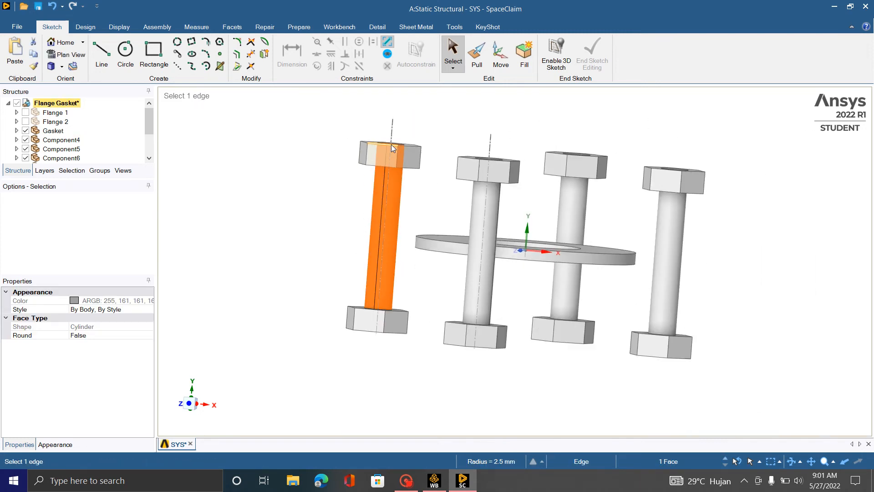
scroll(432, 158, up, 2)
scroll(432, 158, down, 4)
middle_drag(457, 159, 449, 185)
scroll(432, 141, up, 1)
scroll(451, 212, up, 2)
scroll(438, 279, down, 1)
middle_drag(439, 279, 409, 159)
middle_drag(273, 245, 287, 270)
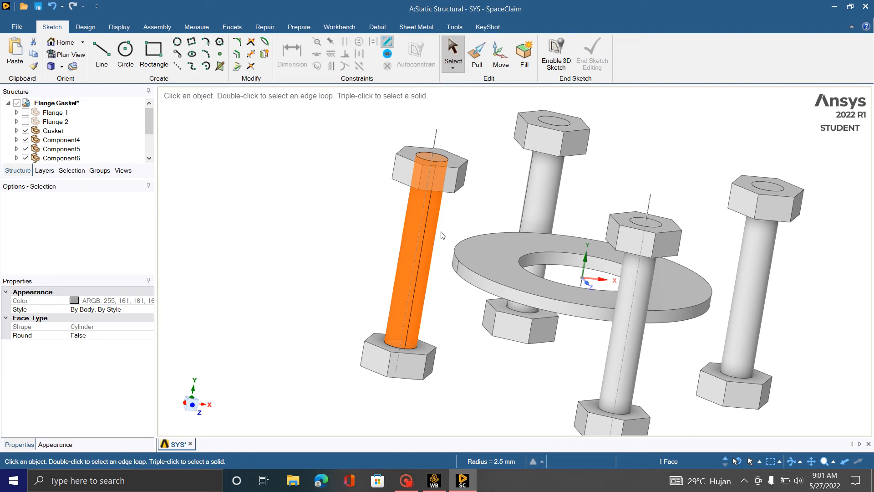
scroll(543, 211, down, 2)
middle_drag(556, 211, 499, 223)
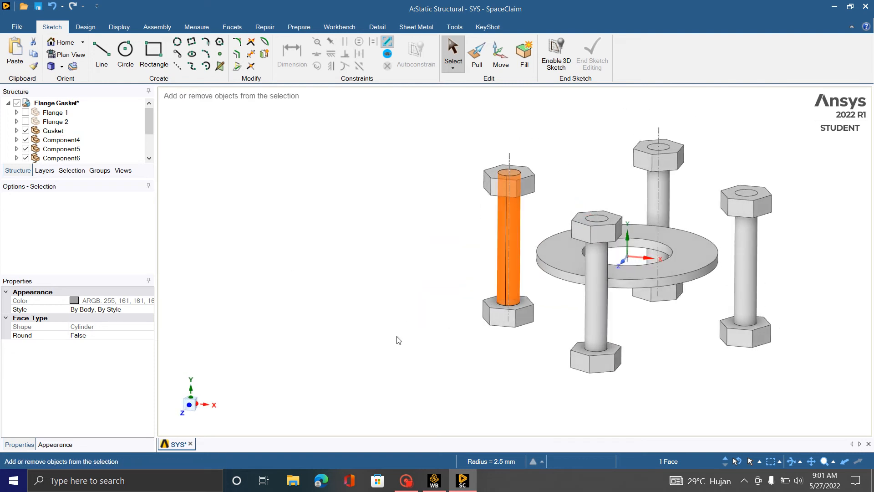
- Capture a rectangular screen snip around the front bolt and open it in Snip & Sketch
key(ctrl+shift+s)
key(Return)
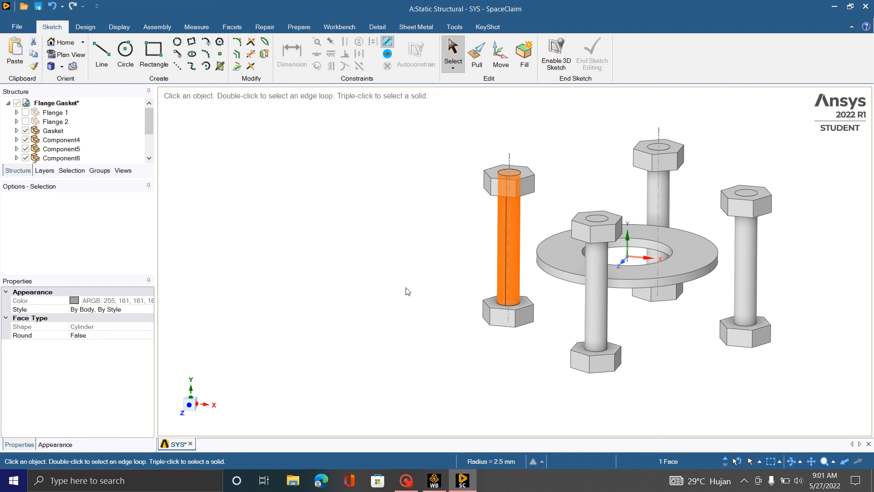
key(super+shift+s)
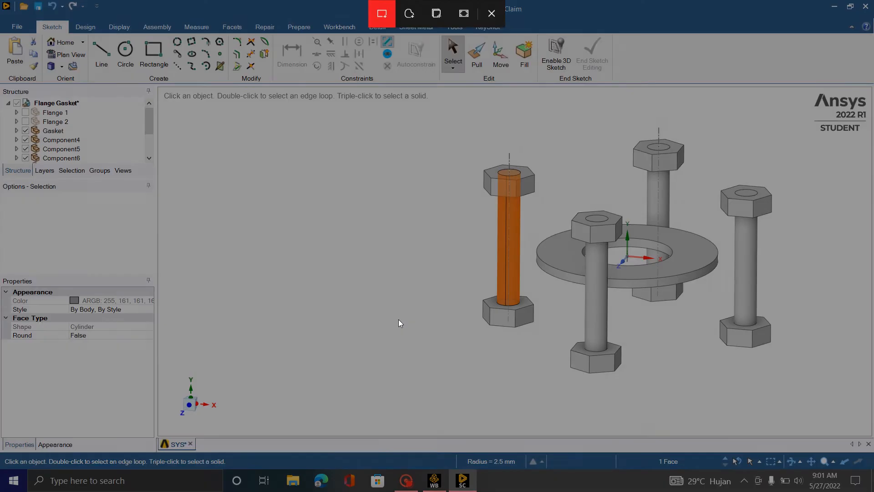
drag(530, 173, 675, 413)
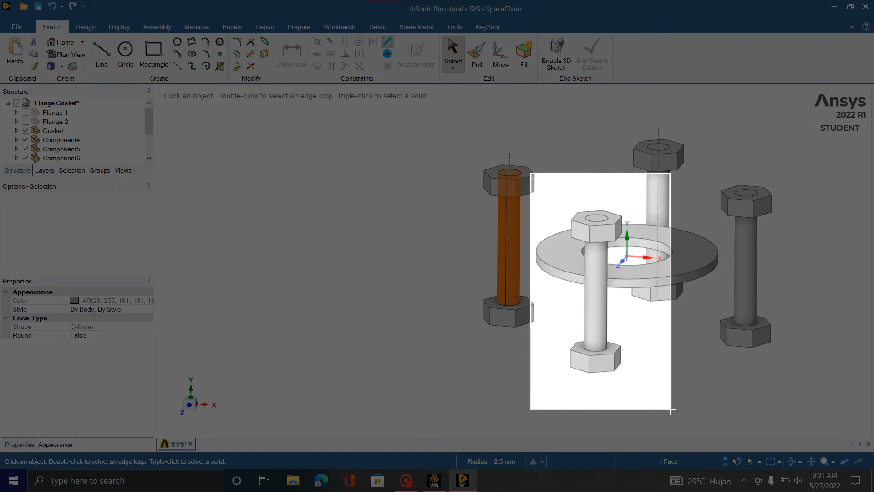
click(774, 360)
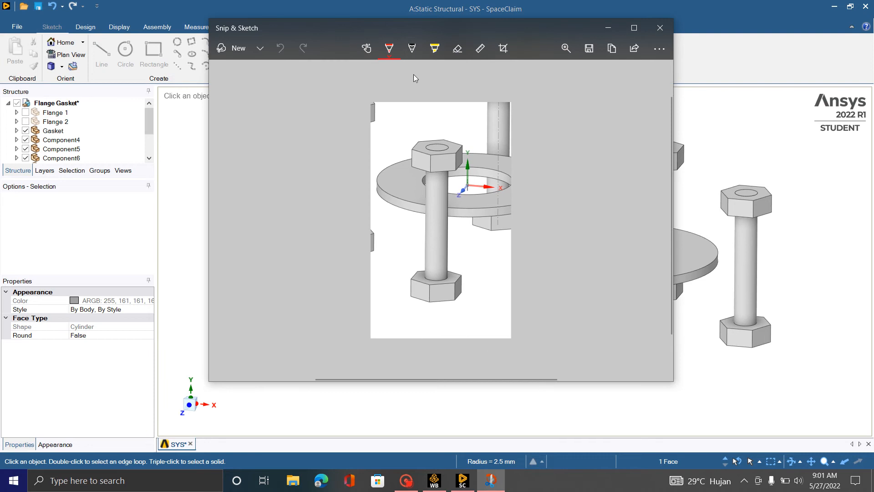
- Mark the upper and lower ends of the bolt shank on the snip with a red pen, with arrows pointing towards its middle
click(390, 49)
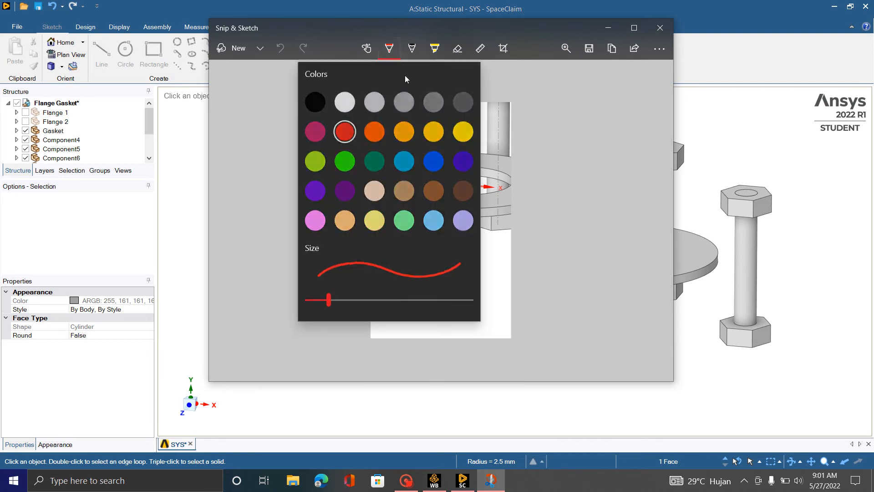
click(569, 191)
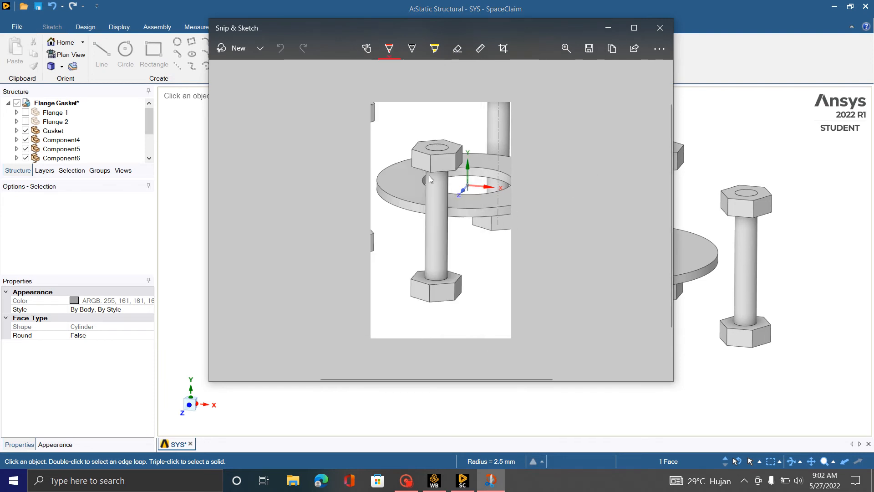
drag(426, 173, 453, 174)
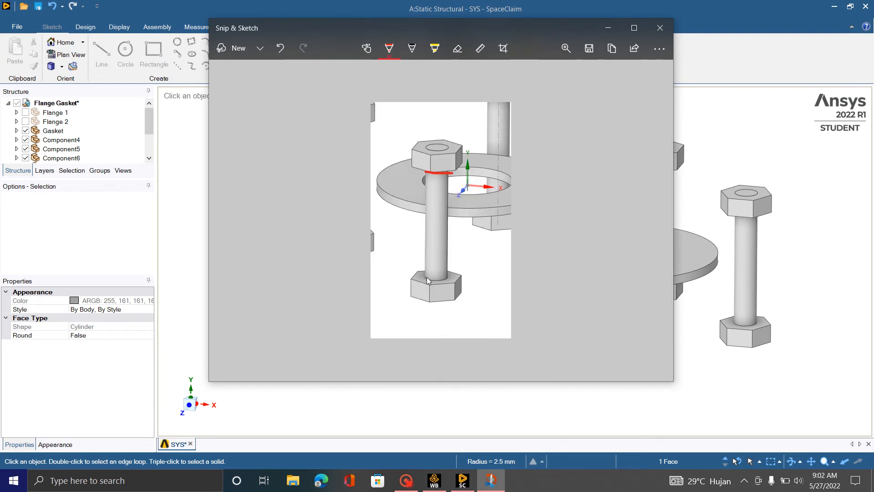
drag(426, 277, 448, 276)
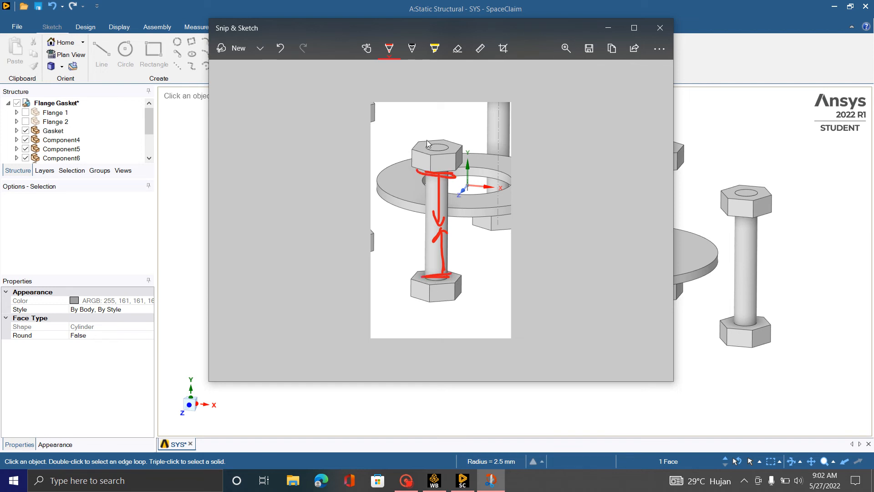
- Mark the upper hexagonal end and the line beneath it in blue on the snip, and close Snip & Sketch without saving
click(389, 48)
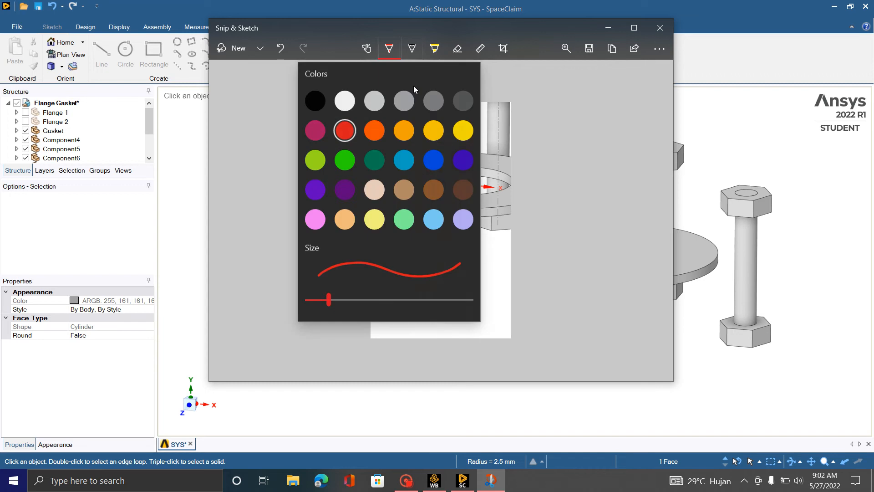
click(433, 163)
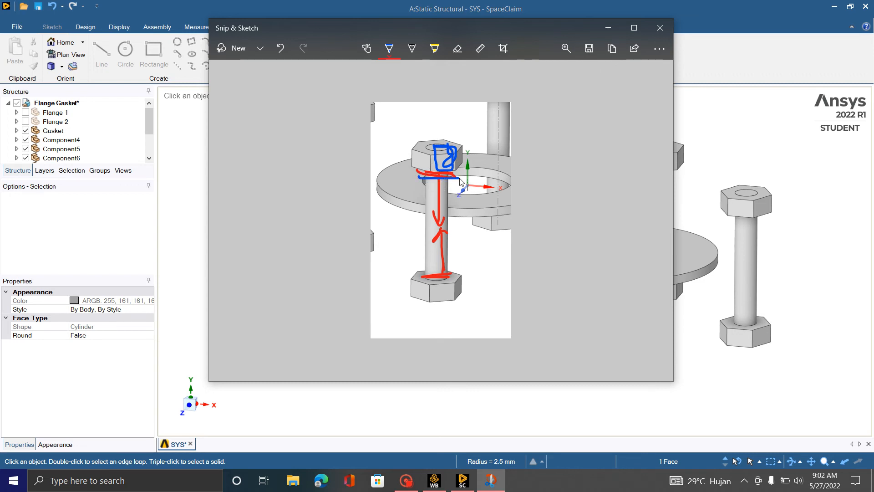
click(659, 27)
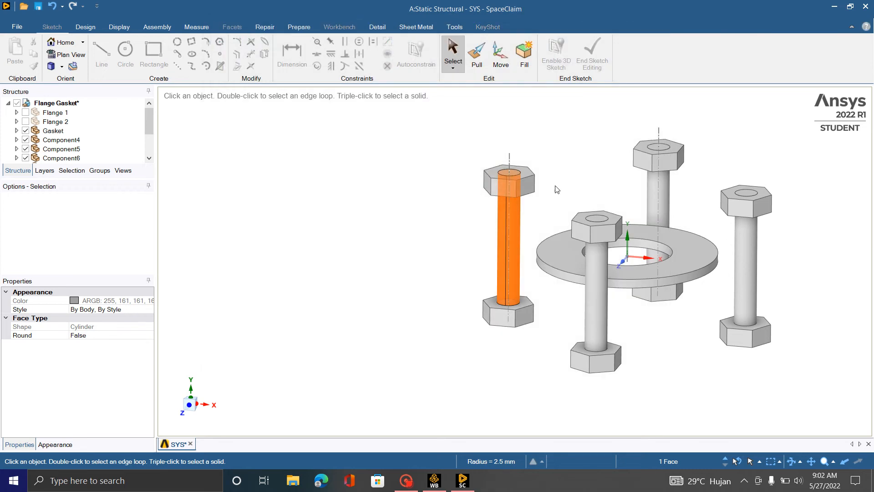
- Hide the Gasket component so only the bolts are displayed, and clear the face selection
scroll(519, 201, up, 3)
scroll(469, 223, down, 4)
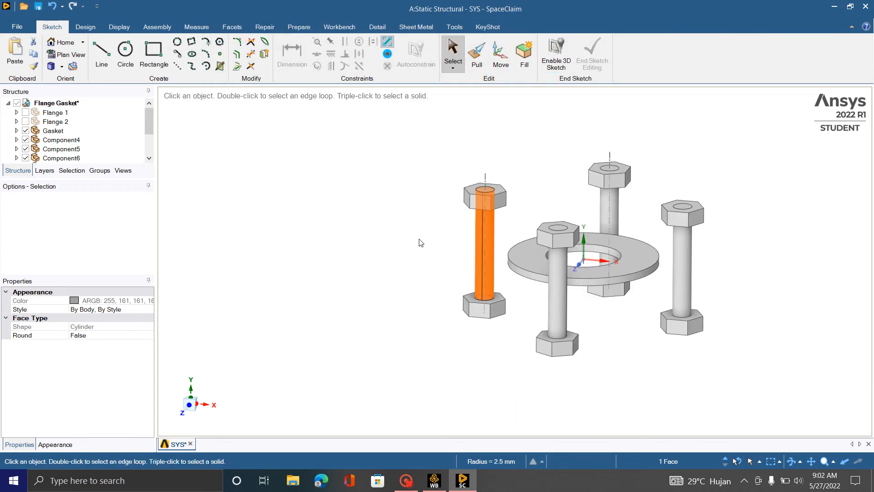
click(25, 131)
click(389, 252)
- Examine the four isolated bolts from above and below, comparing their heads, shanks and nuts
scroll(459, 249, up, 3)
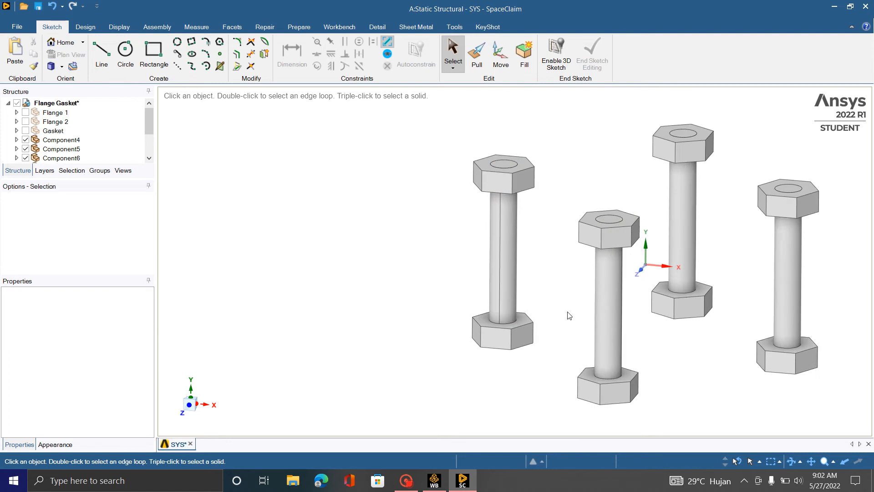
scroll(405, 305, down, 6)
scroll(538, 335, up, 4)
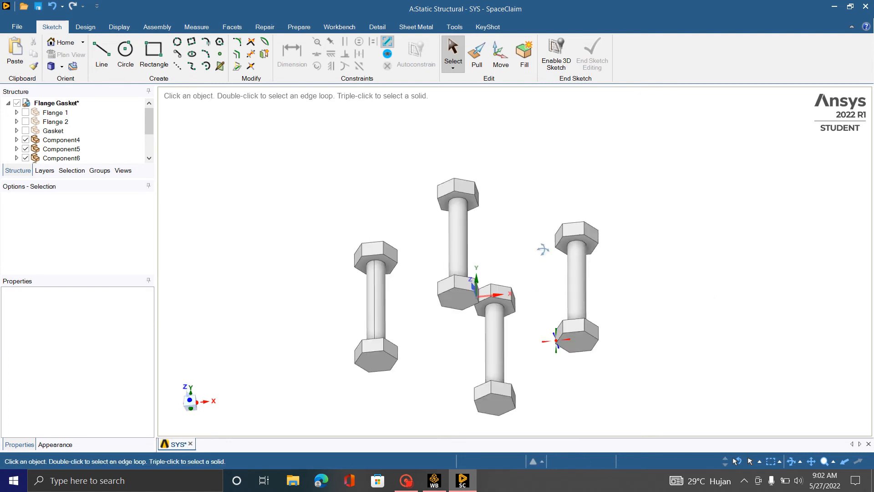
scroll(542, 228, down, 3)
middle_drag(542, 355, 542, 386)
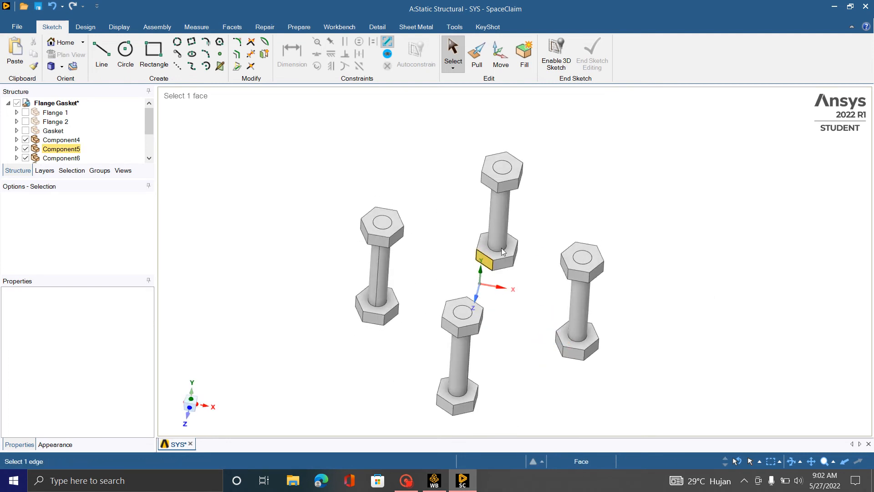
scroll(567, 211, up, 3)
scroll(574, 197, down, 3)
middle_drag(582, 182, 528, 408)
scroll(524, 310, down, 1)
scroll(514, 324, up, 4)
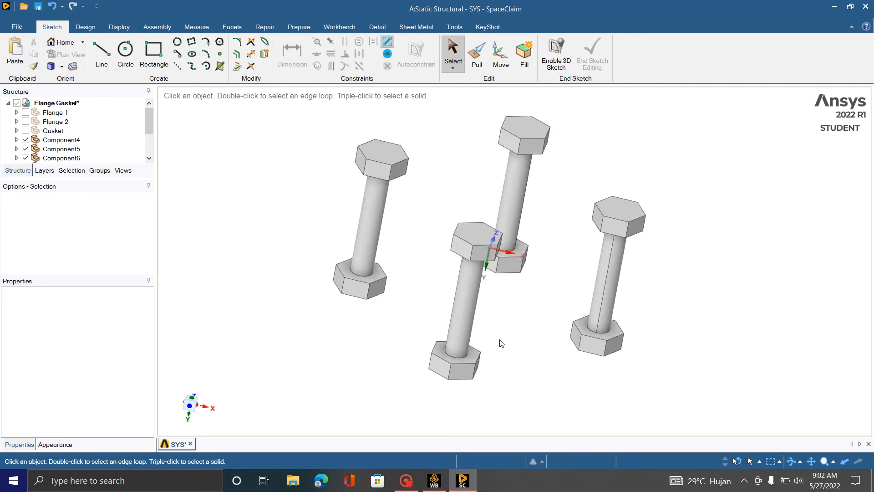
middle_drag(552, 292, 528, 279)
middle_drag(365, 284, 378, 315)
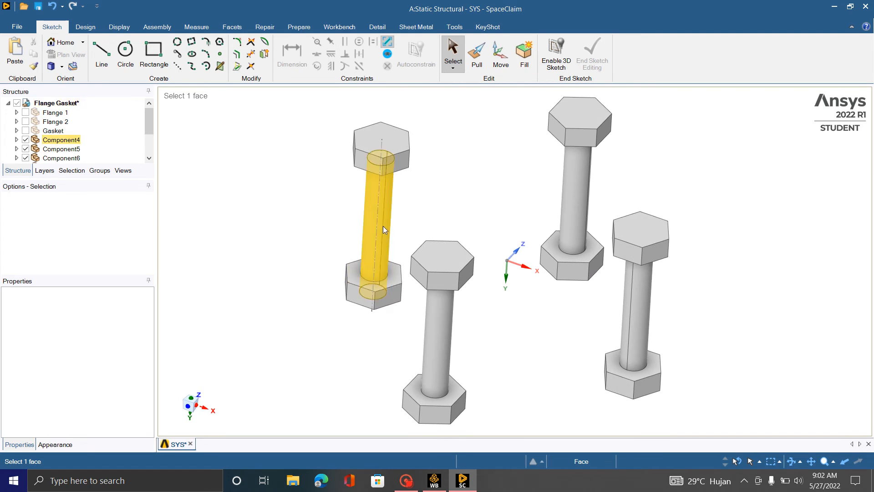
scroll(381, 135, up, 3)
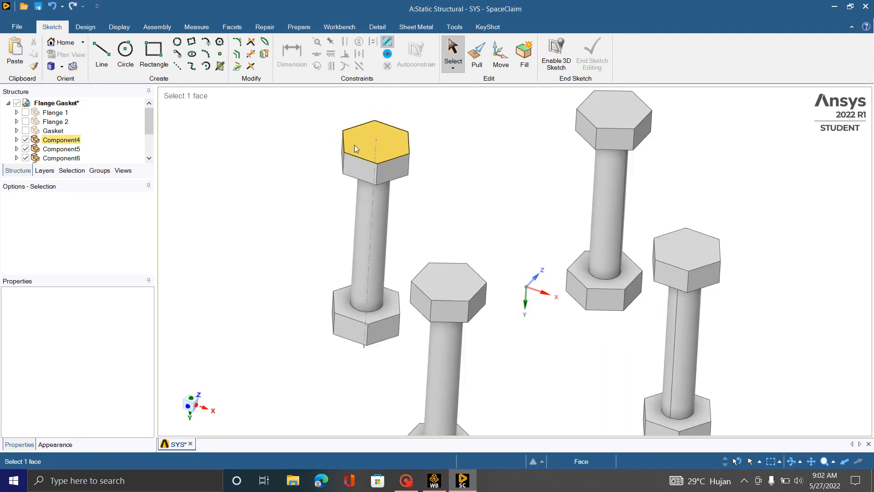
- Imprint all the curves found where the four bolt shanks meet their nuts, with a 0.01 mm tolerance
scroll(354, 145, down, 5)
scroll(341, 193, down, 3)
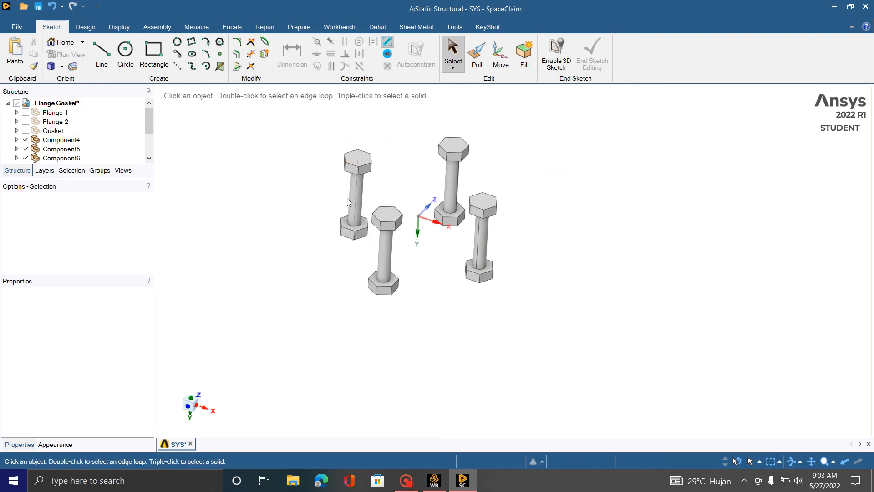
scroll(364, 202, up, 5)
mouse_move(400, 209)
middle_down()
mouse_move(403, 148)
mouse_move(406, 164)
mouse_move(364, 178)
mouse_move(391, 168)
middle_up()
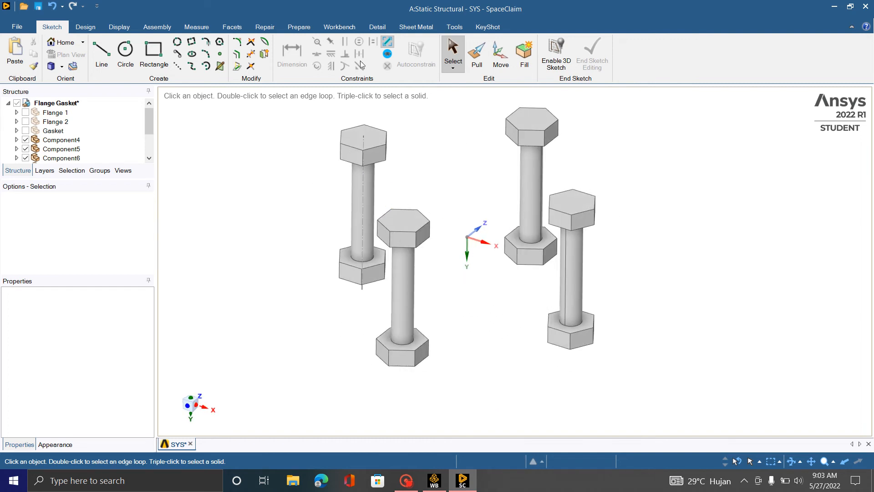
click(295, 28)
click(211, 67)
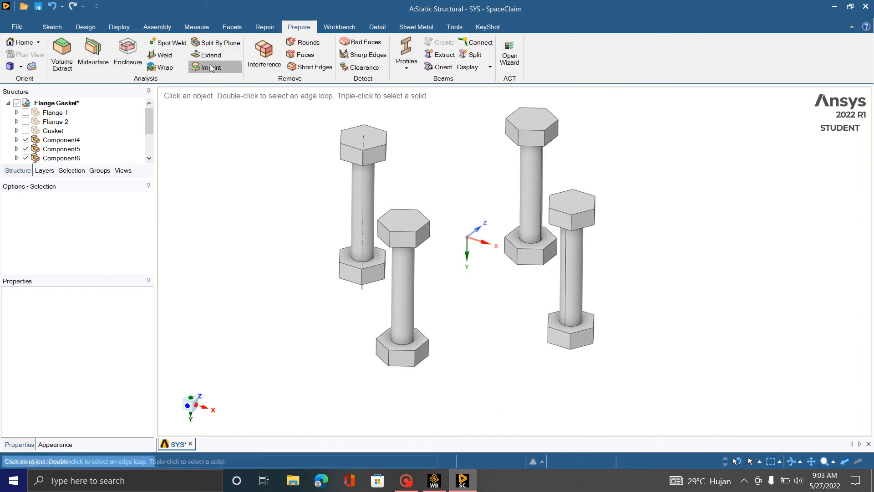
scroll(325, 218, down, 4)
scroll(324, 224, up, 5)
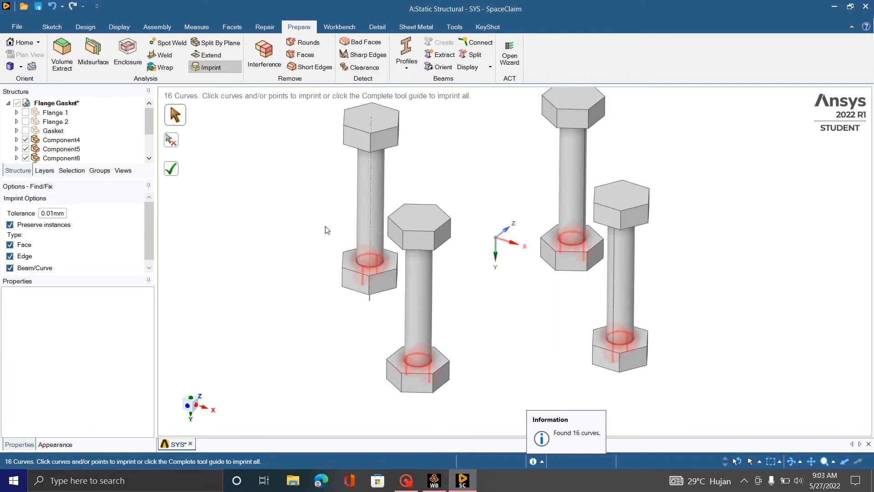
mouse_move(385, 285)
middle_down()
mouse_move(412, 250)
mouse_move(391, 274)
middle_up()
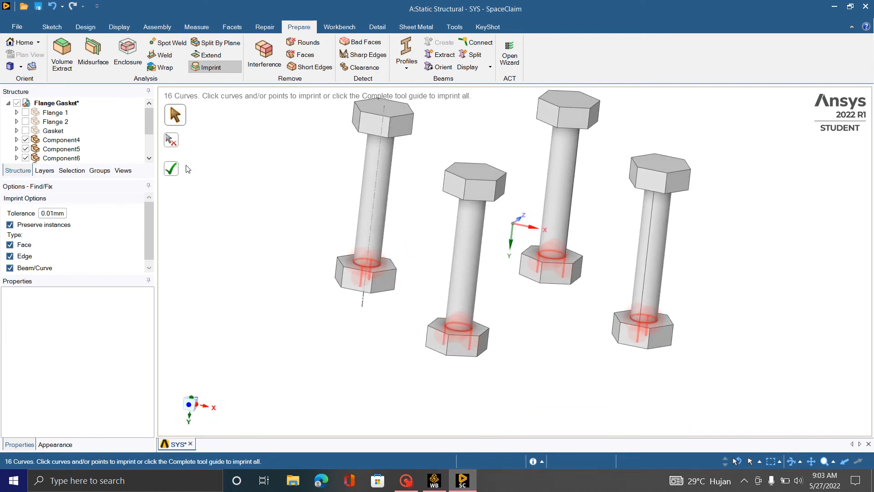
click(171, 173)
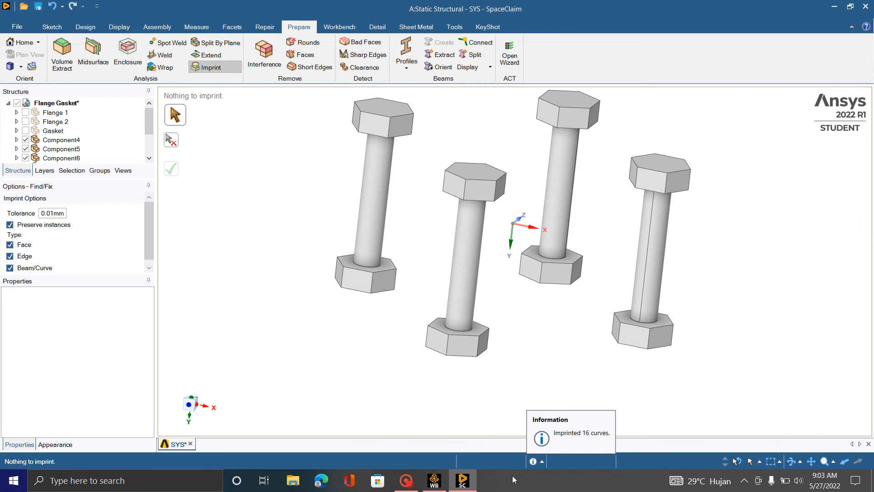
- Hide the nuts Component11 and Component10 to expose the ends of their two bolts
scroll(50, 136, down, 2)
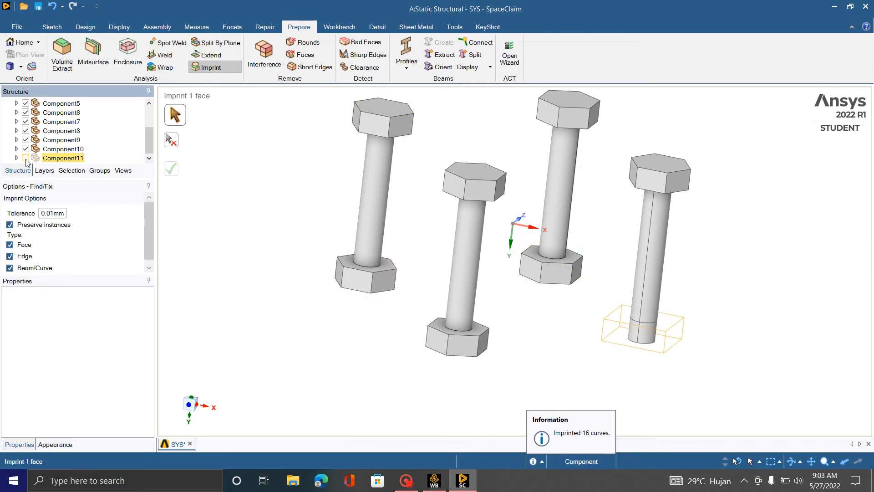
click(25, 152)
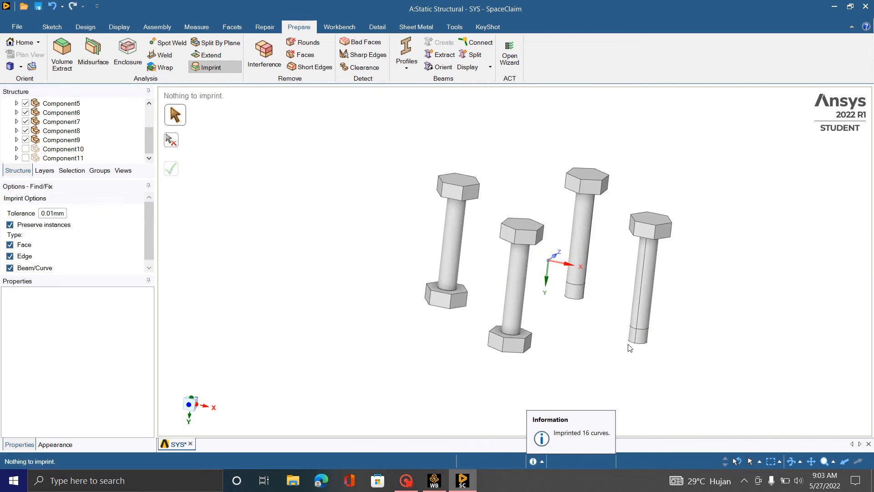
scroll(653, 351, up, 5)
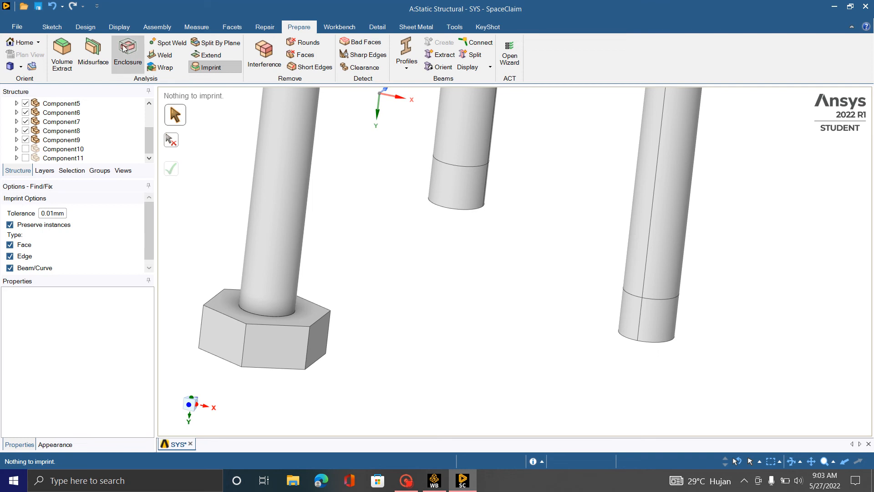
- Examine the separate faces above and below the imprinted edge at the shank end of Component7
click(81, 26)
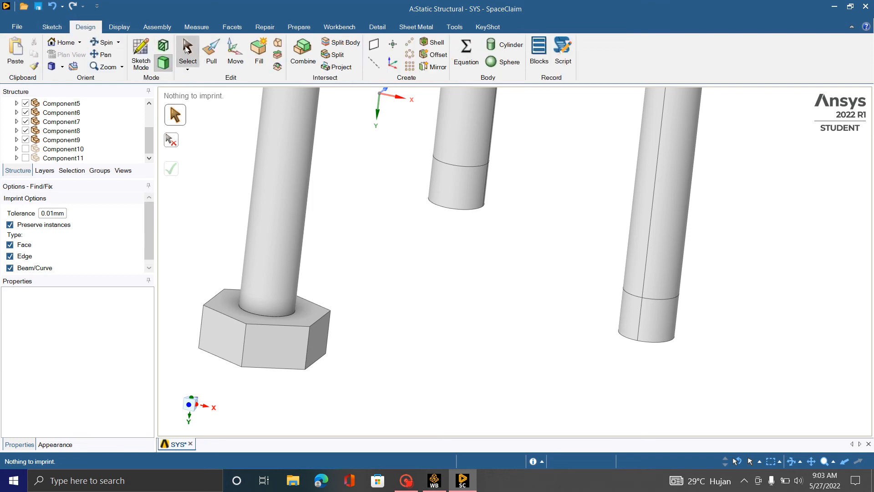
click(186, 49)
click(641, 321)
click(663, 263)
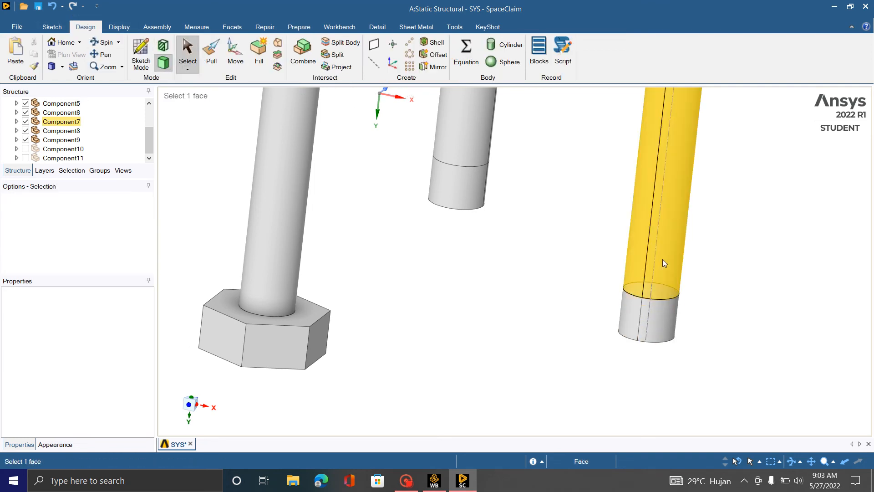
scroll(647, 322, down, 1)
middle_drag(637, 327, 648, 328)
scroll(653, 321, down, 1)
scroll(652, 327, up, 3)
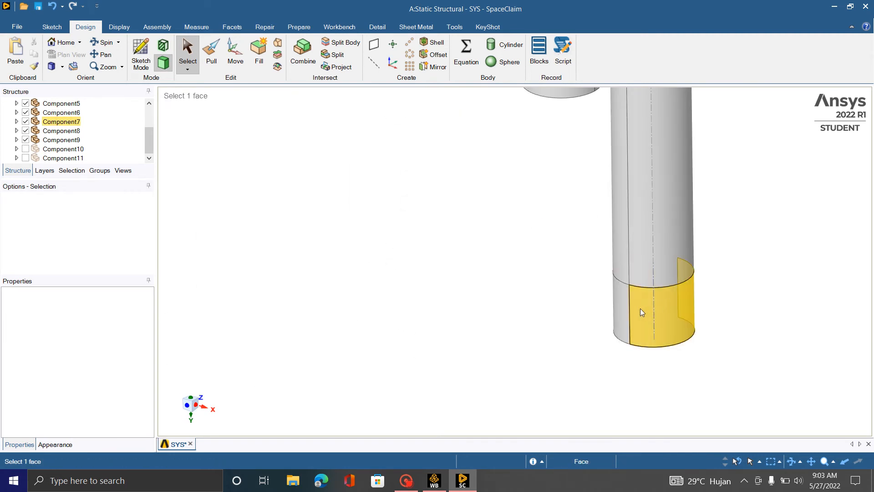
- Hide the remaining two nuts, Component9 and Component8
scroll(575, 332, down, 5)
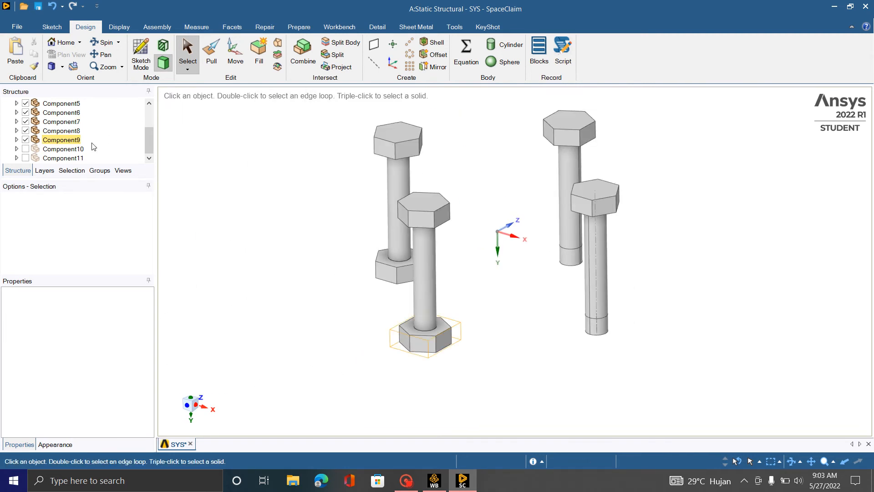
click(26, 140)
click(26, 131)
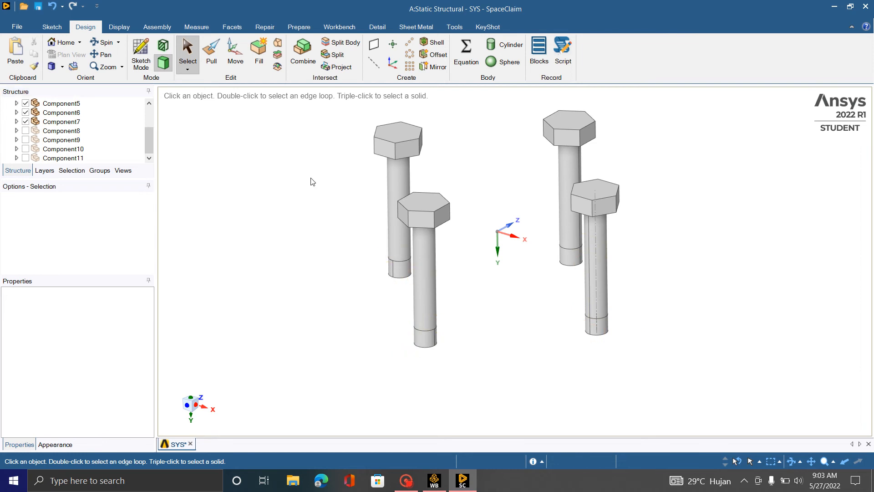
- Merge the two split faces below the imprinted edge on Component7's shank into a single face
click(265, 27)
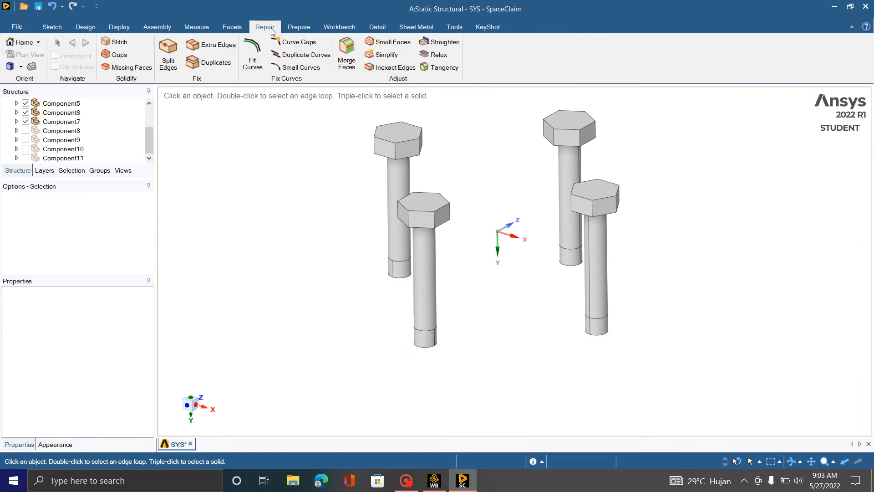
click(347, 64)
scroll(595, 342, up, 5)
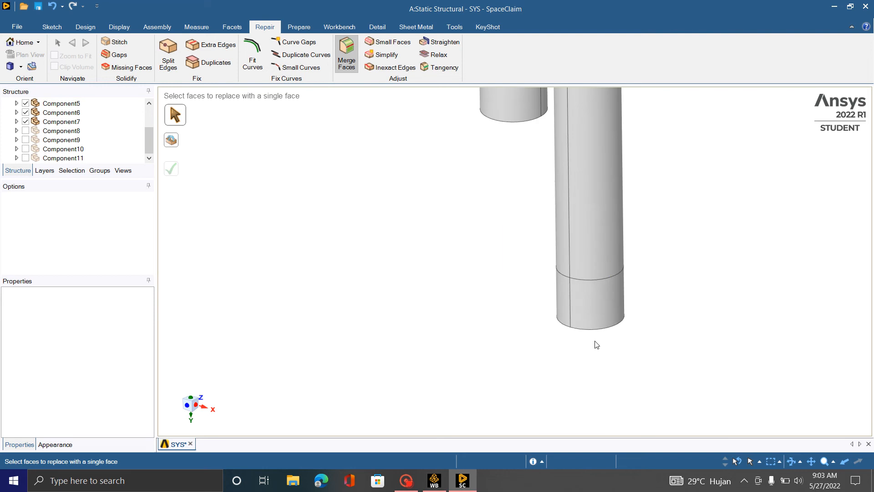
click(589, 304)
click(564, 300)
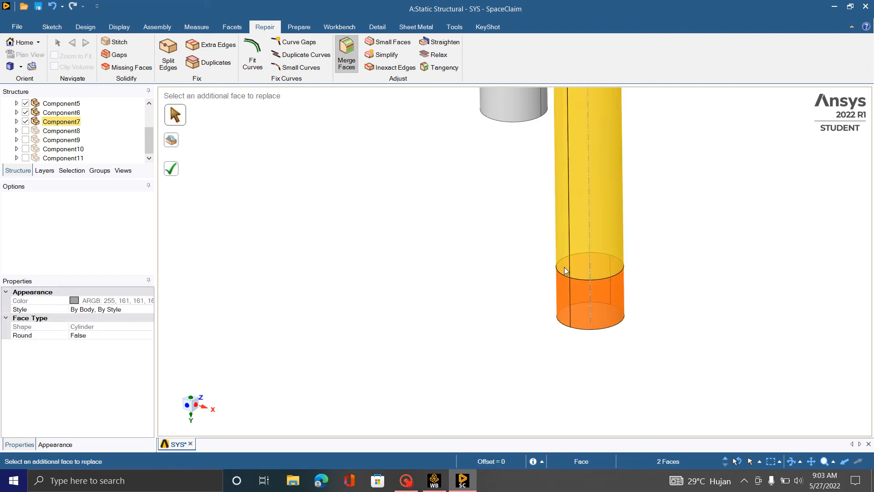
click(174, 171)
scroll(704, 361, down, 2)
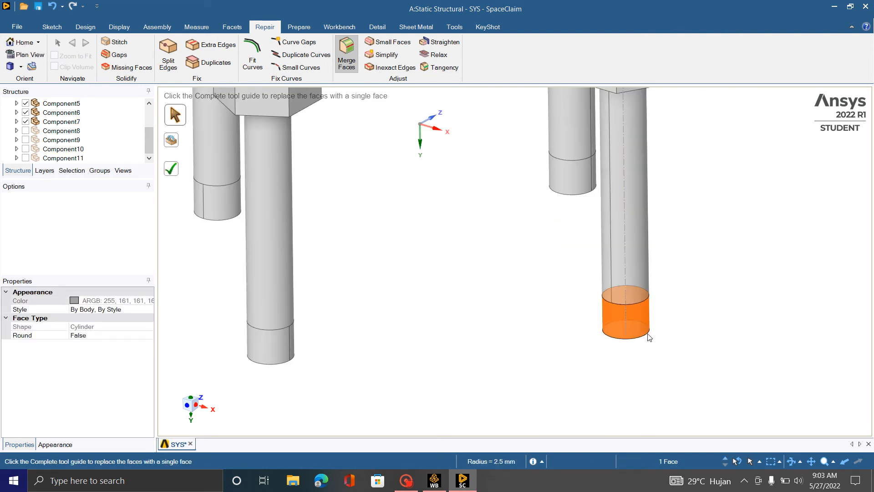
- Merge the two split faces at the shank end of the Component5 bolt into one face
scroll(626, 280, down, 2)
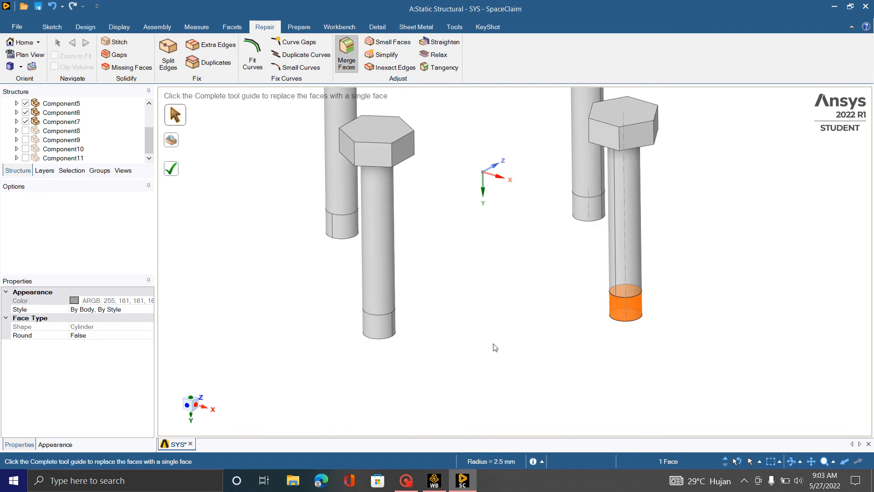
middle_drag(494, 347, 347, 341)
scroll(340, 324, up, 2)
click(341, 324)
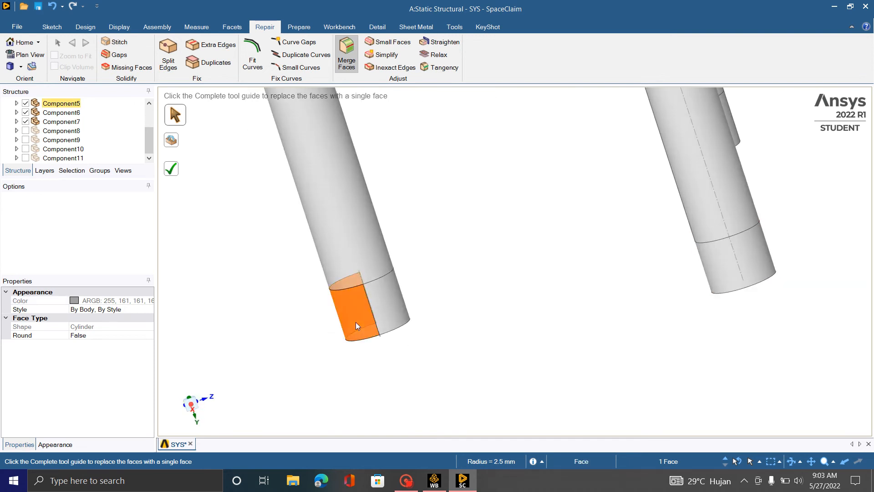
click(392, 305)
click(173, 171)
scroll(581, 214, down, 3)
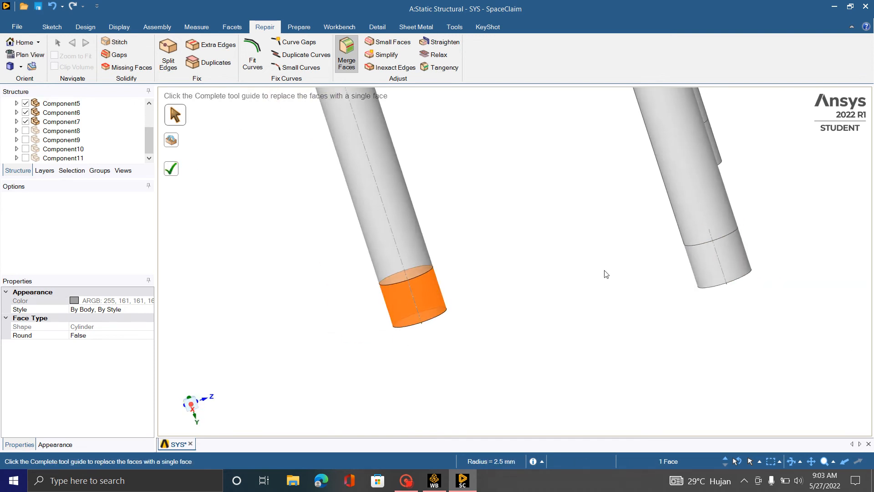
- Try to merge the split faces at the shank end of another bolt, and clear the face selection
scroll(664, 252, up, 5)
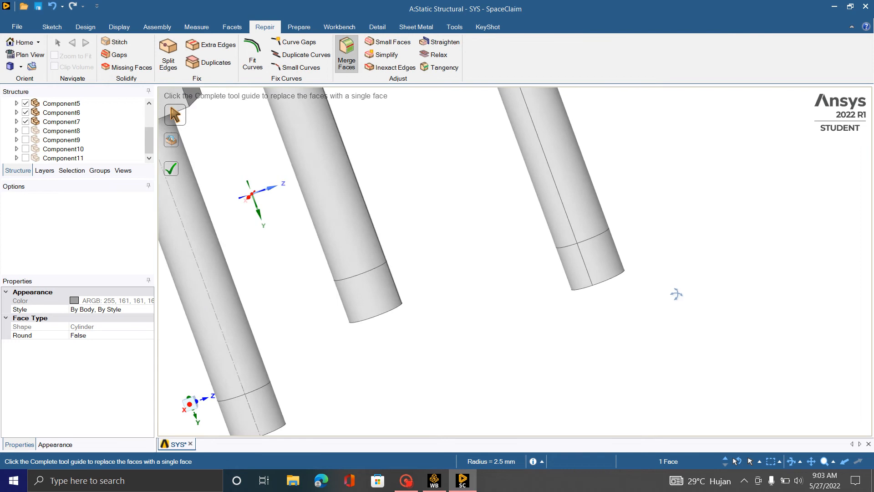
click(575, 280)
click(547, 279)
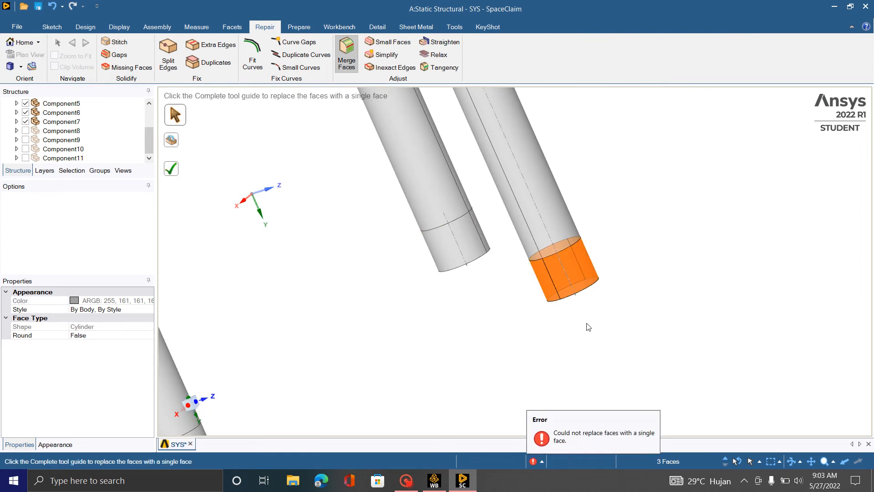
middle_drag(585, 325, 615, 400)
click(628, 345)
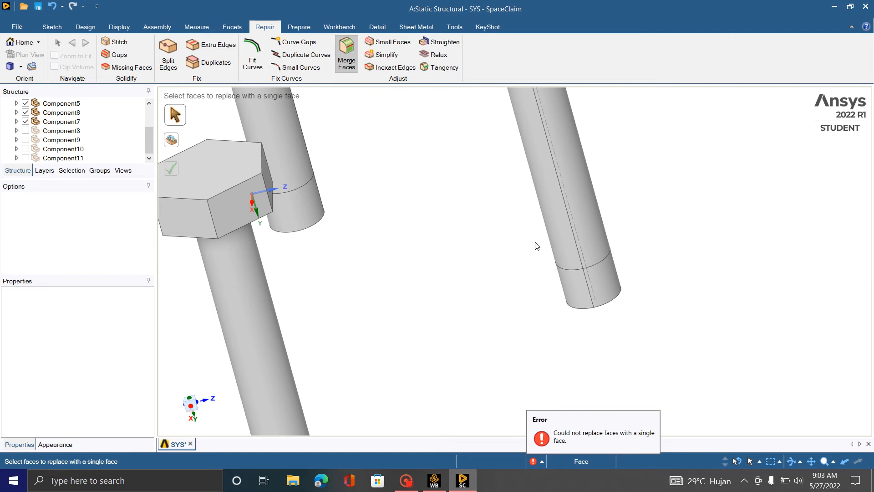
- Merge the two split faces at the shank end of the third bolt into a single face
middle_drag(370, 249, 563, 212)
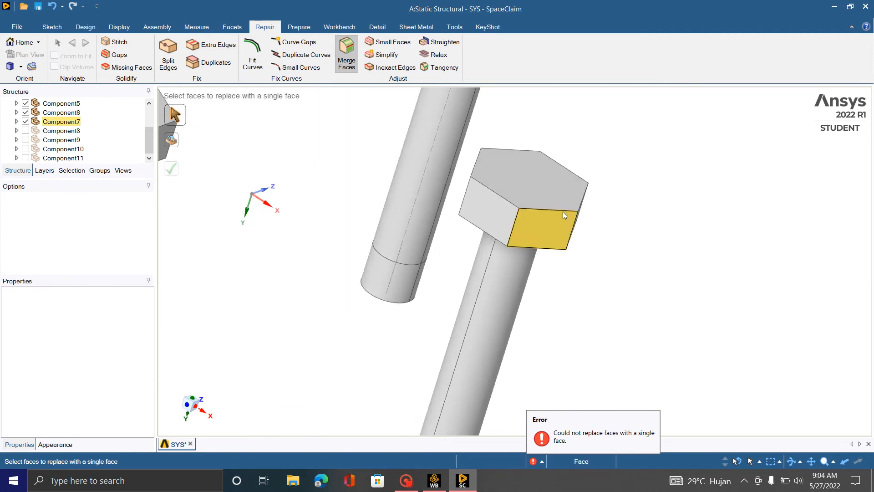
scroll(564, 211, up, 4)
scroll(441, 263, down, 8)
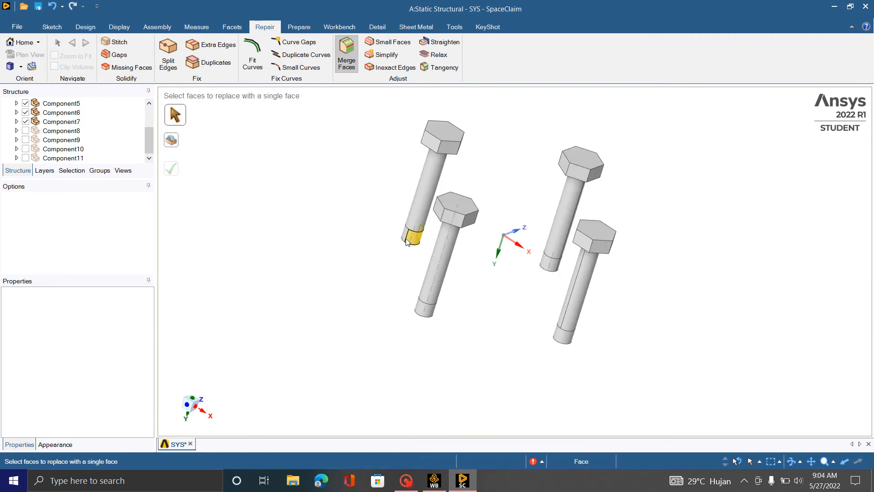
scroll(406, 241, up, 3)
click(426, 239)
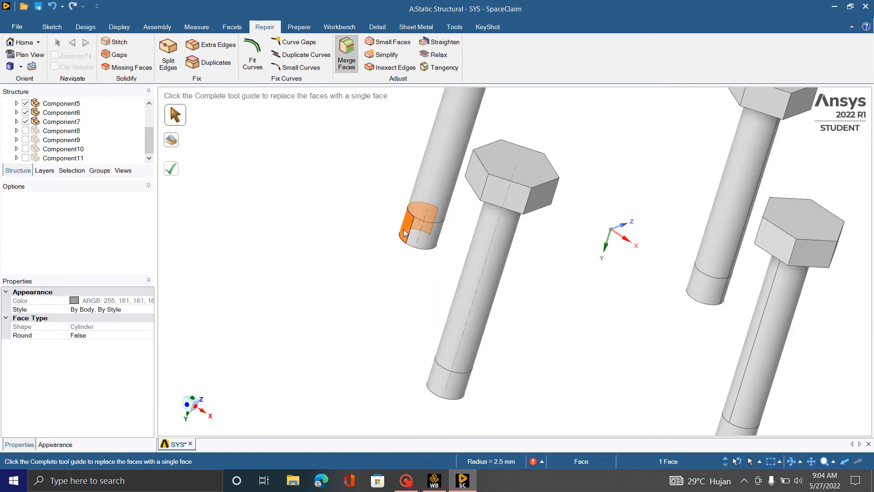
click(426, 239)
click(172, 173)
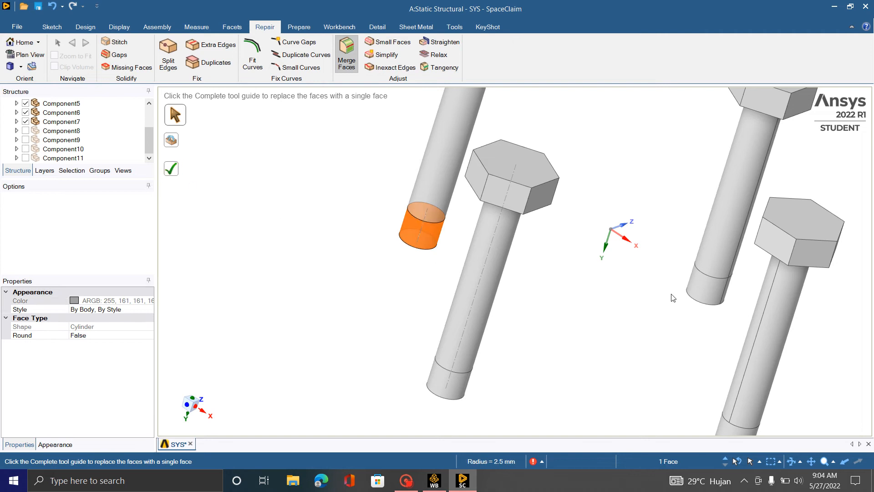
- Merge the two split faces at the shank end of the fourth bolt into a single face
middle_drag(748, 296, 714, 275)
scroll(714, 274, up, 3)
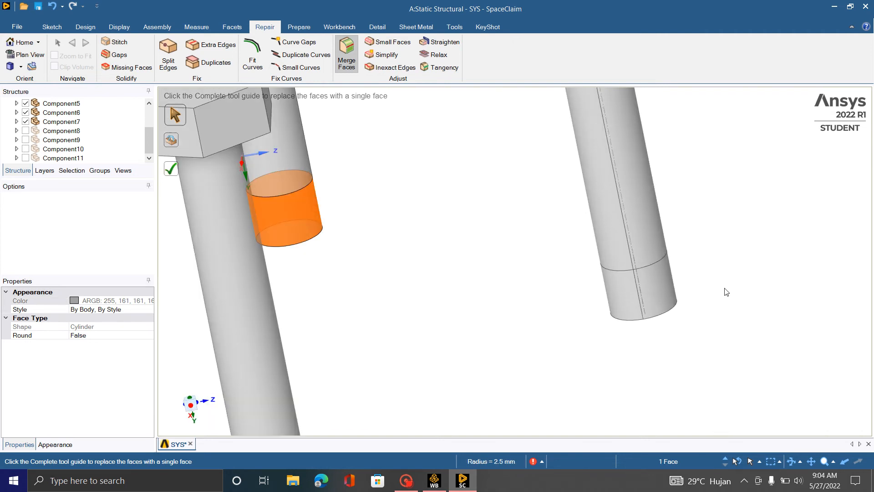
click(655, 294)
click(631, 294)
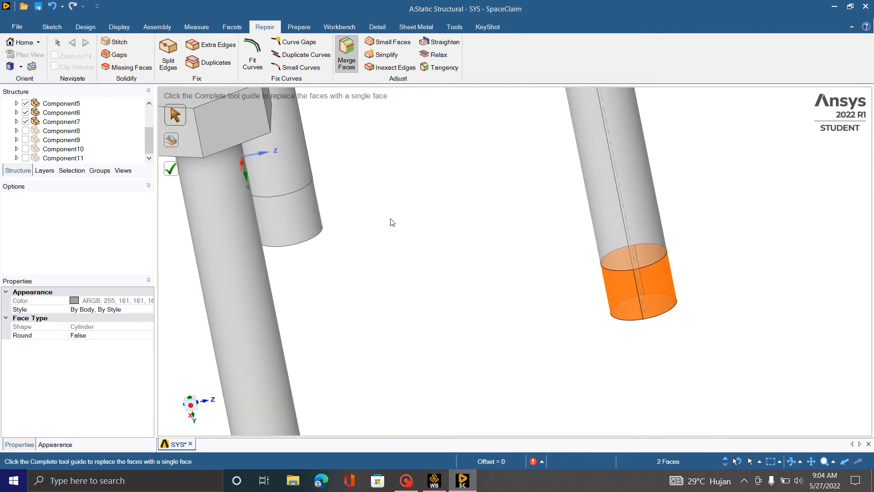
click(170, 168)
scroll(592, 262, down, 5)
- Leave the Merge Faces tool for the Select tool and show the hidden nuts Component8, Component9, Component10 and Component11
middle_drag(547, 312, 564, 217)
scroll(624, 327, up, 3)
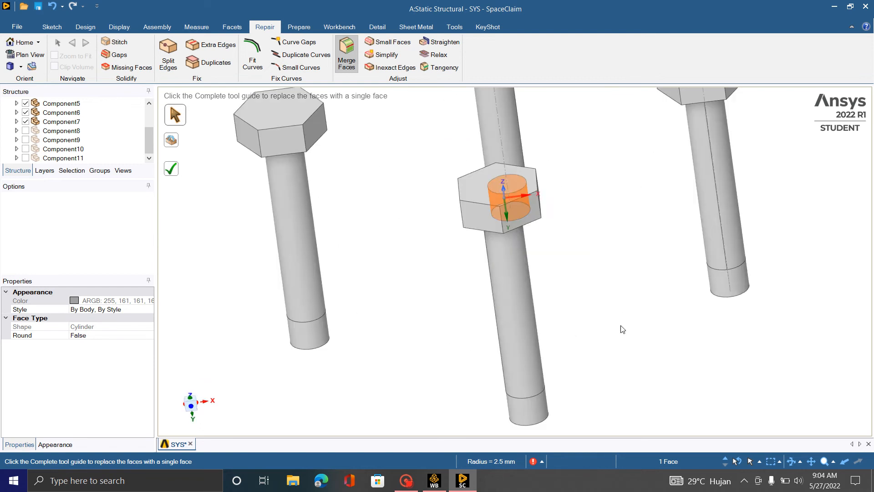
scroll(409, 314, down, 2)
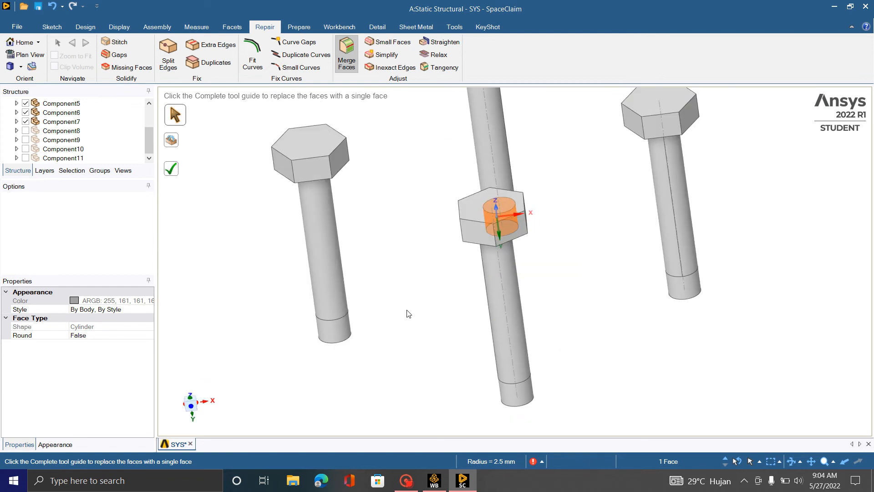
click(85, 27)
click(188, 50)
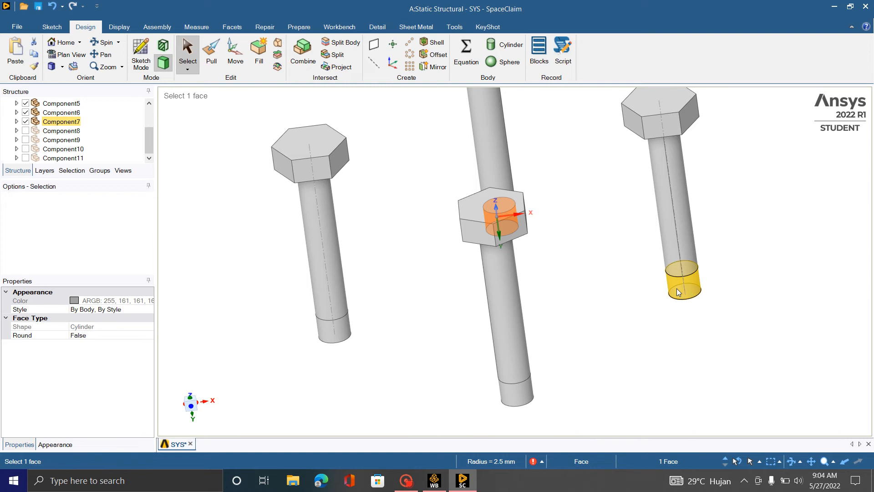
scroll(655, 300, down, 3)
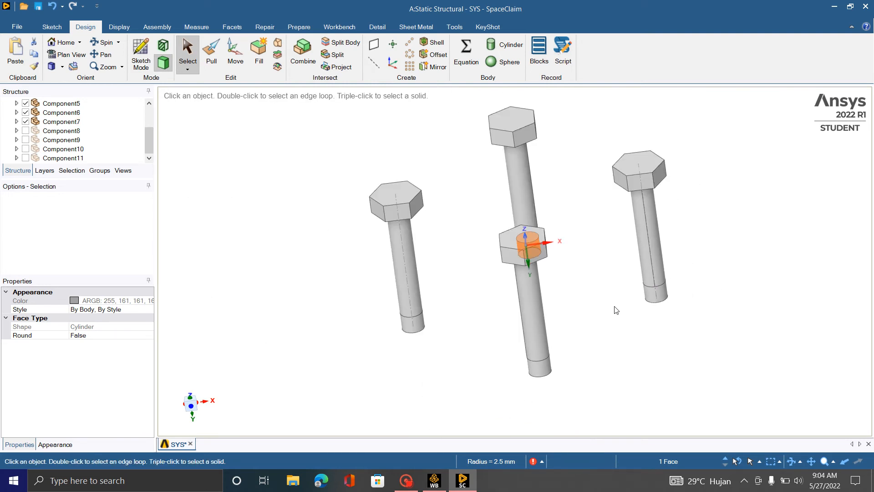
click(26, 131)
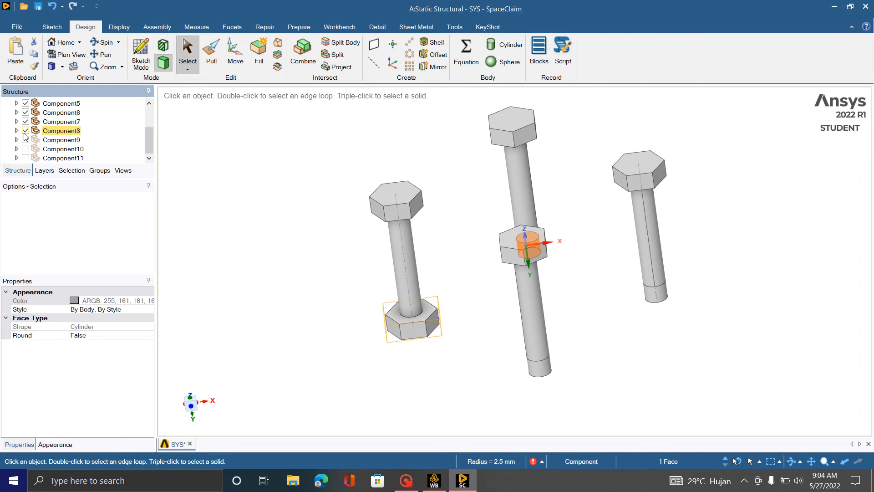
click(26, 140)
click(26, 149)
click(26, 159)
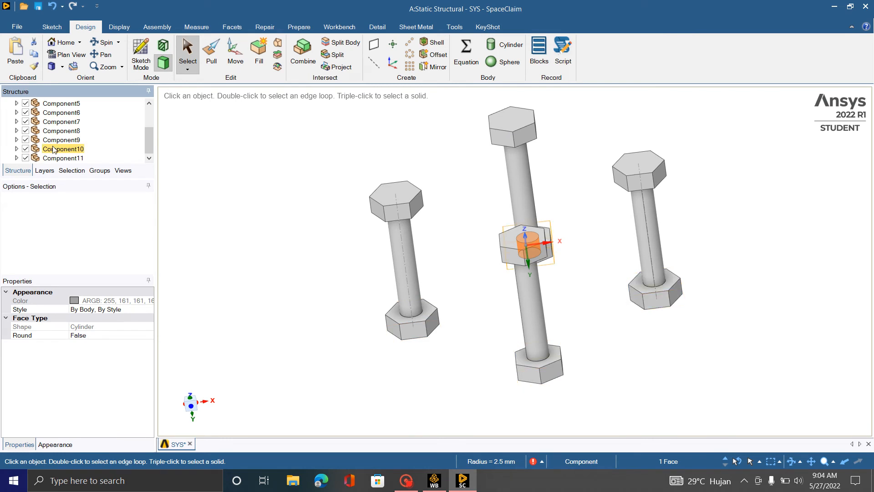
- Show Flange 1, Flange 2 and the Gasket again and clear the face selection
scroll(24, 132, up, 2)
click(25, 121)
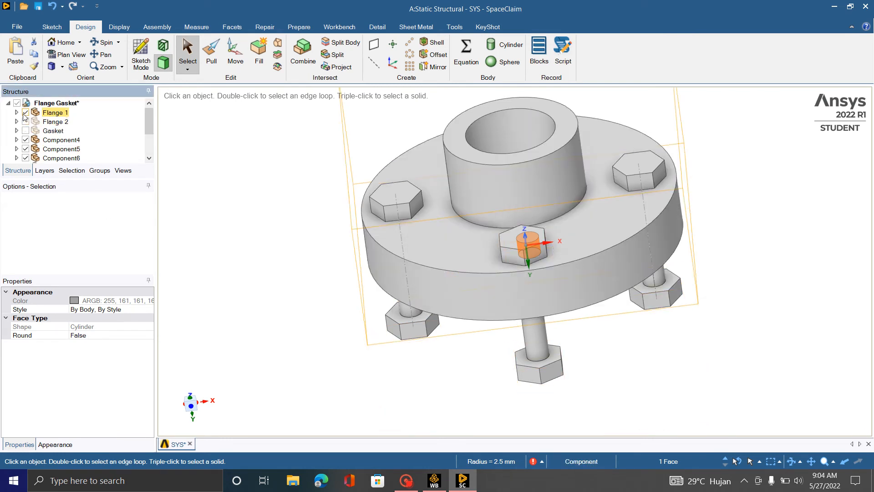
click(25, 113)
click(25, 131)
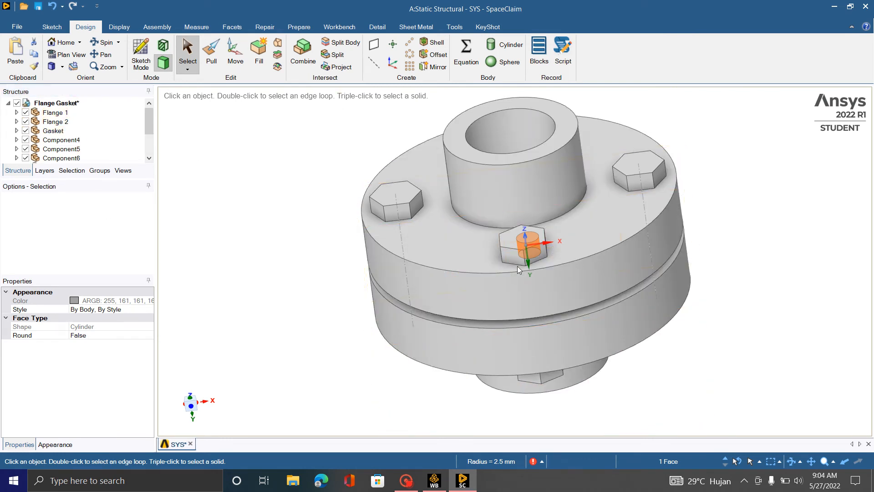
scroll(517, 265, up, 2)
scroll(547, 258, down, 4)
click(745, 248)
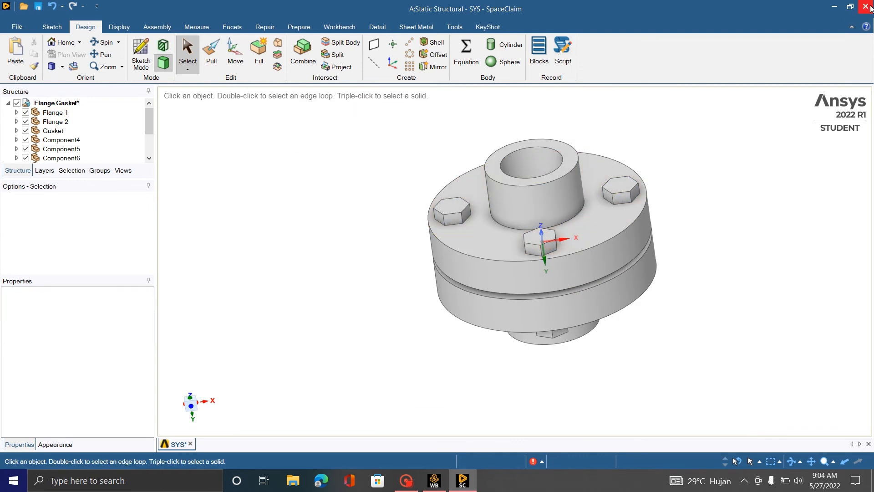
- Save and close the SpaceClaim geometry, and open the Static Structural system's Model in Ansys Mechanical
key(ctrl+s)
click(865, 6)
click(232, 131)
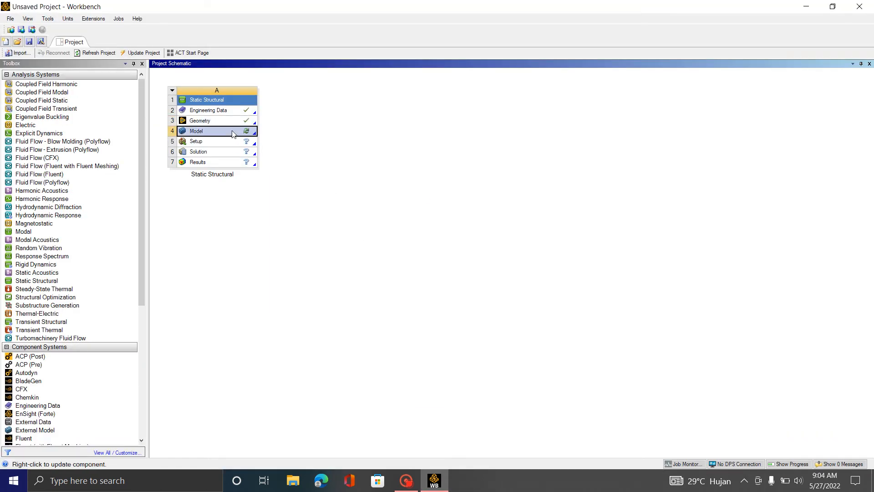
right_click(233, 131)
click(291, 135)
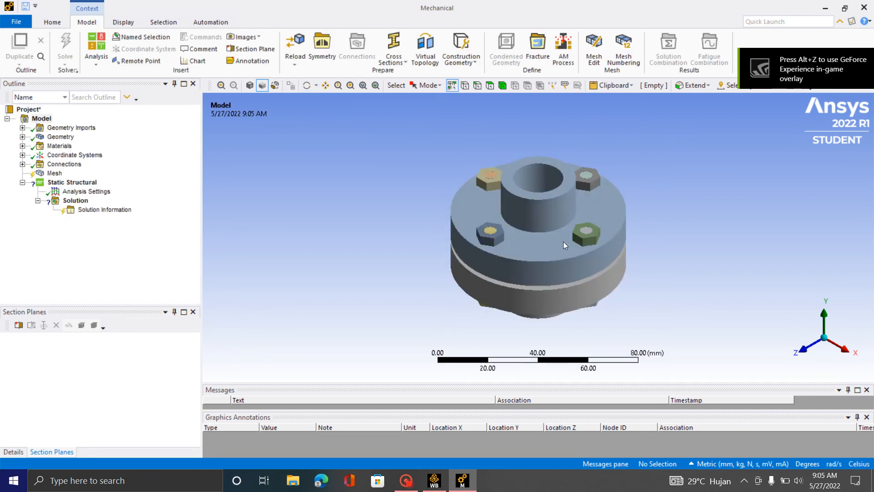
- Check the two flange bodies and assign Aluminum Alloy as the material of the gasket body
scroll(566, 245, up, 5)
scroll(534, 260, down, 3)
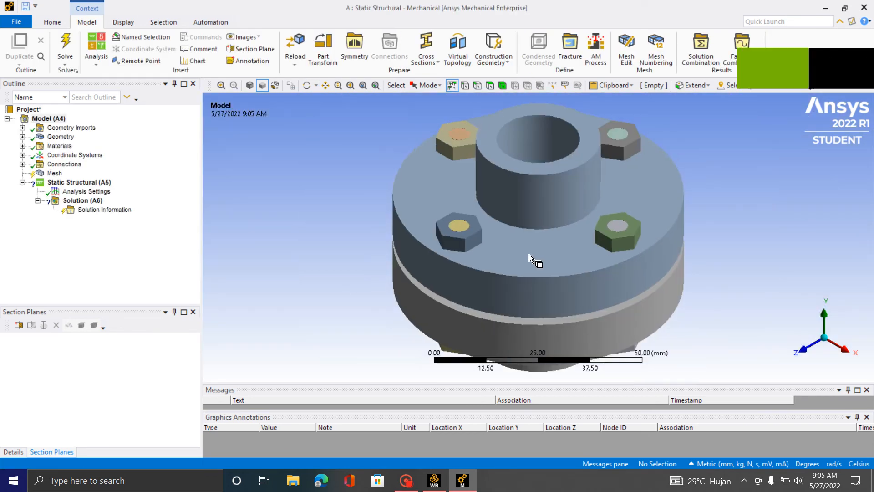
click(23, 136)
click(83, 146)
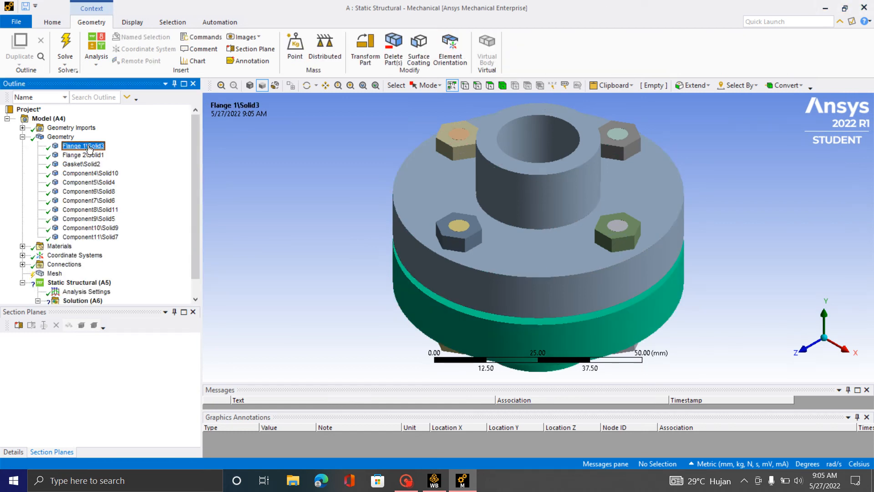
click(88, 155)
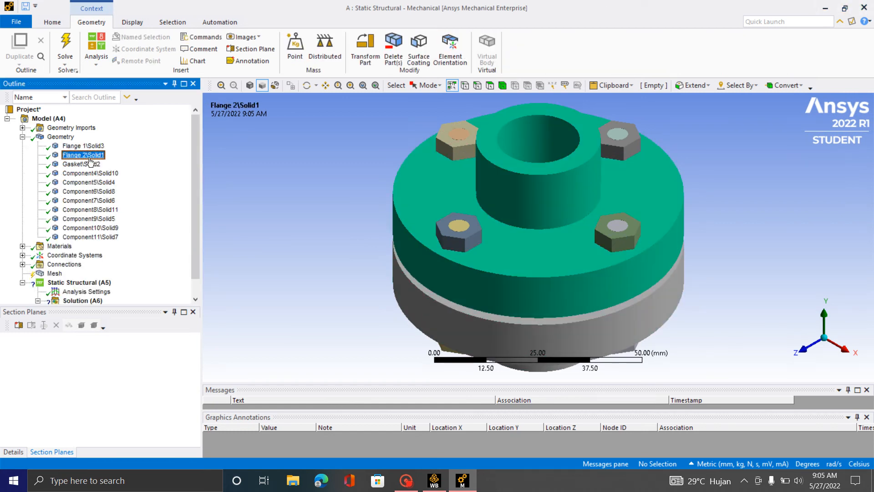
click(18, 452)
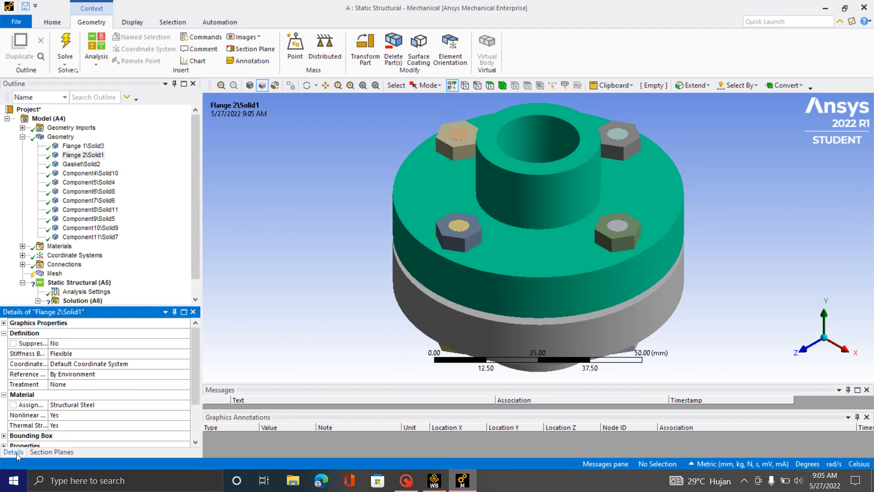
click(82, 165)
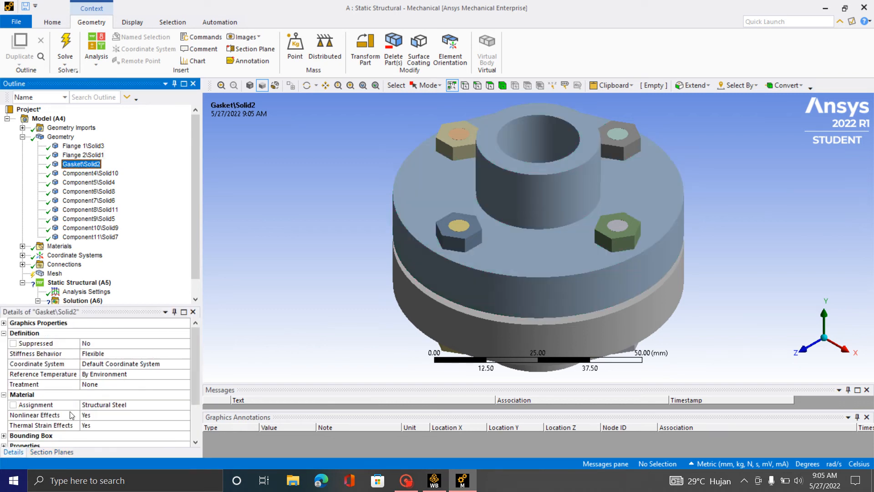
click(117, 405)
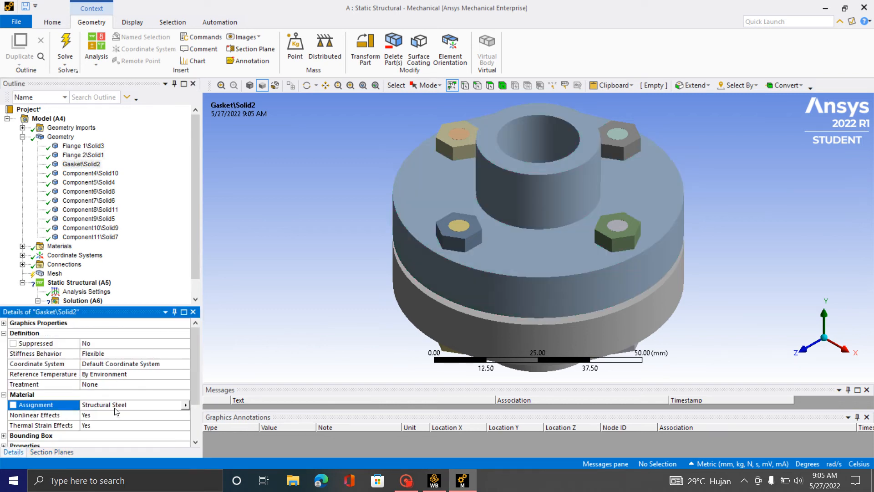
click(185, 405)
click(244, 276)
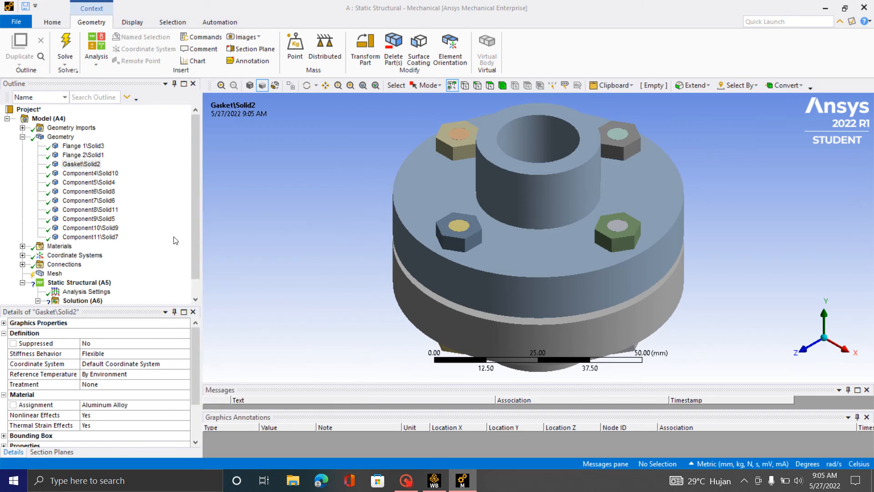
- Assign Stainless Steel to all bolt and nut bodies, Component4 through Component11
click(101, 173)
shift+click(105, 191)
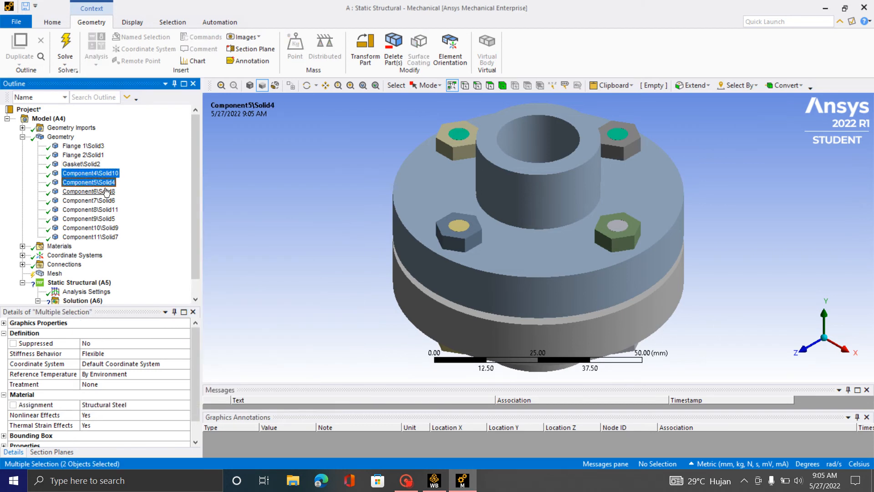
shift+click(108, 200)
shift+click(110, 210)
shift+click(110, 218)
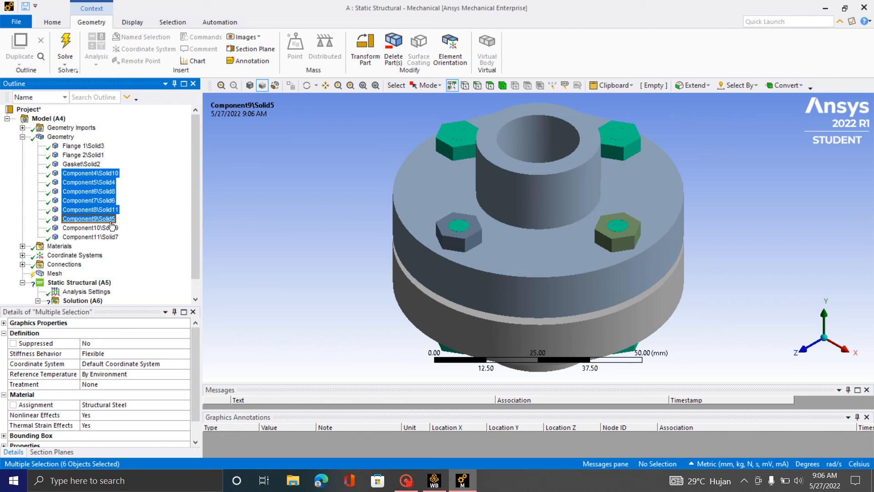
shift+click(112, 227)
shift+click(113, 236)
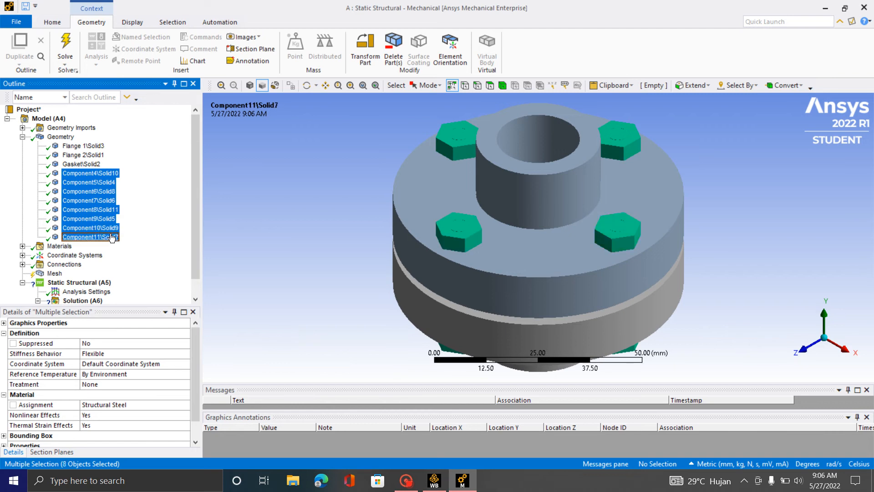
click(121, 404)
click(185, 404)
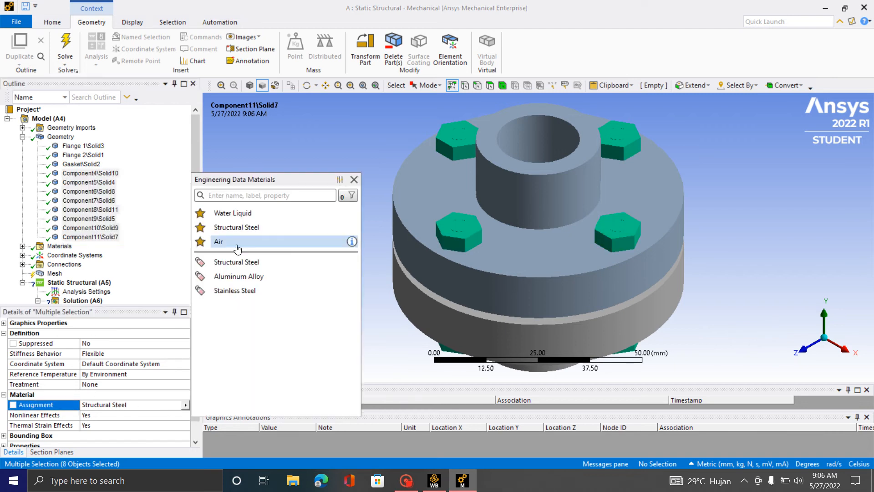
click(255, 291)
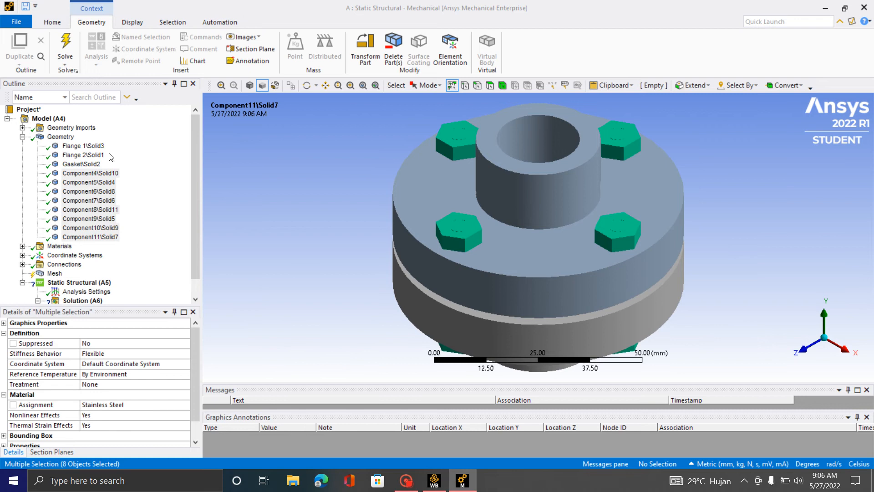
- Collapse the Geometry branch, look into Materials and Coordinate Systems, and expand the Contacts group under Connections
click(23, 137)
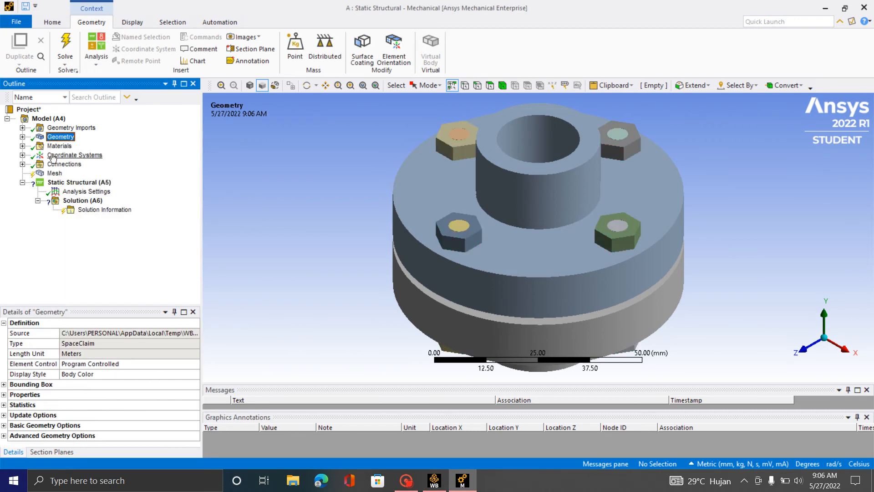
click(23, 146)
click(22, 146)
click(23, 155)
click(22, 155)
click(23, 164)
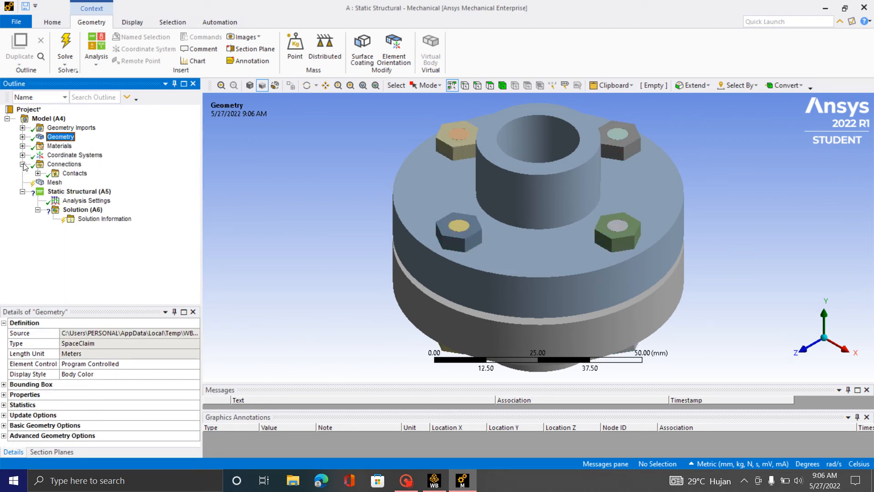
click(37, 173)
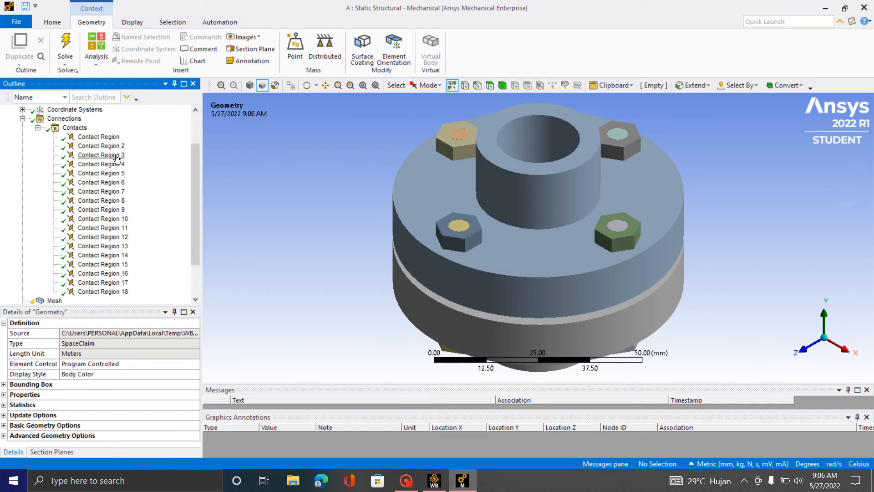
- Examine the contact and target bodies and the contact type of the listed contact regions up to Contact Region 17
click(97, 137)
scroll(132, 385, down, 2)
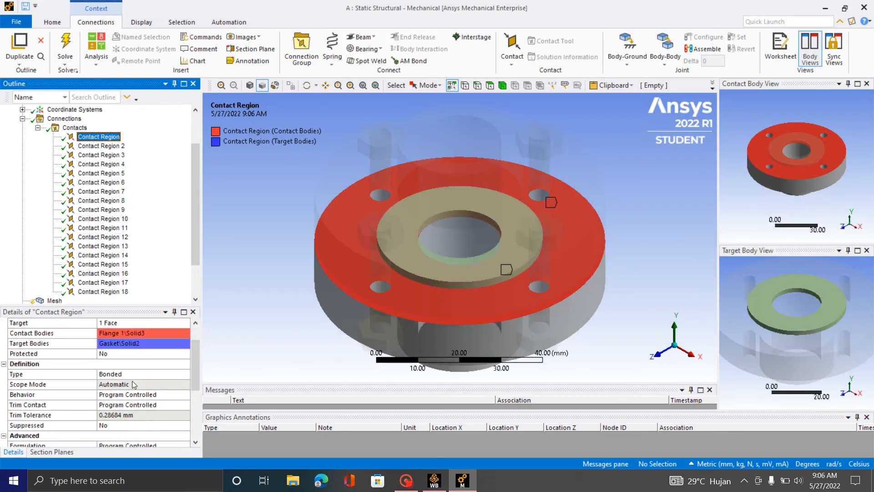
scroll(132, 386, up, 2)
scroll(122, 409, down, 1)
click(106, 148)
click(106, 156)
click(107, 165)
click(106, 183)
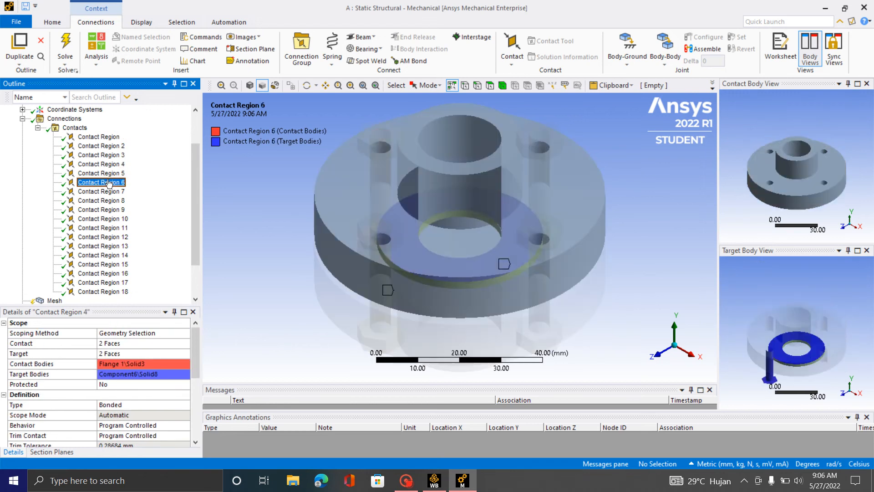
click(106, 193)
click(106, 201)
click(106, 210)
click(106, 220)
click(106, 229)
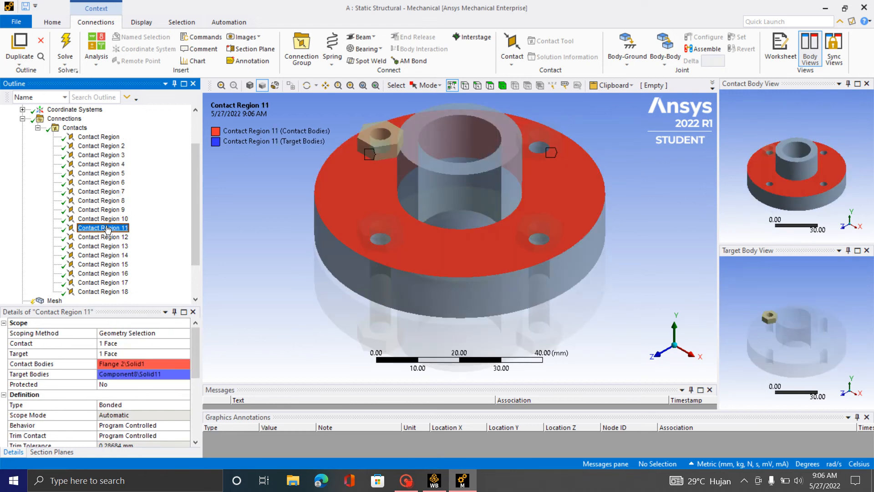
click(106, 237)
click(106, 246)
click(107, 255)
click(106, 264)
click(106, 273)
click(107, 282)
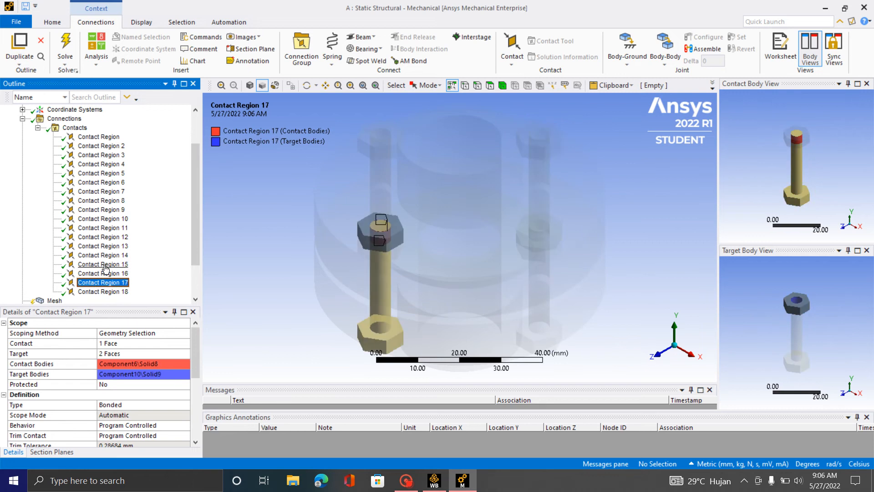
- Delete the whole Contacts group from Connections
scroll(104, 265, up, 2)
click(37, 173)
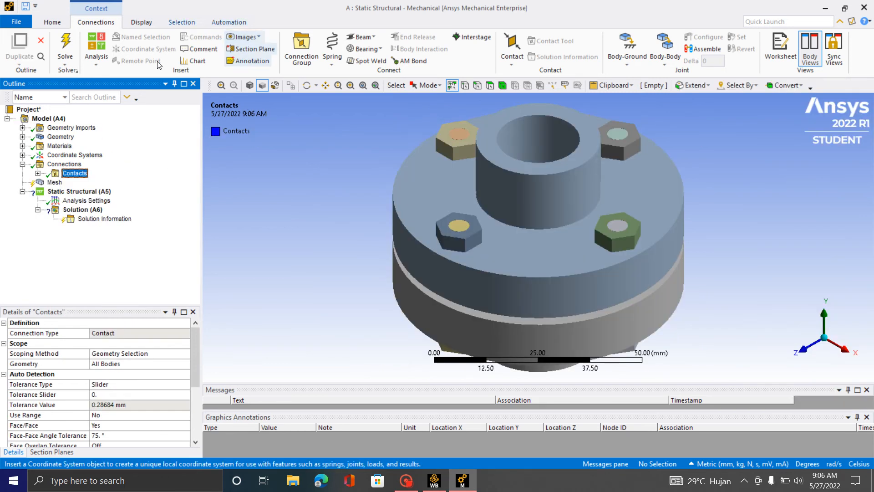
right_click(72, 173)
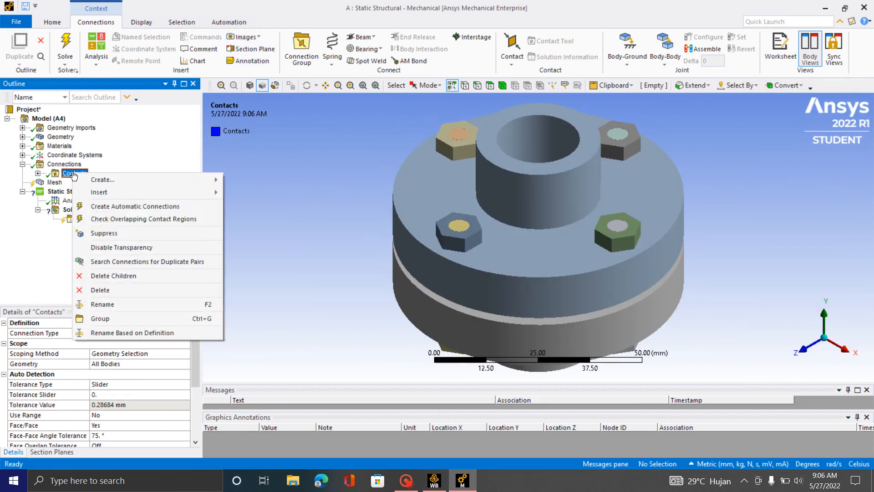
click(124, 292)
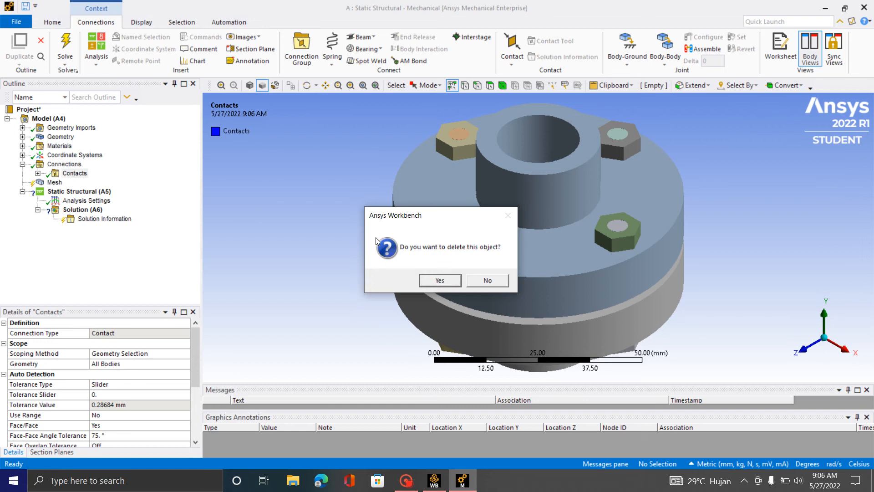
click(440, 282)
- Insert a new Connection Group under Connections
right_click(62, 165)
mouse_move(92, 172)
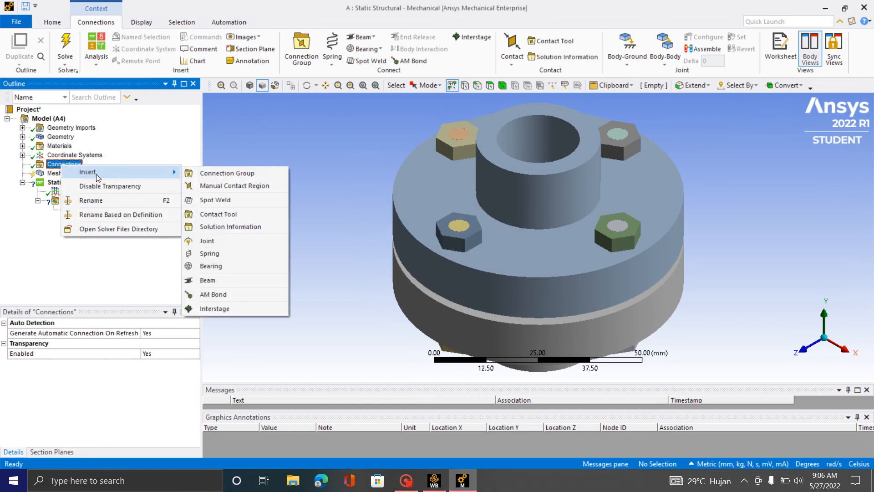
click(228, 175)
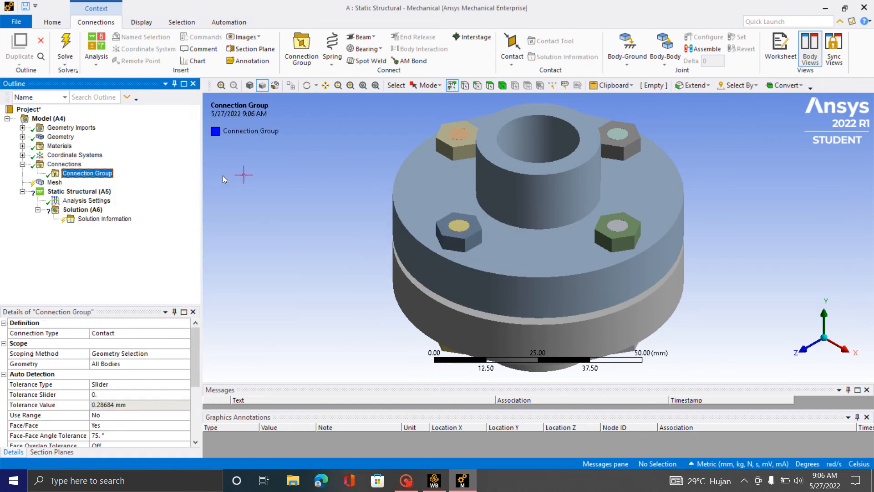
- Rename the new connection group as Bolt-nut
right_click(95, 174)
click(127, 276)
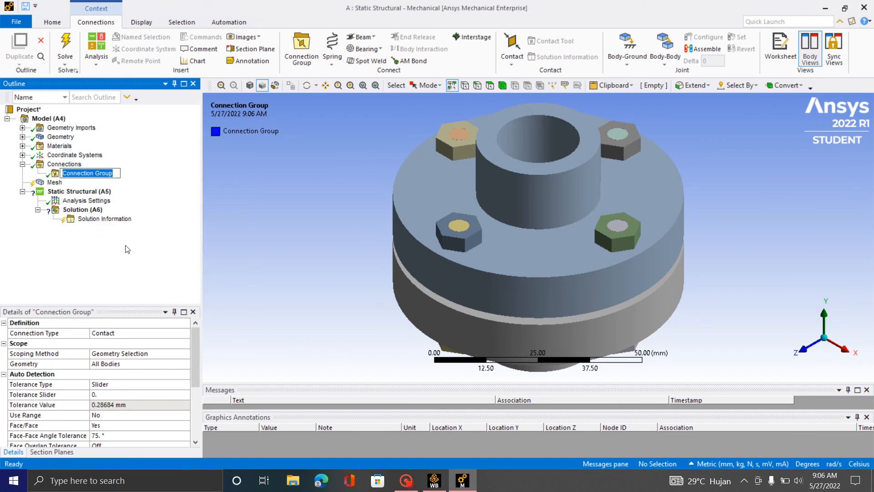
text(Bolt)
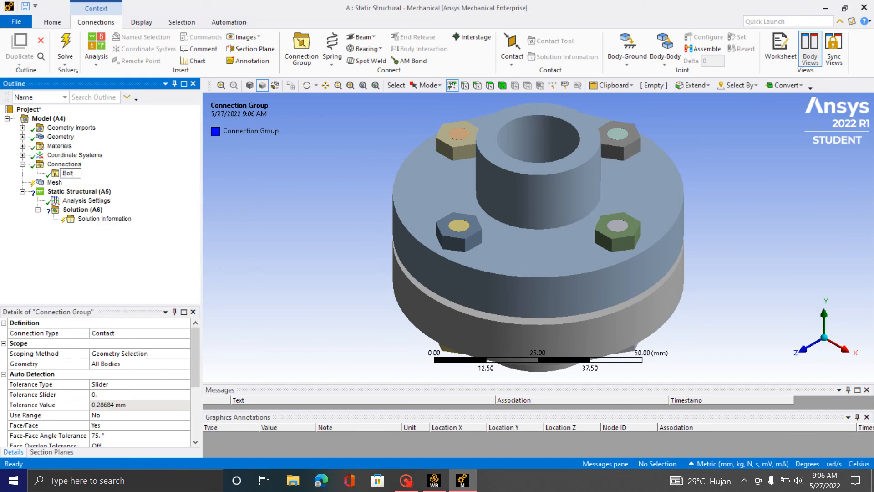
text(-nut)
key(Return)
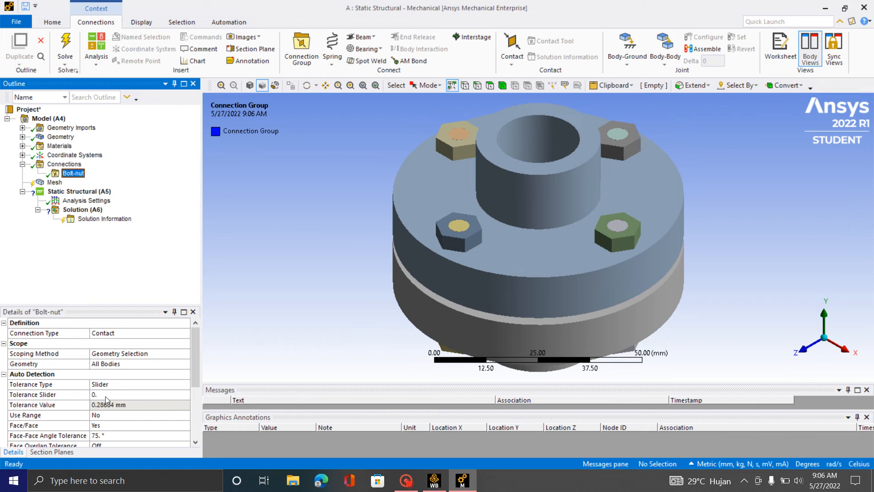
- Set the Bolt-nut group's auto-detection tolerance type to Value, with a tolerance value of 1 mm
click(106, 384)
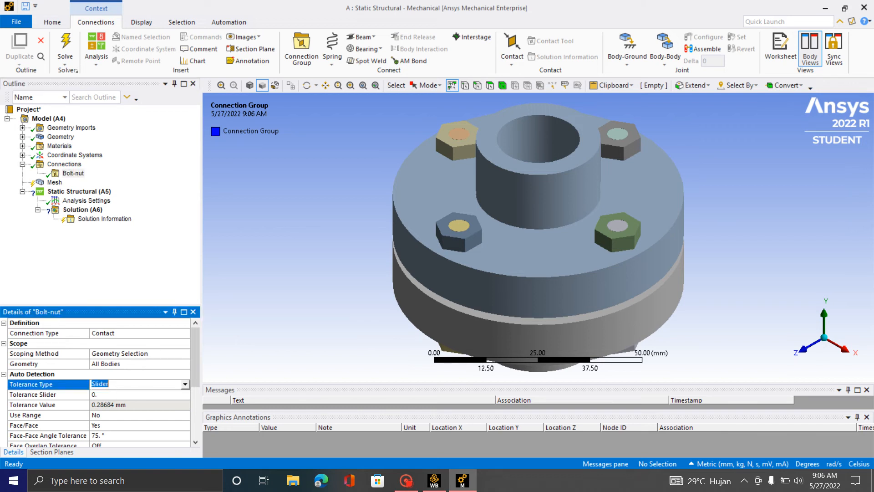
click(185, 385)
click(168, 400)
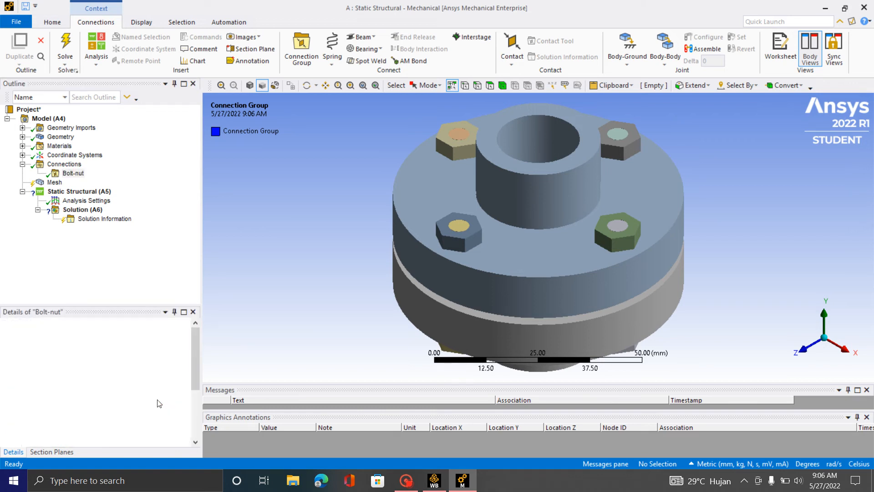
scroll(129, 406, down, 1)
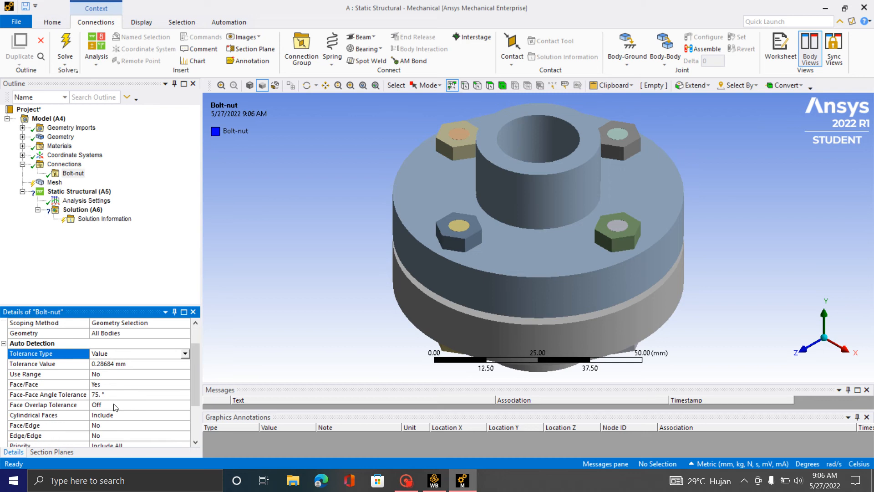
click(135, 363)
text(1)
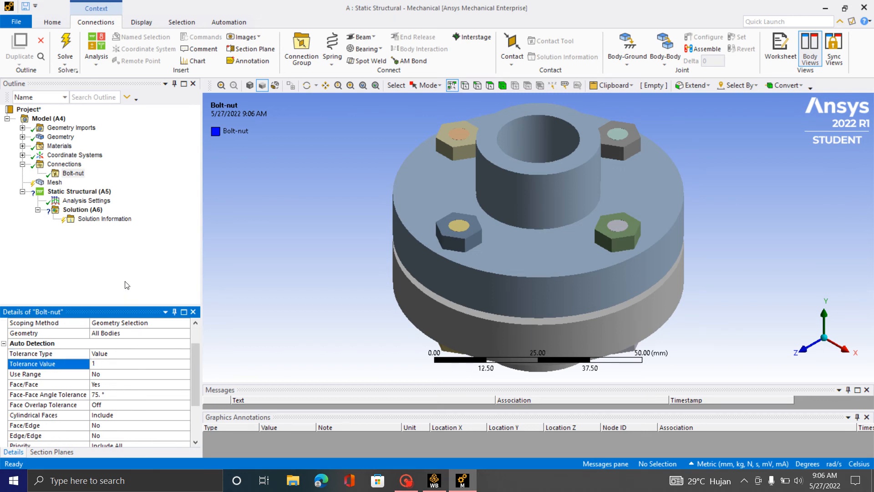
key(Return)
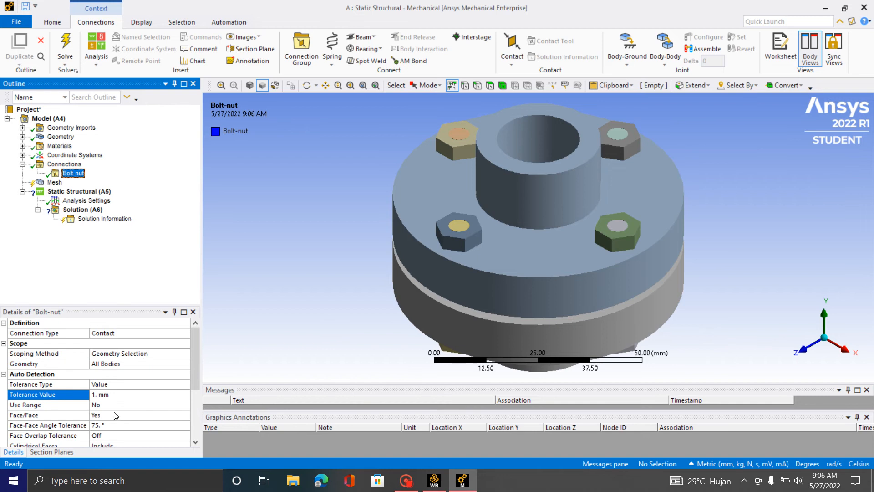
- Capture a screen snip of one side of the flange coupling, including a bolt and nut, and open it in Snip & Sketch
scroll(416, 199, up, 3)
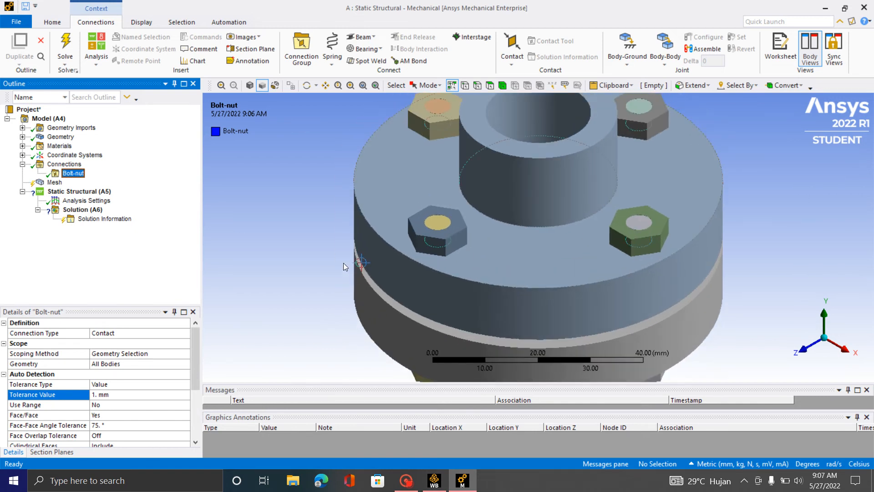
middle_drag(339, 192, 358, 237)
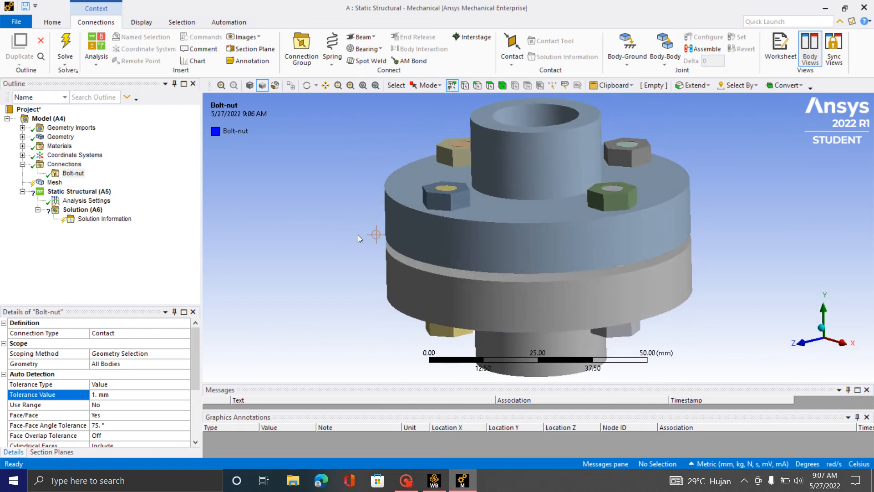
key(super+shift+s)
drag(370, 162, 491, 367)
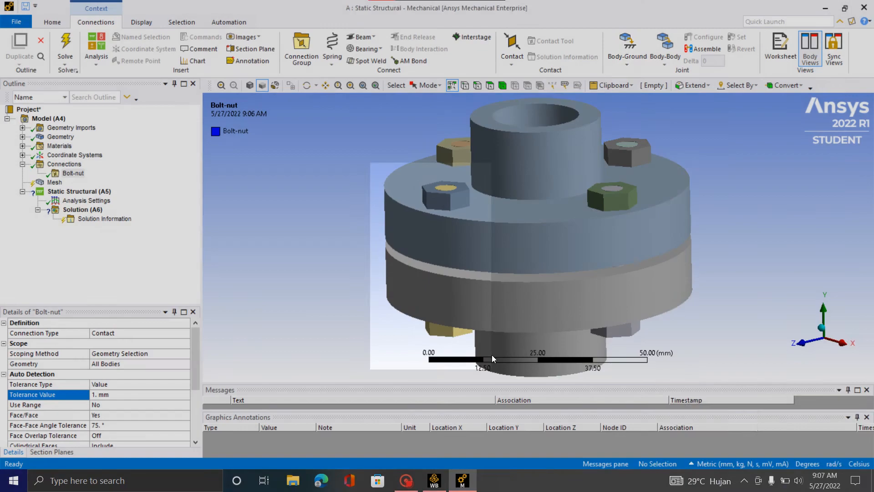
click(751, 357)
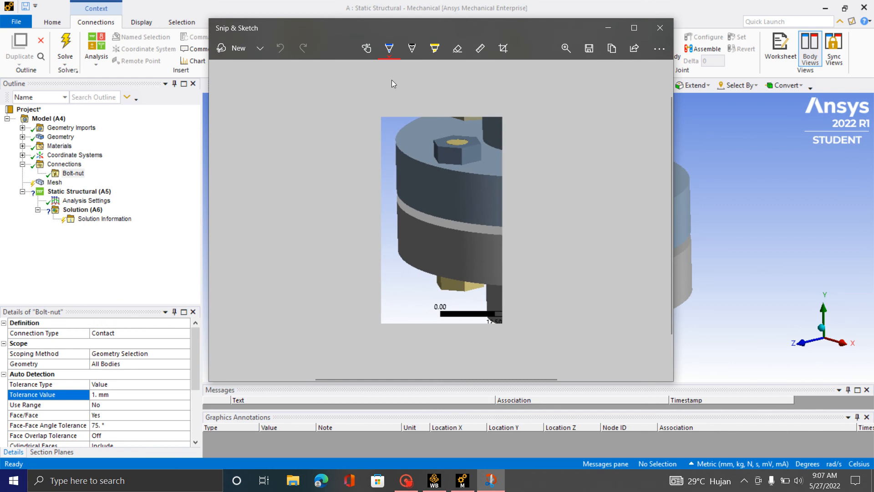
- Mark the nut-to-flange and flange-to-flange contact gaps on the snip with a red pen, and close Snip & Sketch
click(389, 48)
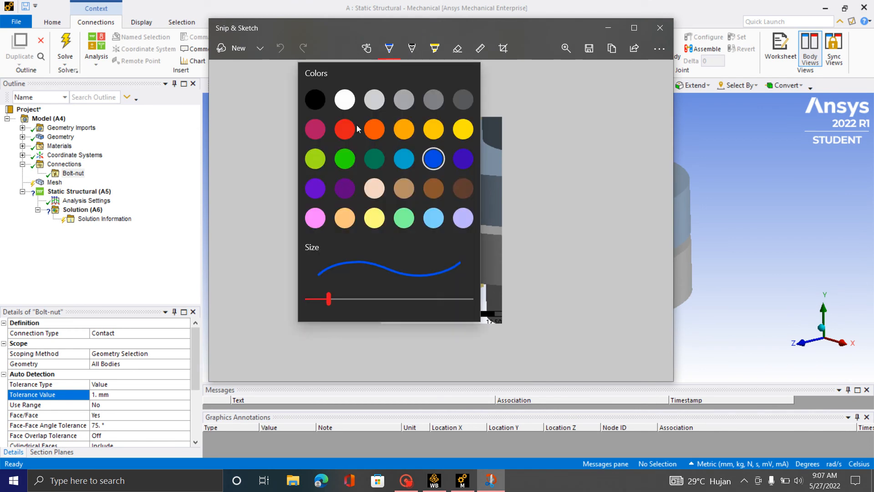
click(348, 129)
drag(398, 206, 395, 197)
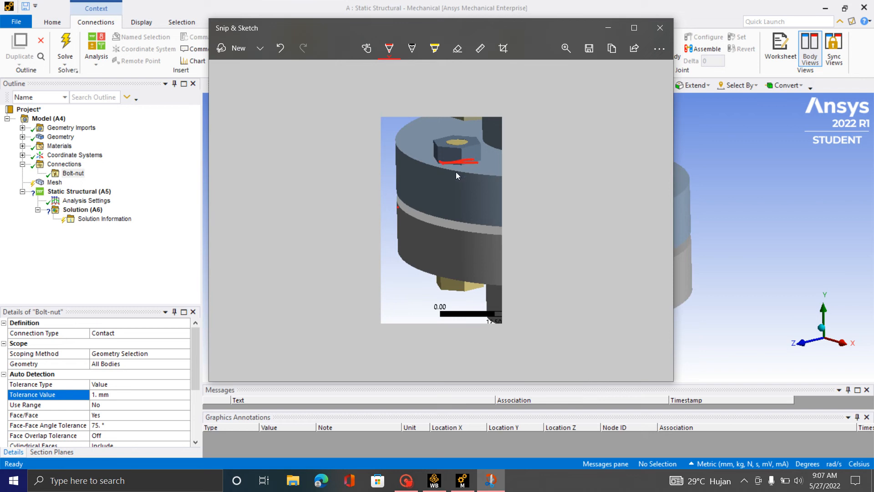
drag(446, 165, 474, 162)
mouse_move(479, 163)
mouse_down()
mouse_move(480, 182)
mouse_move(483, 165)
mouse_up()
mouse_move(485, 140)
mouse_down()
mouse_move(476, 127)
mouse_move(476, 134)
mouse_up()
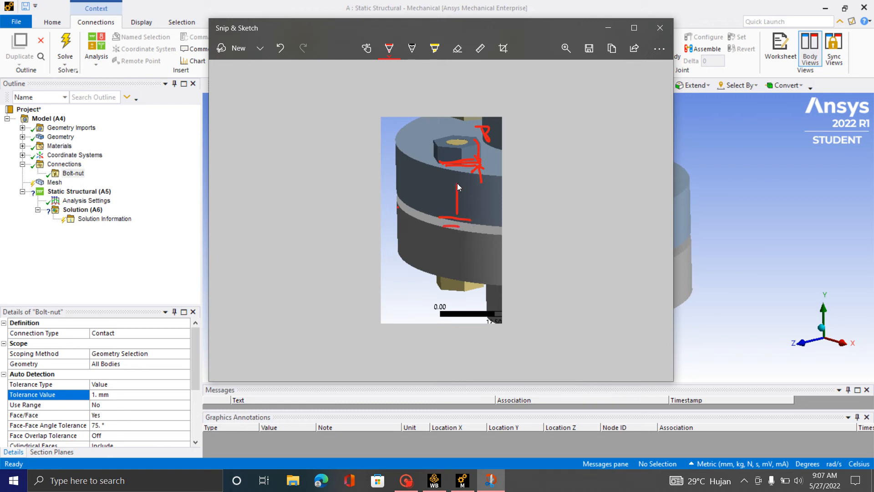
drag(457, 229, 457, 256)
mouse_move(457, 227)
mouse_down()
mouse_move(453, 235)
mouse_move(463, 235)
mouse_up()
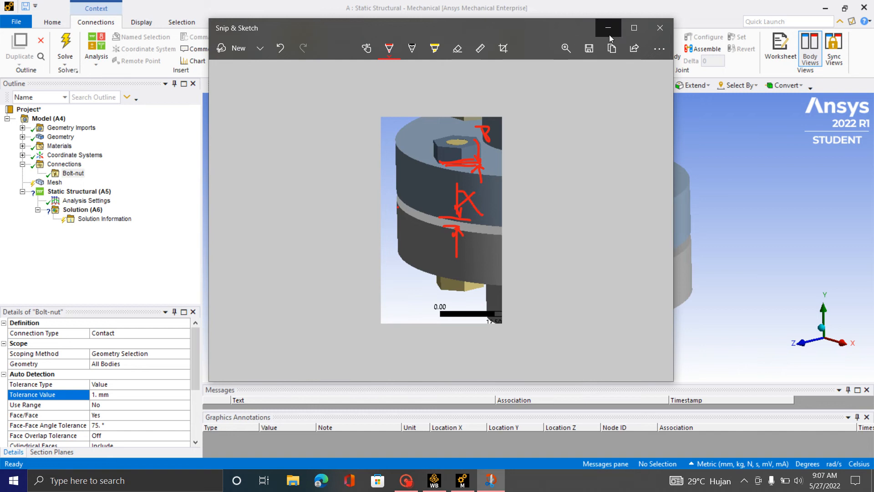
click(660, 28)
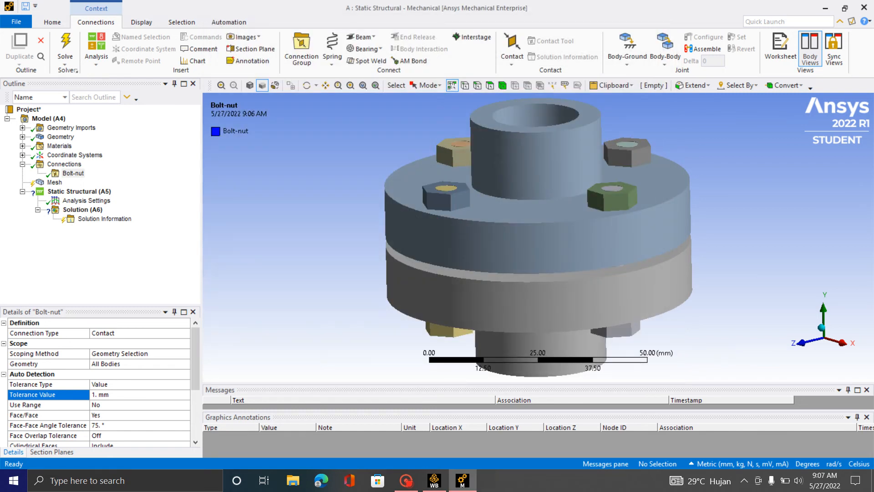
- Hide the upper flange body
scroll(113, 362, down, 3)
scroll(112, 362, up, 2)
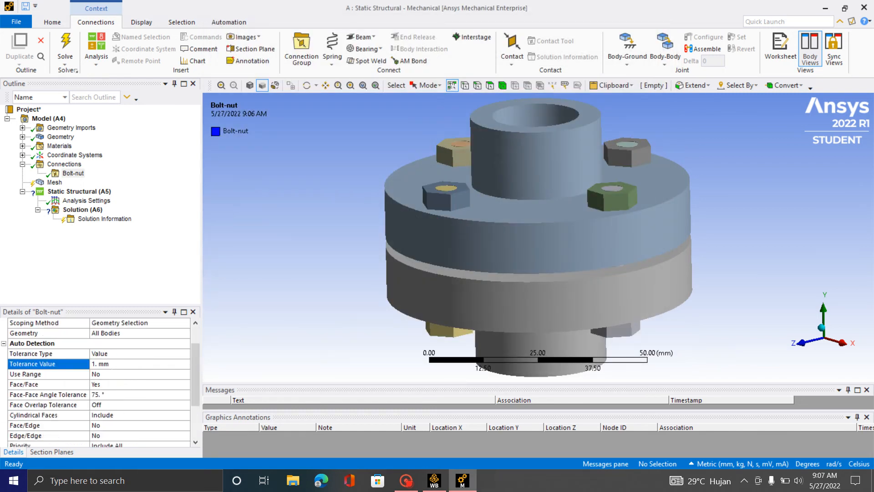
scroll(356, 234, down, 2)
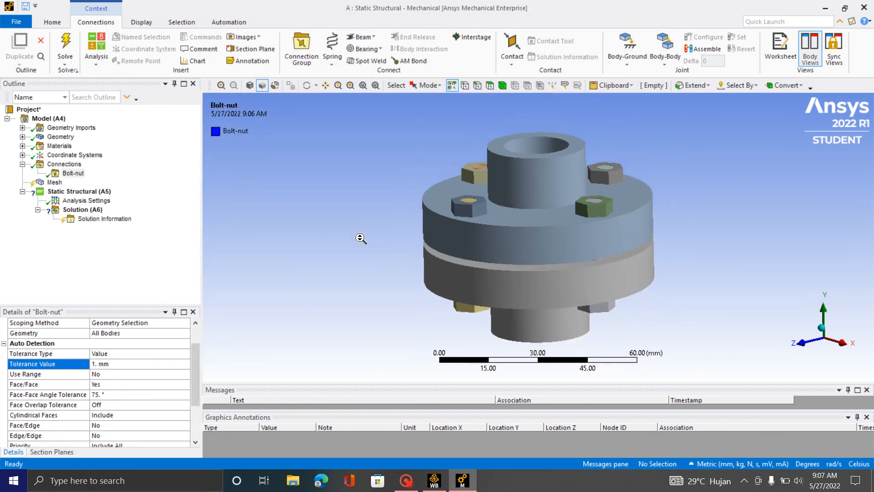
middle_drag(568, 270, 623, 289)
drag(634, 274, 582, 299)
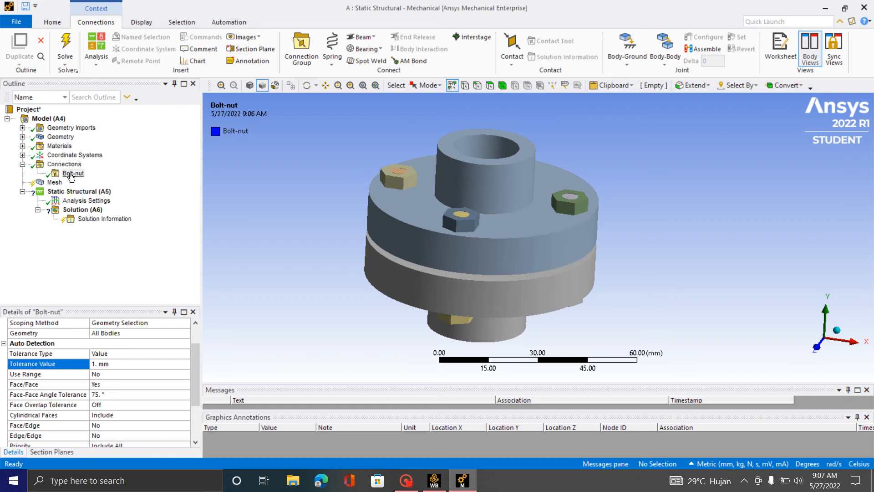
click(494, 250)
right_click(494, 250)
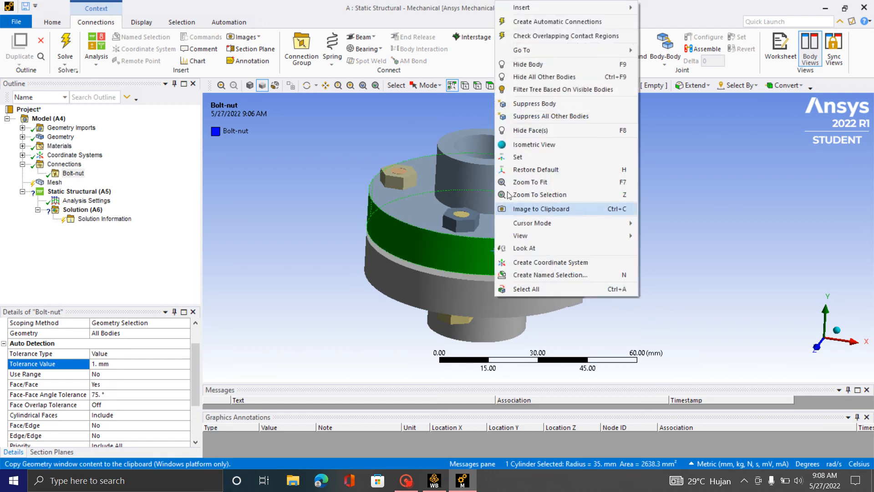
click(535, 67)
- Hide the lower flange and the ring-shaped gasket, leaving only the bolts and nuts displayed
right_click(495, 287)
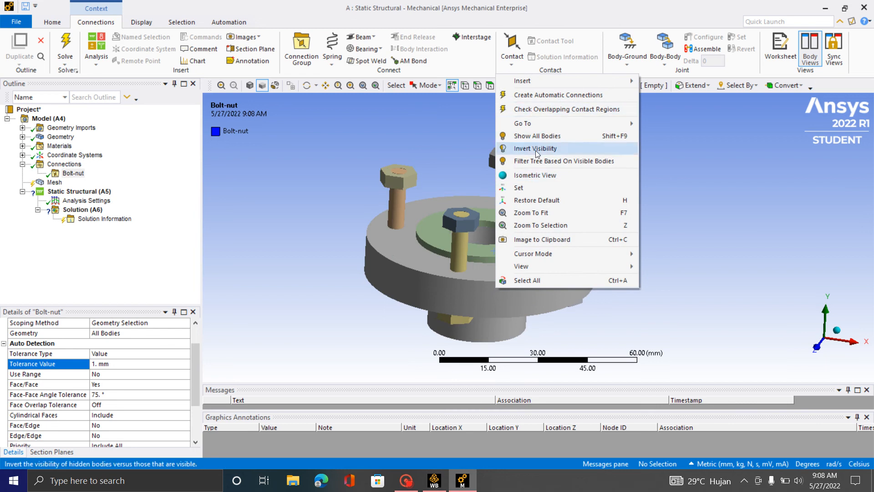
click(448, 290)
right_click(448, 290)
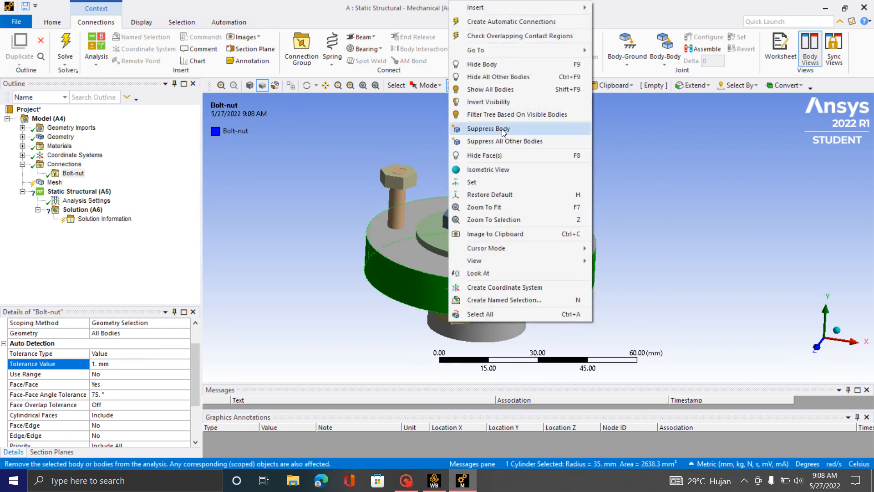
click(483, 67)
click(495, 255)
right_click(495, 255)
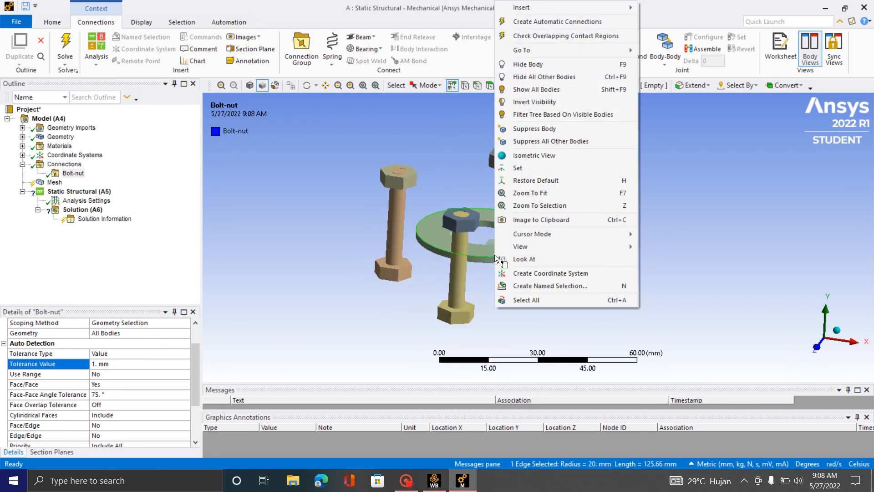
click(531, 68)
- Scope the Bolt-nut group's geometry to the eight bolt and nut bodies using Box Select
scroll(486, 269, down, 3)
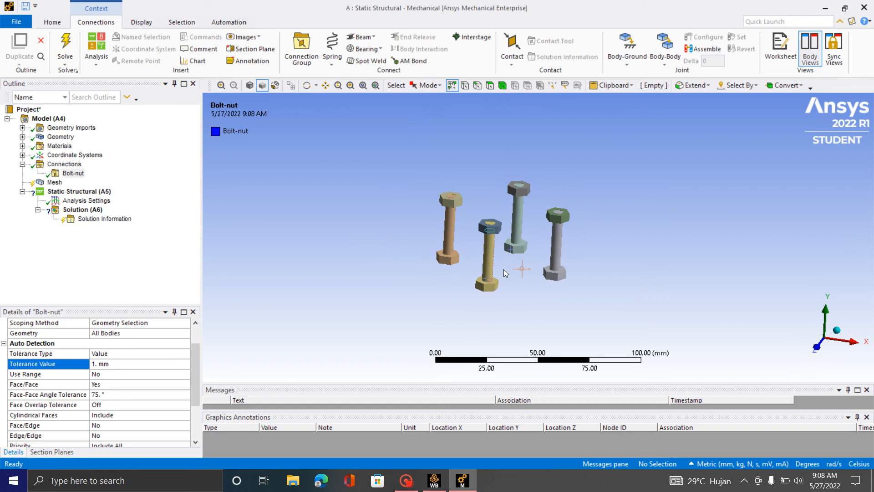
scroll(129, 384, up, 2)
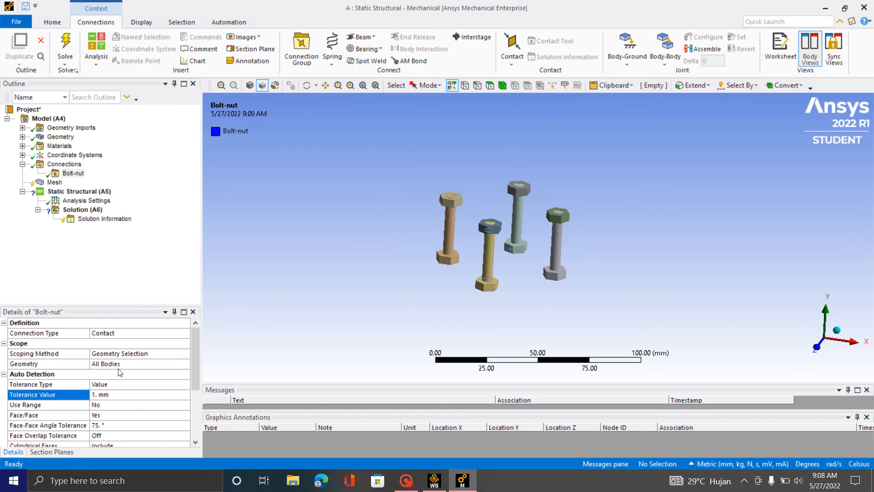
click(128, 364)
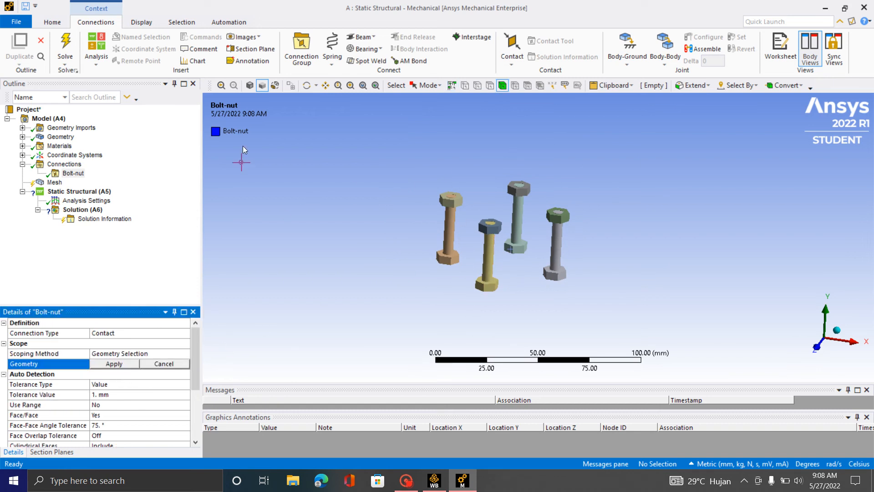
click(433, 85)
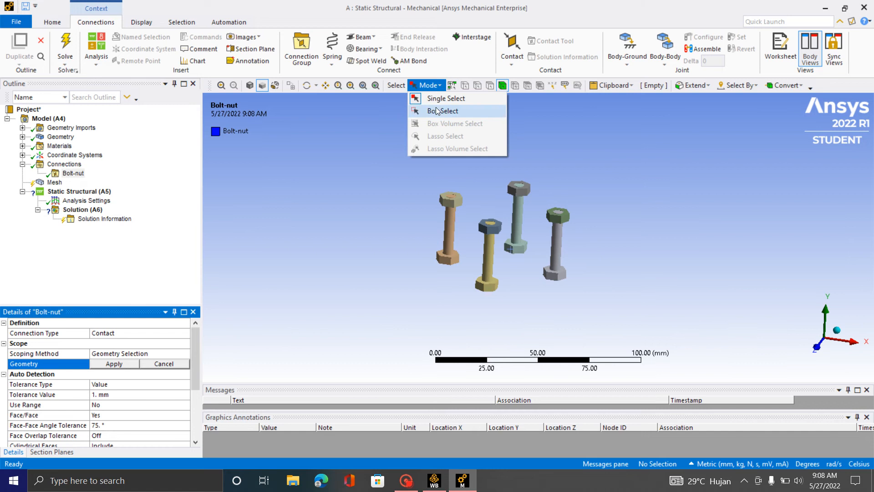
click(440, 109)
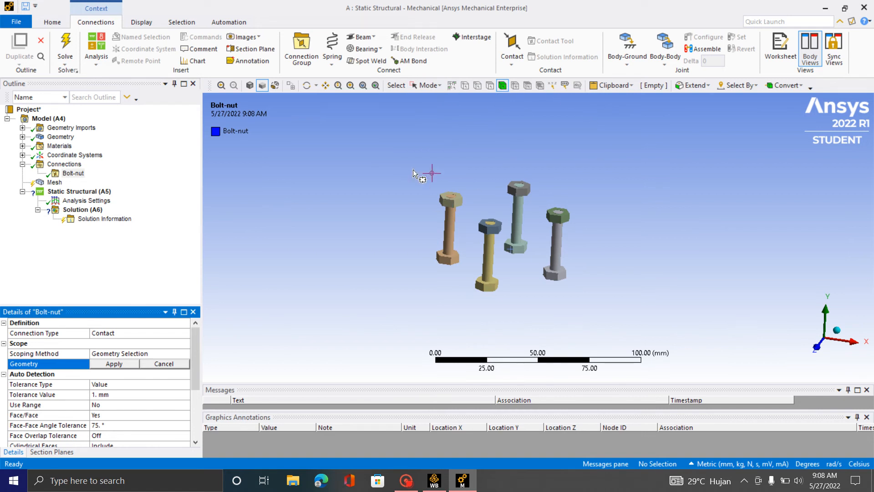
drag(409, 154, 608, 318)
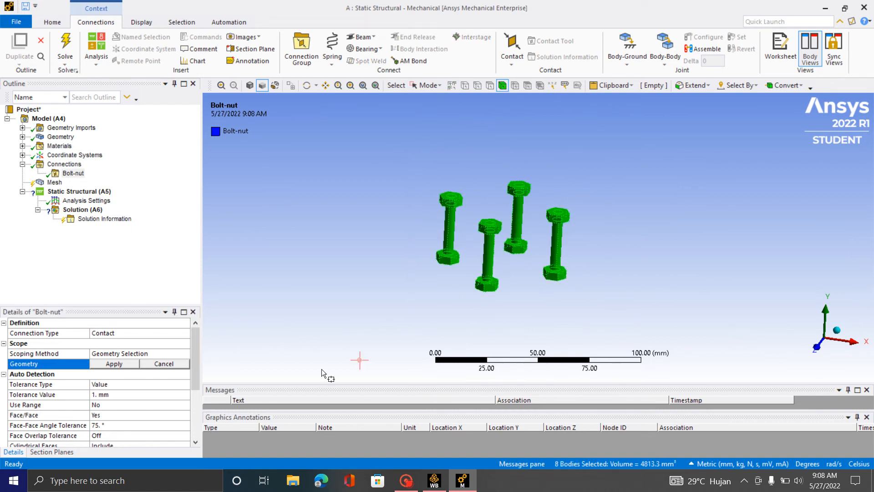
click(113, 364)
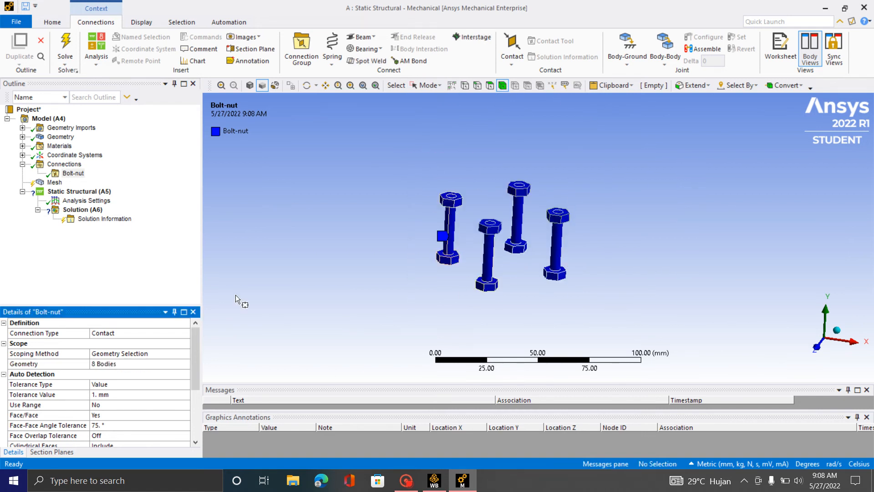
- Create automatic connections for the Bolt-nut group
scroll(524, 241, up, 3)
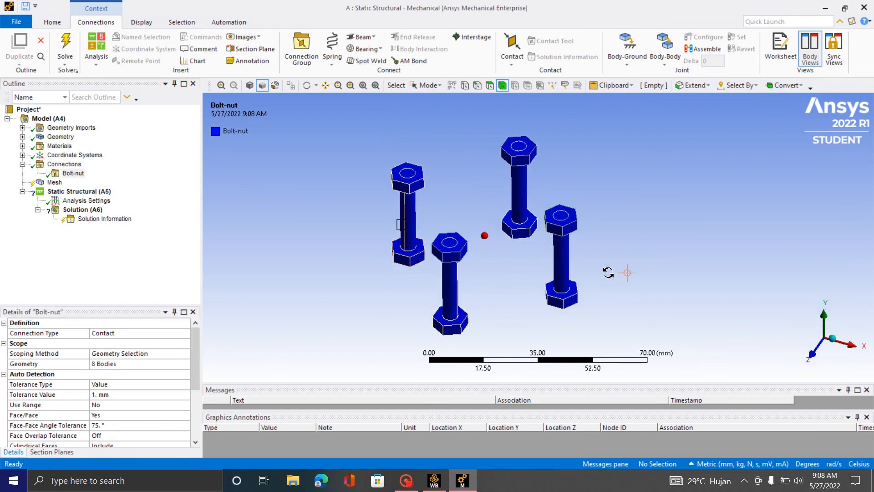
scroll(496, 211, down, 1)
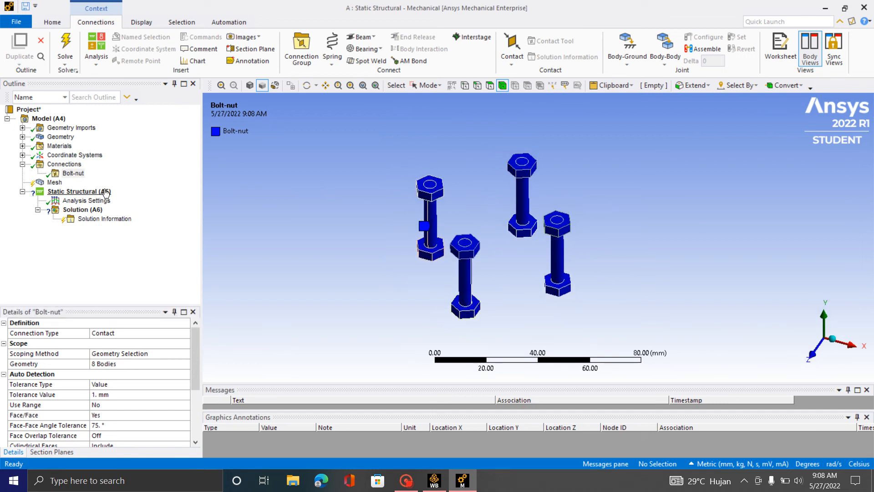
right_click(72, 176)
mouse_move(103, 182)
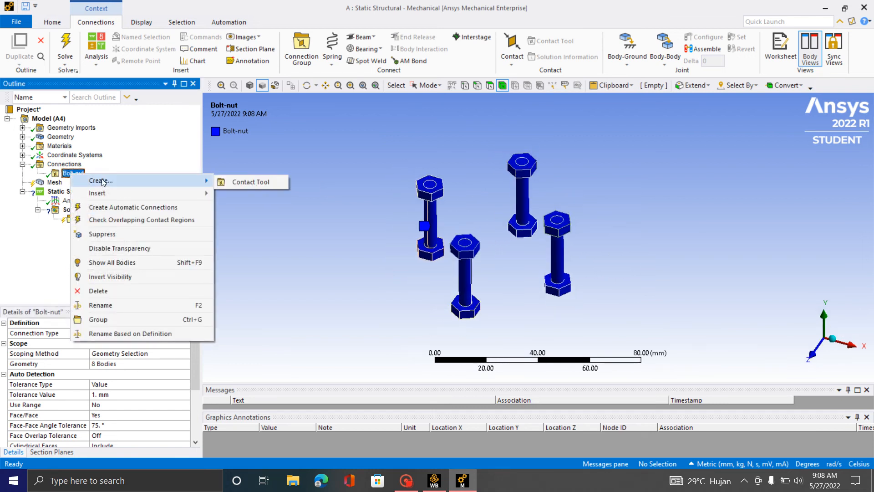
click(124, 209)
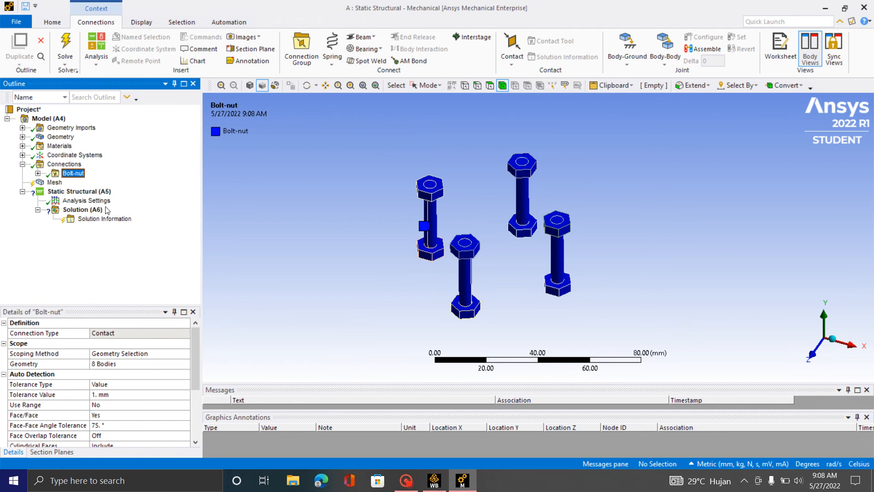
- Examine the contact and target bodies of the first contact region in the Bolt-nut group
click(38, 173)
click(98, 182)
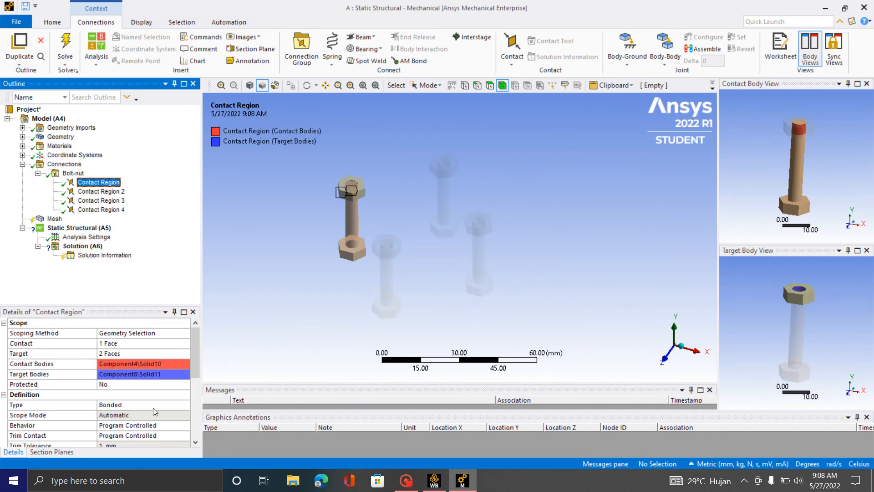
scroll(798, 123, up, 4)
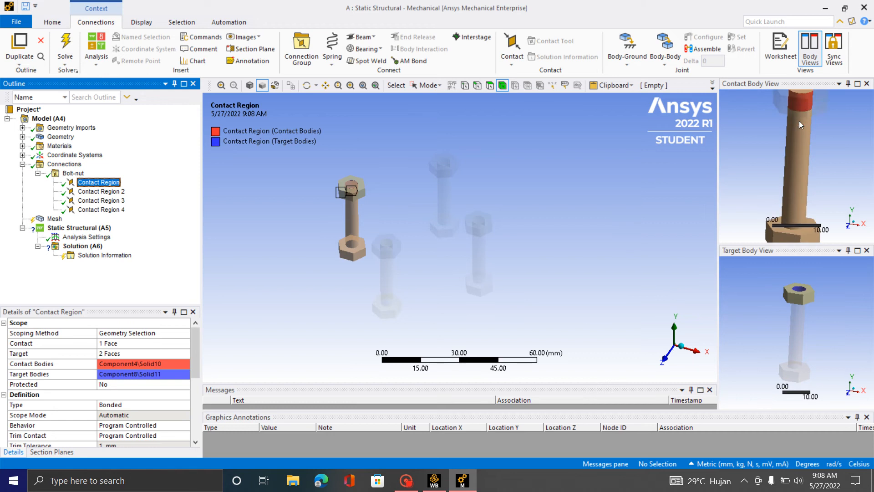
scroll(798, 144, down, 3)
scroll(797, 116, up, 4)
scroll(797, 145, down, 4)
middle_drag(798, 148, 799, 117)
middle_drag(826, 352, 821, 309)
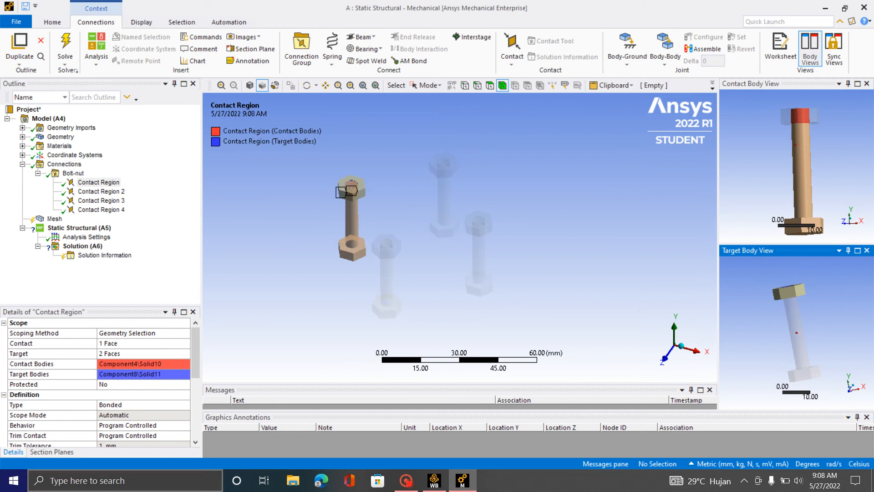
click(38, 173)
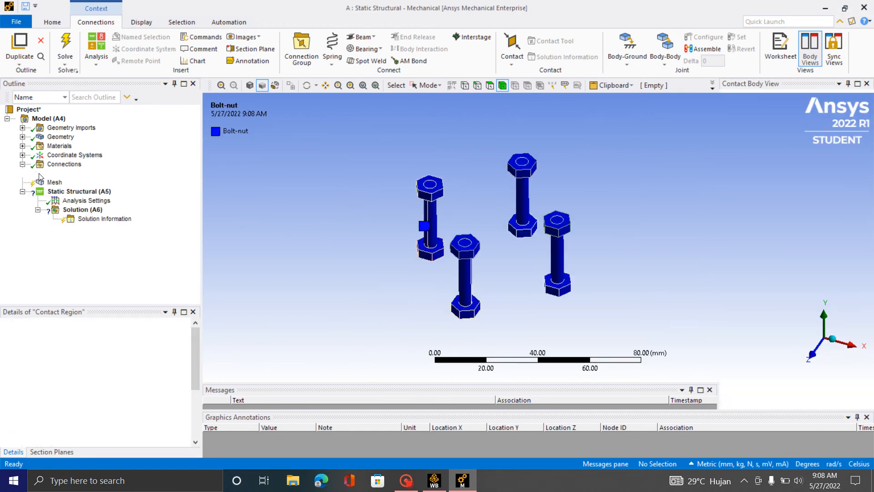
- Show all bodies of the flange coupling and select the Connections branch
right_click(323, 228)
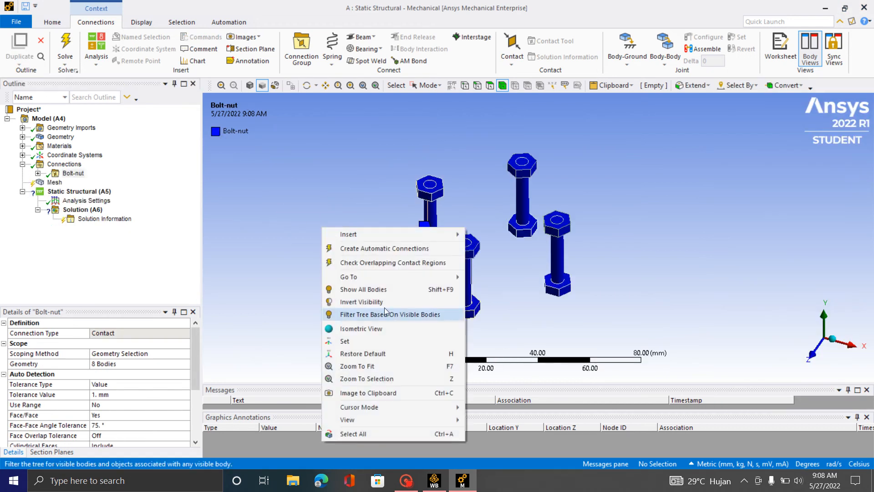
click(372, 289)
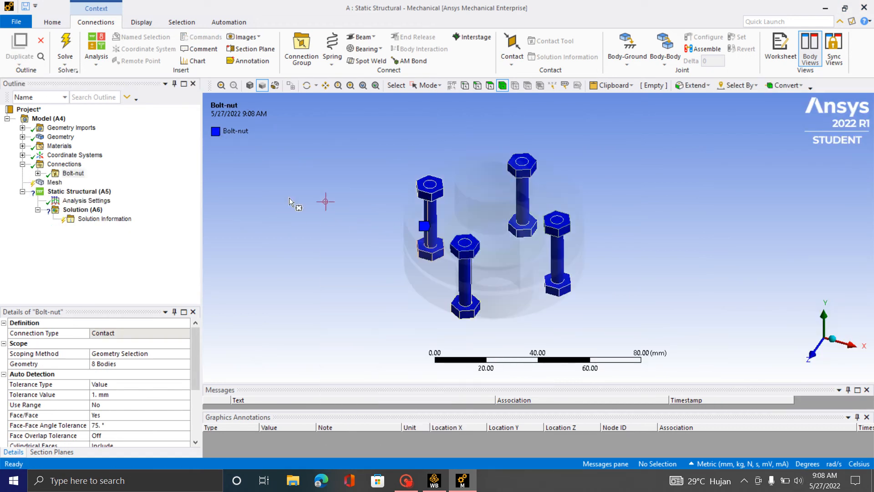
click(56, 165)
- Examine where the bolt heads and nuts meet the flange faces on both sides of the coupling
scroll(416, 238, down, 2)
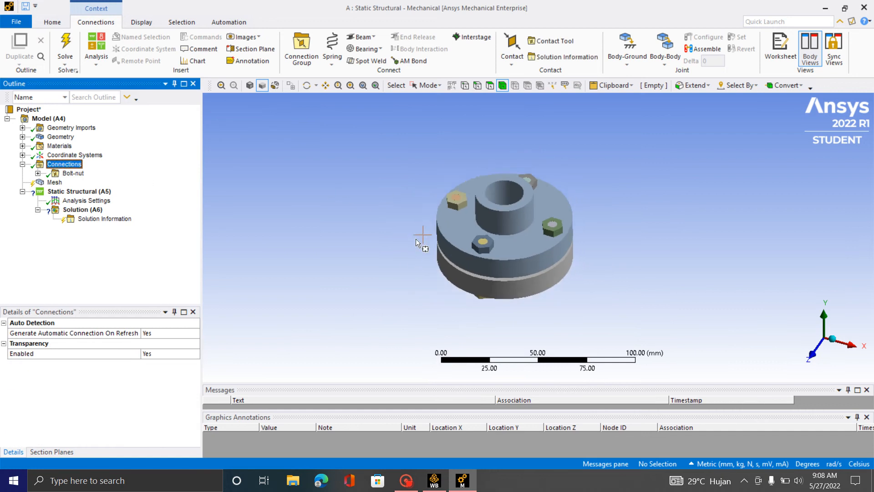
scroll(504, 264, up, 3)
middle_drag(504, 264, 521, 280)
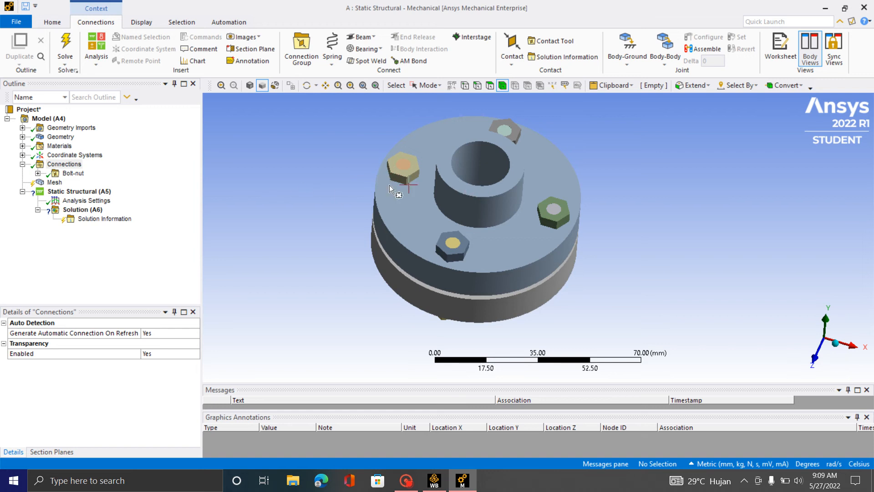
scroll(392, 192, up, 4)
middle_drag(455, 255, 500, 109)
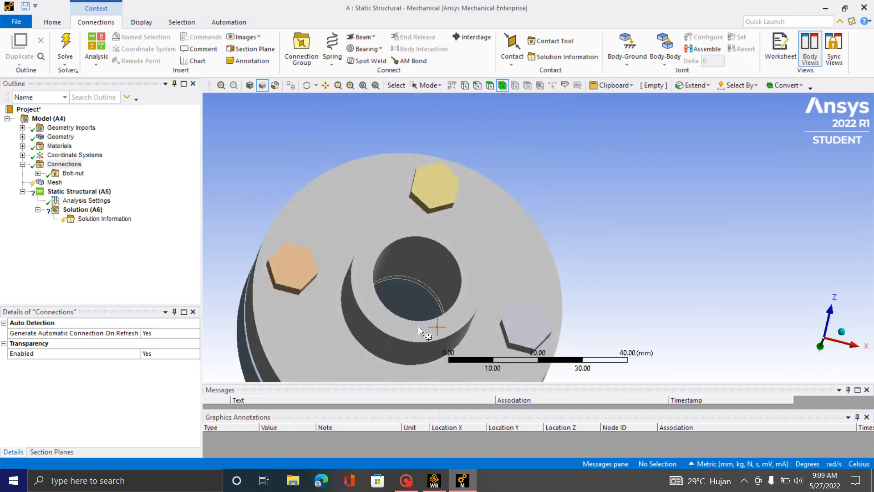
middle_drag(419, 330, 400, 278)
scroll(519, 195, down, 5)
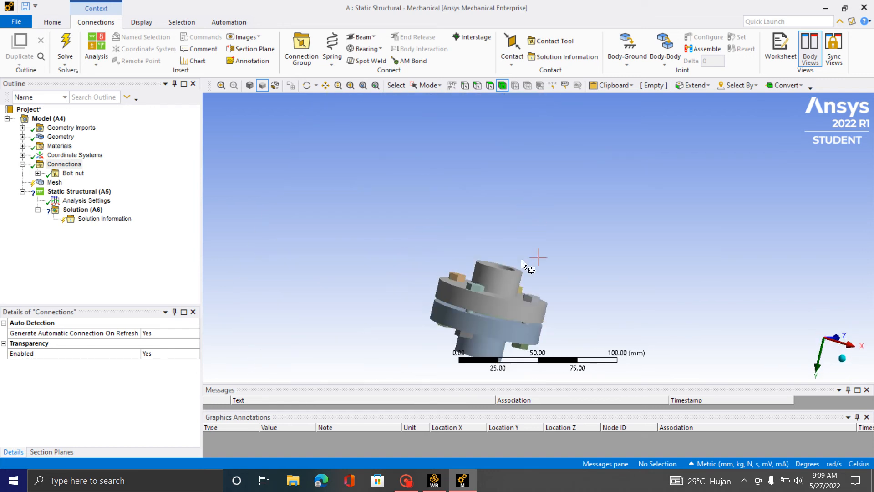
middle_drag(522, 260, 521, 301)
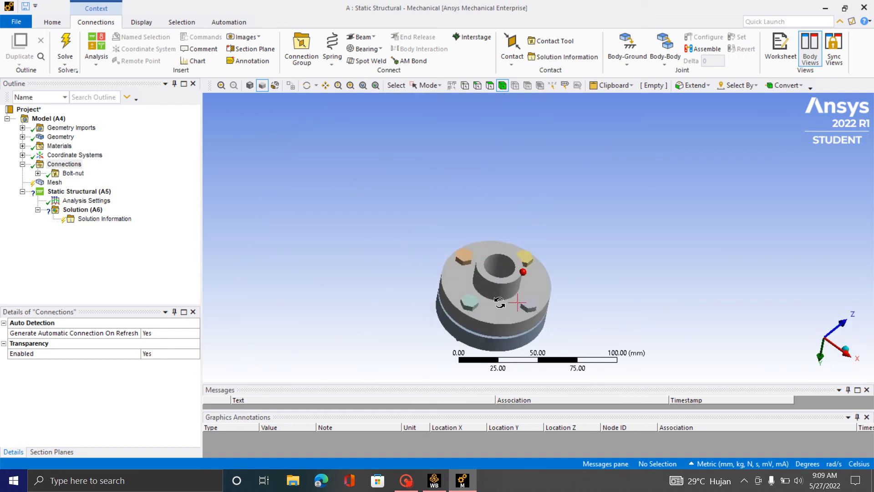
- Insert a new connection group under Connections and rename it Flange-Bolt
right_click(64, 166)
mouse_move(108, 171)
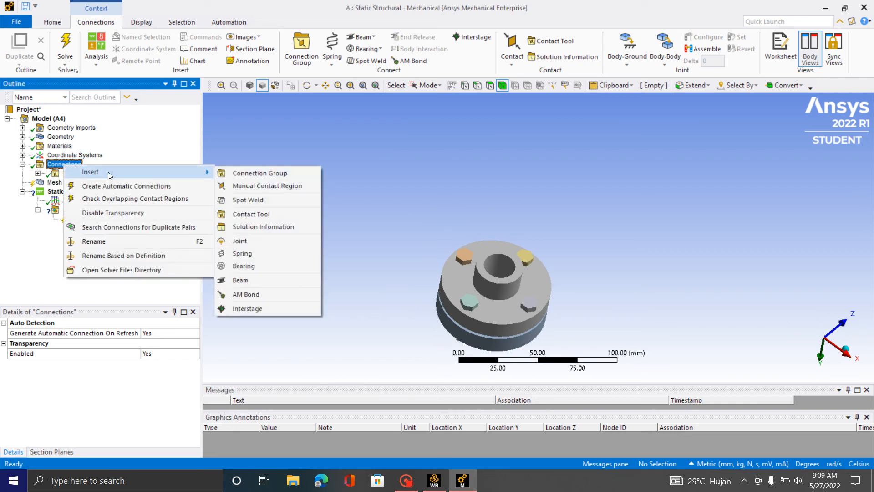
click(247, 172)
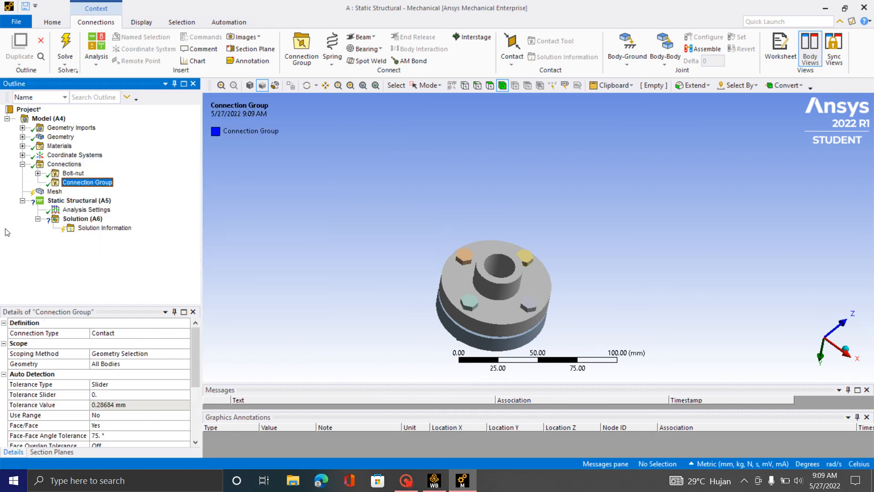
right_click(68, 183)
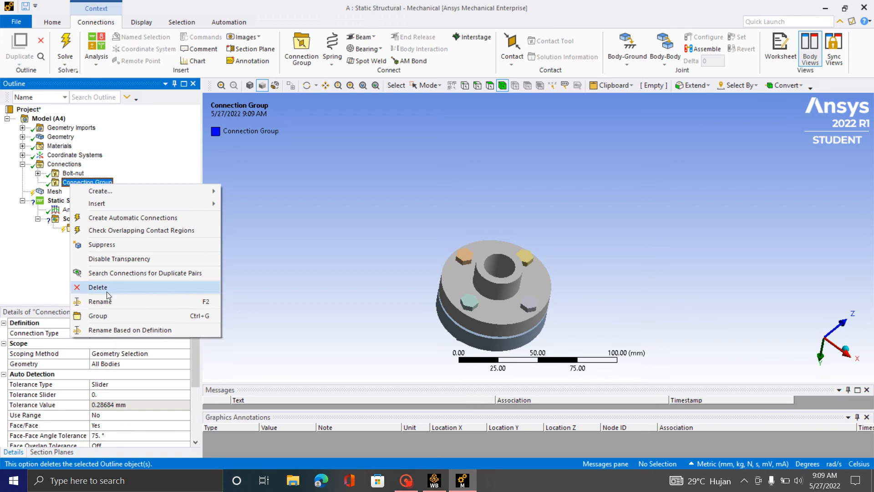
click(107, 297)
text(Flange-Bolt)
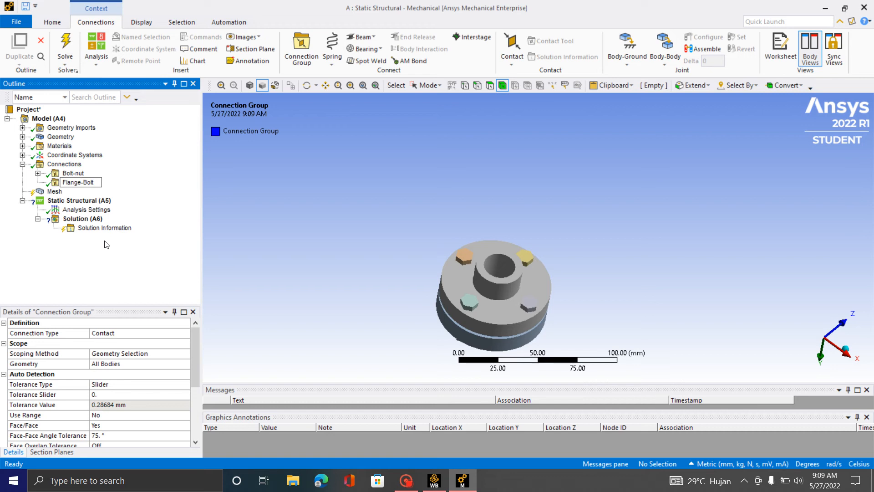
key(Return)
- Display the connection objects that can be inserted into the Flange-Bolt group
right_click(85, 185)
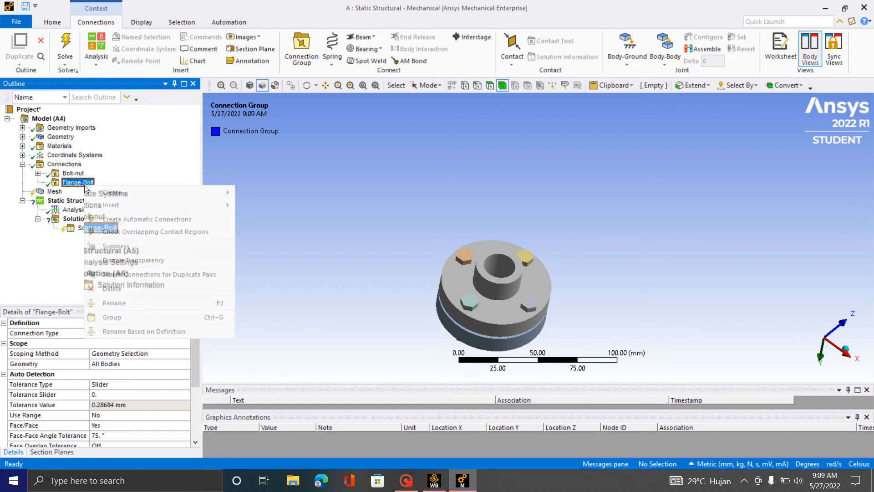
mouse_move(123, 204)
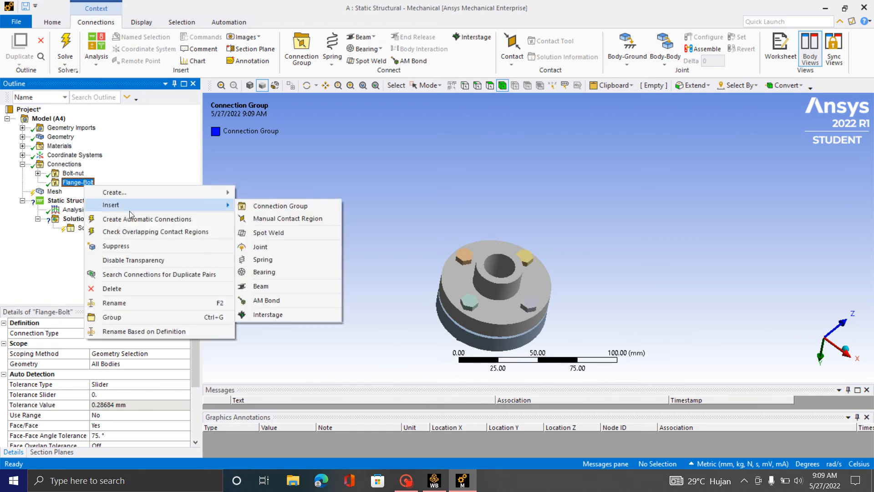
- Add a manual contact region to the Flange-Bolt connection group
click(290, 219)
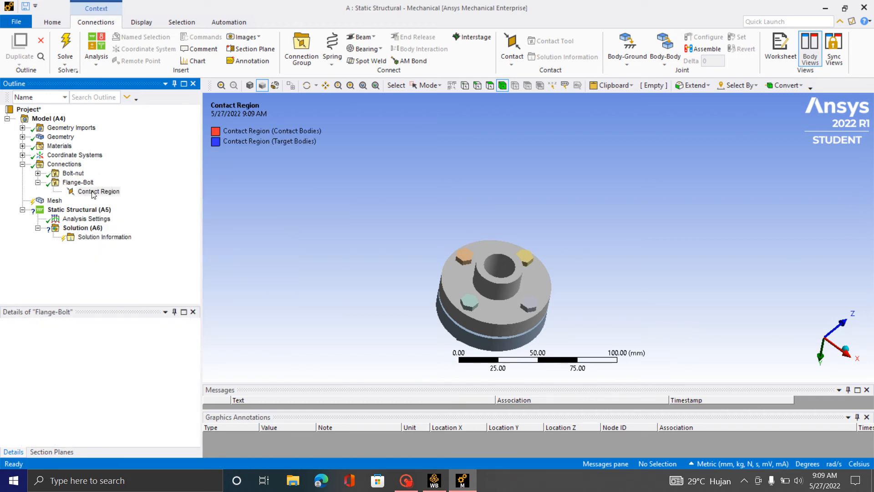
right_click(95, 192)
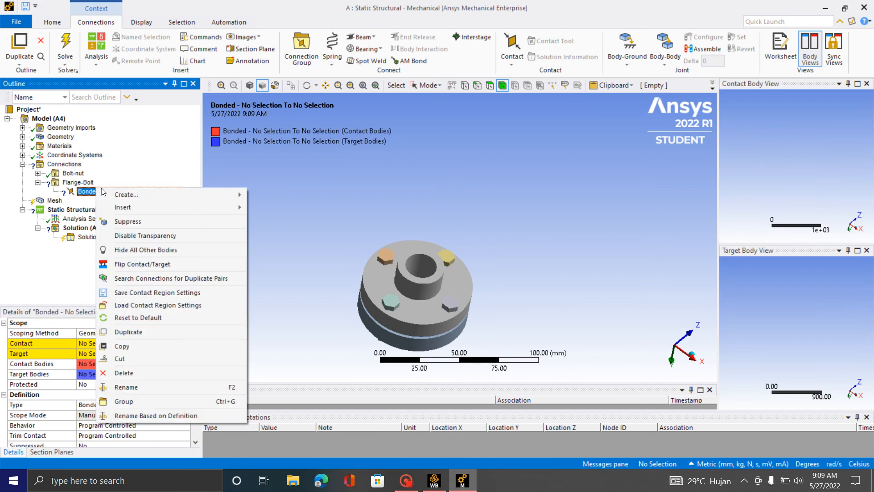
mouse_move(136, 209)
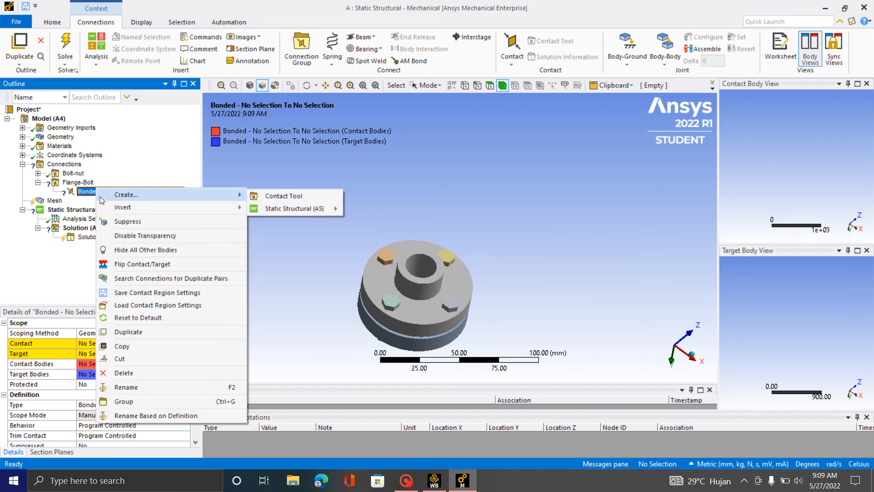
click(24, 296)
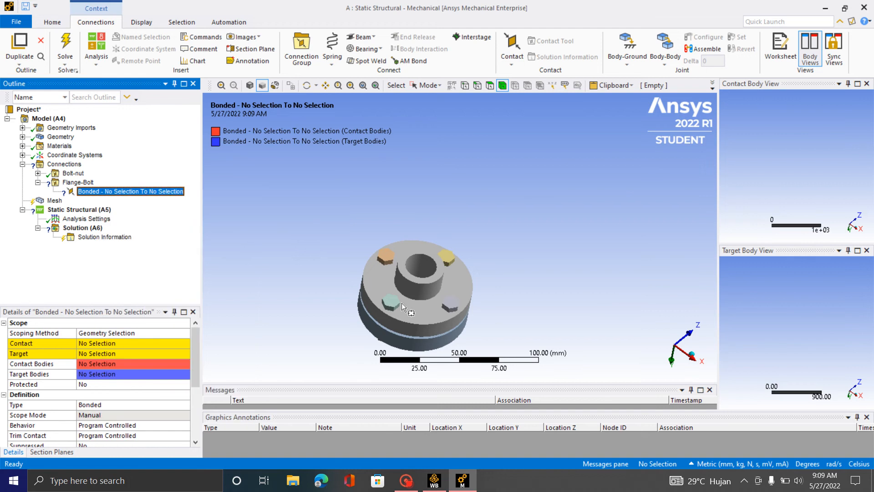
- Assign the upper flange's top face, around the bolt heads, as the target of the new contact region
middle_drag(402, 306, 414, 340)
click(350, 86)
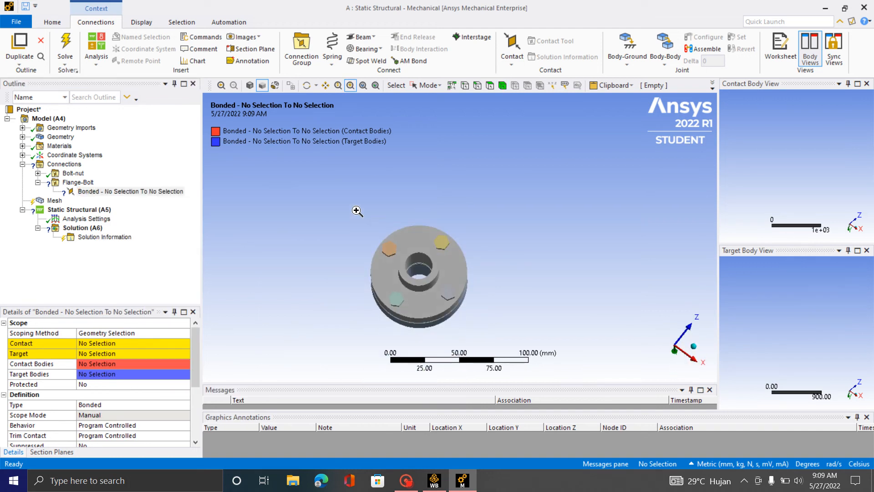
drag(356, 208, 475, 346)
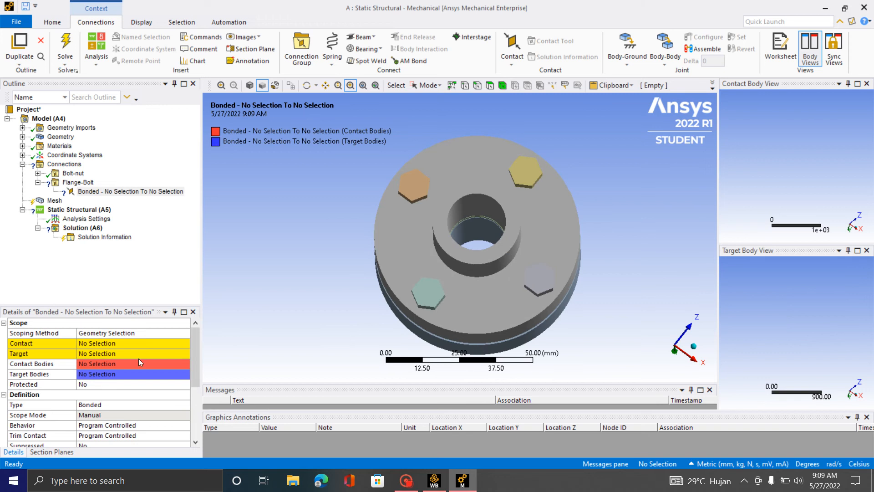
click(102, 357)
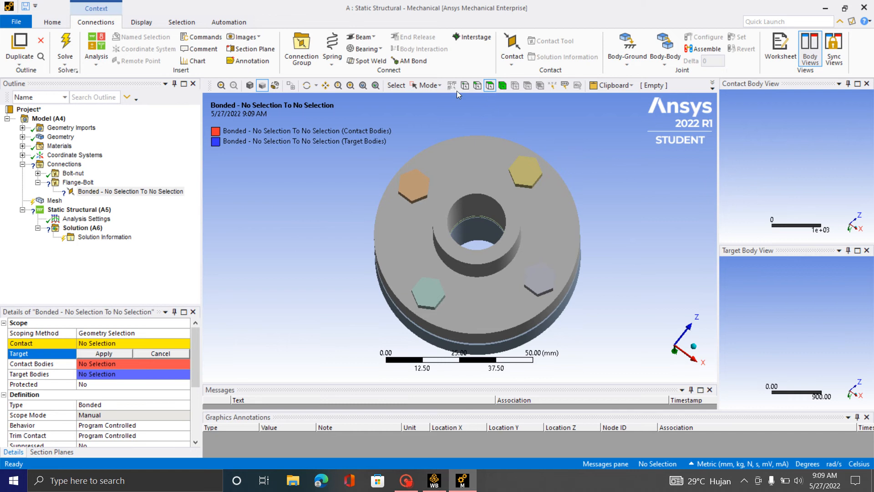
click(423, 85)
click(434, 97)
click(403, 265)
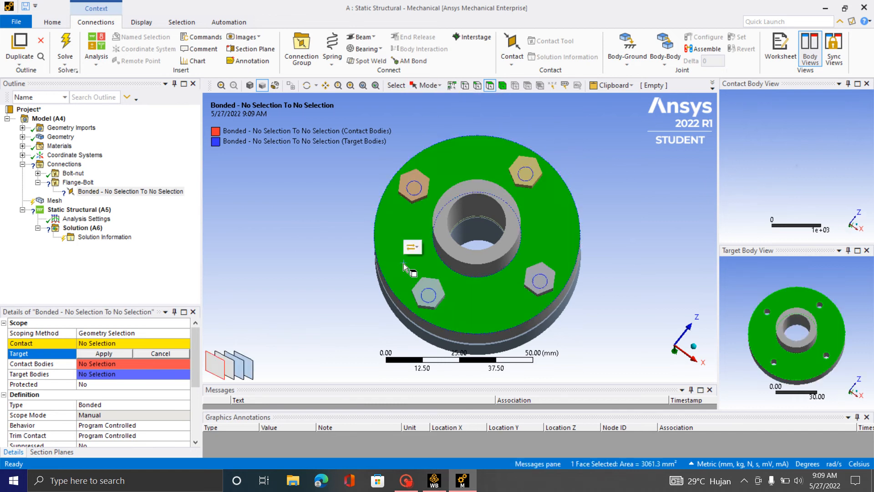
middle_drag(446, 294, 460, 279)
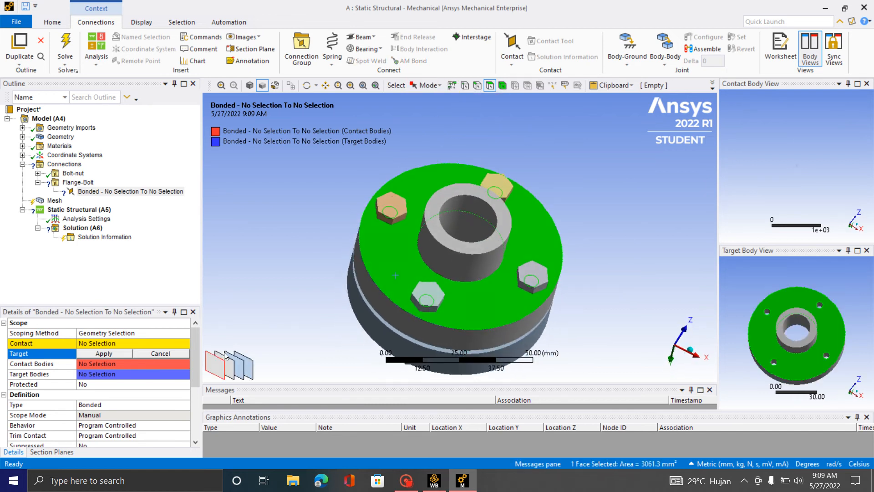
click(104, 353)
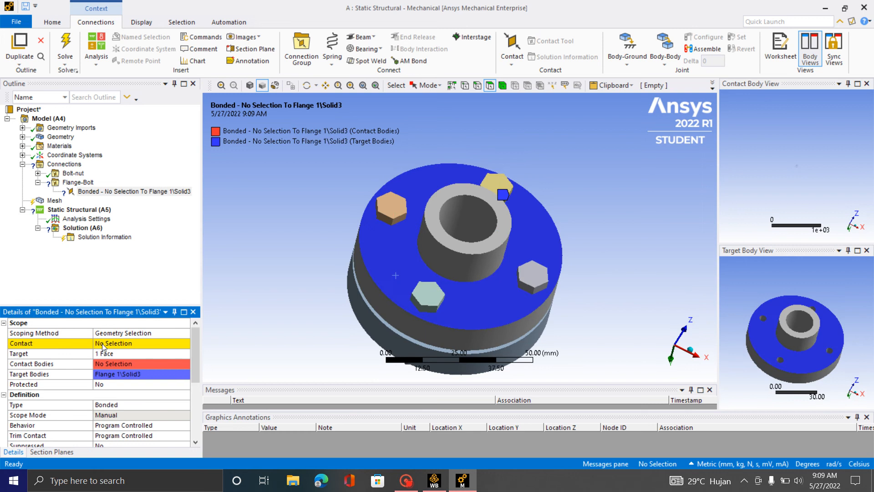
- Set the contact region's type to Frictional with a friction coefficient of 0.2
scroll(125, 411, down, 1)
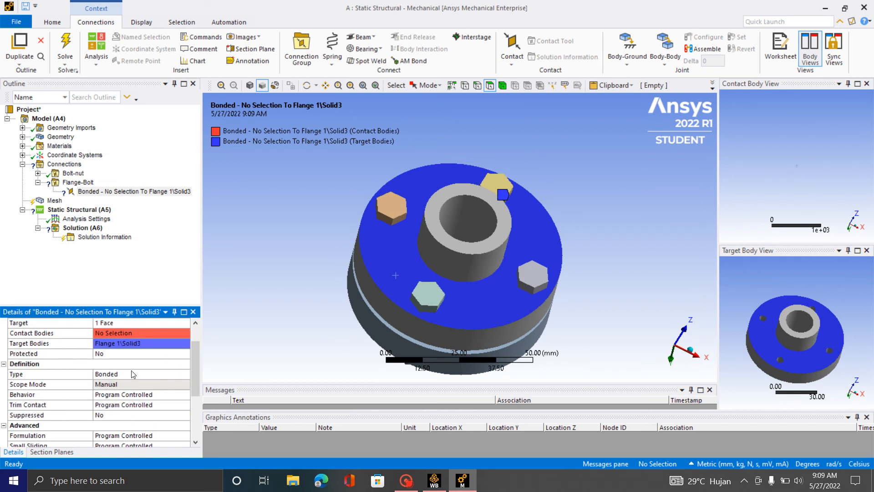
middle_drag(437, 284, 360, 247)
scroll(345, 260, up, 2)
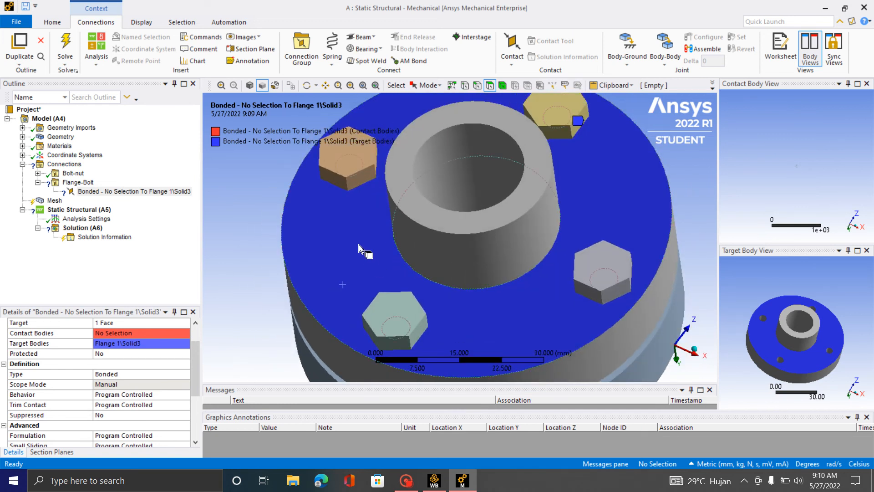
click(166, 384)
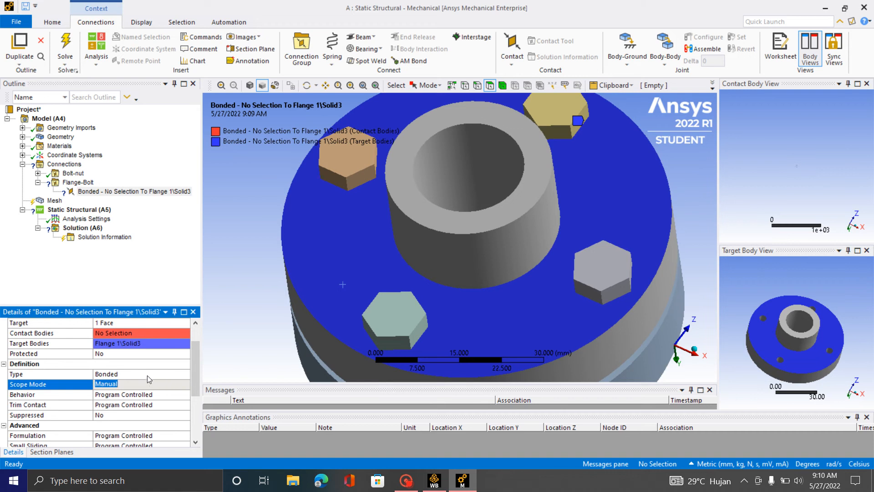
click(148, 376)
click(184, 375)
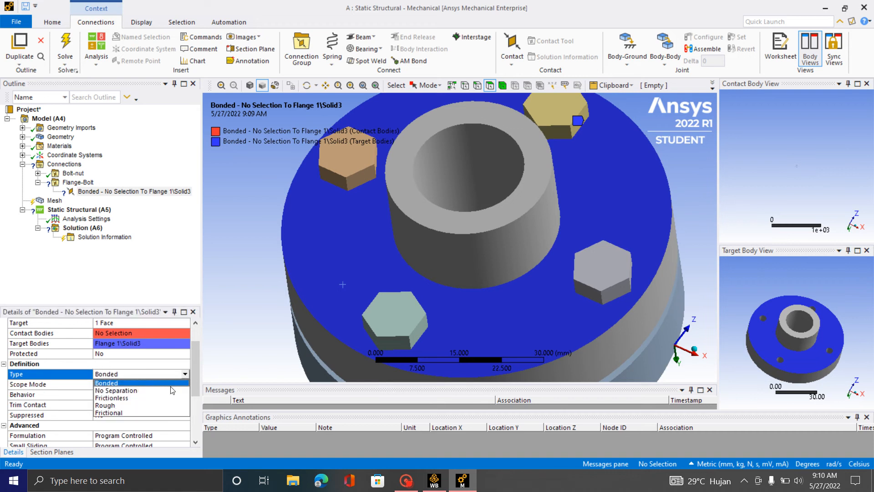
click(153, 412)
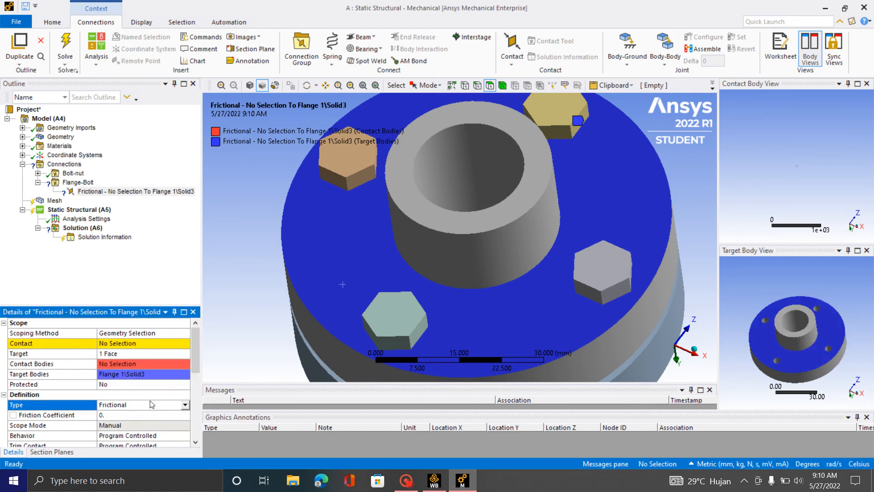
scroll(401, 255, down, 4)
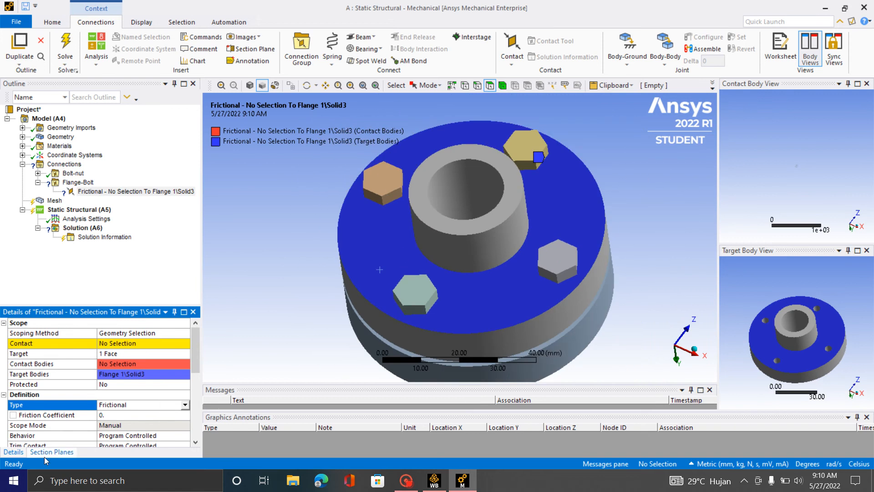
click(120, 416)
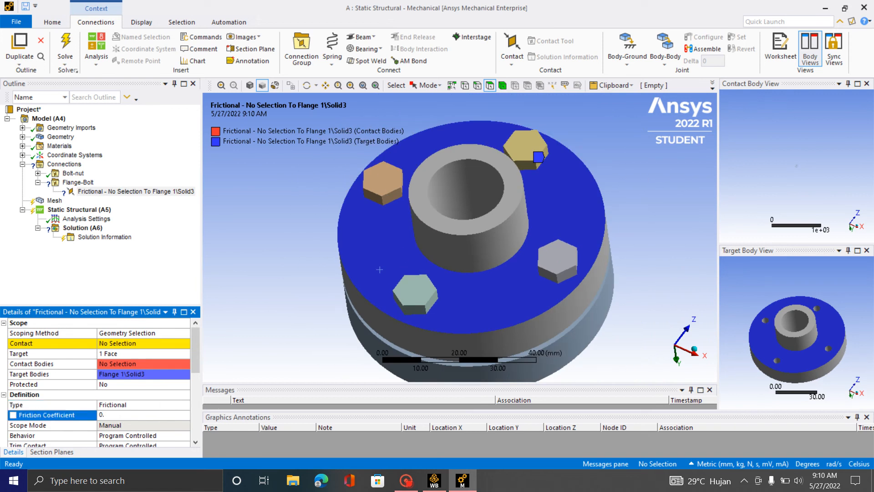
click(106, 272)
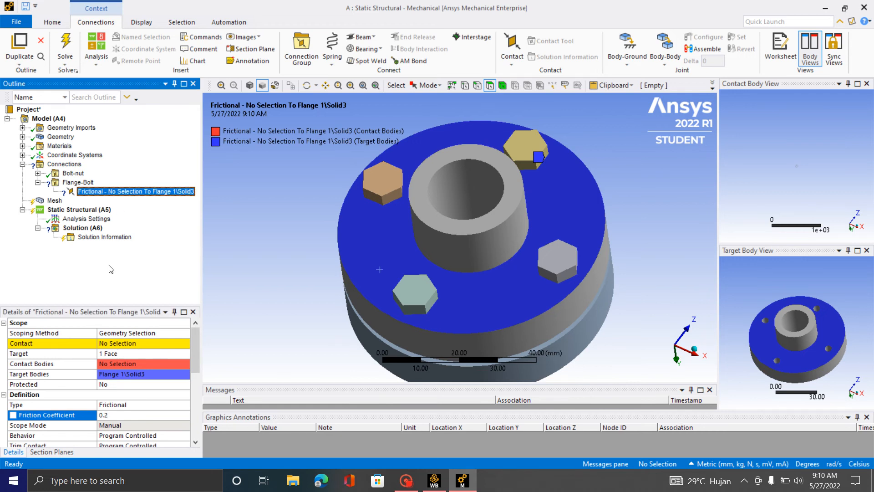
- Duplicate the frictional contact region three times so the Flange-Bolt group has one region for each of the four bolts
right_click(116, 192)
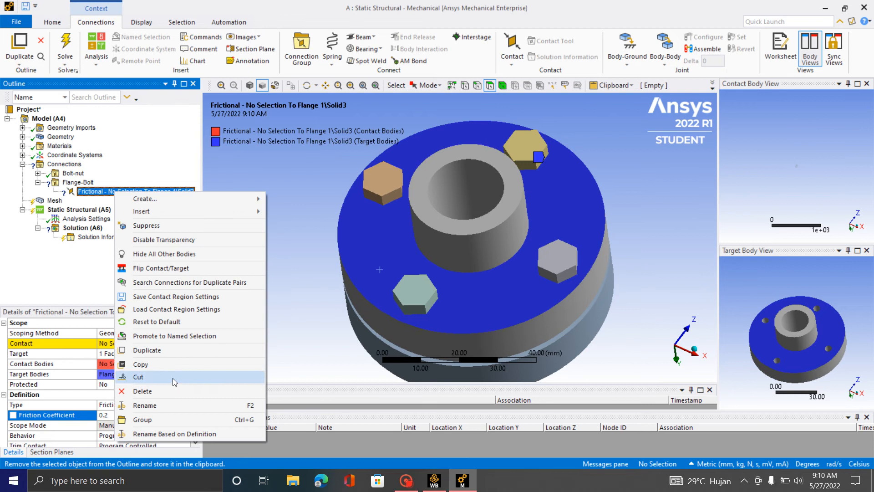
click(147, 349)
right_click(108, 201)
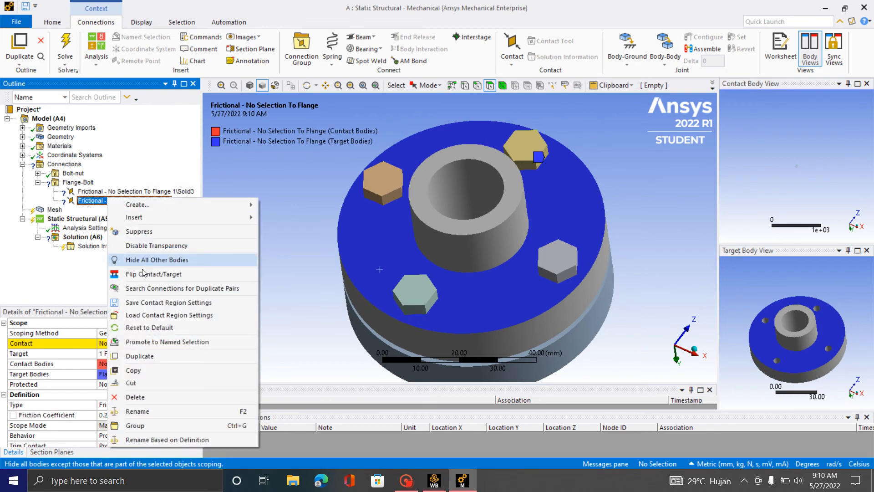
click(145, 355)
right_click(109, 212)
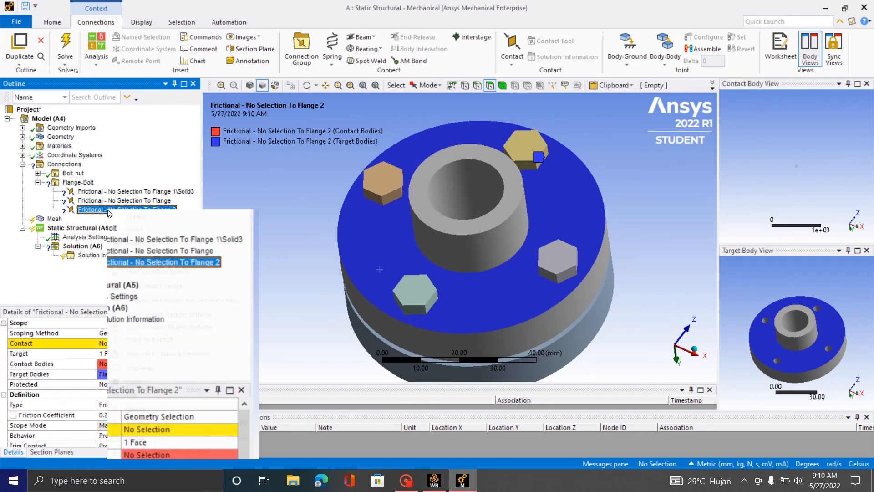
click(146, 365)
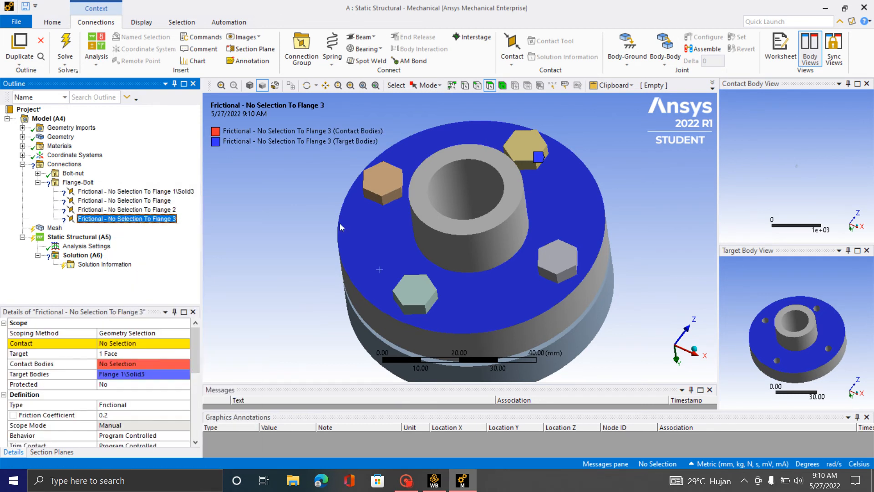
- Hide the upper flange body to expose the undersides of the bolt heads
scroll(341, 226, down, 2)
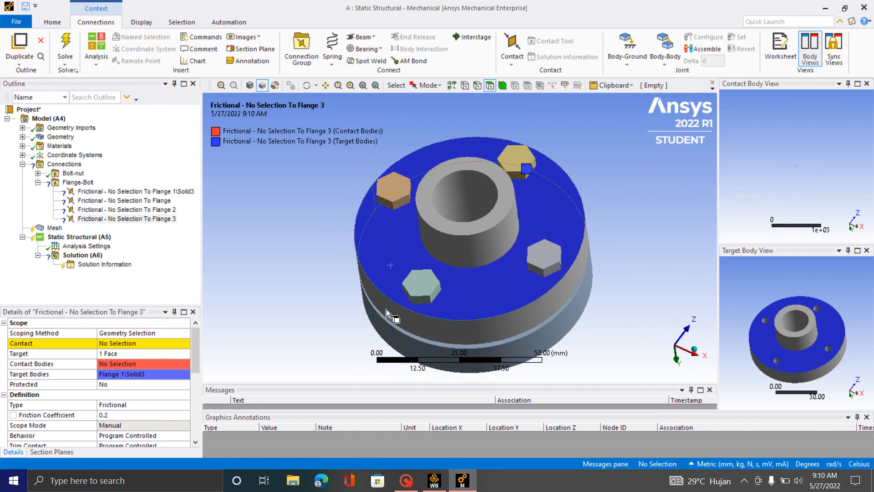
click(380, 288)
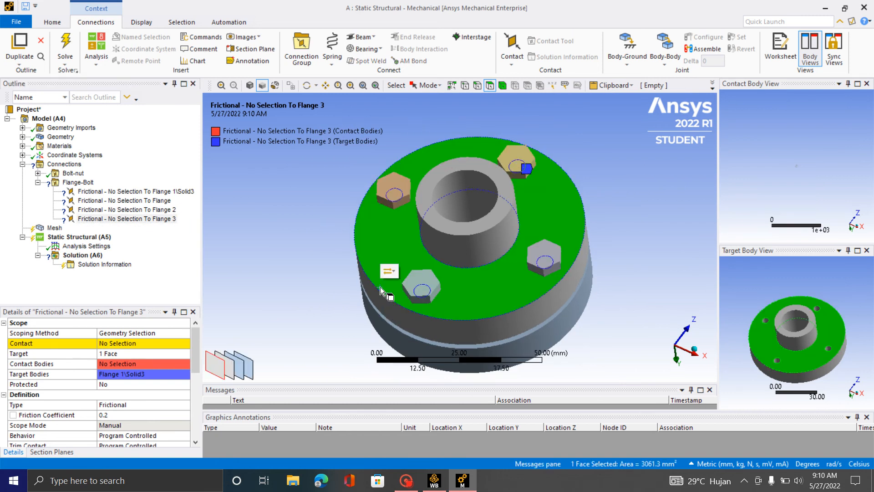
right_click(392, 315)
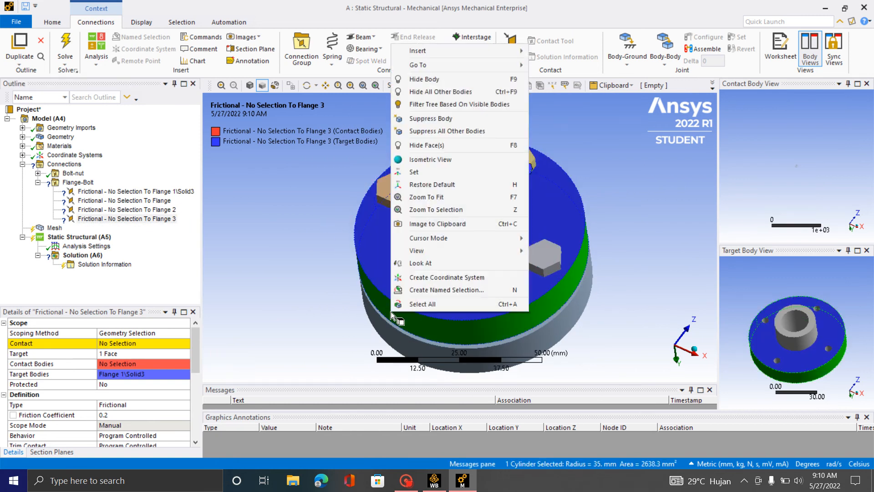
click(440, 80)
- Assign the underside of the green bolt's head as the contact face of the "Frictional - No Selection To Flange 3" region
middle_drag(468, 293, 499, 229)
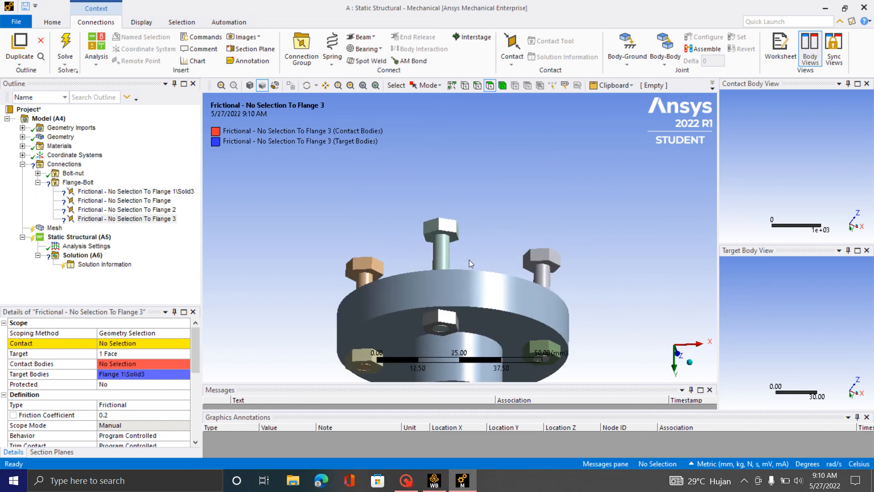
scroll(470, 263, up, 8)
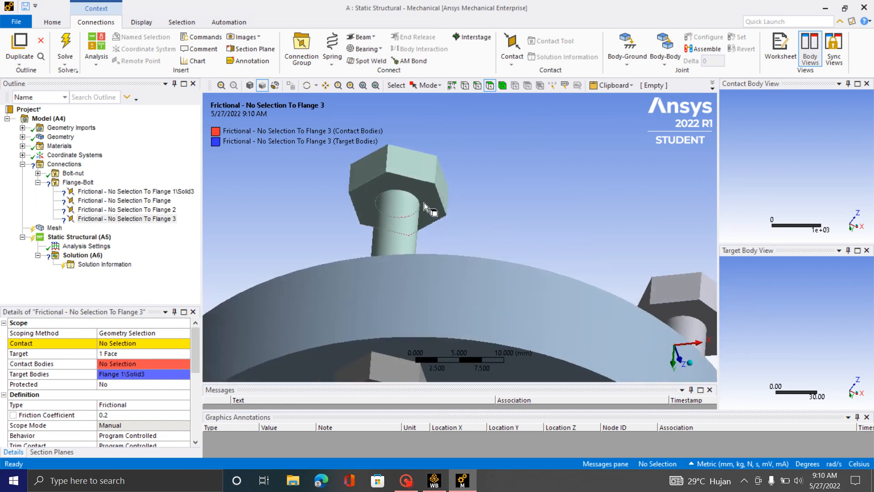
click(424, 203)
click(431, 172)
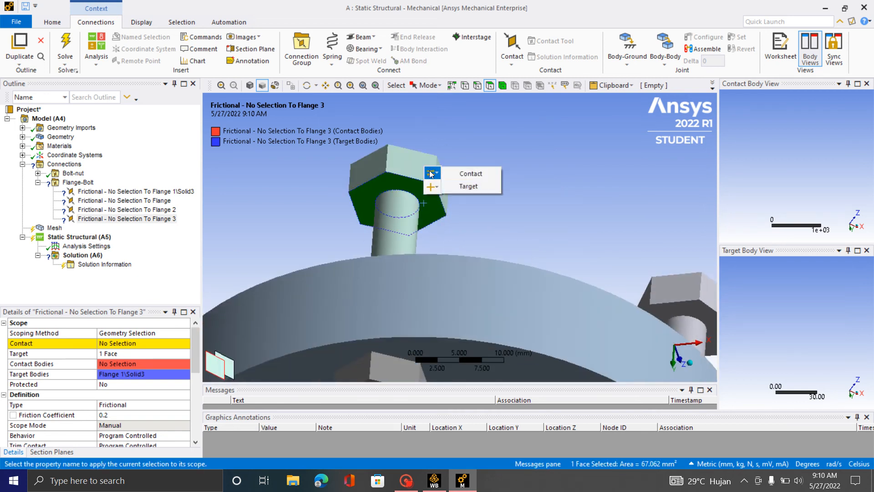
click(476, 176)
- Assign the underside of the orange bolt's head as the contact face of the "Frictional - No Selection To Flange 2" region
click(91, 212)
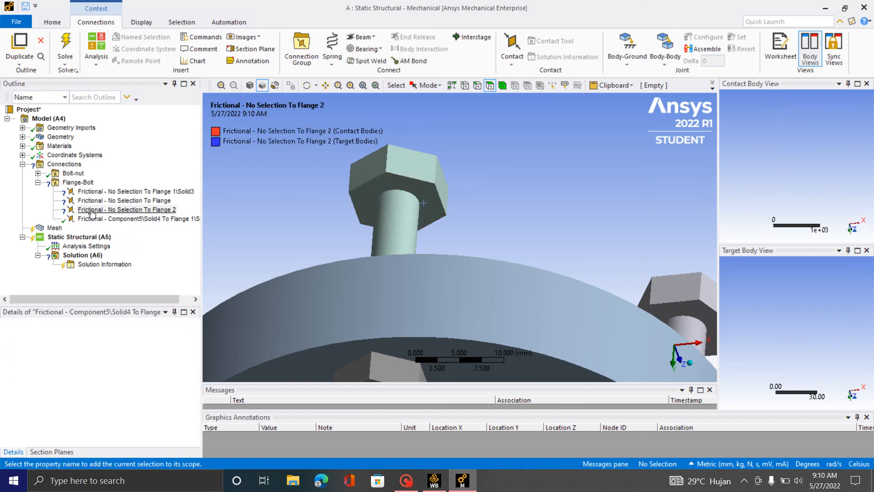
scroll(363, 195, down, 4)
middle_drag(362, 217, 425, 188)
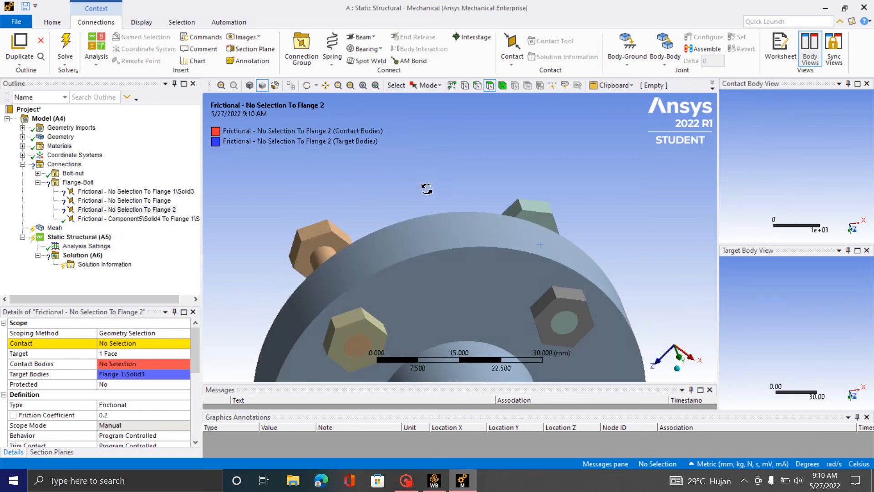
click(330, 243)
click(337, 213)
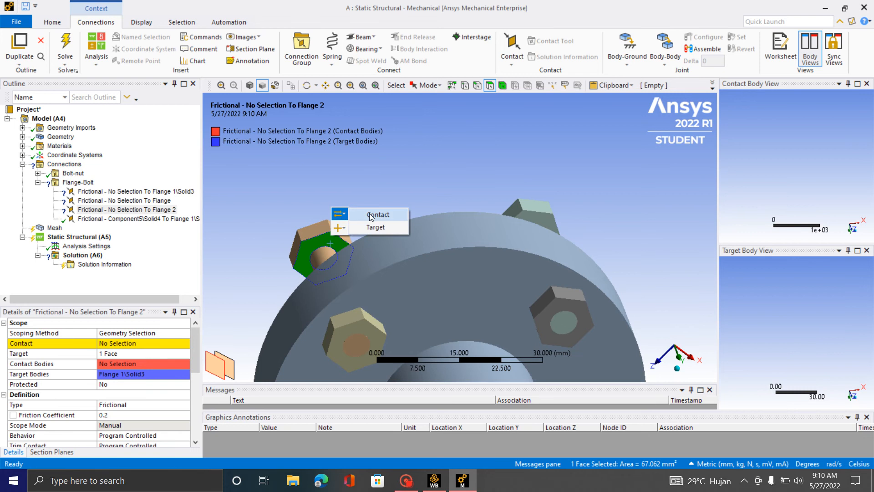
click(369, 213)
- Assign the underside of the yellow bolt's head as the contact face of the "Frictional - No Selection To Flange" region
scroll(208, 224, down, 2)
click(136, 201)
scroll(451, 174, down, 3)
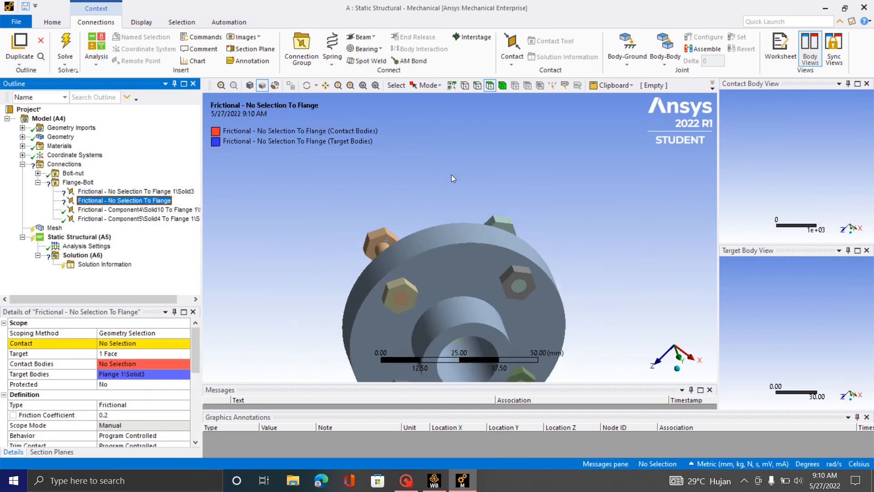
middle_drag(451, 175, 574, 201)
scroll(414, 250, up, 4)
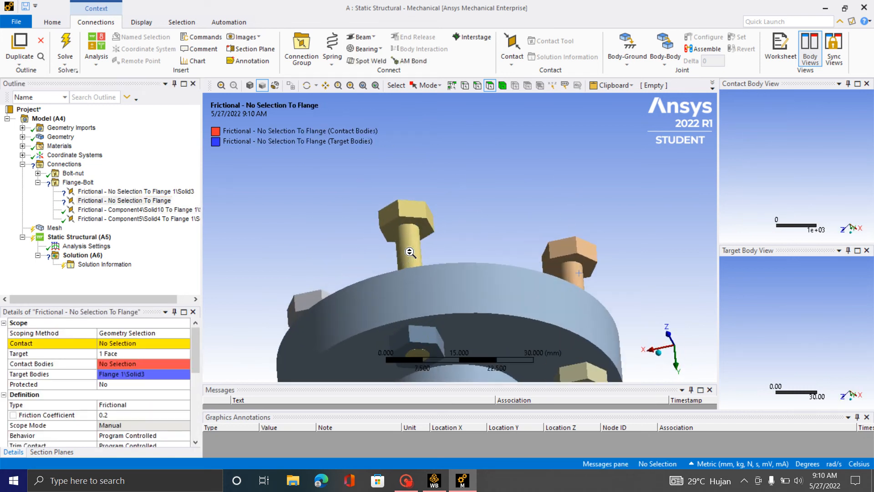
click(425, 226)
click(432, 195)
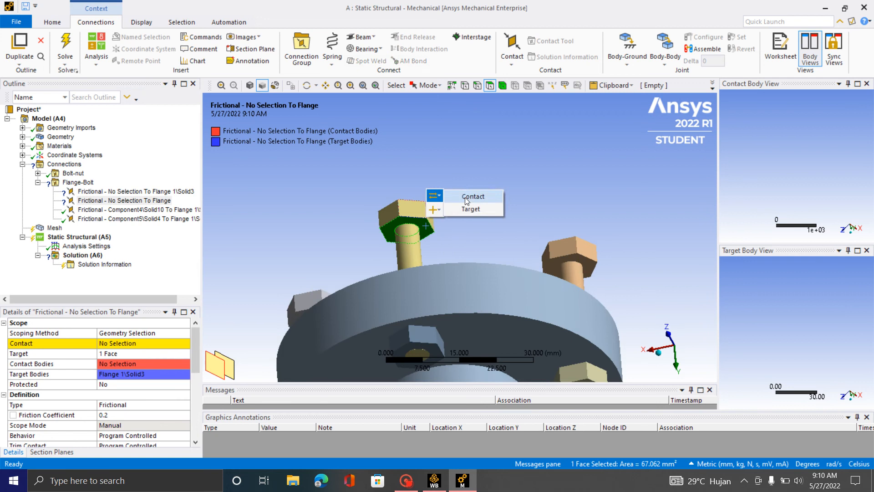
click(467, 196)
- Assign the underside of the grey bolt's head as the contact face of the "Frictional - No Selection To Flange 1\Solid3" region
middle_drag(374, 209, 490, 186)
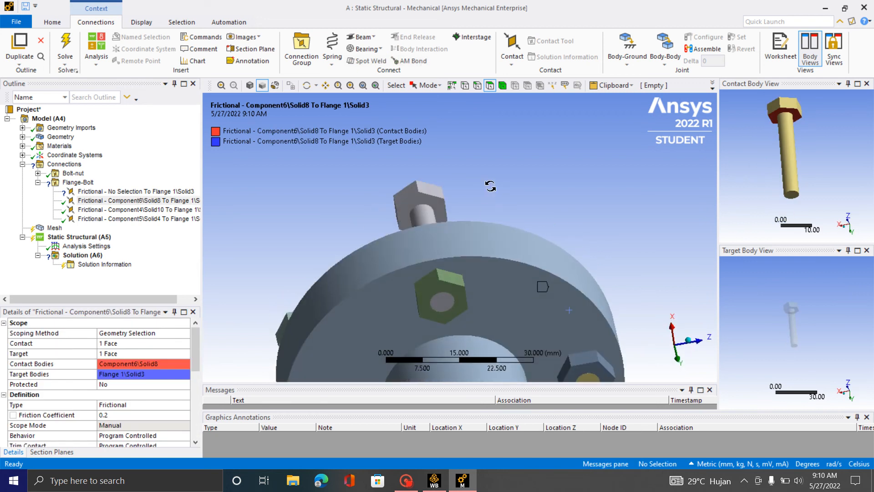
click(422, 206)
click(123, 191)
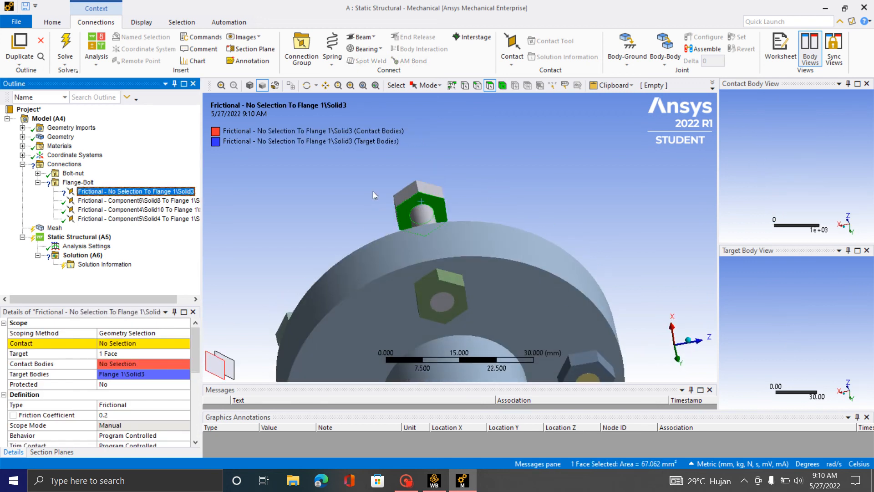
right_click(422, 202)
click(411, 201)
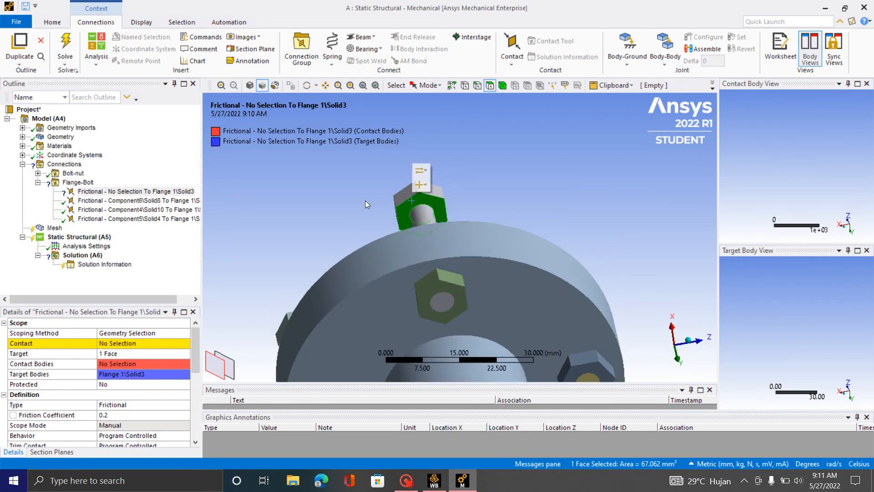
click(284, 204)
click(150, 201)
click(101, 193)
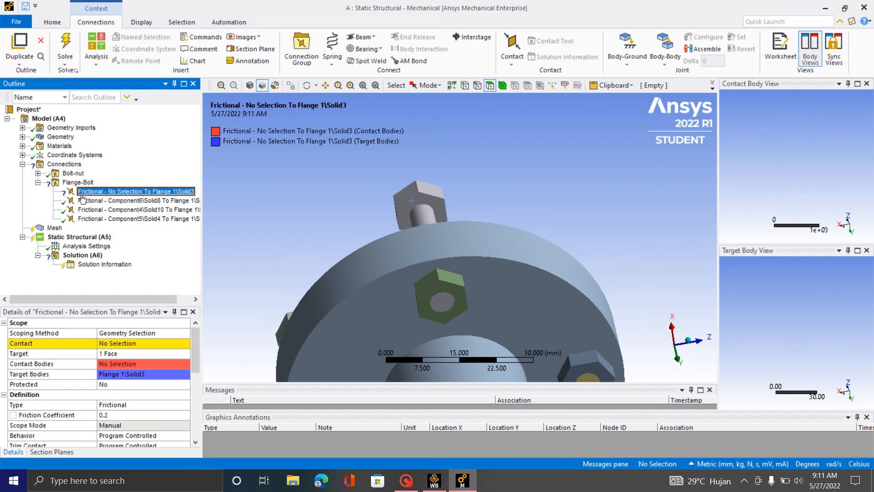
click(419, 209)
click(441, 172)
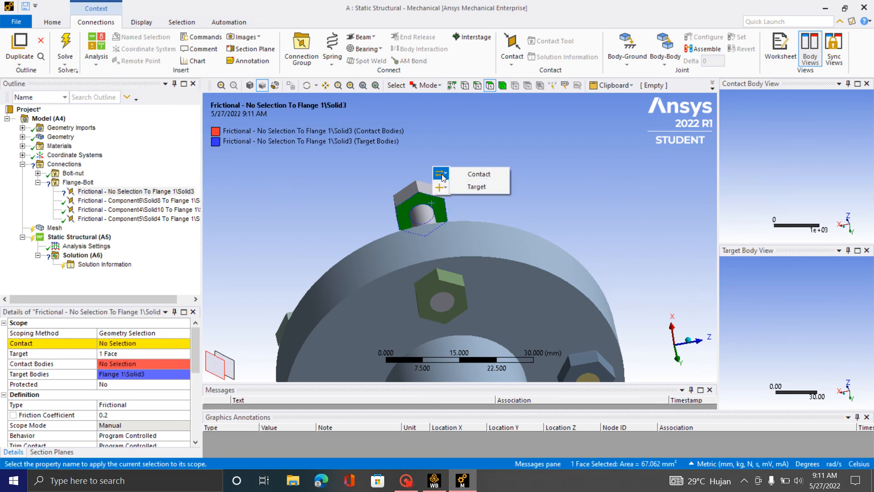
click(478, 174)
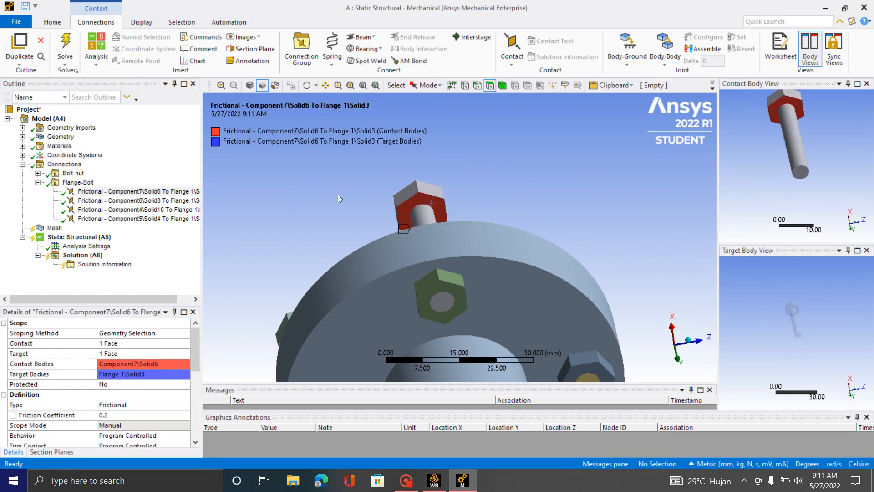
- Insert another connection group under Connections and rename it Flange-nut
scroll(268, 274, down, 3)
scroll(542, 298, down, 3)
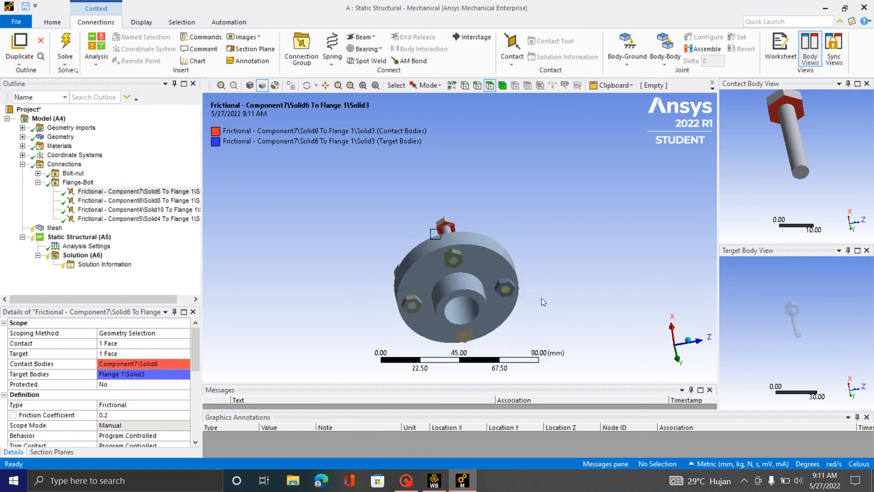
middle_drag(523, 278, 562, 376)
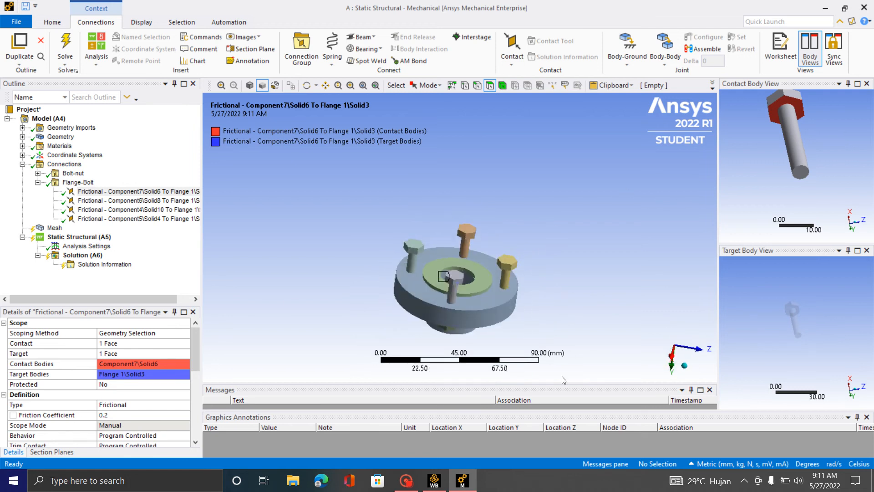
click(38, 182)
right_click(69, 182)
mouse_move(101, 187)
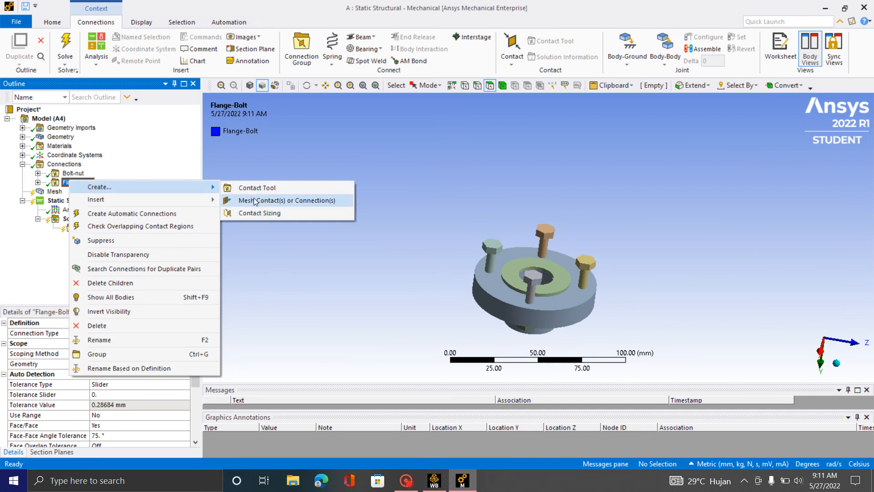
mouse_move(171, 199)
click(299, 200)
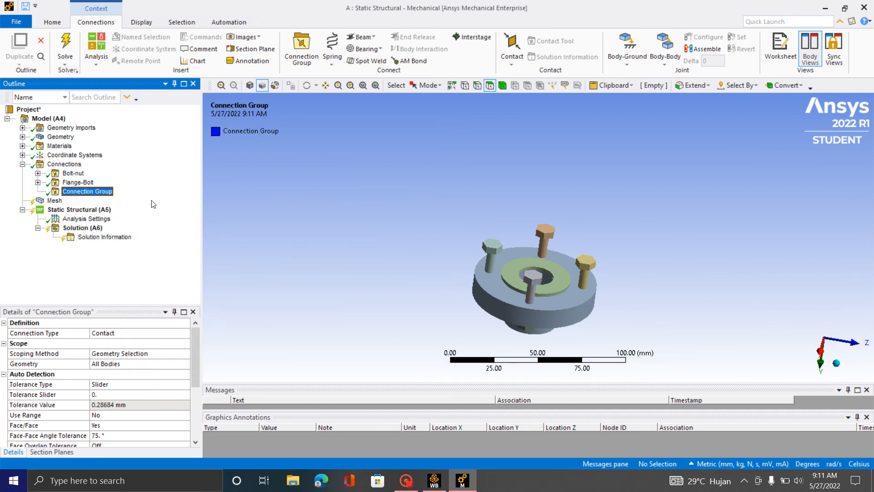
right_click(76, 195)
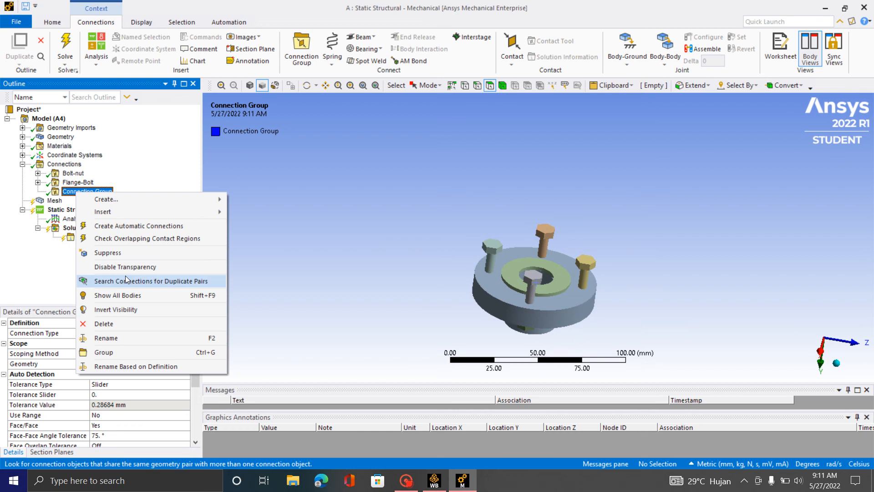
click(122, 337)
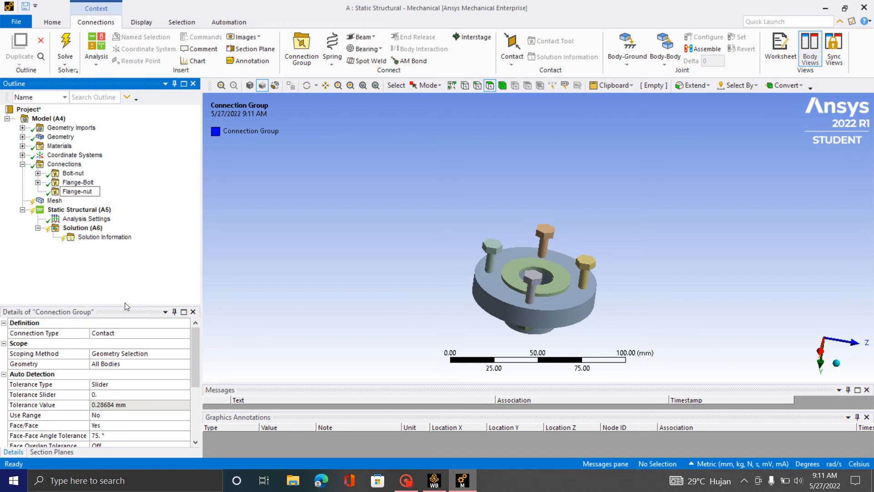
click(280, 267)
- Show all bodies again and insert a manual contact region in the Flange-nut group
right_click(364, 189)
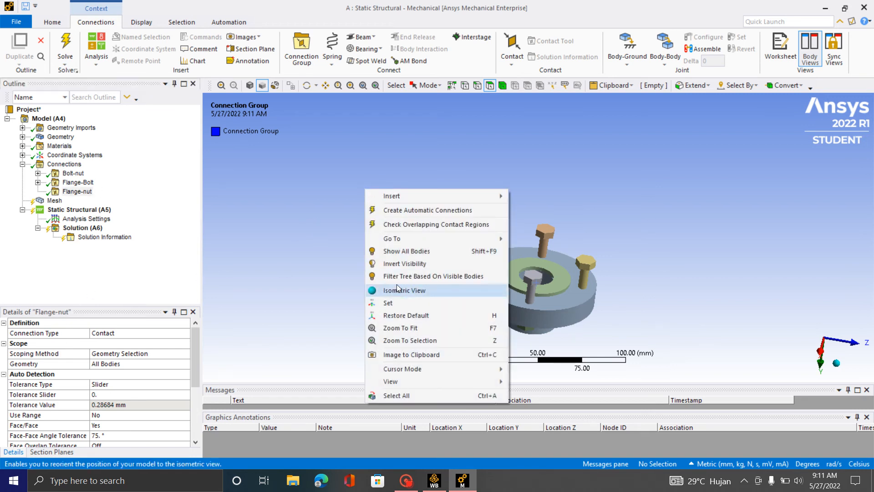
click(408, 253)
middle_drag(408, 201, 423, 182)
right_click(82, 196)
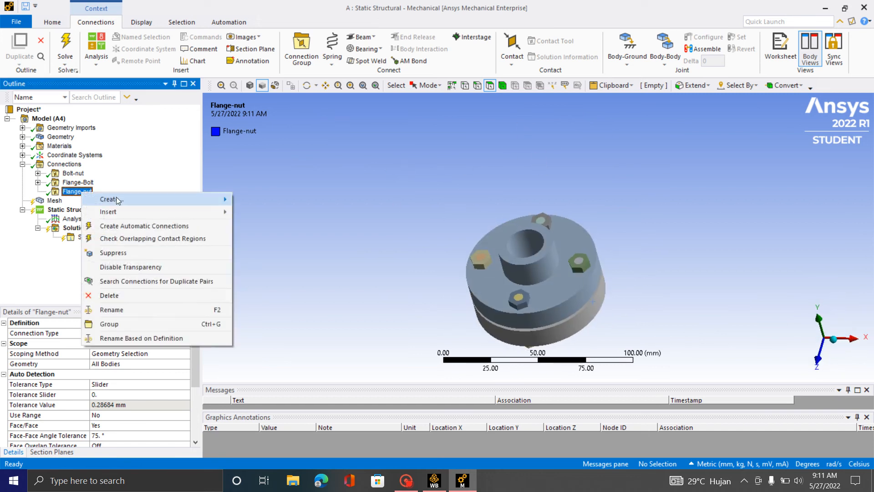
mouse_move(138, 203)
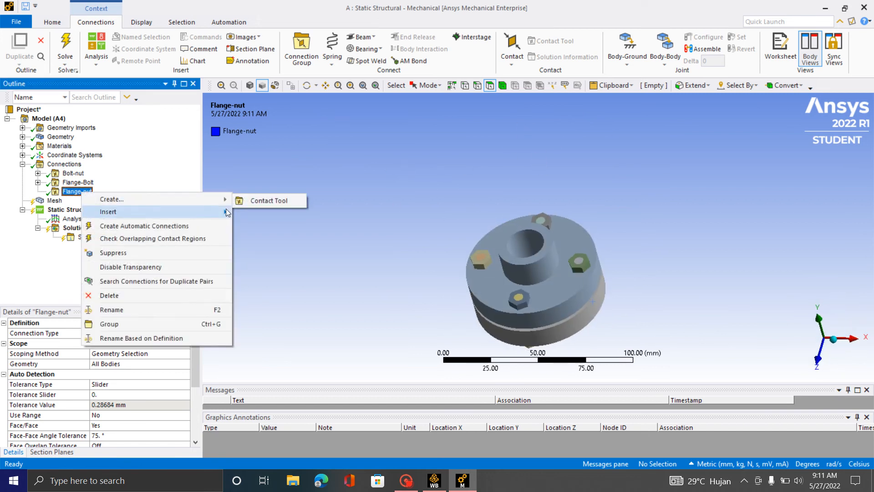
mouse_move(221, 212)
click(271, 224)
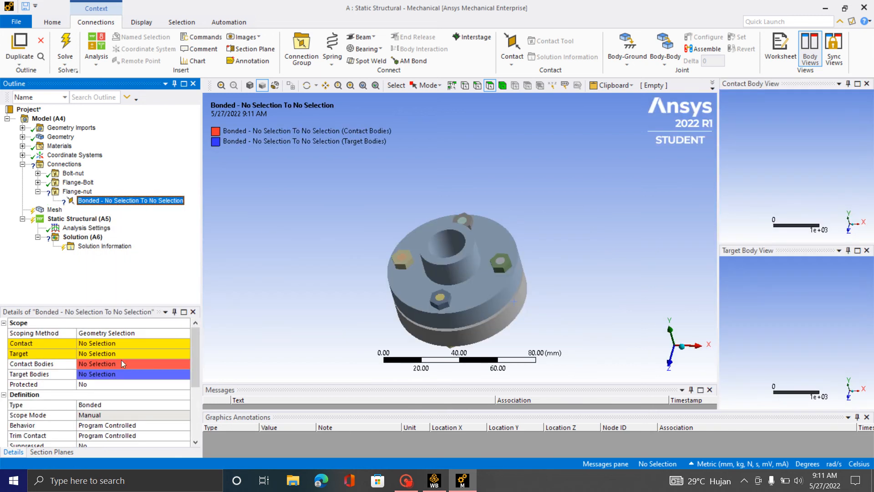
- Assign the nut-side face of the Flange 2 body as the target of the new contact region
scroll(456, 312, up, 5)
scroll(456, 300, down, 3)
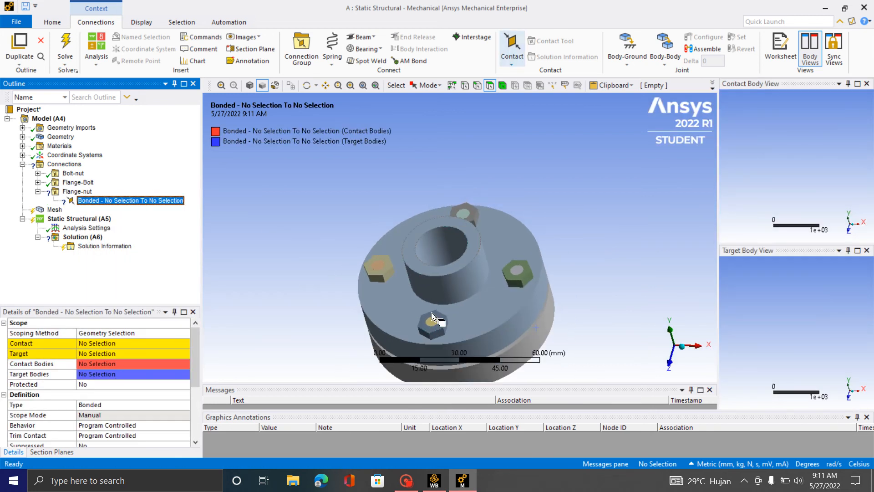
click(398, 307)
middle_drag(374, 320, 440, 337)
click(130, 354)
click(119, 354)
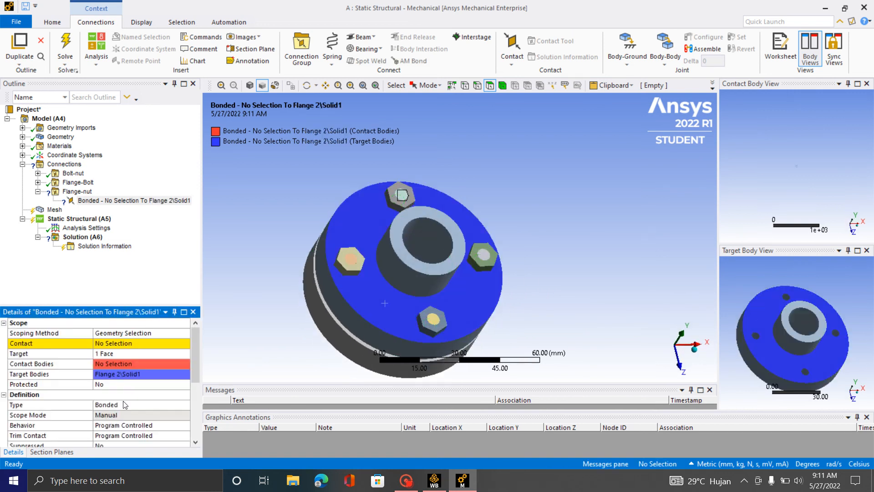
- Set the Flange-nut contact region's type to Frictional with a friction coefficient of 0.2
click(154, 405)
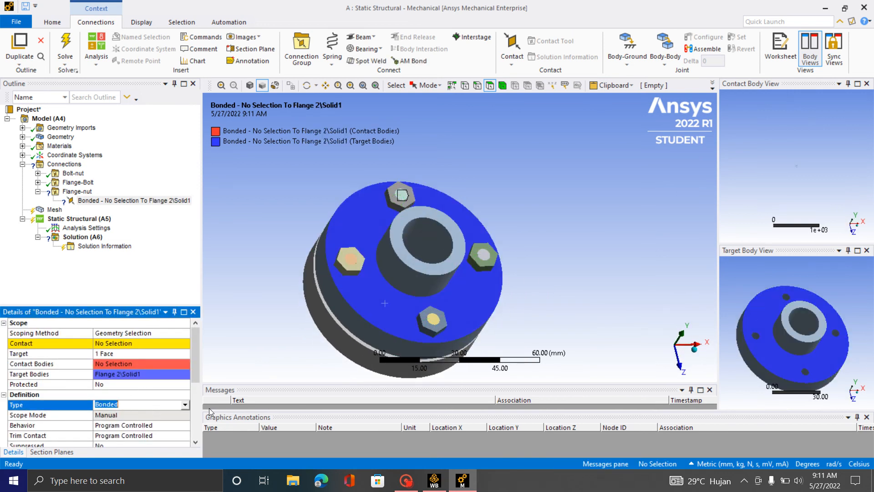
click(185, 405)
click(144, 445)
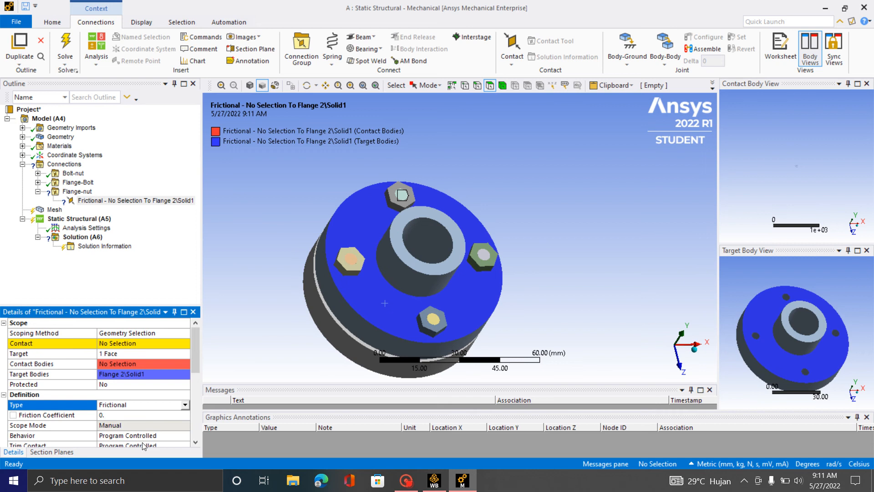
click(122, 417)
text(0)
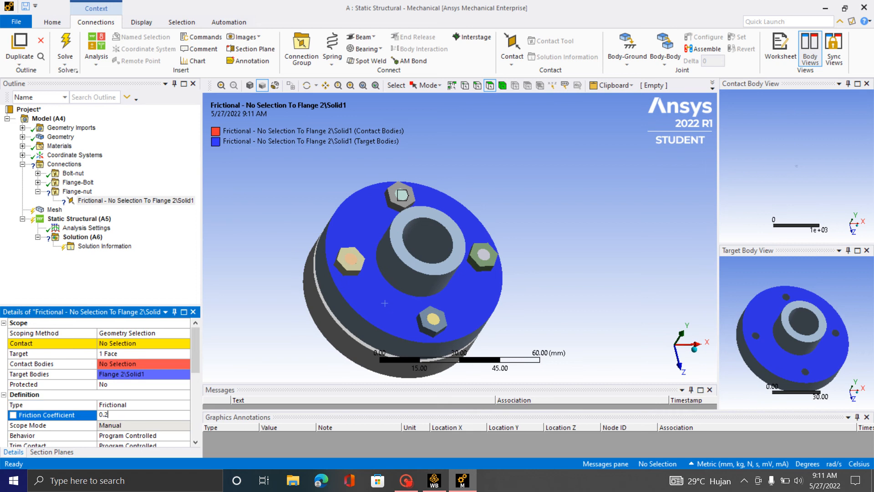
click(115, 294)
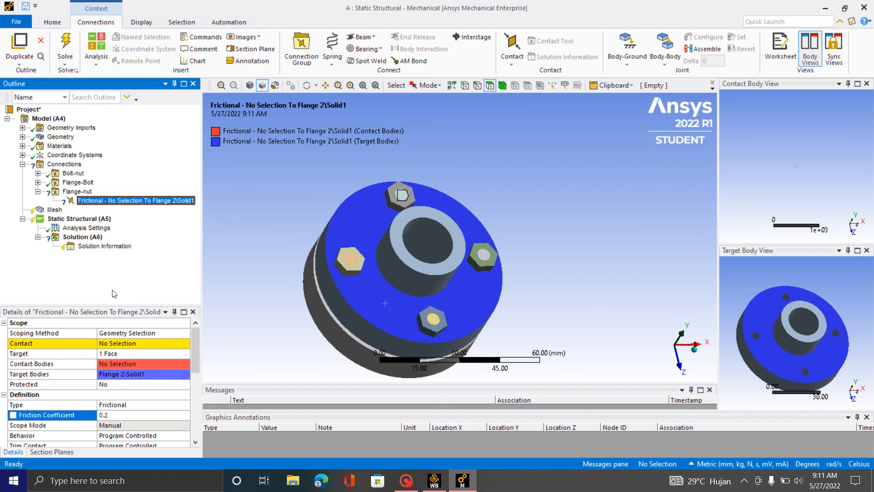
- Duplicate the frictional contact region three times to get four regions in the Flange-nut group
right_click(109, 203)
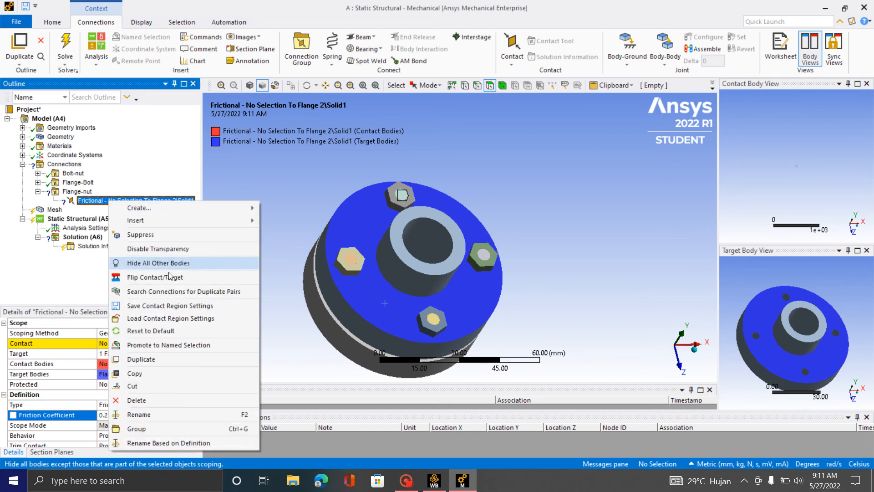
click(141, 359)
right_click(117, 212)
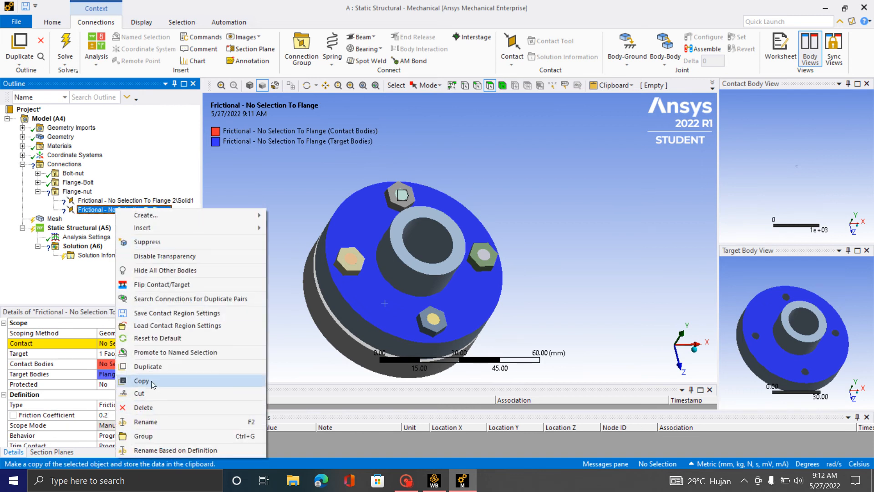
click(141, 366)
right_click(124, 221)
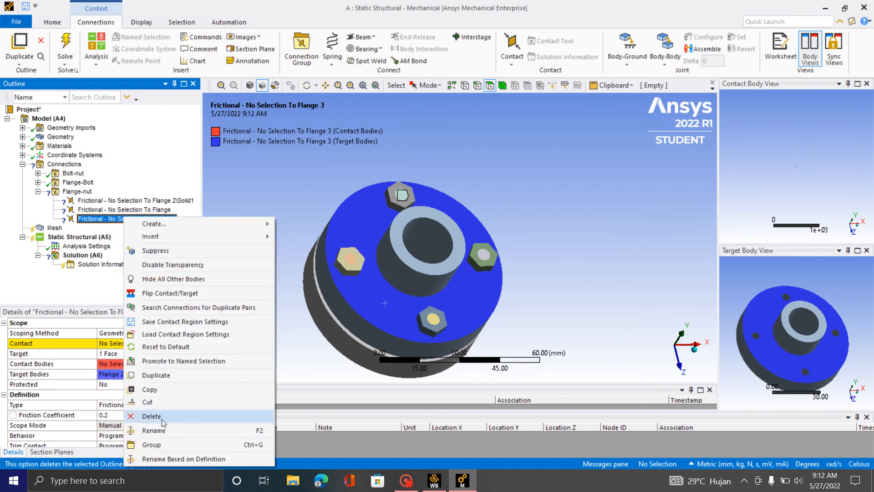
click(142, 377)
- Hide the Flange 2 body to expose the flange-side faces of the nuts
scroll(387, 254, up, 1)
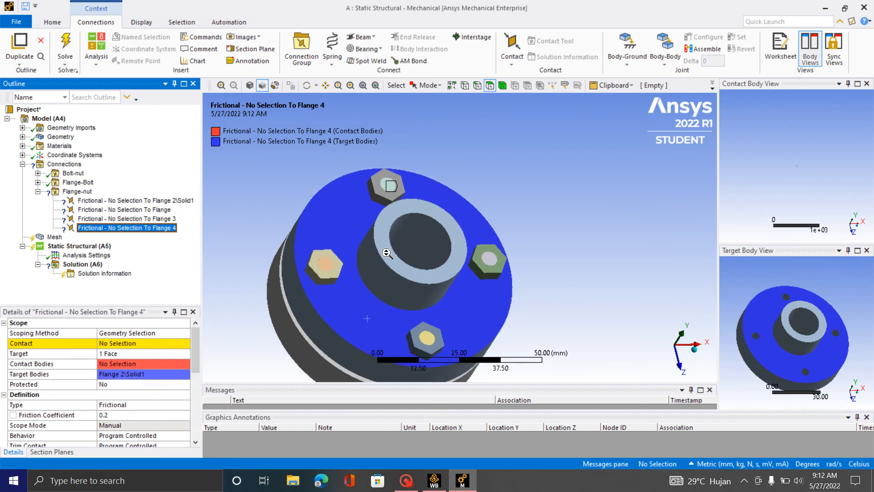
click(341, 226)
right_click(332, 220)
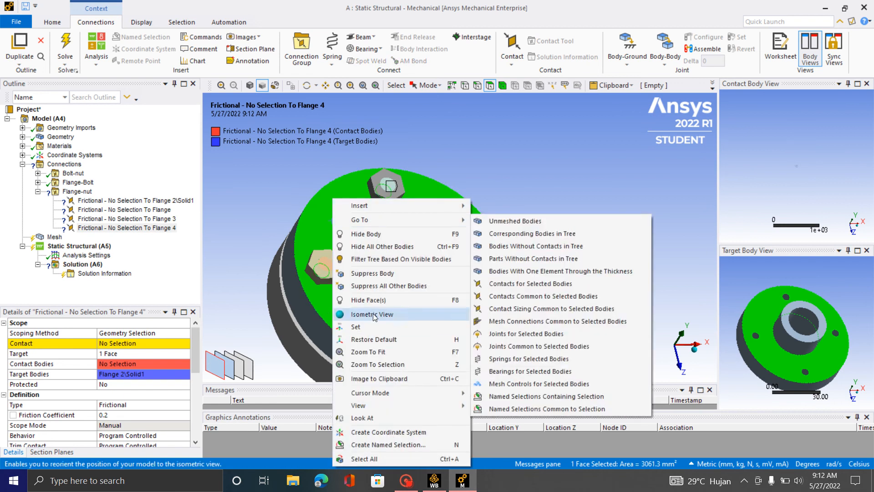
click(375, 233)
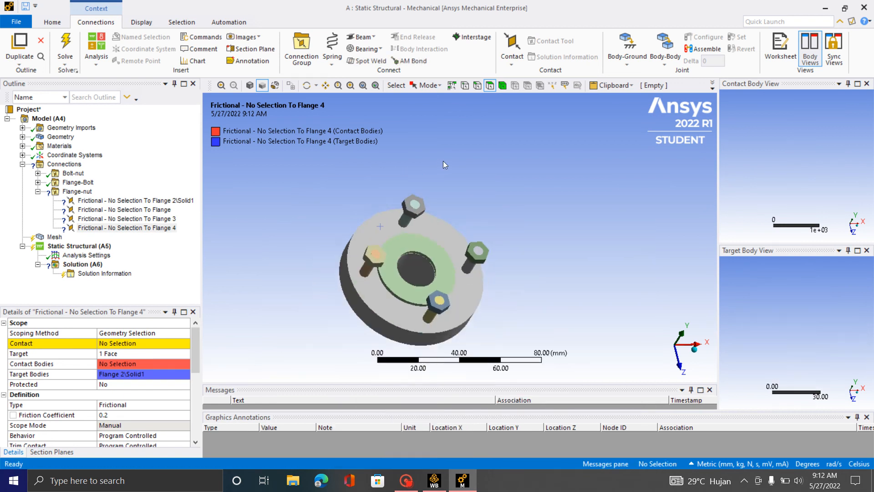
- Assign the flange-side face of the yellow nut as the contact face of the "Frictional - No Selection To Flange 2\Solid1" region
middle_drag(443, 160, 481, 304)
scroll(482, 298, up, 5)
click(138, 201)
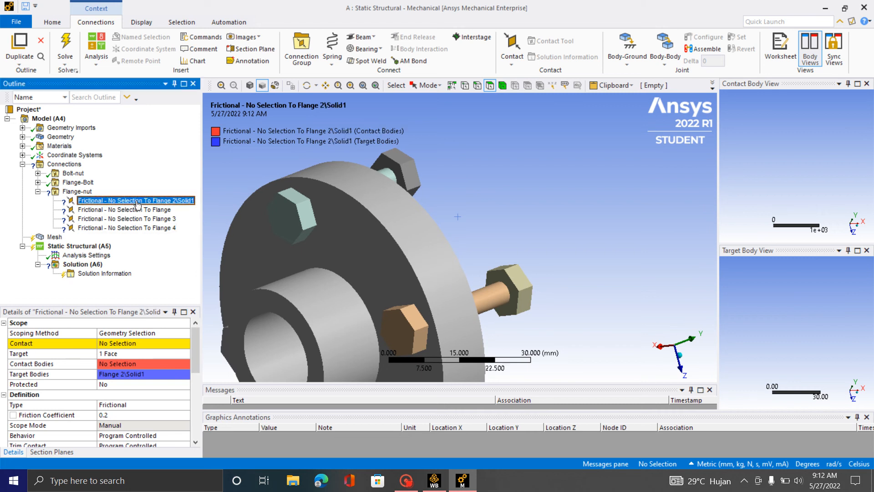
click(507, 281)
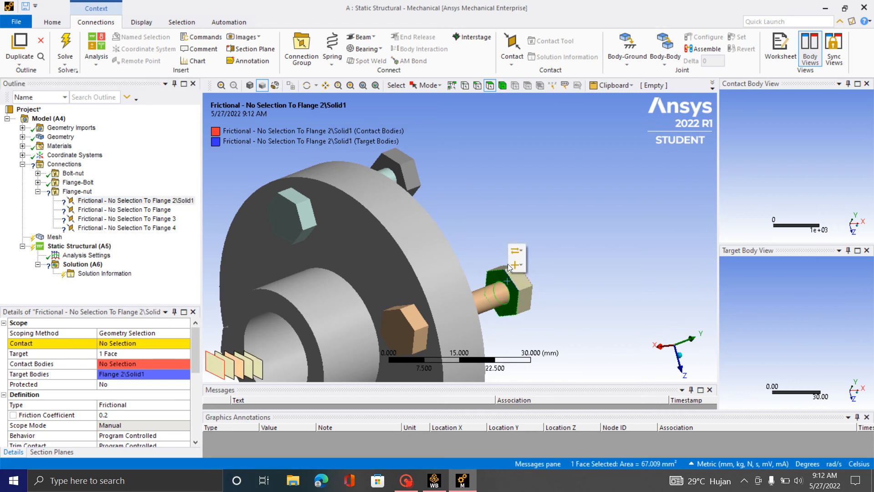
mouse_move(516, 251)
click(551, 254)
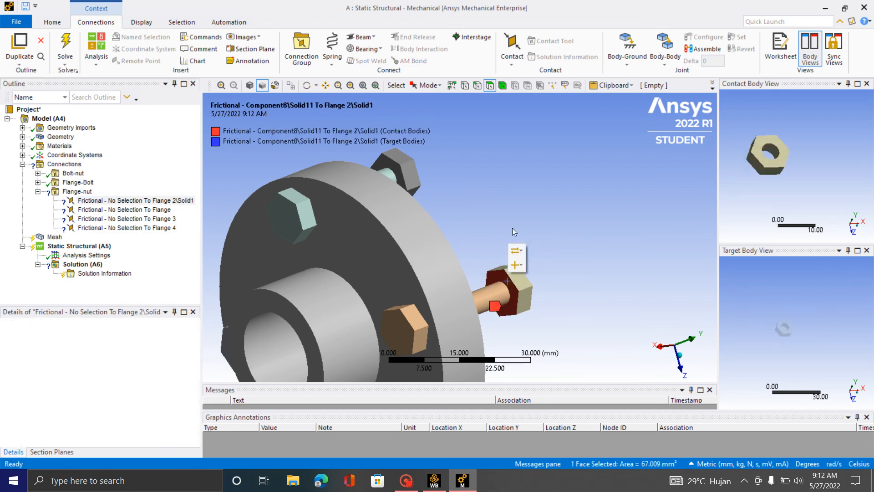
- Assign the flange-side face of the dark grey nut as the contact face of the "Frictional - No Selection To Flange" region
click(134, 210)
click(391, 175)
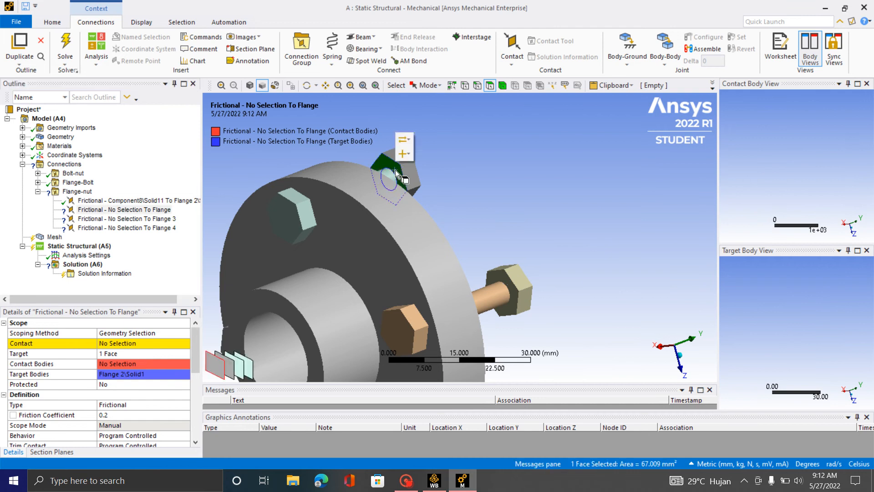
mouse_move(404, 141)
click(435, 143)
- Replace the contact face of the second Flange-nut region with the flange-side face of the green nut
middle_drag(425, 136, 444, 149)
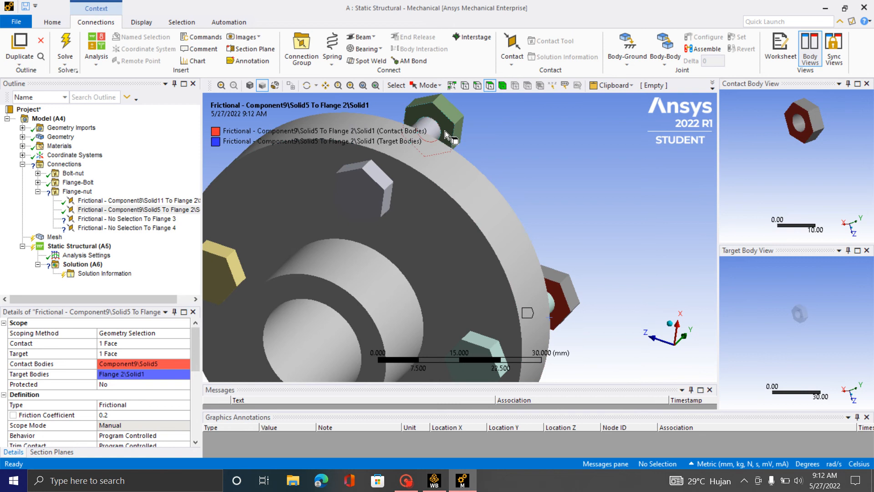
click(444, 130)
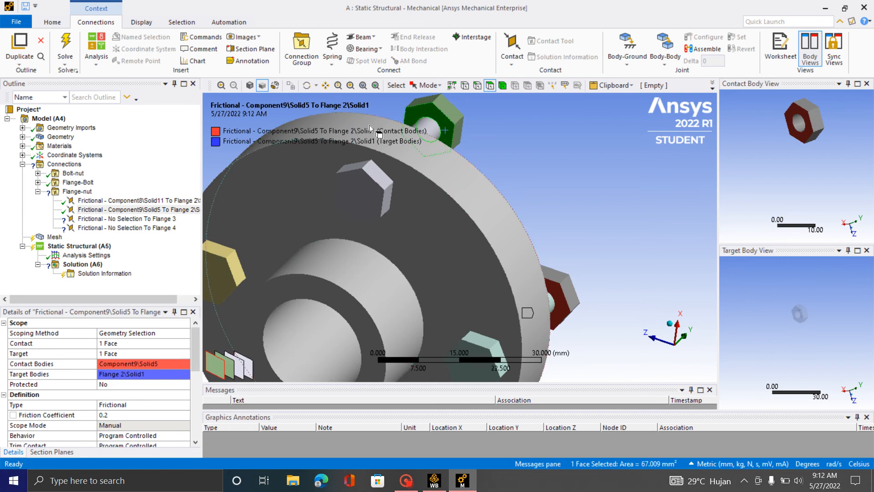
click(451, 88)
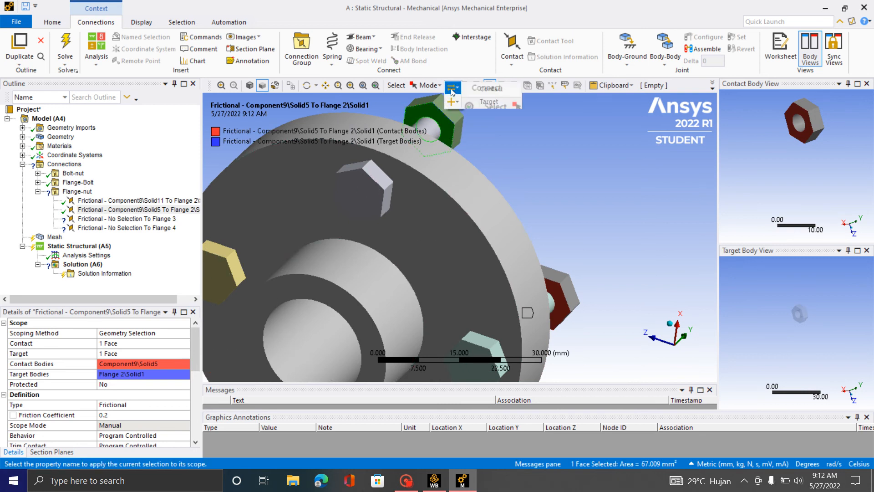
click(490, 97)
- Assign the flange-side face of the blue nut as the contact face of the "Frictional - No Selection To Flange 3" region
scroll(458, 254, down, 5)
middle_drag(468, 173, 534, 245)
scroll(463, 204, up, 5)
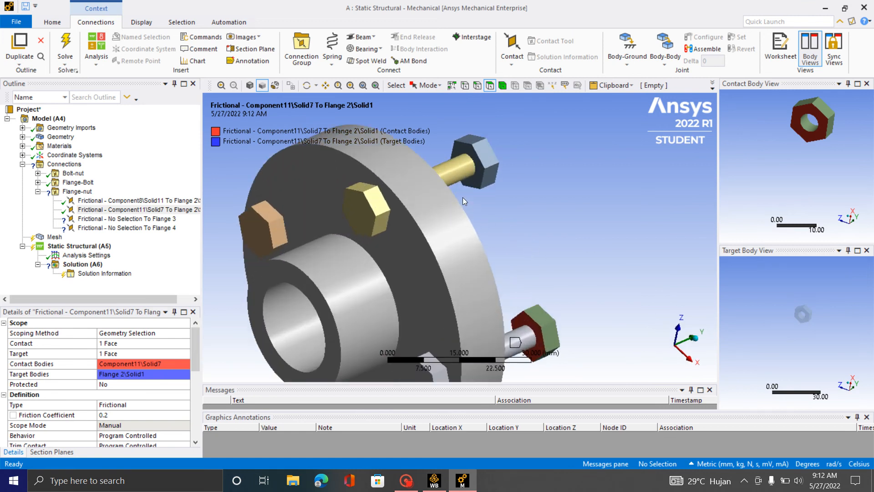
click(482, 160)
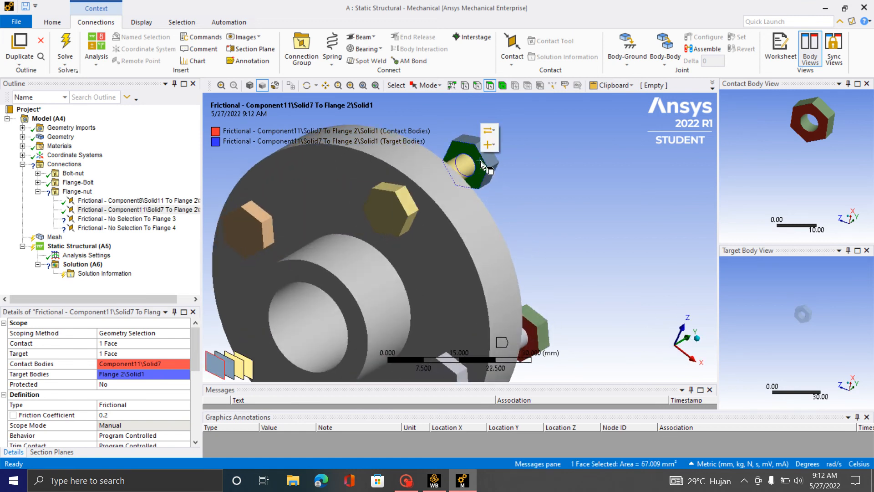
click(489, 131)
click(539, 200)
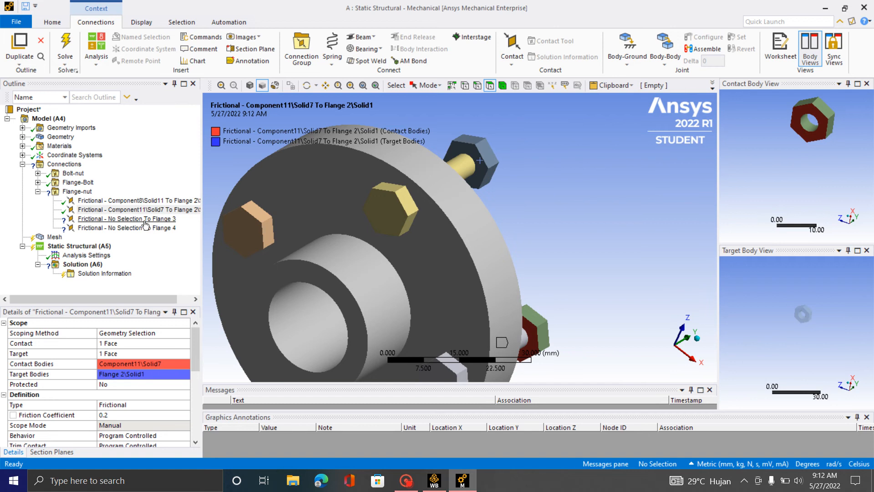
click(145, 220)
click(475, 154)
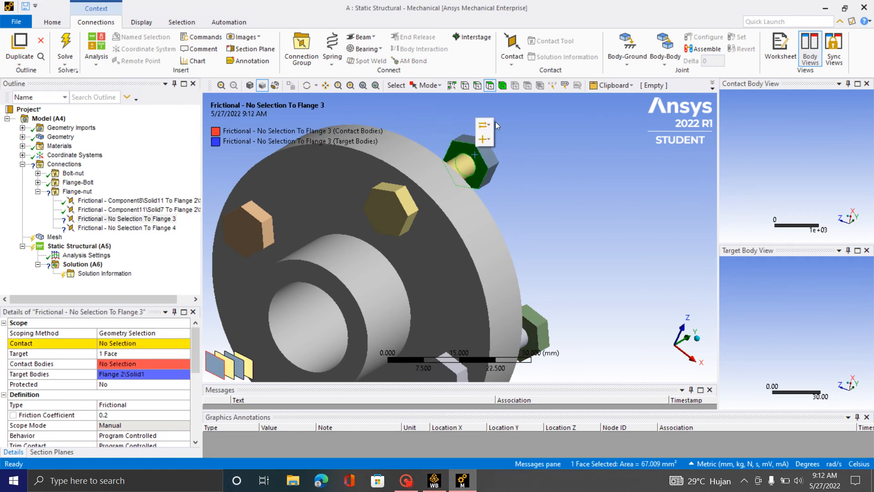
click(488, 125)
click(510, 126)
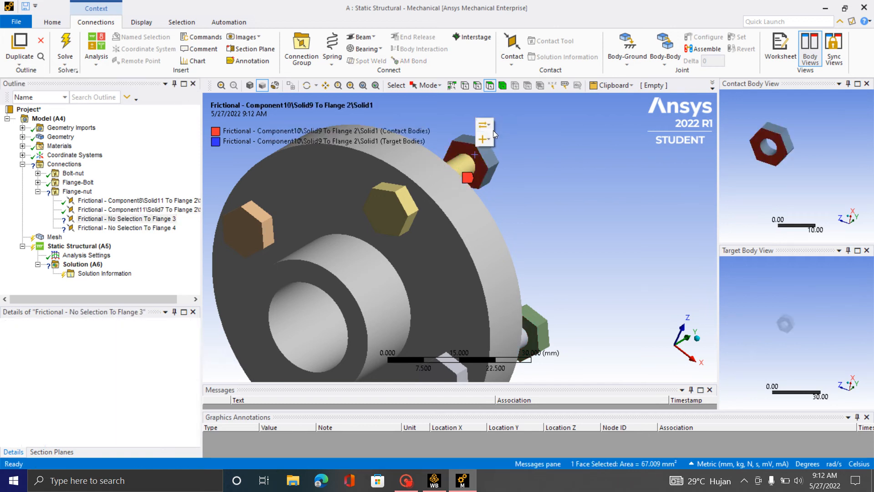
- Assign the flange-side face of the green nut as the contact face of the "Frictional - No Selection To Flange 4" region
click(153, 228)
middle_drag(425, 205, 496, 226)
click(502, 216)
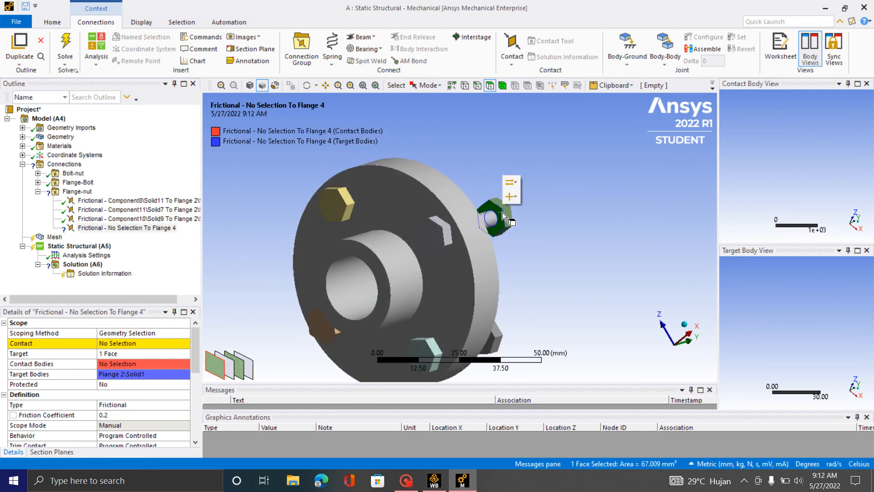
click(510, 182)
click(545, 187)
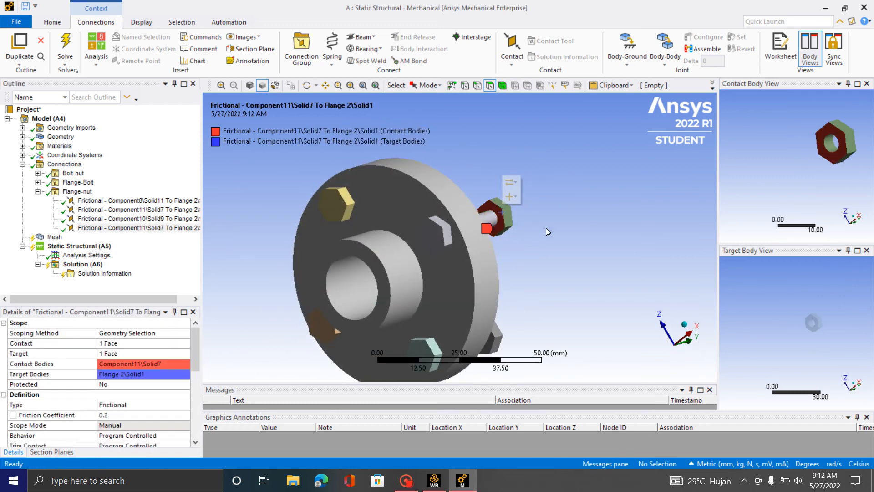
- Replace the contact face of the last Flange-nut region with the flange-side face of the grey nut
middle_drag(548, 231, 405, 301)
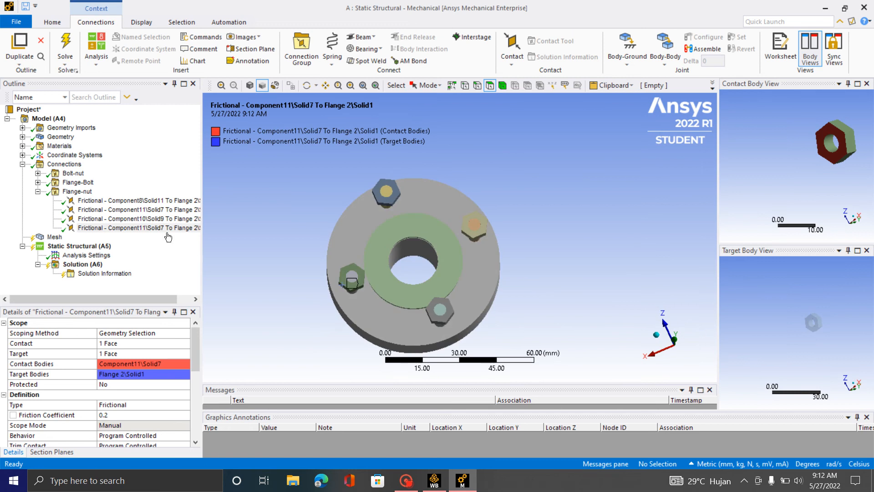
click(119, 201)
click(118, 210)
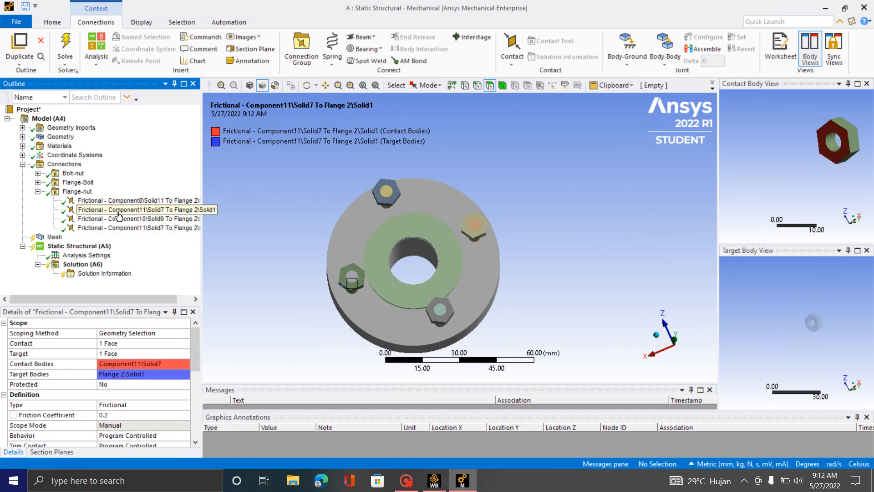
click(119, 219)
click(123, 228)
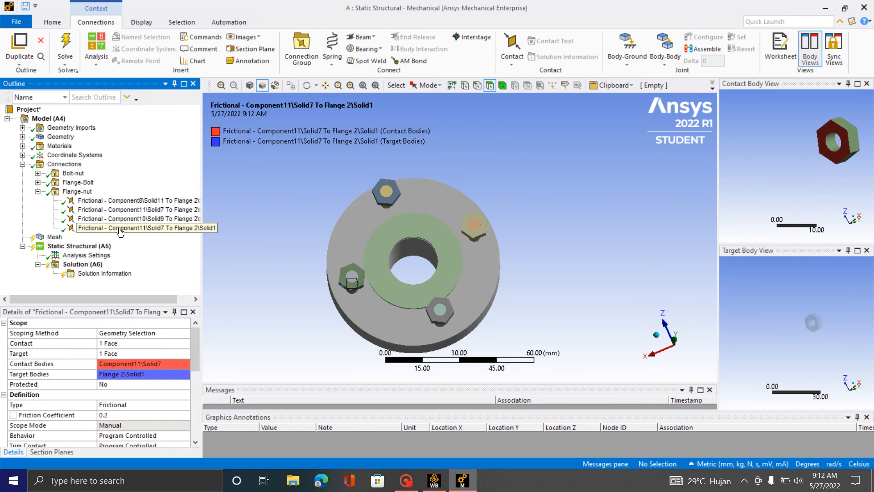
scroll(407, 276, down, 2)
middle_drag(418, 271, 435, 199)
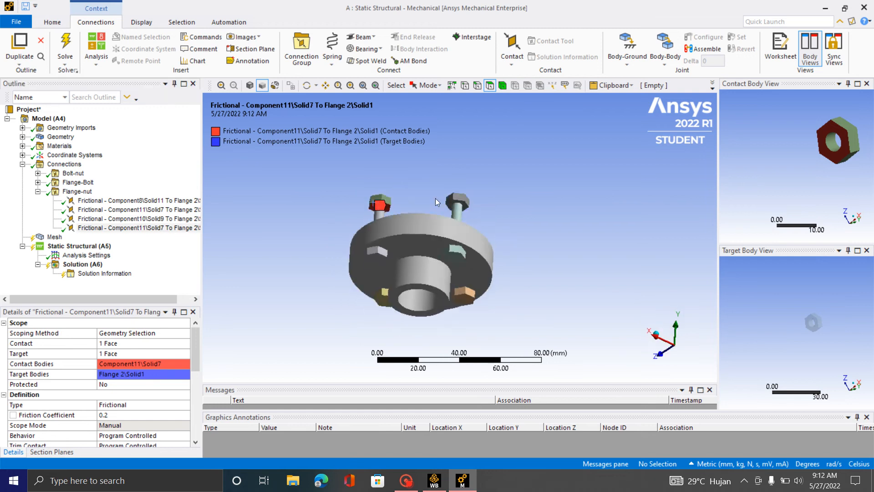
scroll(433, 196, up, 5)
click(473, 159)
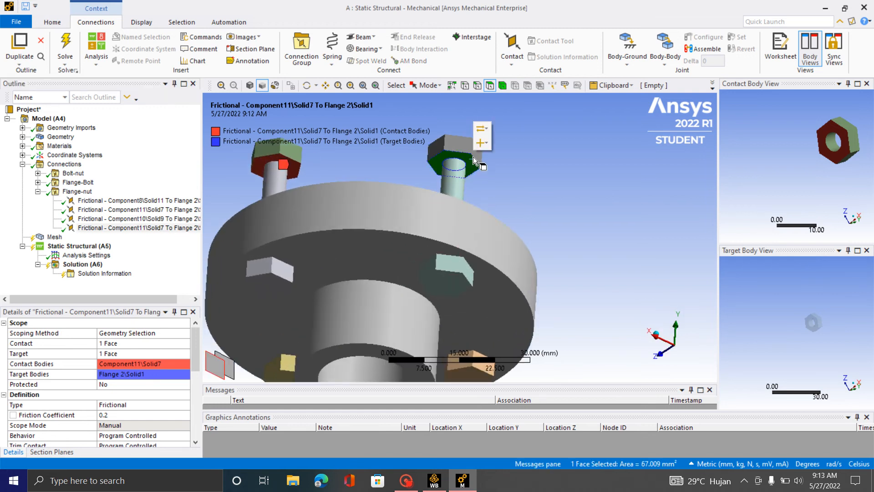
click(481, 129)
click(508, 131)
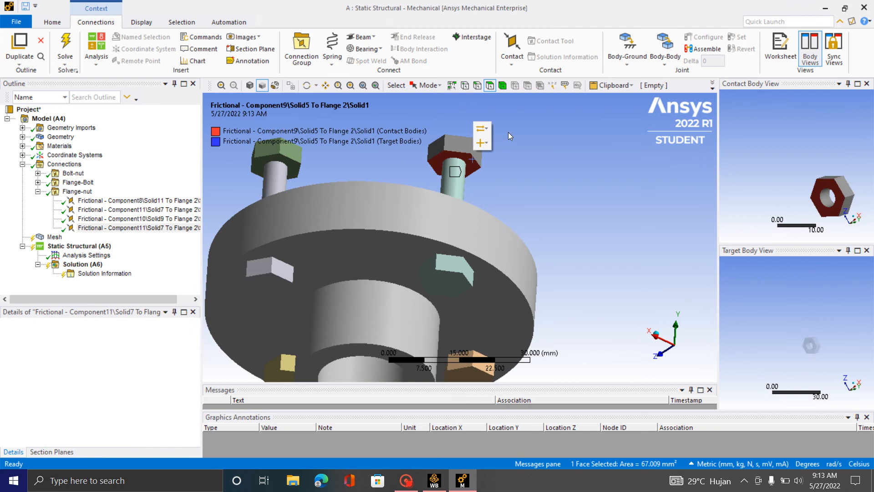
- Check which nut face each of the four Flange-nut contact regions uses
middle_drag(520, 162, 485, 235)
scroll(480, 244, down, 3)
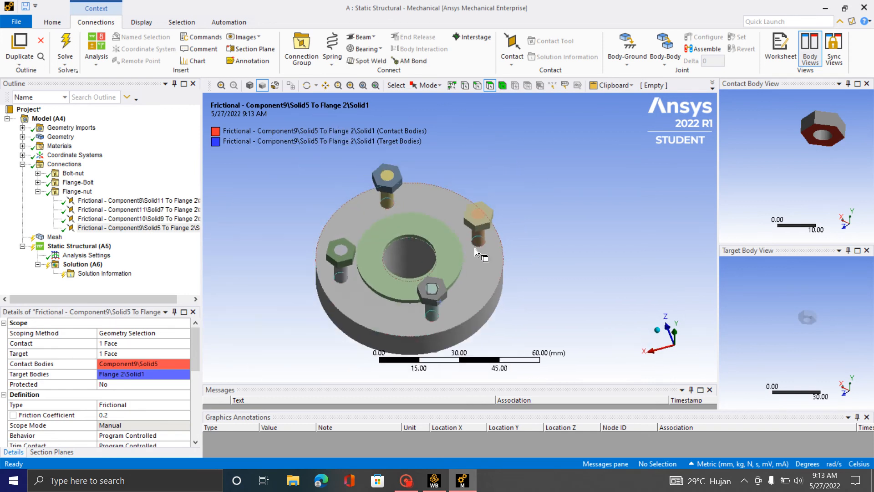
click(99, 201)
click(101, 210)
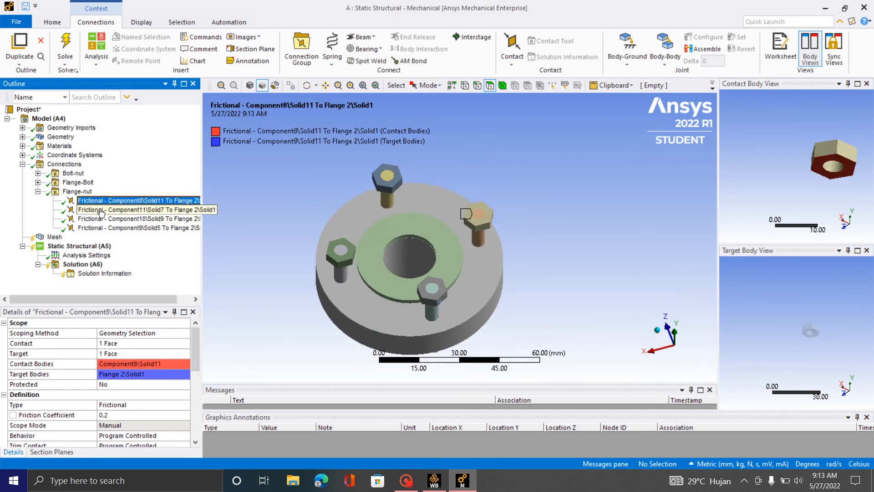
click(104, 220)
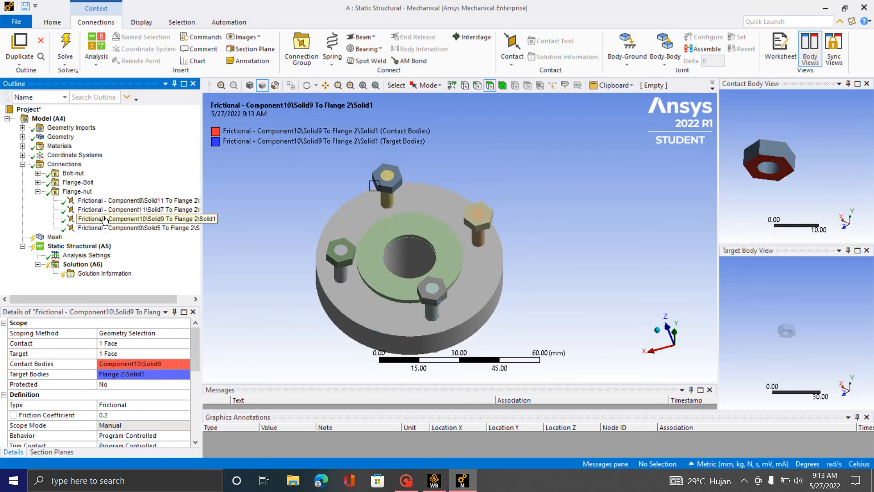
click(108, 228)
middle_drag(433, 273, 523, 255)
right_click(547, 210)
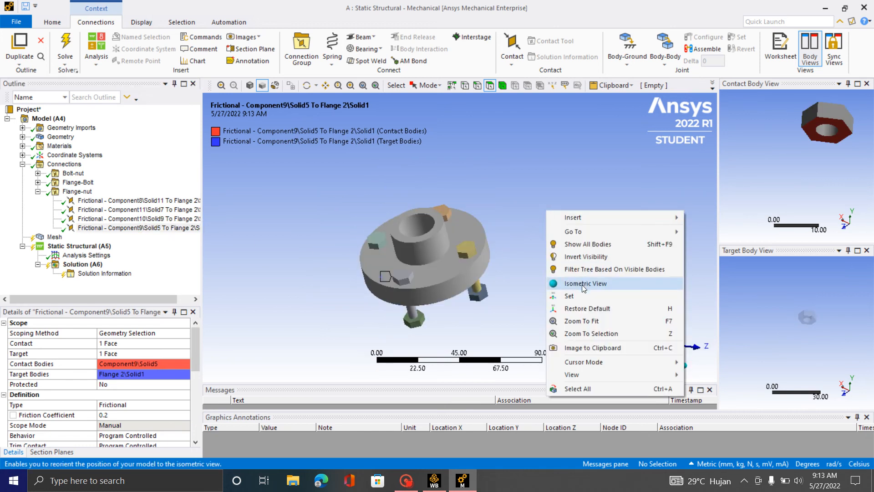
click(496, 188)
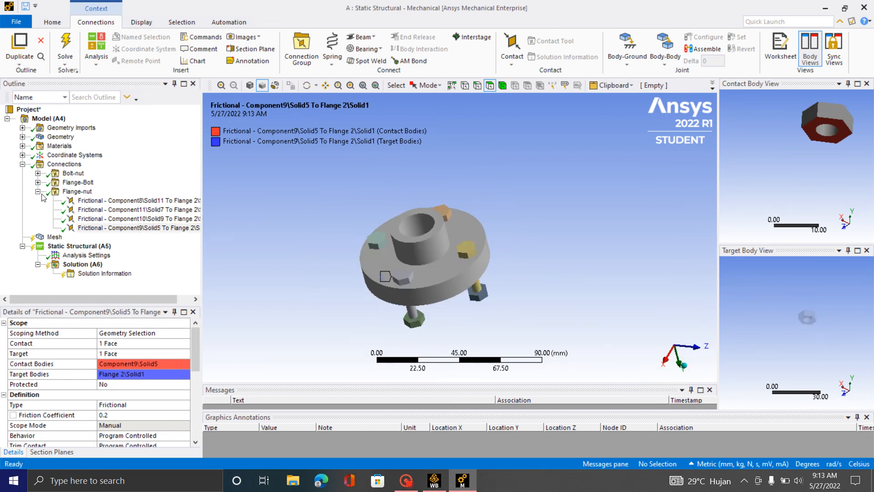
- Collapse the Flange-nut group and add a new connection group named Gasket
double_click(55, 193)
right_click(71, 194)
mouse_move(136, 210)
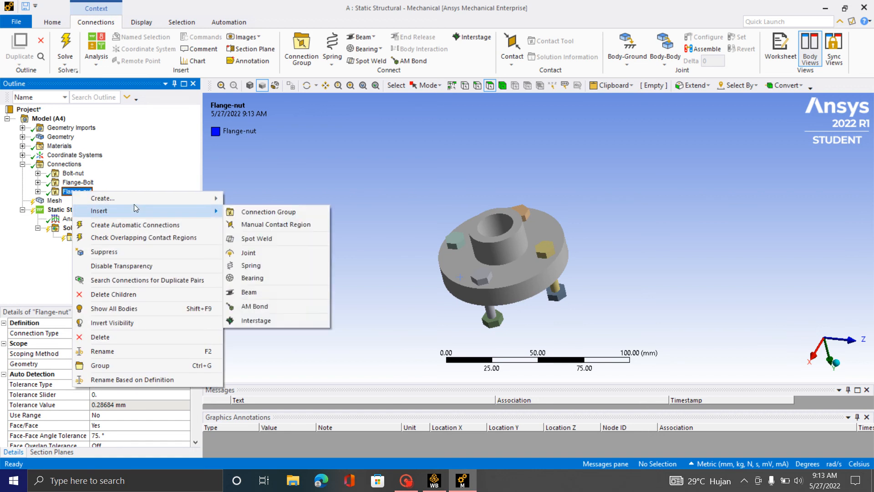
click(248, 213)
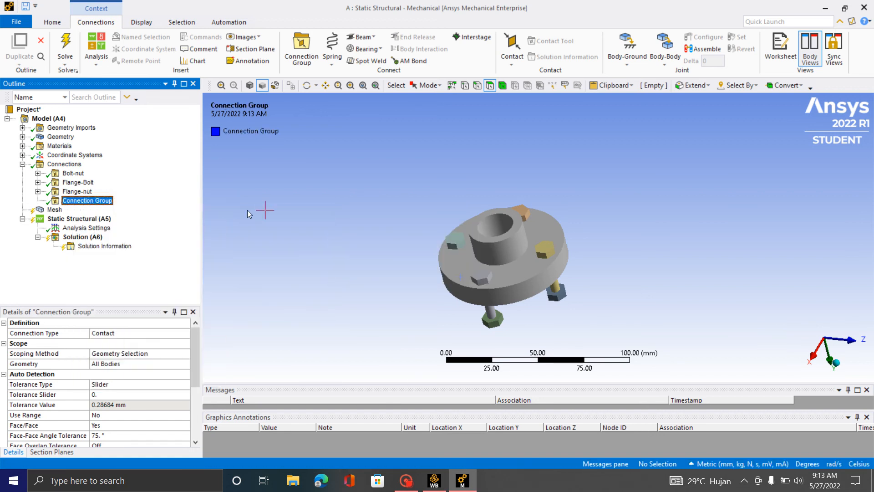
right_click(96, 207)
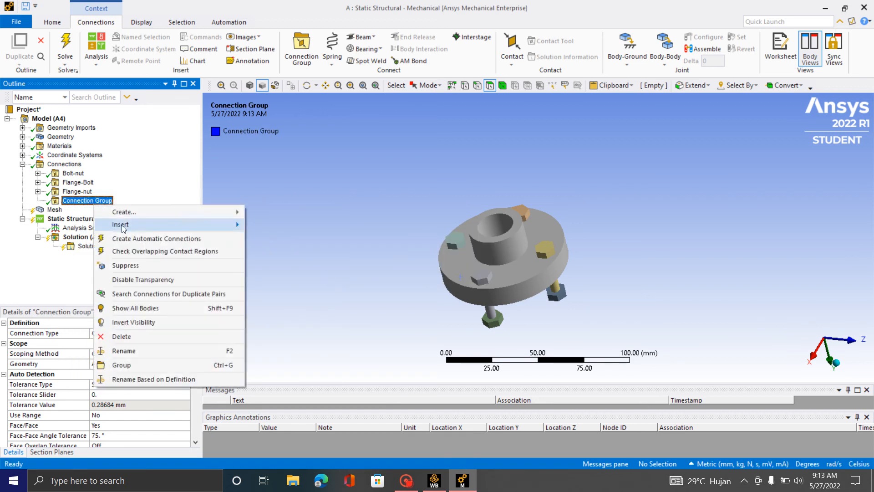
click(130, 349)
text(Gasket)
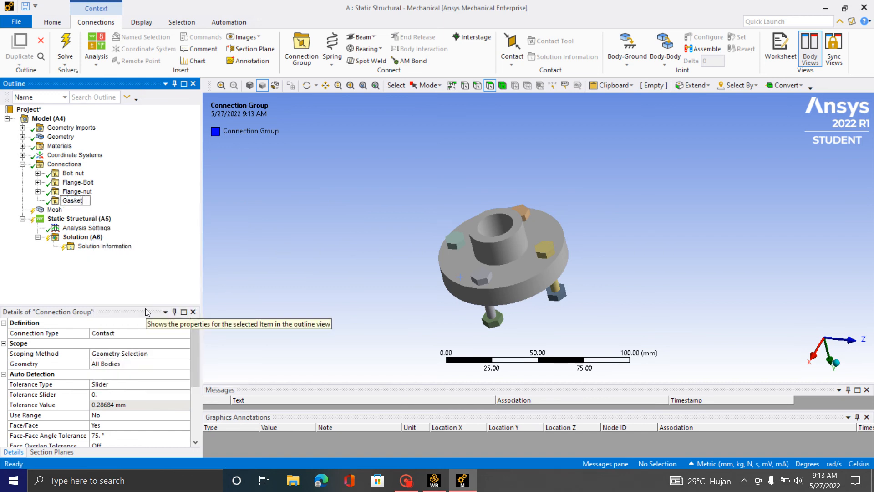
click(236, 275)
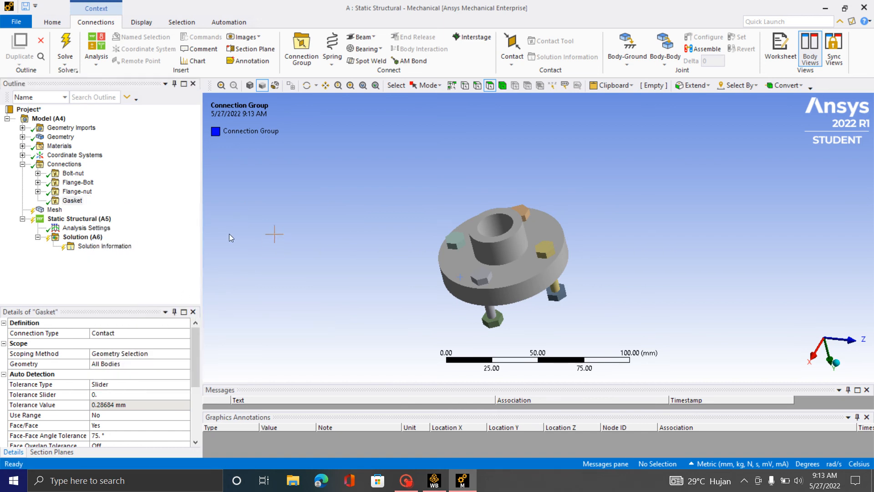
- Add a manual contact region to the Gasket group and assign the gasket's exposed annular face as its contact face
right_click(77, 202)
mouse_move(111, 220)
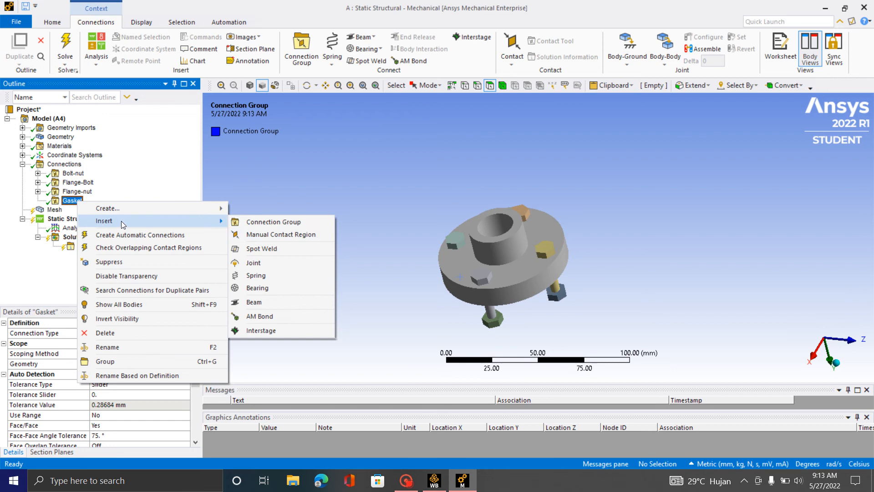
click(264, 235)
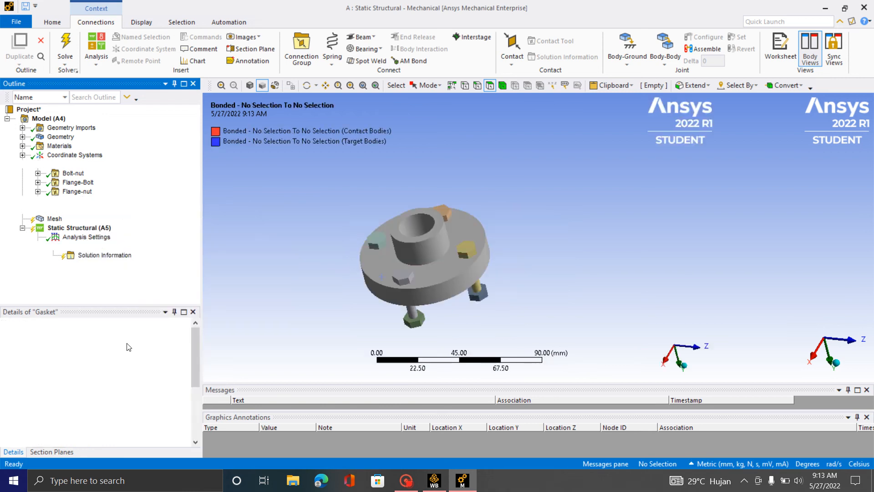
scroll(490, 306, up, 5)
middle_drag(546, 279, 515, 171)
click(395, 228)
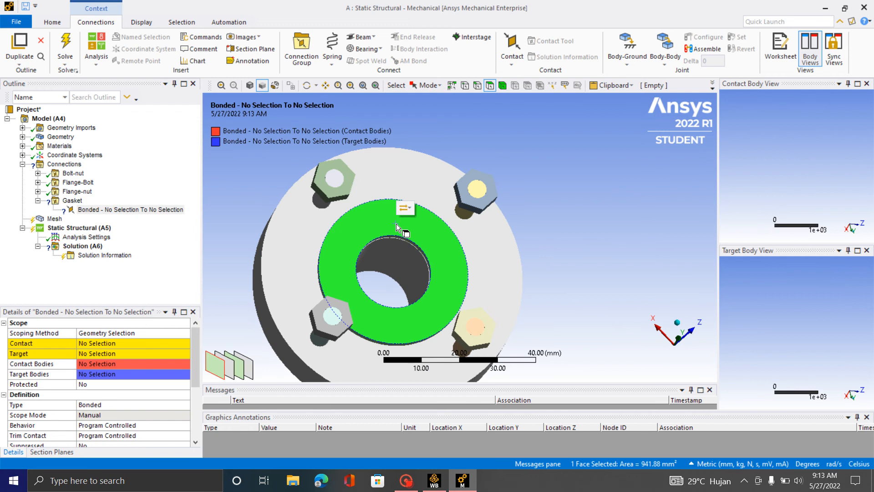
click(96, 346)
click(101, 345)
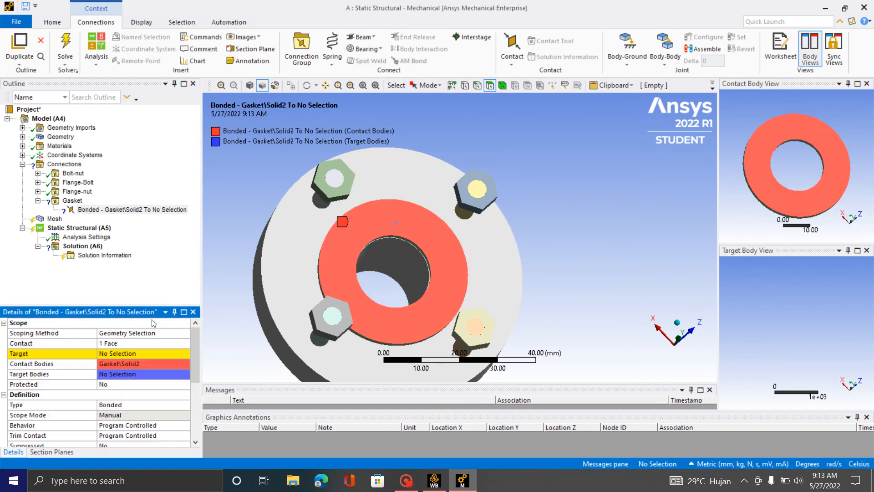
- Change the gasket contact region's type to Frictional with a friction coefficient of 0.2
scroll(377, 201, down, 4)
middle_drag(377, 201, 392, 251)
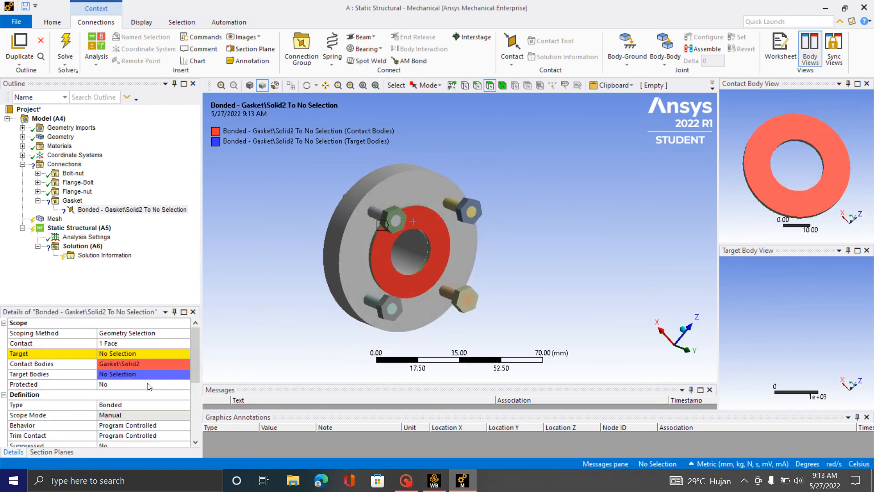
click(130, 405)
click(130, 404)
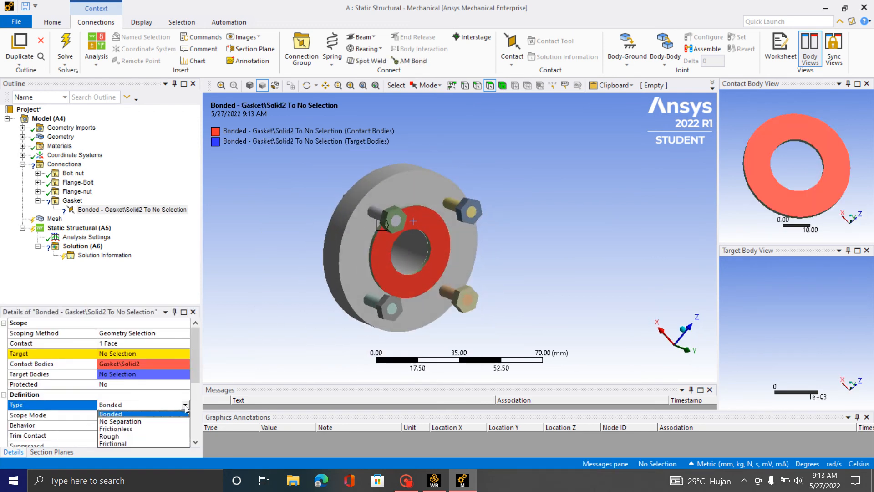
click(114, 444)
click(101, 414)
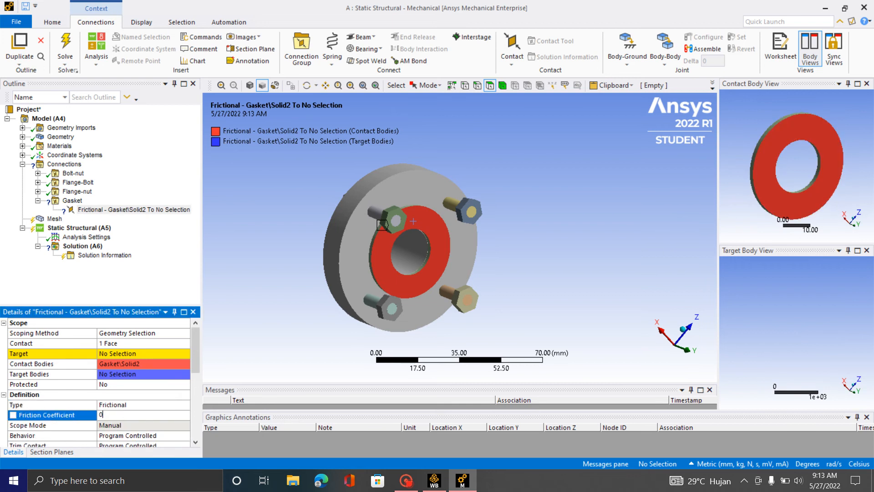
click(173, 272)
- Show all bodies of the flange coupling again
middle_drag(387, 252, 365, 248)
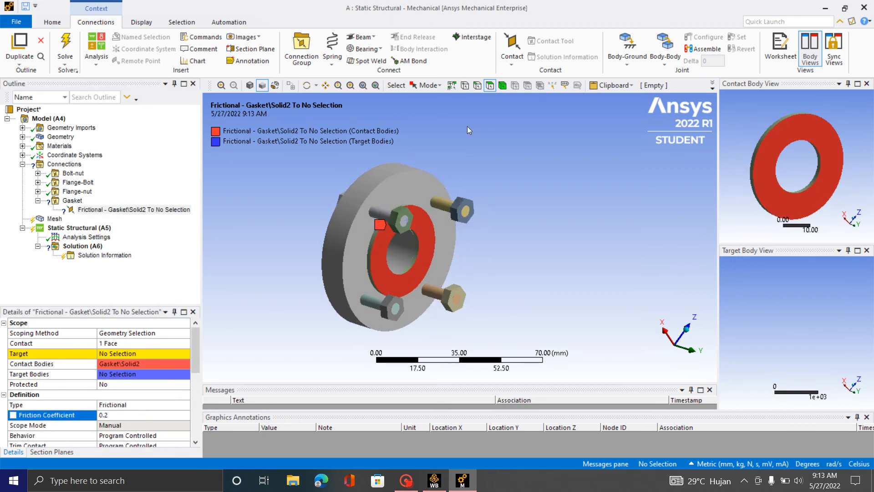
right_click(468, 127)
click(509, 161)
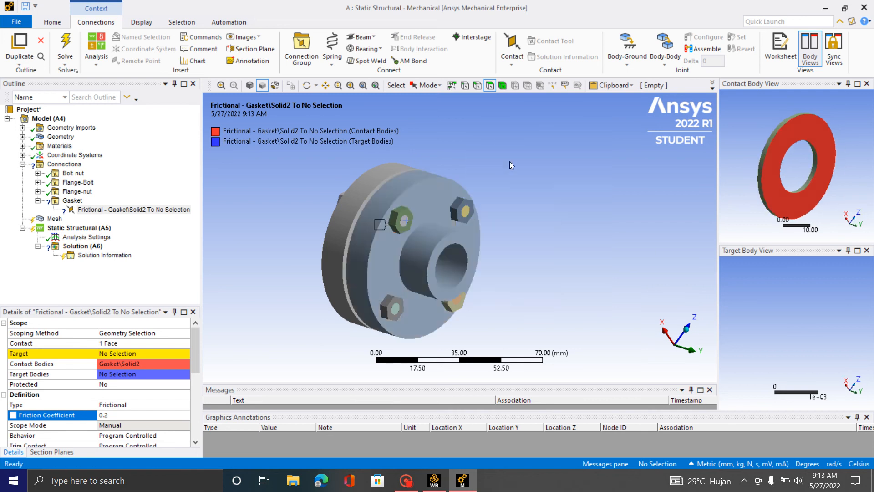
- Hide the bolt-head-side flange to expose the gasket and the mating face of Flange 2
middle_drag(389, 260, 511, 266)
middle_drag(383, 246, 379, 253)
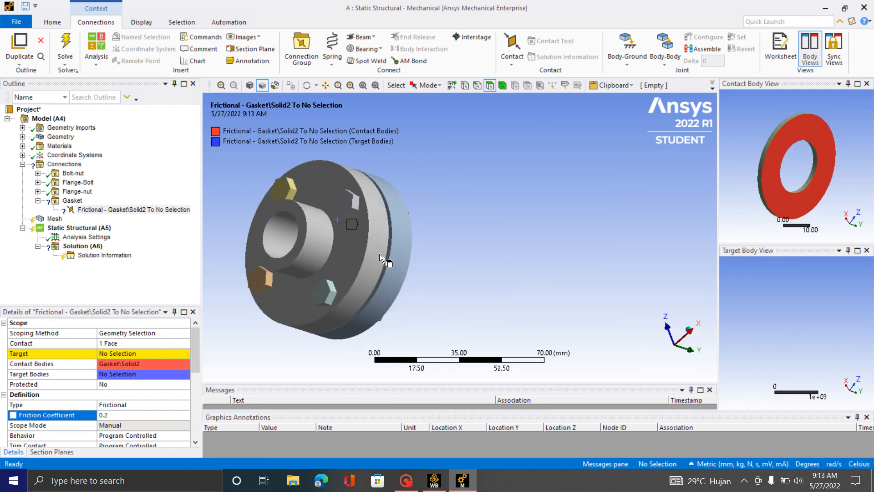
scroll(379, 253, up, 2)
click(352, 264)
right_click(352, 263)
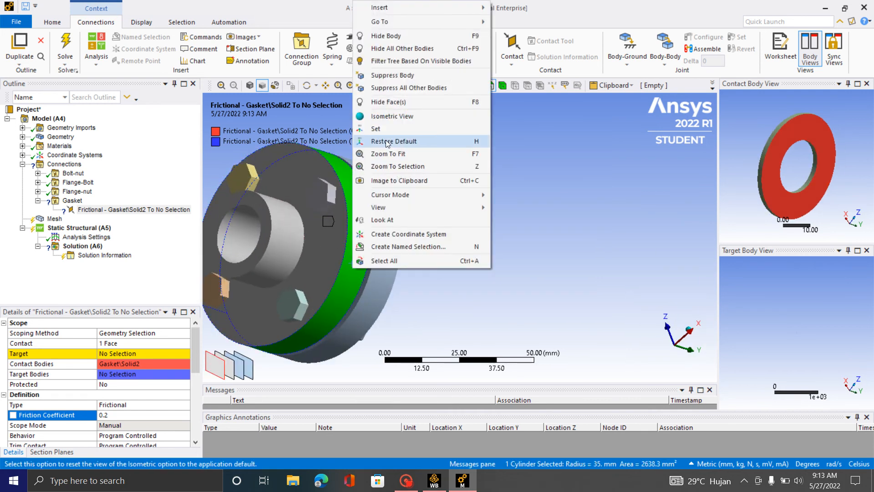
click(387, 38)
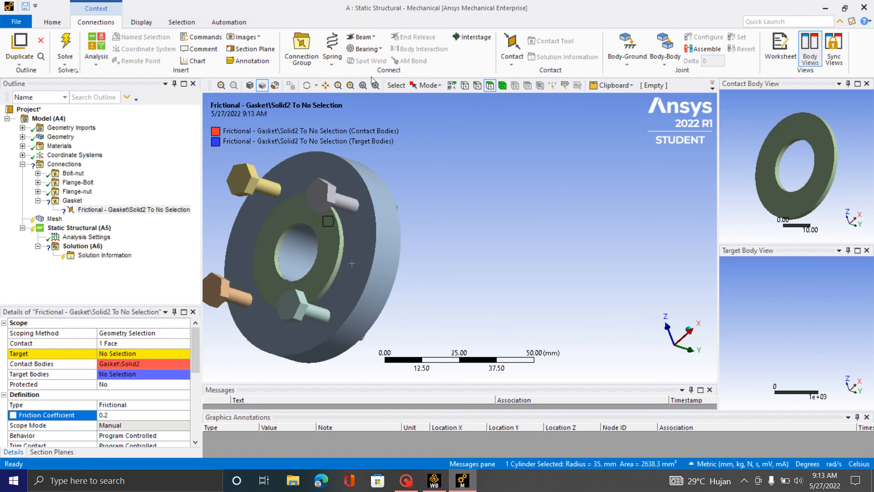
- Assign the mating face of Flange 2 around the gasket as the target of the gasket's frictional contact
click(351, 241)
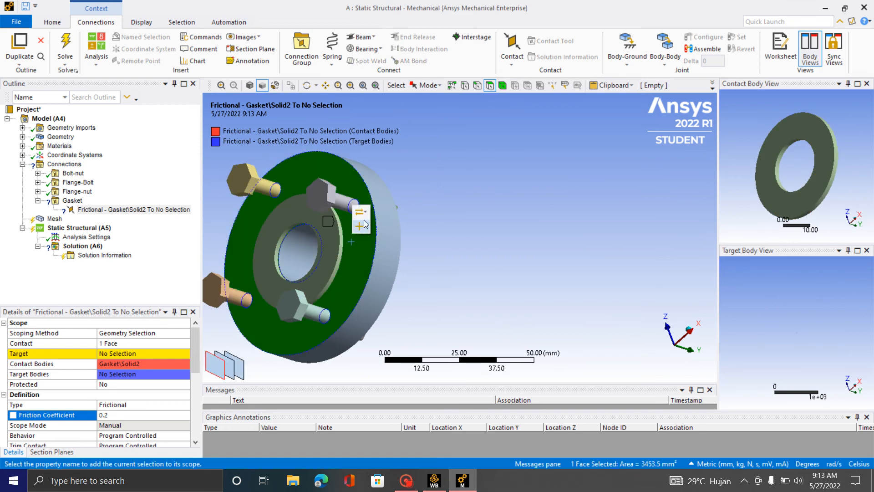
mouse_move(361, 215)
click(408, 224)
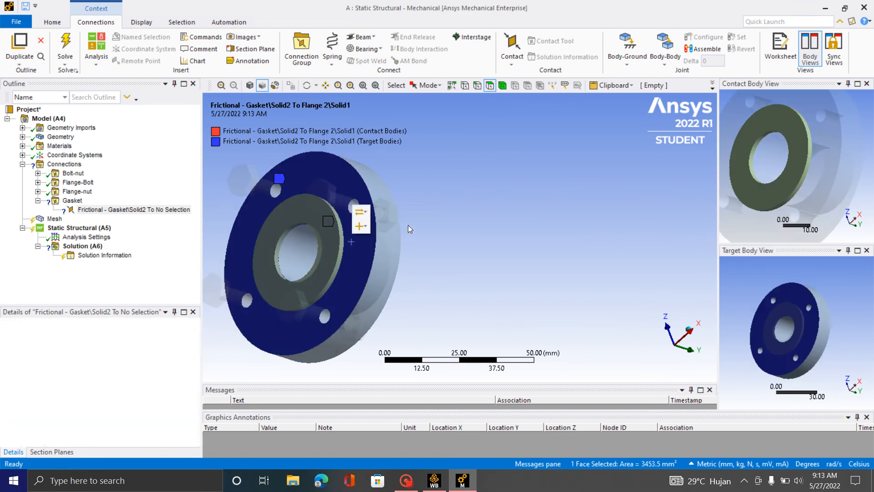
- Duplicate the gasket-to-Flange 2 contact region and set the copy's contact to the gasket's exposed annular face on the bolt-head side
scroll(501, 240, down, 2)
middle_drag(501, 240, 563, 293)
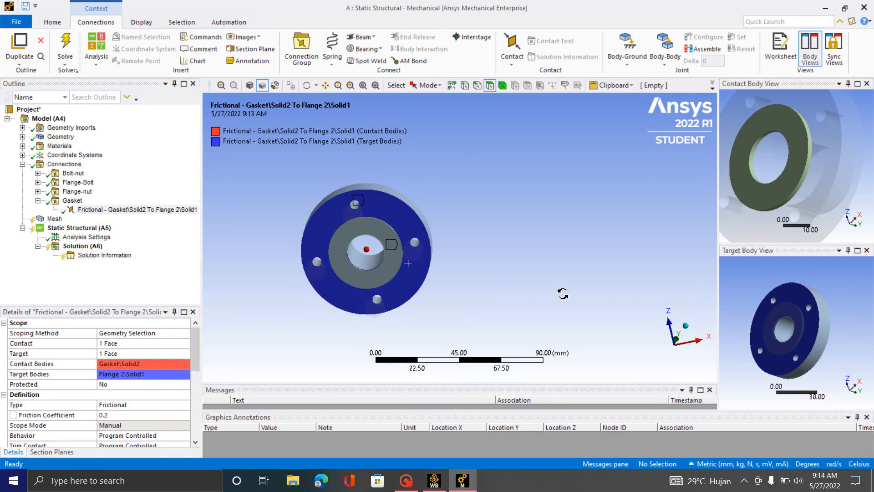
right_click(90, 210)
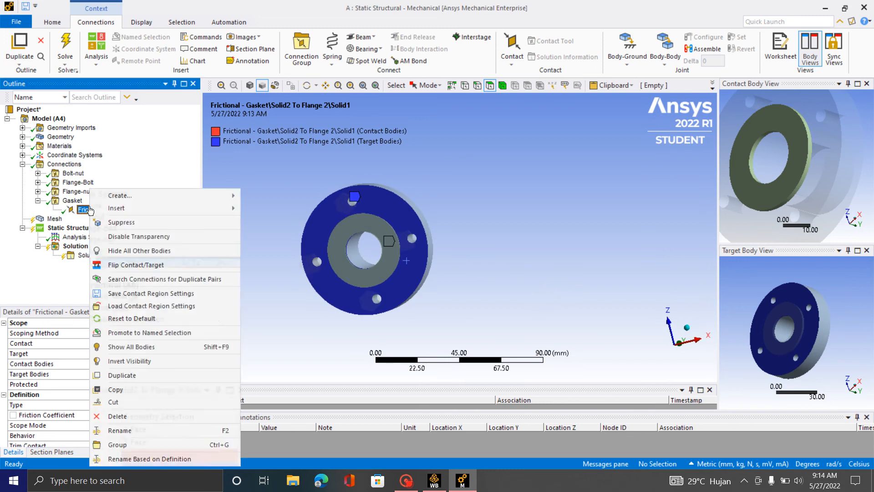
click(133, 377)
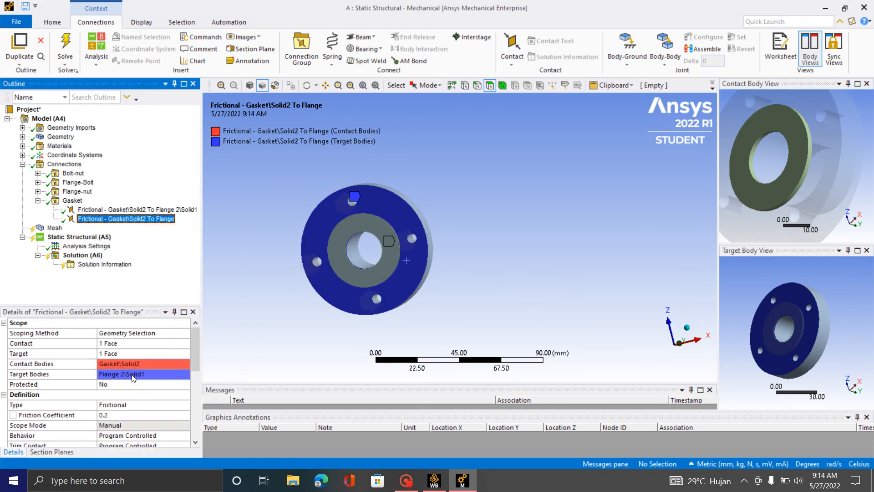
click(123, 343)
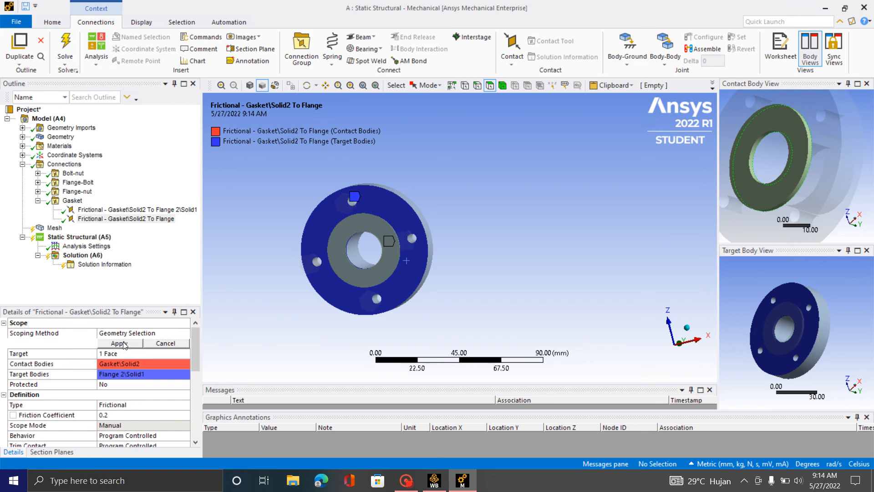
click(345, 235)
mouse_move(353, 200)
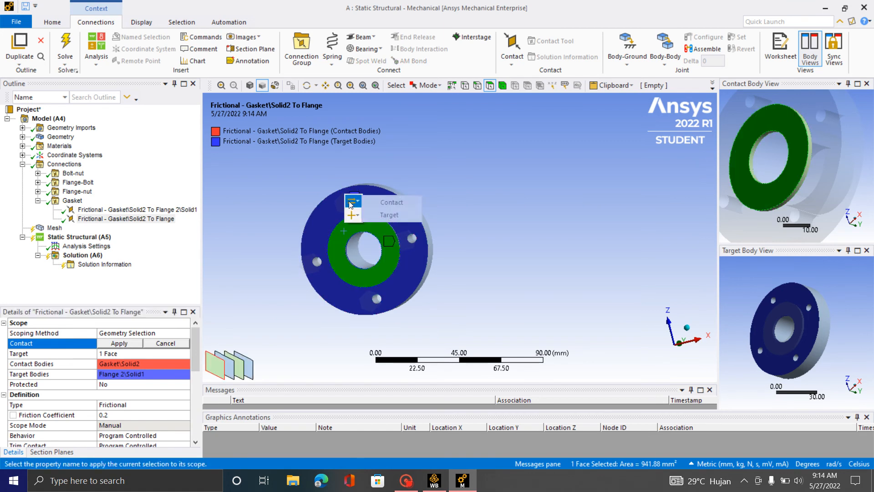
click(393, 203)
- Show all bodies and hide Flange 2 to expose the mating face of Flange 1
middle_drag(407, 200, 471, 207)
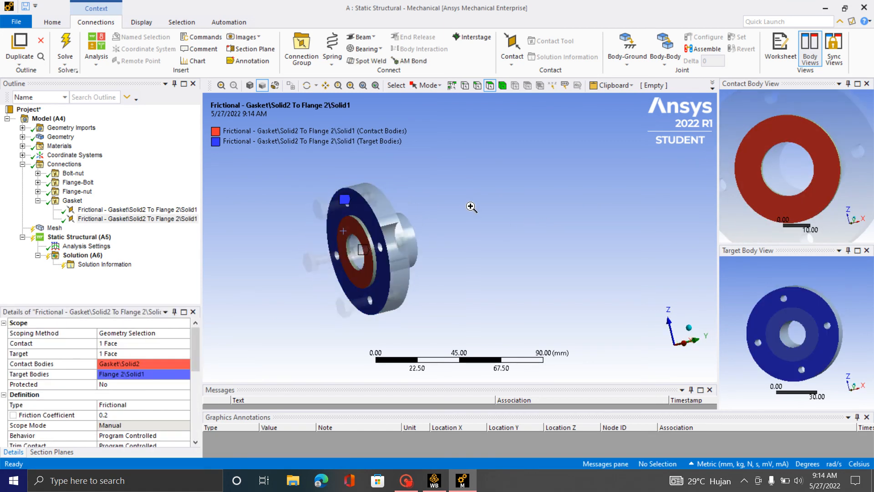
right_click(470, 207)
click(513, 238)
middle_drag(513, 238, 370, 210)
click(369, 208)
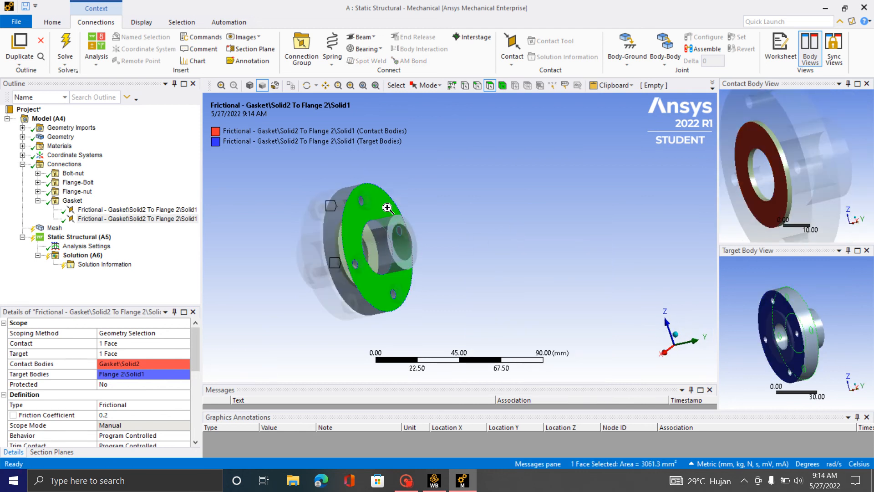
right_click(387, 207)
click(434, 235)
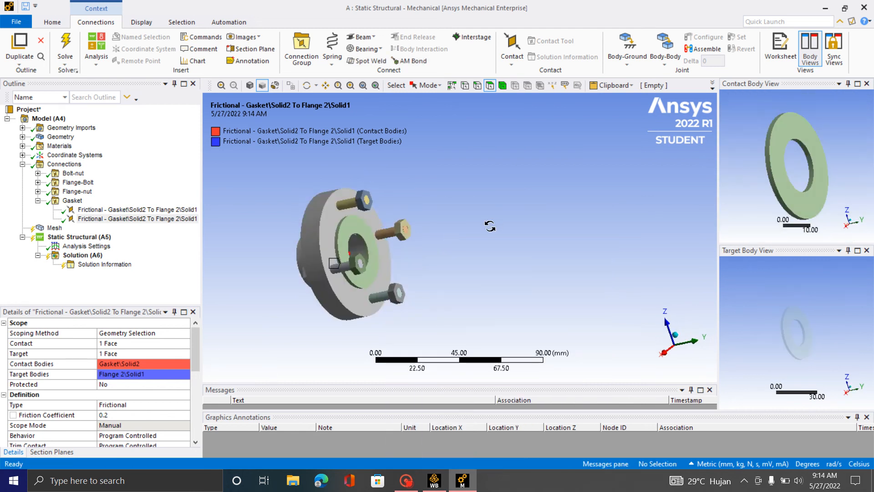
- Set the duplicated gasket contact's target to the mating face of Flange 1
click(314, 229)
mouse_move(324, 200)
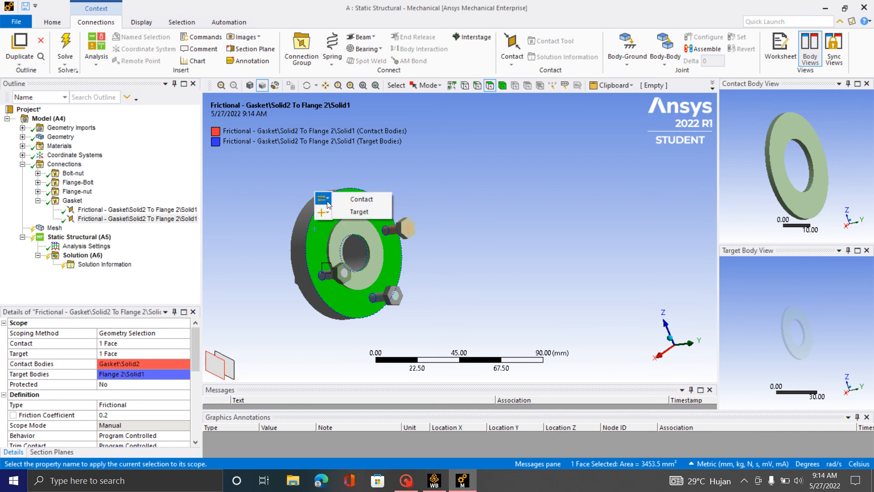
click(359, 212)
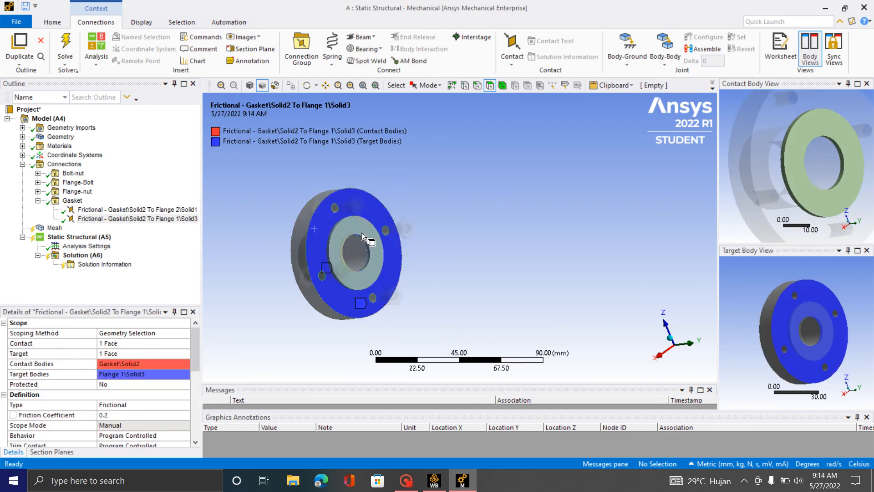
- Show all bodies of the coupling and generate the mesh with the default element size
click(54, 228)
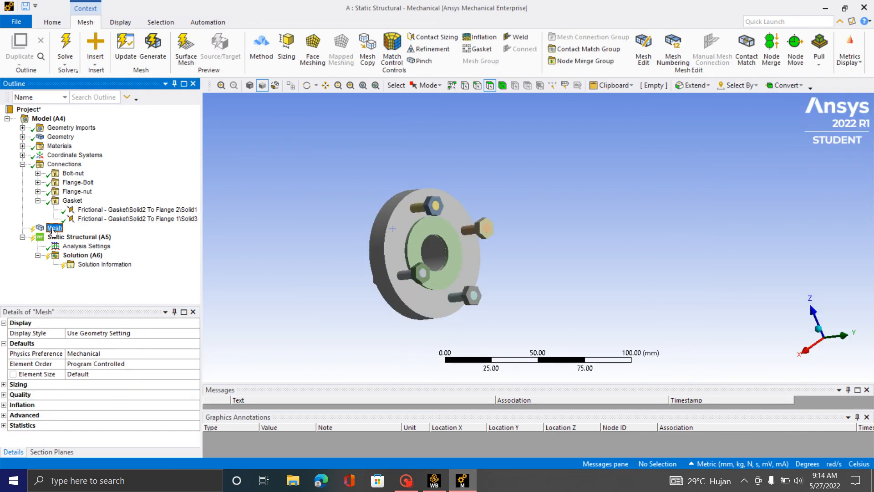
right_click(54, 228)
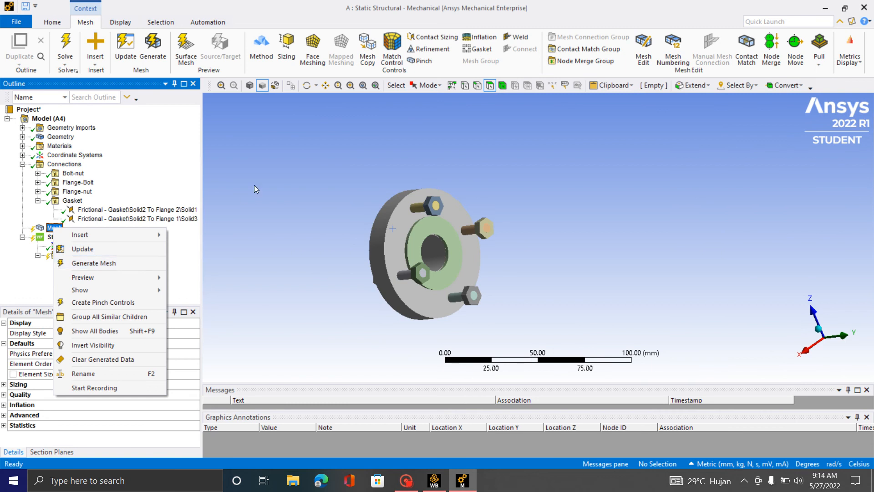
right_click(326, 147)
click(366, 182)
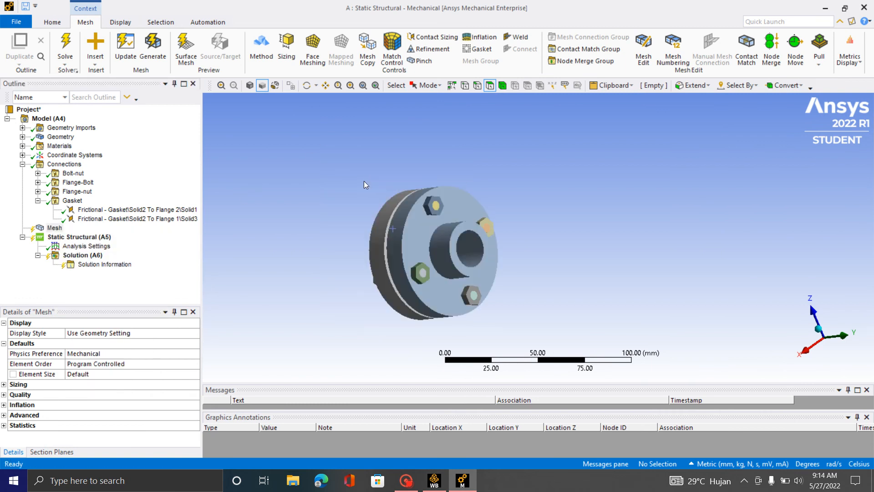
middle_drag(364, 181, 310, 239)
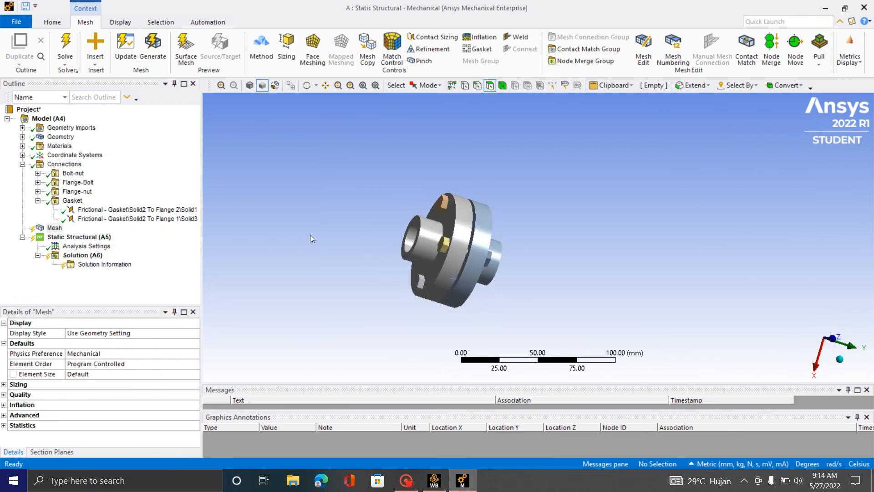
right_click(56, 228)
click(105, 262)
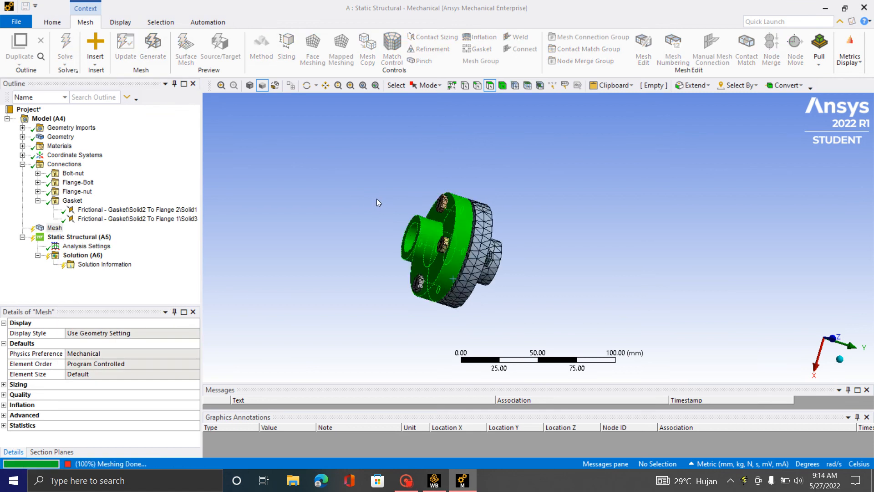
- Examine the default mesh on the flanges, bolts and nuts from several sides and in isometric view
scroll(387, 300, up, 5)
scroll(385, 285, down, 2)
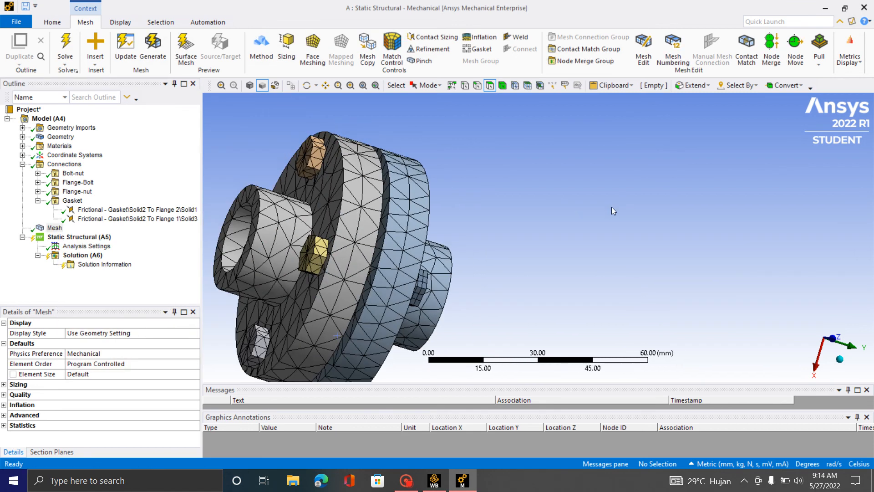
middle_drag(615, 206, 456, 219)
scroll(698, 190, down, 3)
mouse_move(536, 286)
middle_down()
mouse_move(447, 262)
mouse_move(596, 248)
mouse_move(347, 258)
mouse_move(837, 278)
middle_up()
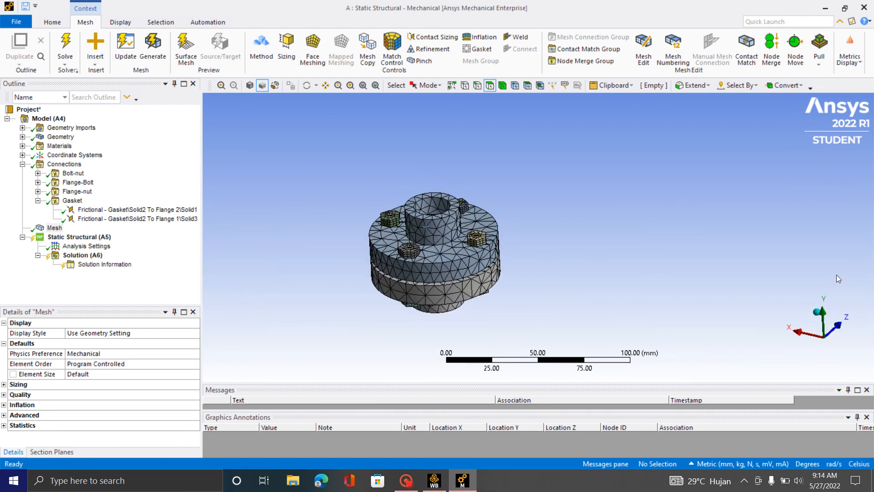
click(816, 317)
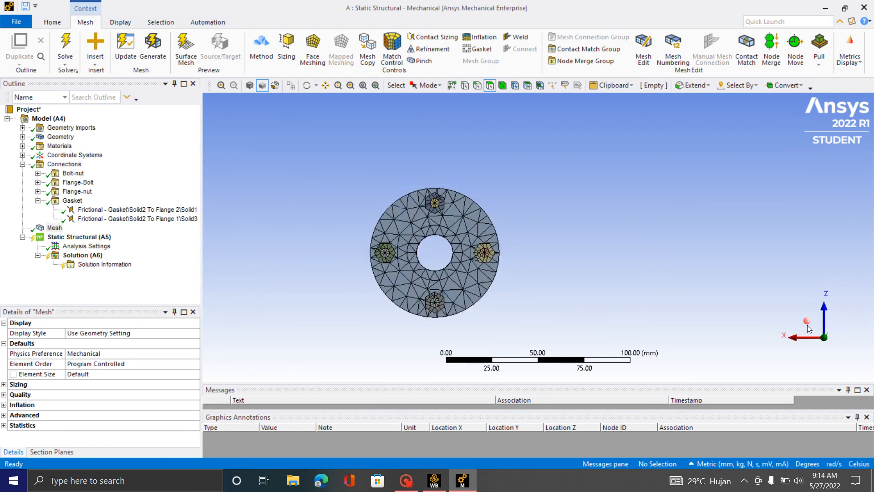
click(807, 321)
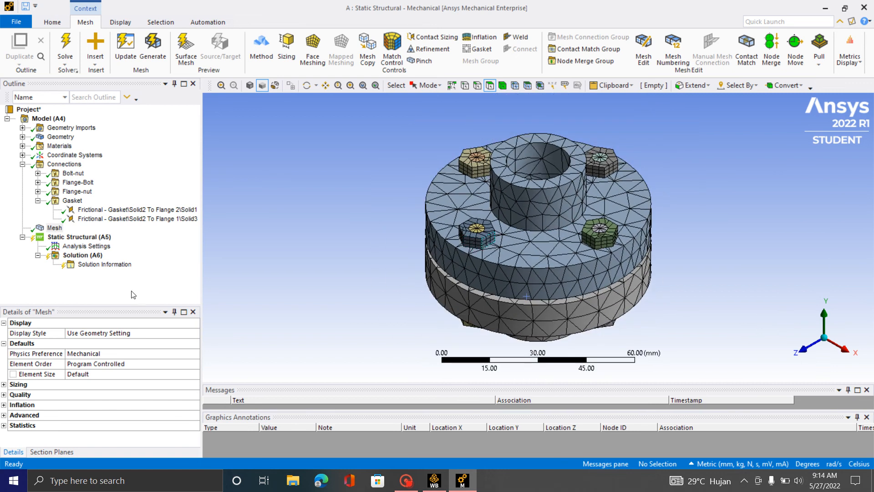
- Insert a mesh sizing control and scope it to the two flange bodies
right_click(54, 227)
mouse_move(91, 237)
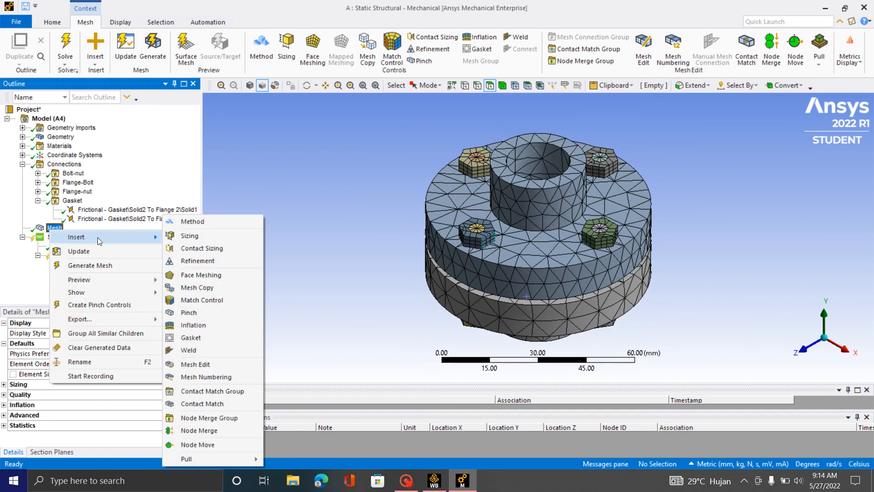
click(187, 236)
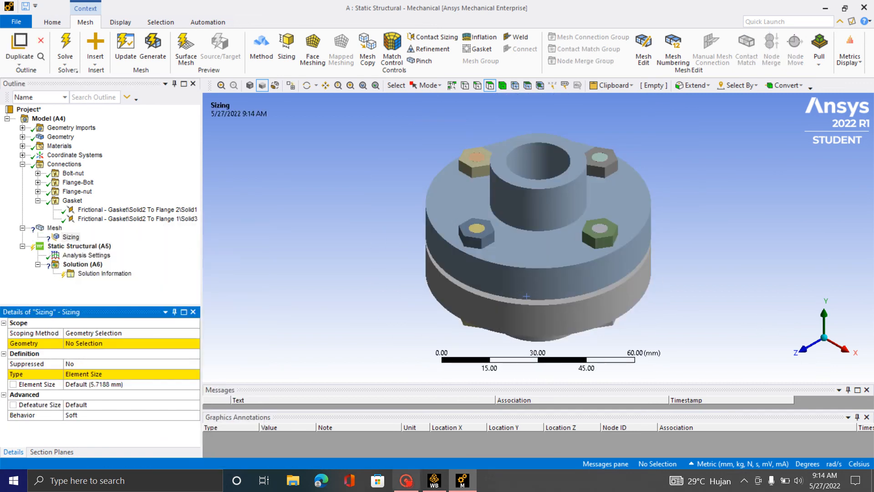
click(502, 86)
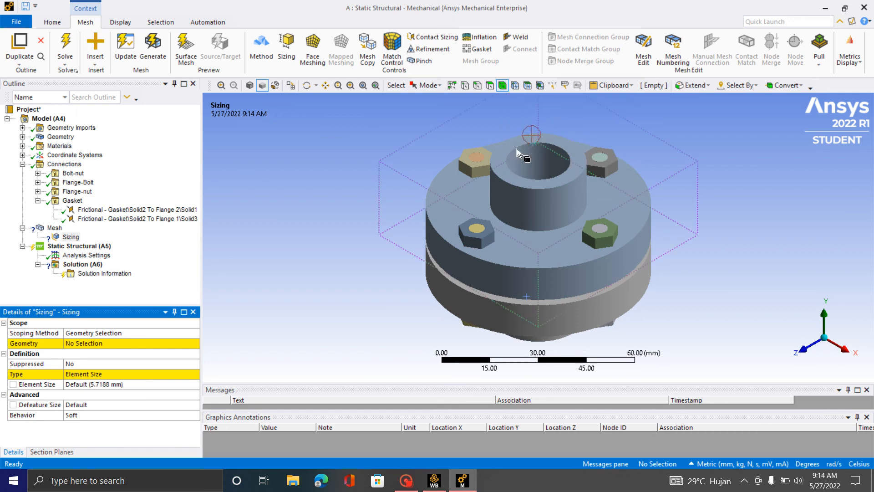
click(543, 221)
middle_drag(698, 249, 605, 196)
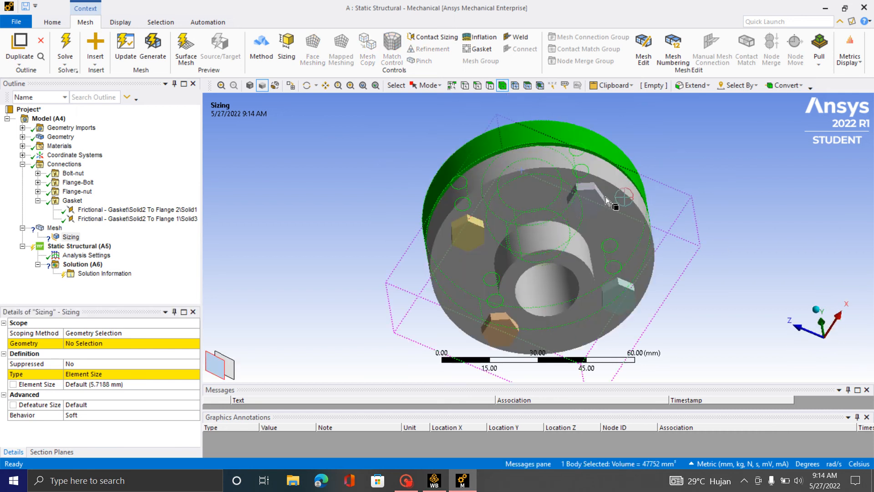
ctrl+click(620, 203)
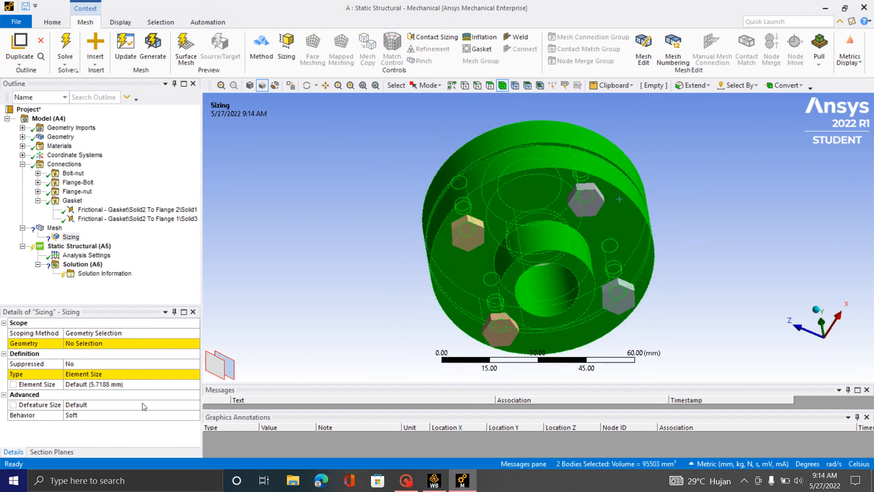
click(87, 346)
click(87, 347)
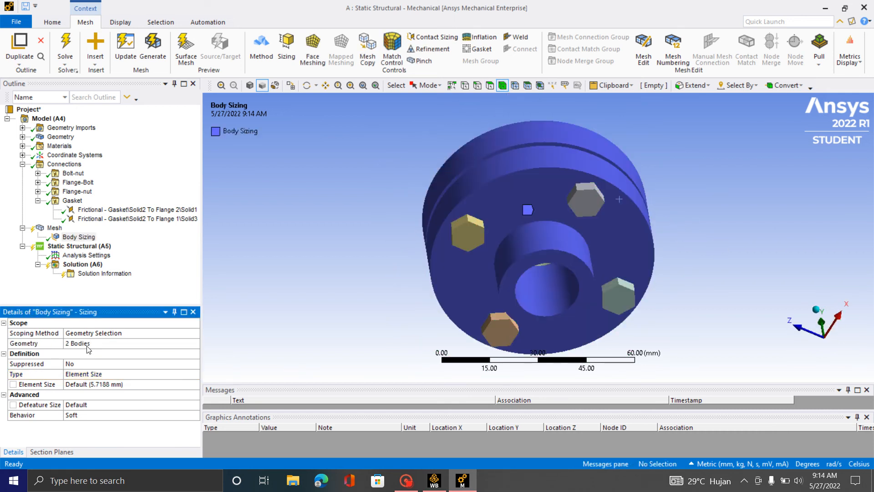
- Set the flange body sizing's element size to 2 mm and regenerate the mesh
click(141, 385)
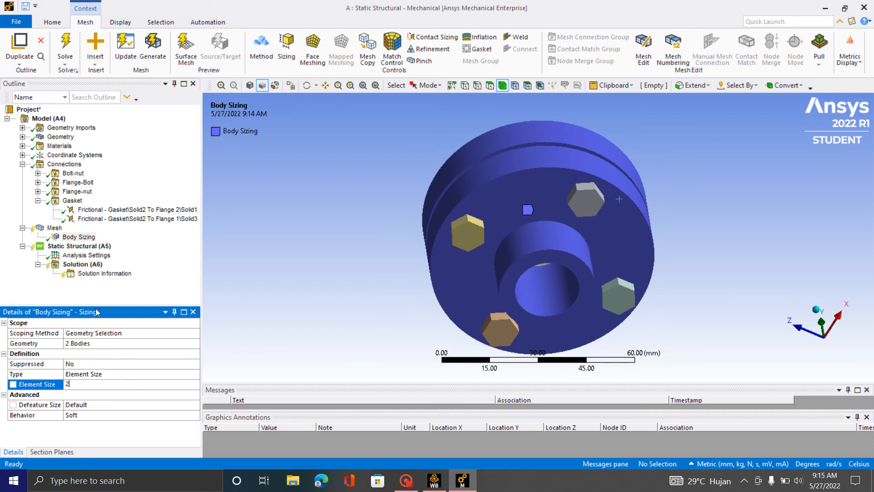
text(2)
right_click(71, 237)
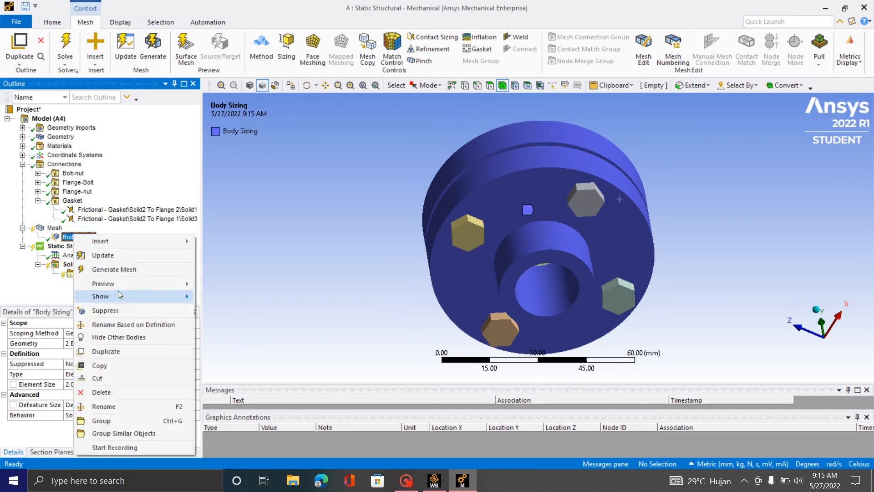
click(114, 269)
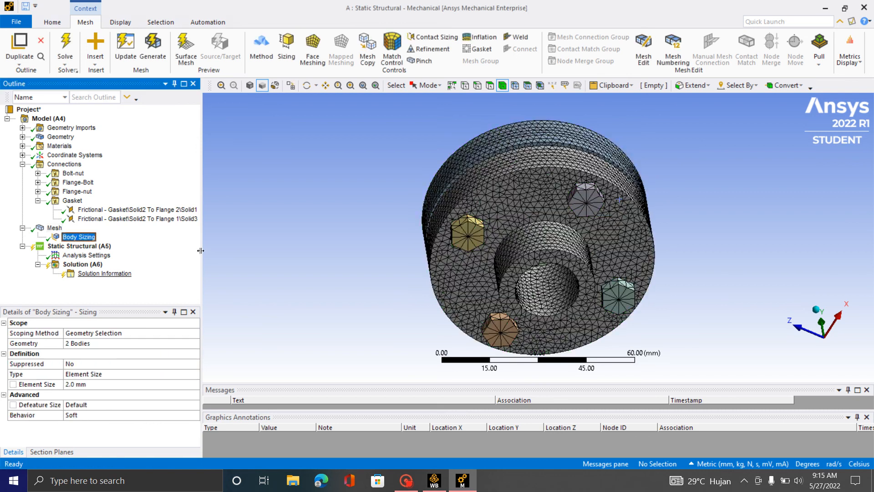
- Insert a second mesh sizing control and select the four bolts for its geometry
middle_drag(541, 165, 485, 177)
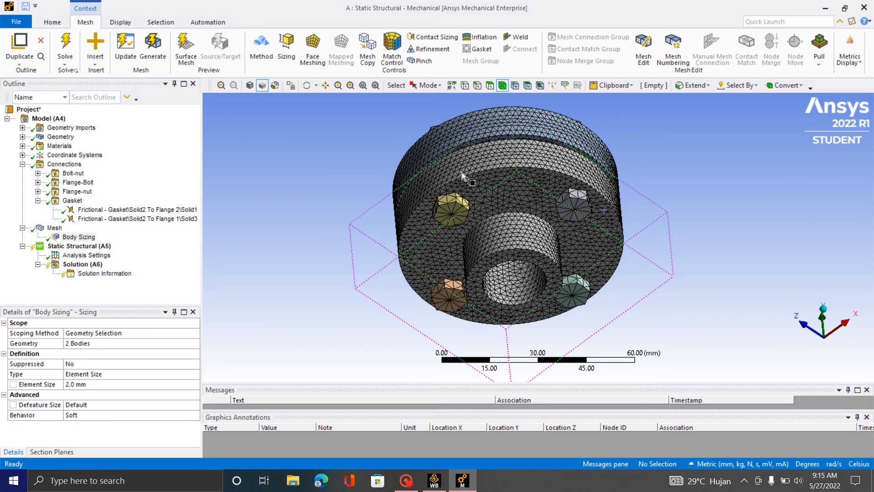
right_click(79, 238)
mouse_move(136, 240)
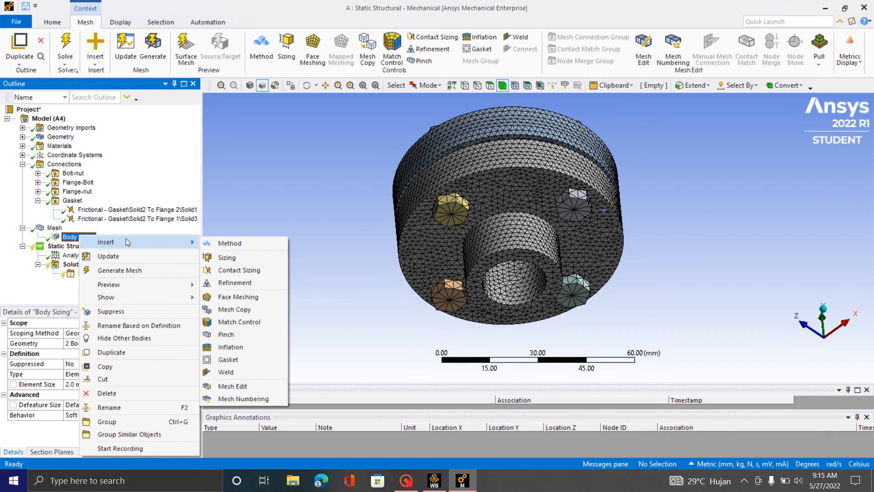
click(226, 257)
click(225, 258)
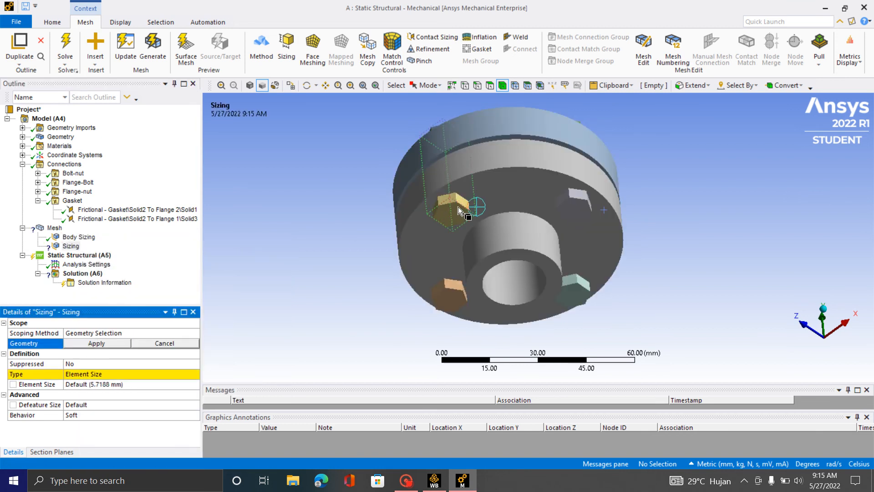
click(452, 208)
ctrl+click(581, 202)
ctrl+click(580, 290)
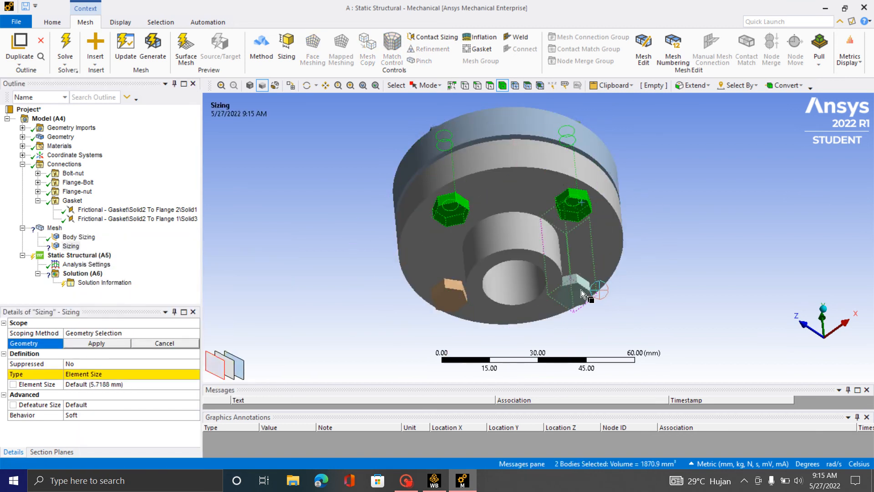
ctrl+click(457, 293)
- Add the four nuts and the gasket to the bolt selection and apply it as the sizing's geometry
middle_drag(634, 233, 591, 250)
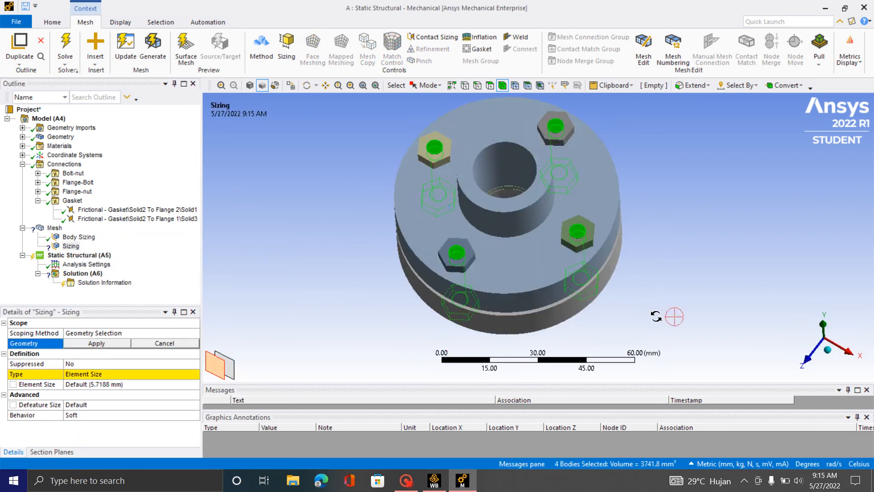
ctrl+click(584, 242)
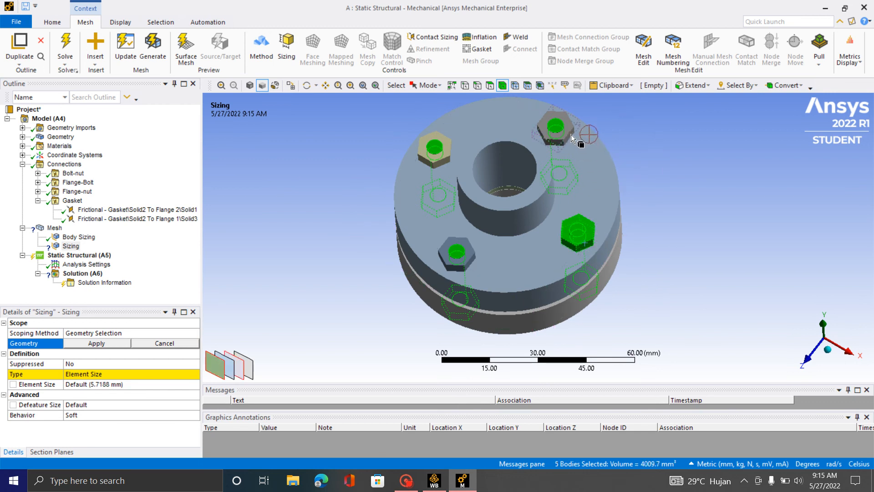
ctrl+click(570, 134)
ctrl+click(441, 156)
ctrl+click(457, 251)
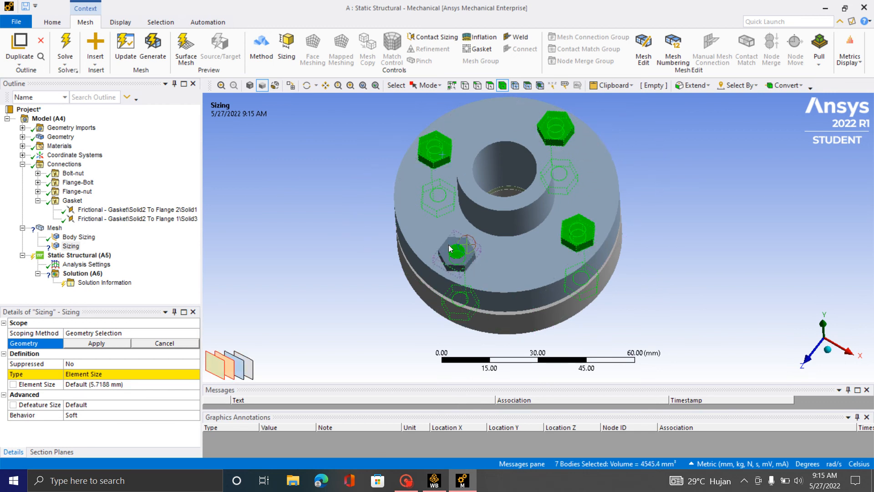
scroll(509, 190, up, 3)
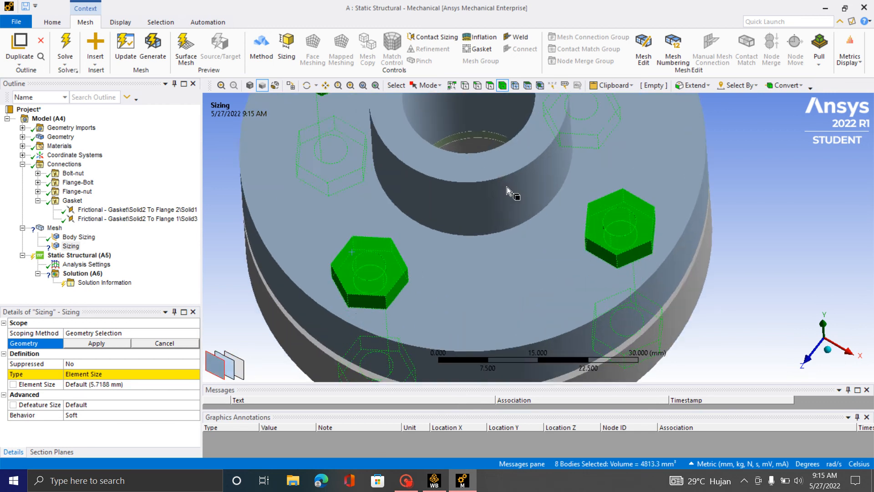
ctrl+click(473, 136)
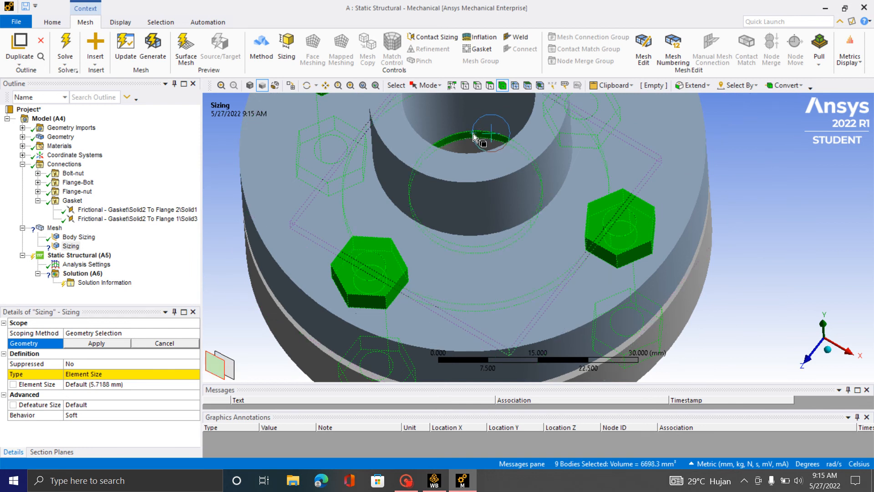
scroll(480, 162, down, 2)
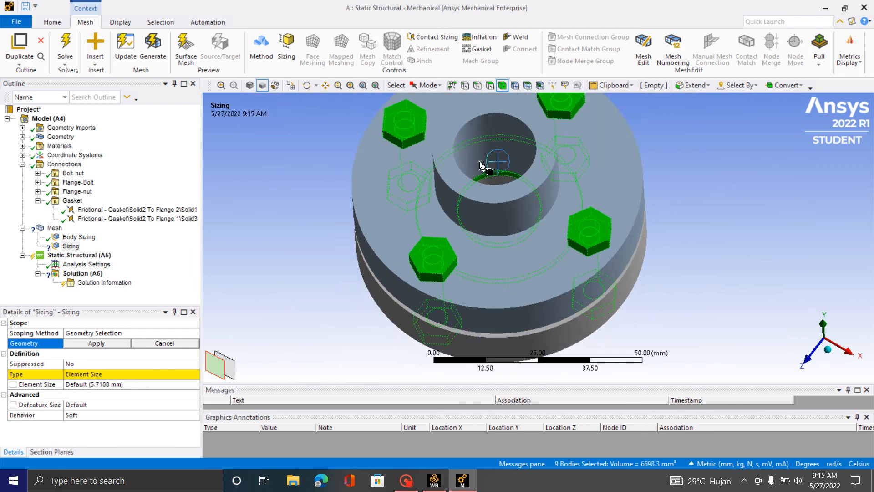
click(96, 343)
- Set the element size of the bolt, nut and gasket sizing to 1 mm and regenerate the mesh
click(135, 384)
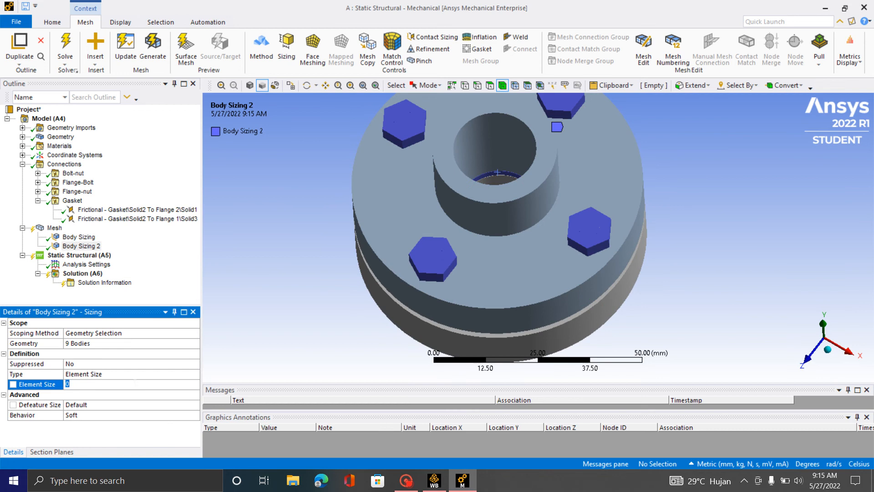
click(39, 296)
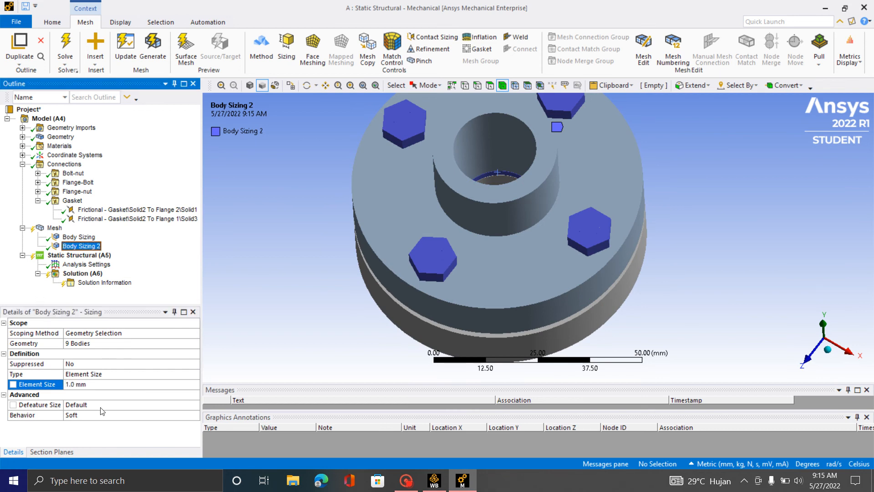
scroll(486, 178, up, 3)
scroll(487, 179, down, 1)
mouse_move(565, 281)
middle_down()
mouse_move(588, 232)
mouse_move(582, 255)
mouse_move(537, 308)
mouse_move(560, 292)
mouse_move(538, 292)
mouse_move(574, 246)
mouse_move(555, 277)
mouse_move(569, 286)
middle_up()
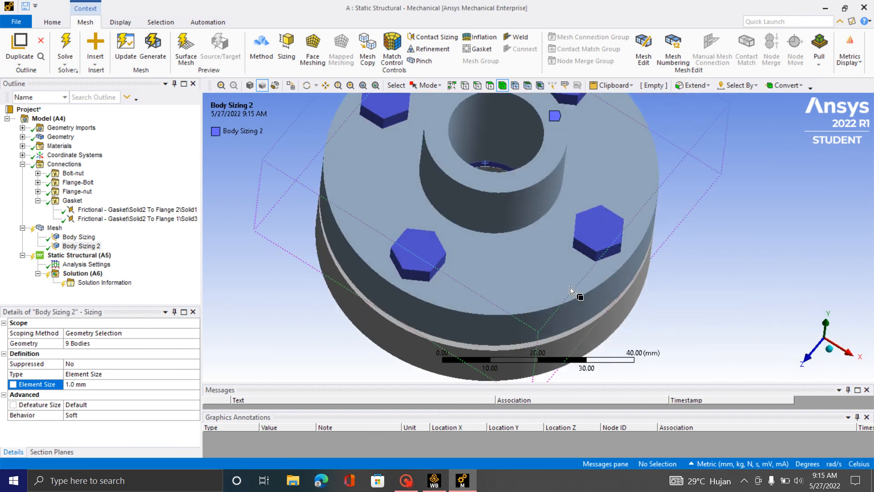
right_click(90, 246)
click(125, 66)
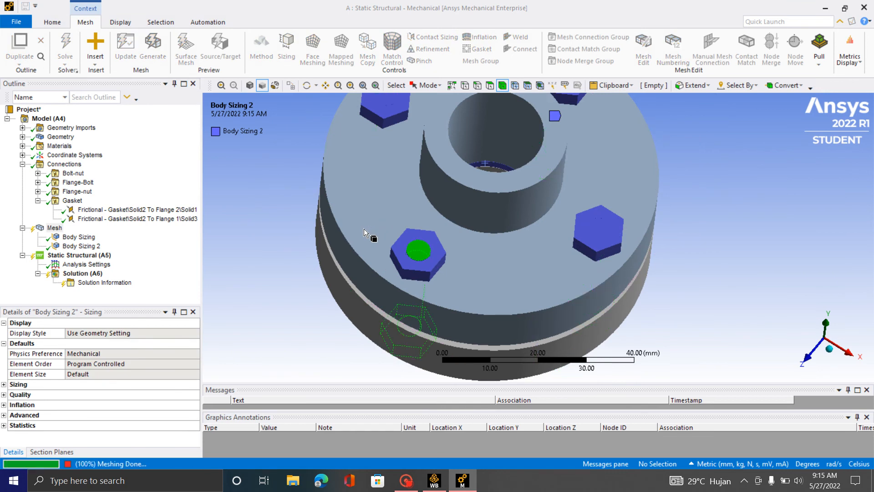
- Examine the refined mesh on the flanges, bolts and nuts, and display the mesh's node and element statistics
scroll(382, 253, up, 3)
scroll(381, 253, up, 1)
scroll(484, 260, down, 4)
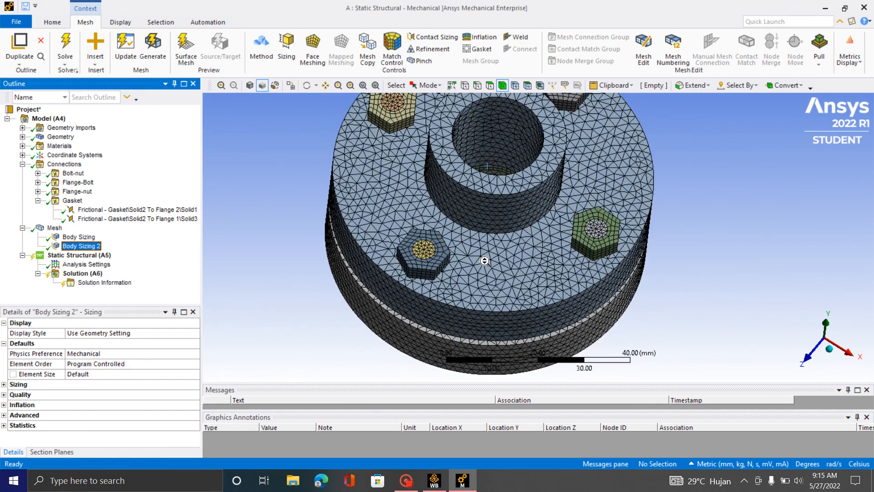
middle_drag(655, 209, 579, 220)
click(5, 425)
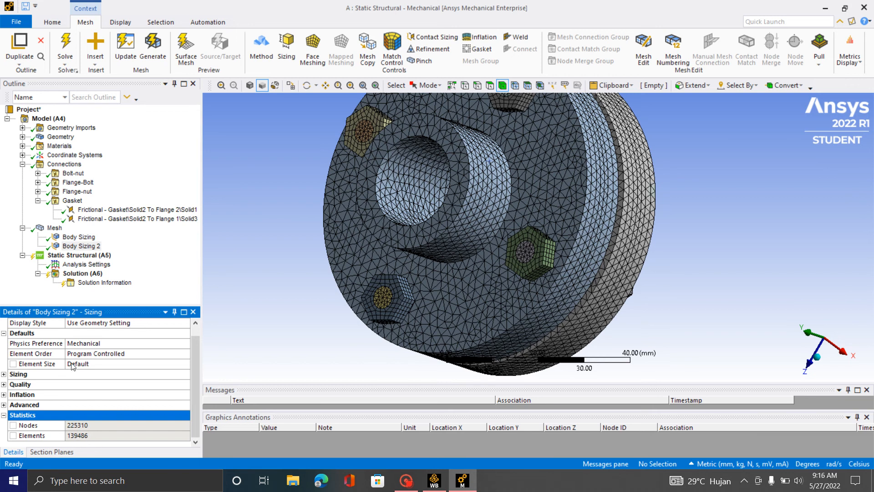
- Insert a mesh method control and switch the selection mode to box select
right_click(52, 228)
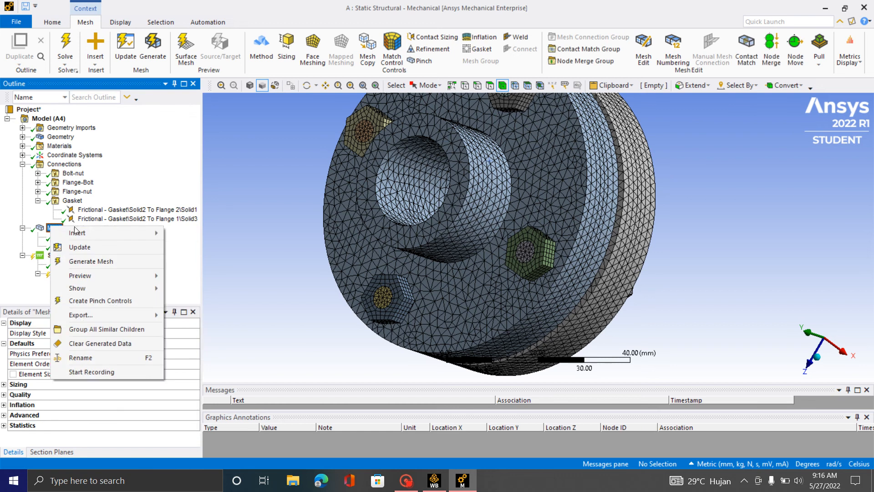
mouse_move(76, 231)
click(183, 221)
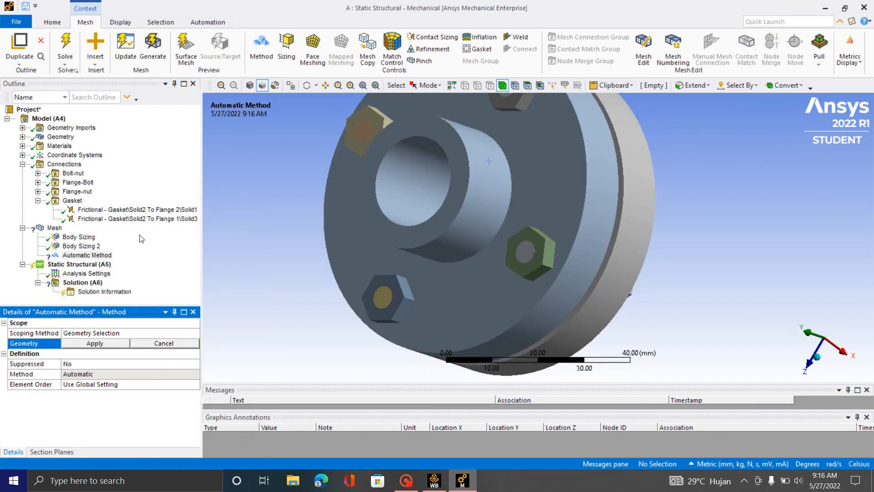
scroll(415, 241, down, 5)
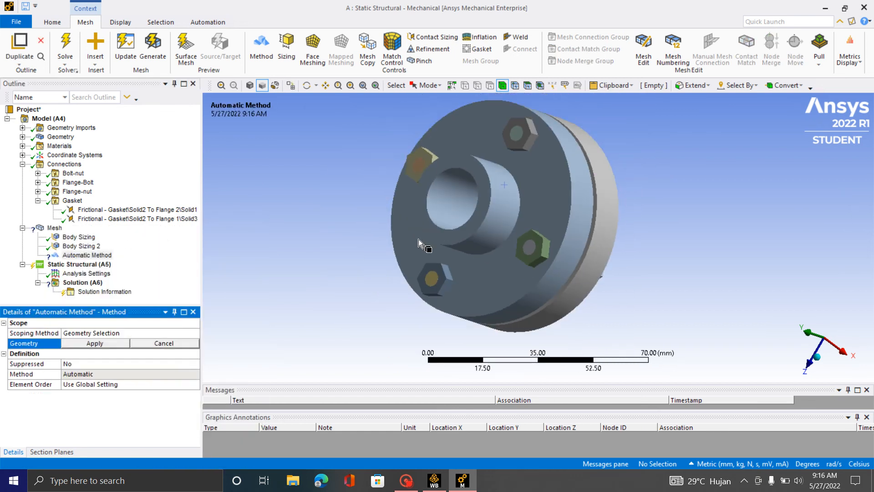
click(439, 85)
click(443, 110)
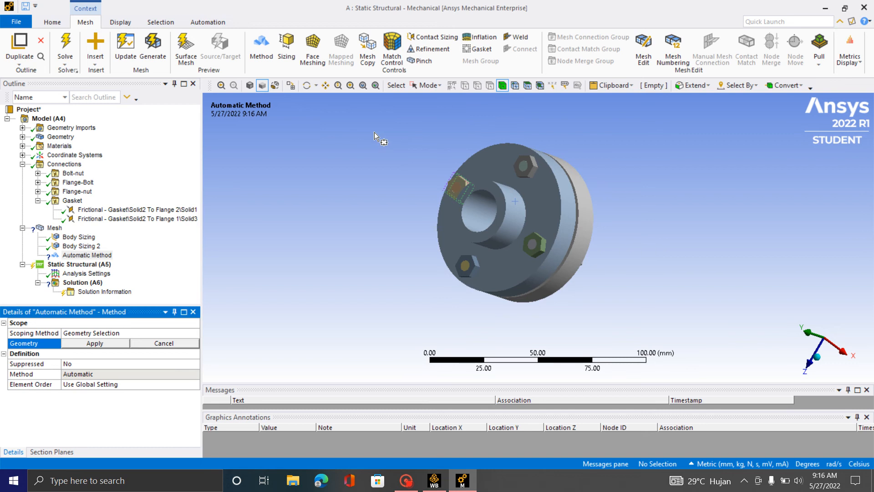
drag(374, 136, 665, 321)
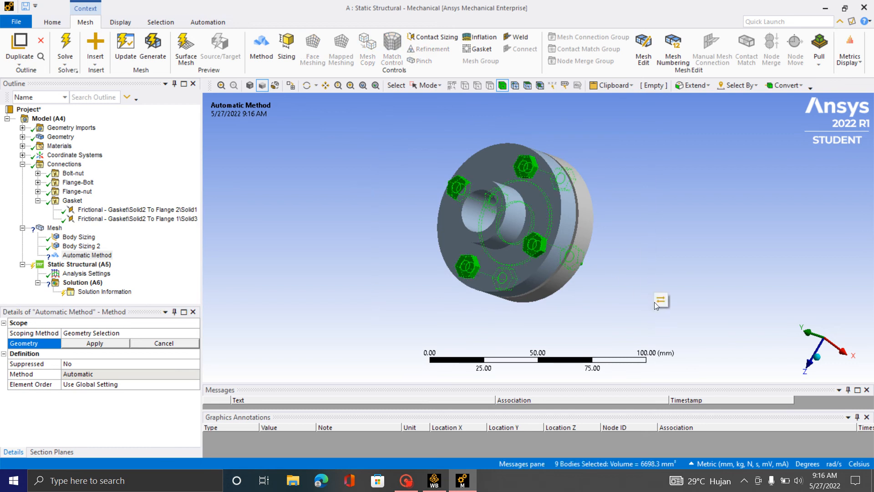
middle_drag(654, 301, 517, 314)
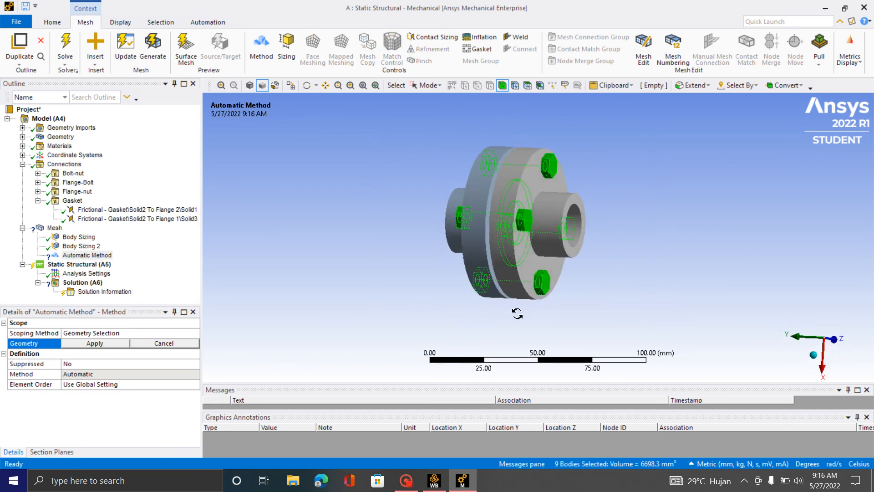
click(664, 265)
middle_drag(479, 237, 395, 160)
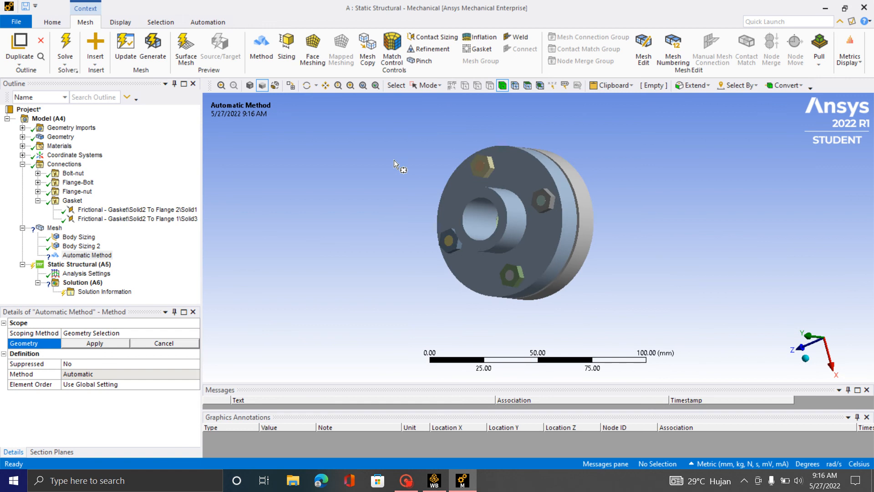
drag(658, 306, 669, 320)
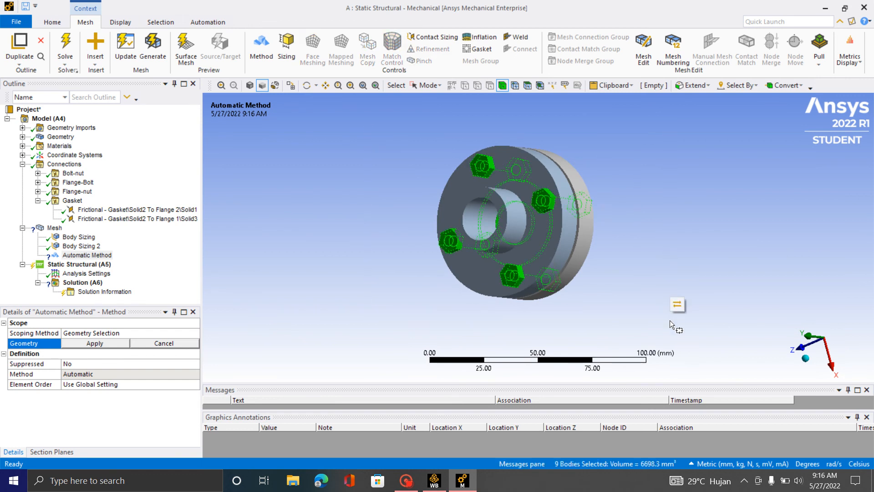
middle_drag(627, 267, 501, 246)
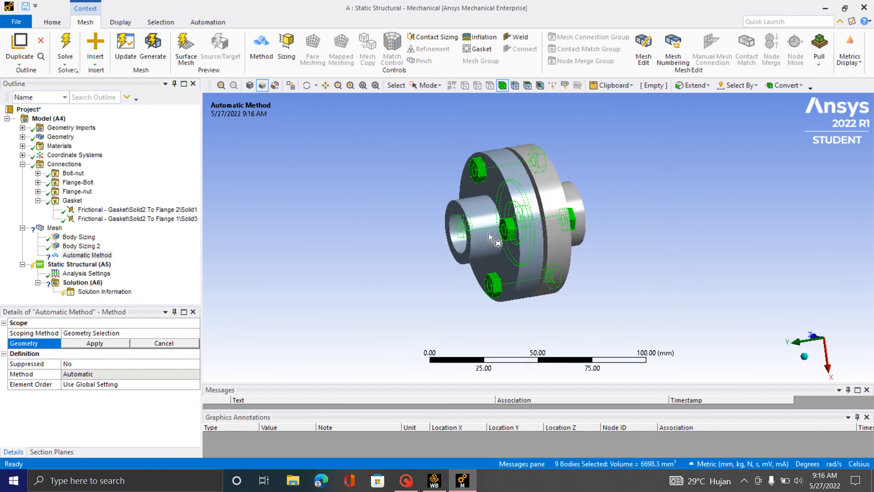
click(488, 233)
scroll(516, 193, up, 3)
scroll(516, 193, down, 3)
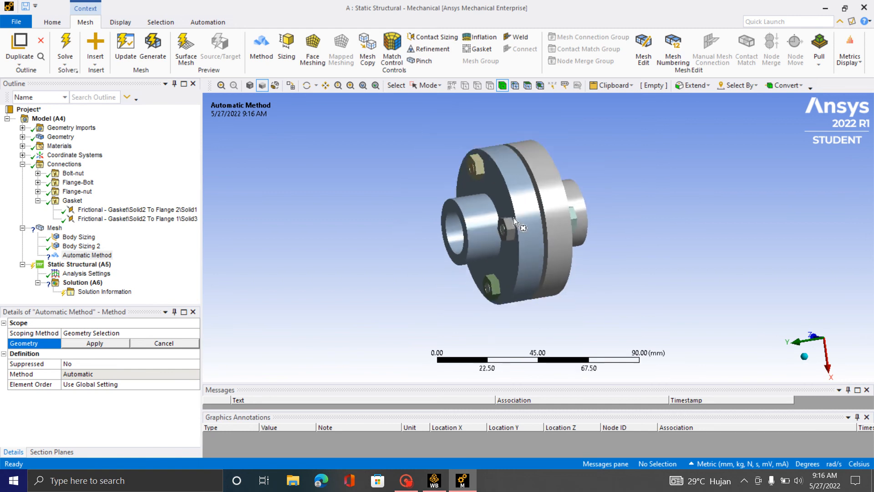
- Box-select all 11 bodies of the coupling as the mesh method's geometry and set the method to MultiZone
drag(704, 257, 703, 323)
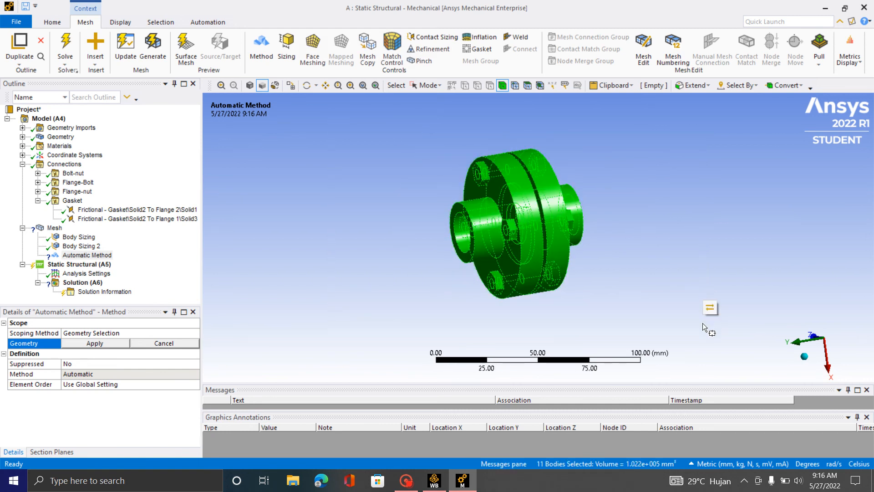
middle_drag(702, 323, 668, 312)
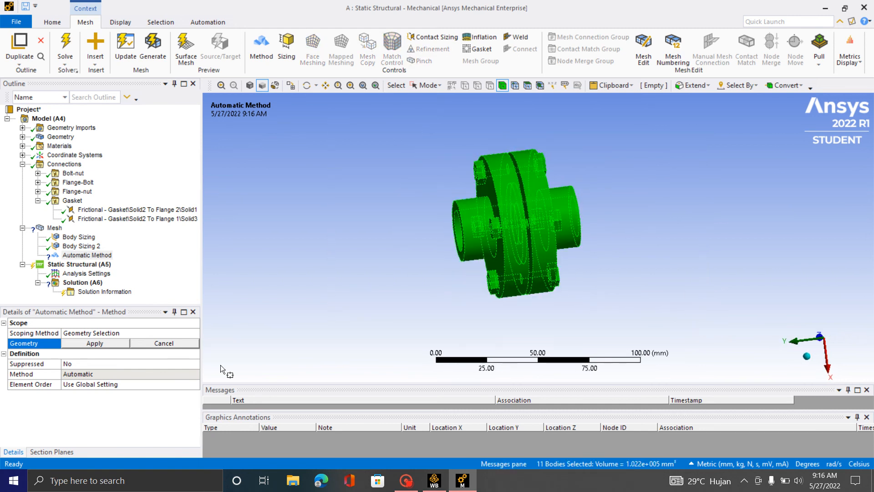
click(103, 345)
click(113, 373)
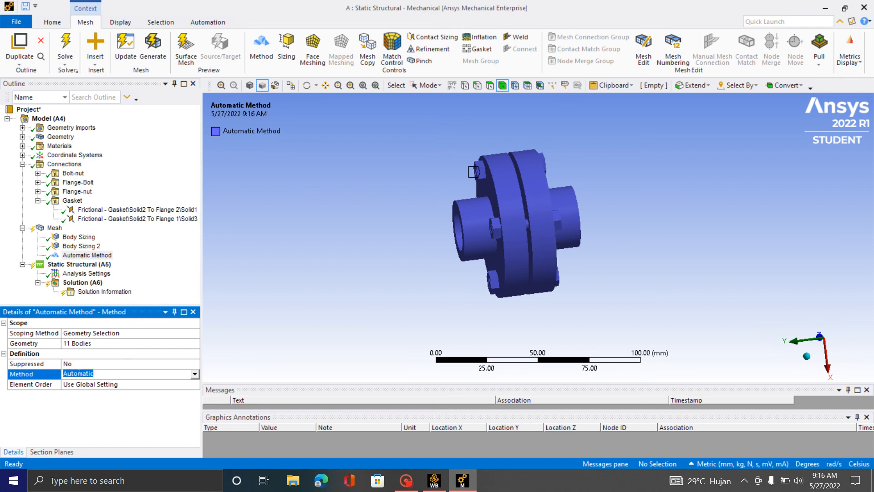
click(195, 375)
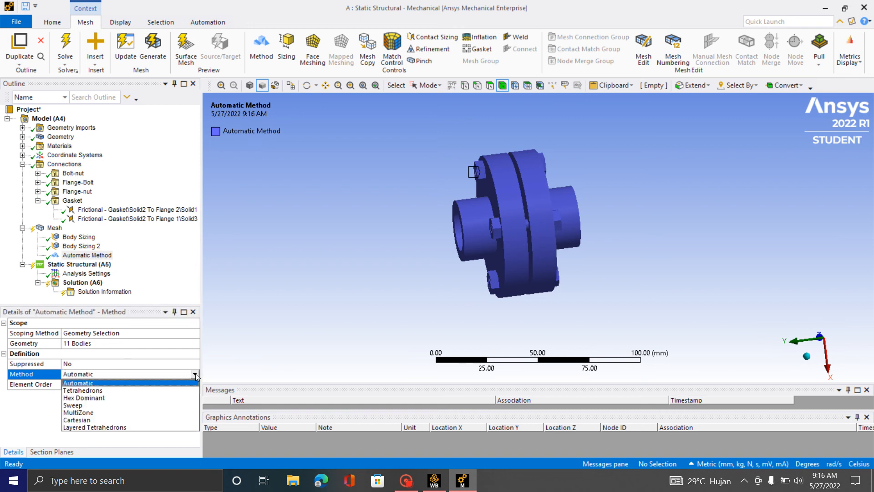
click(136, 413)
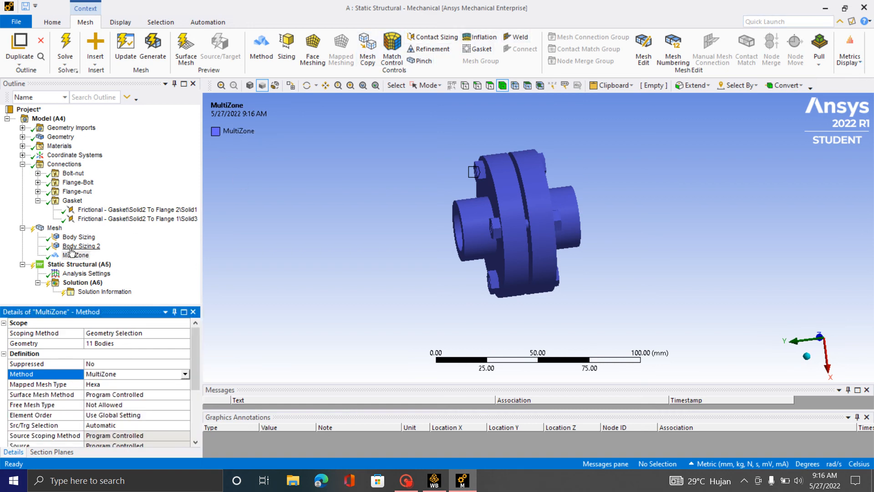
- Regenerate the mesh of the whole coupling with the MultiZone method
click(54, 227)
right_click(47, 229)
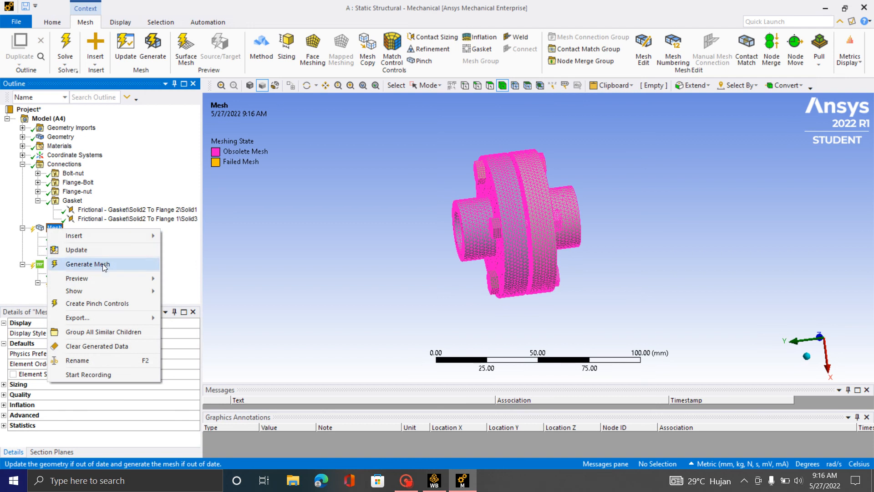
click(102, 264)
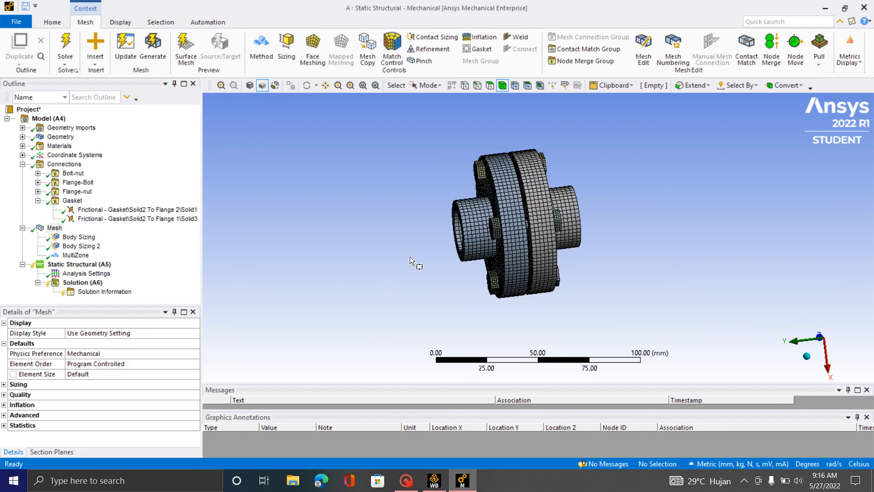
- Examine the MultiZone mesh on the flange face, bolts and nuts, and display its node and element statistics
scroll(506, 190, up, 5)
middle_drag(460, 230, 588, 230)
scroll(638, 231, down, 3)
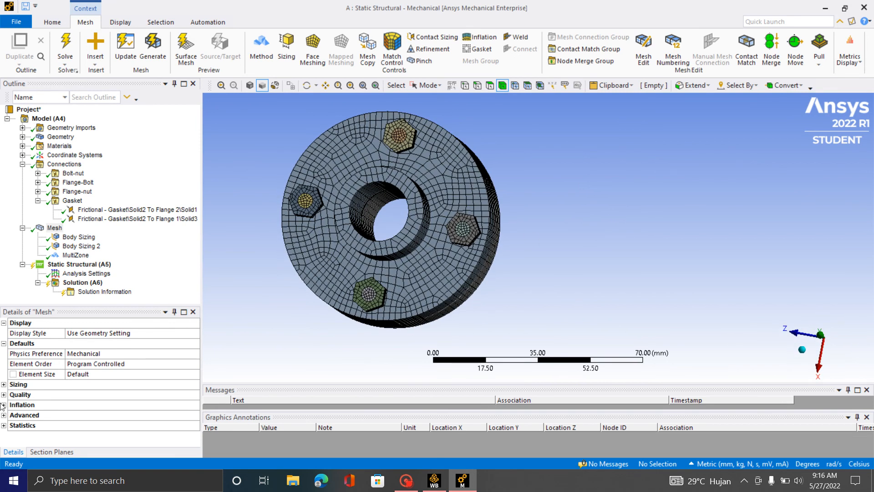
click(4, 425)
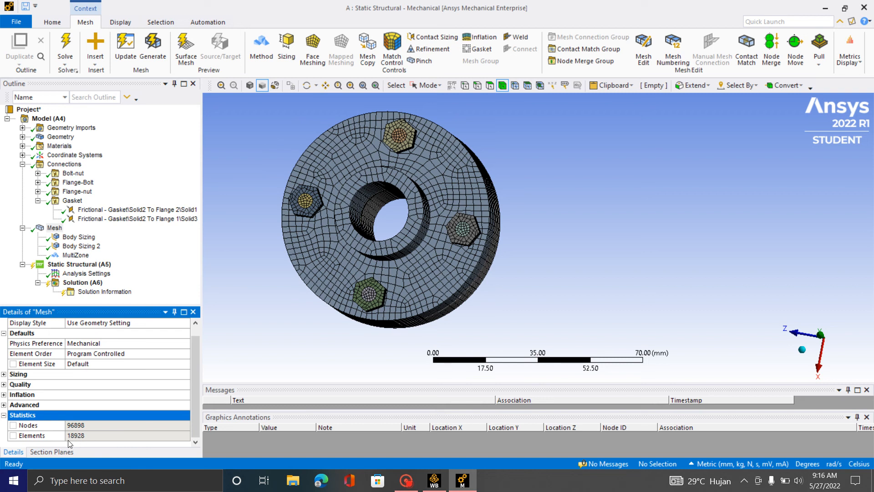
- Insert a Fixed Support into the Static Structural analysis
scroll(449, 265, down, 2)
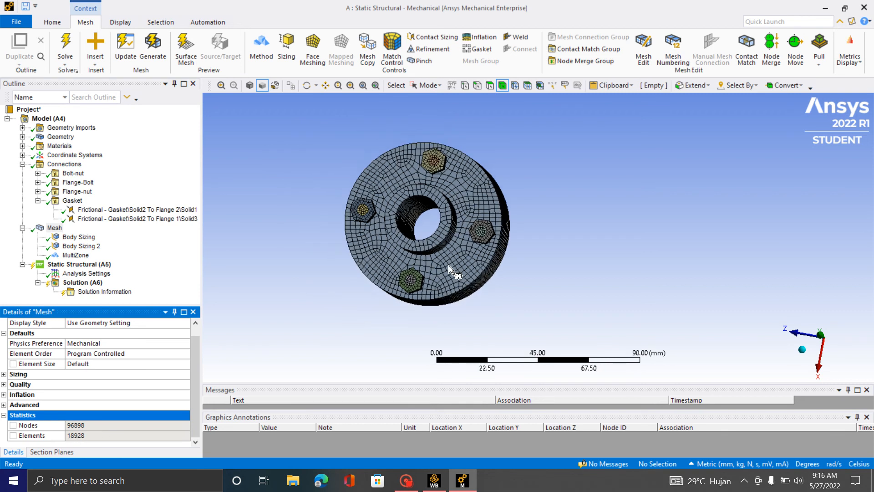
middle_drag(508, 242, 321, 238)
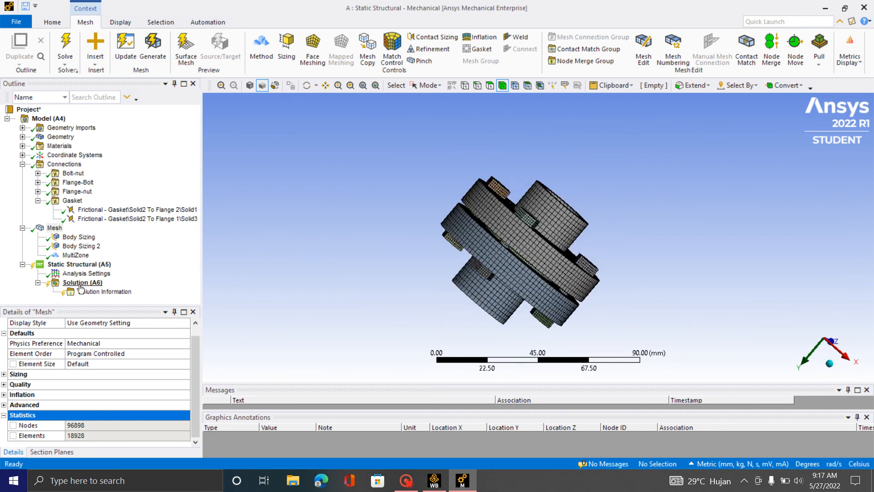
click(88, 265)
right_click(87, 265)
mouse_move(122, 266)
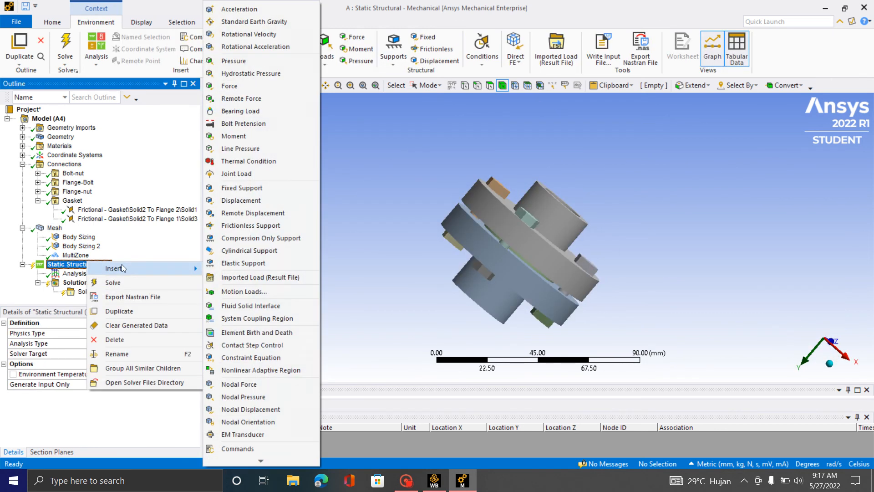
click(241, 188)
- Apply the fixed support to the ring-shaped end face of the blue flange's hub
middle_drag(358, 233, 612, 136)
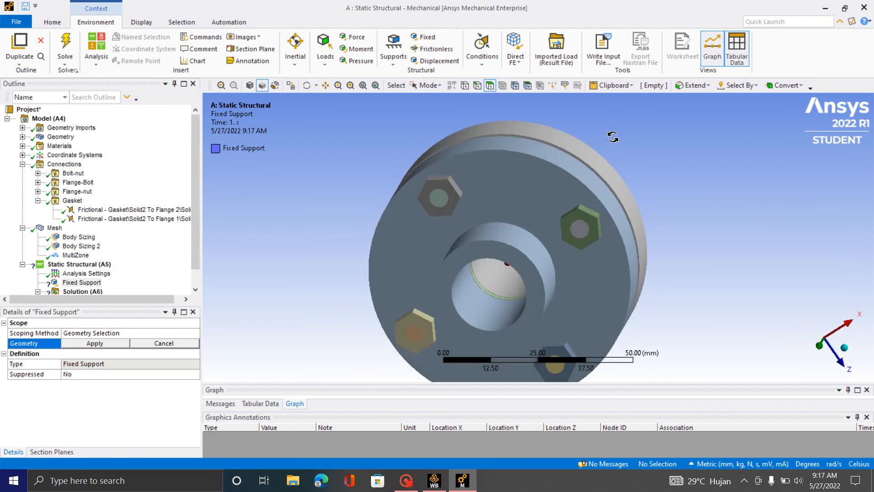
click(427, 85)
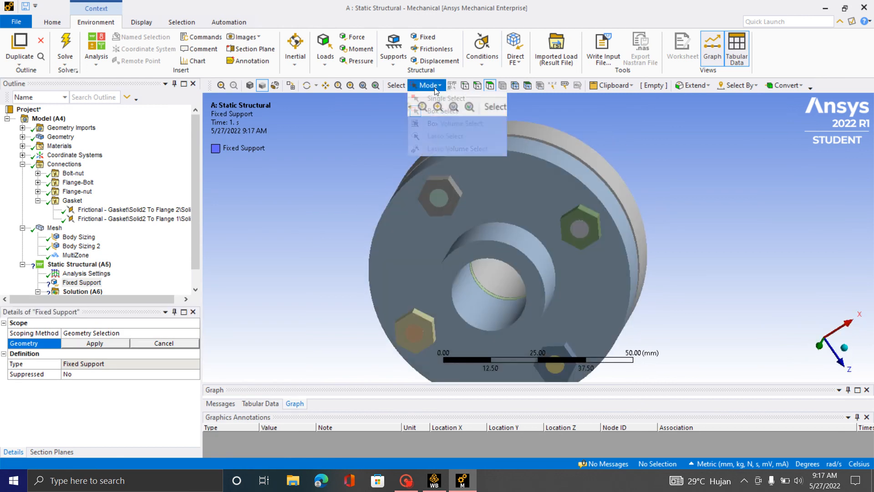
click(430, 110)
click(474, 253)
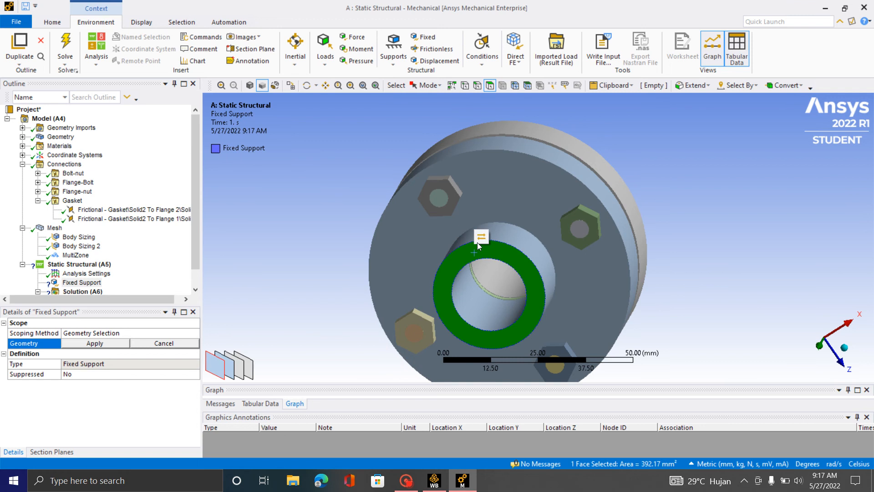
click(481, 236)
scroll(406, 255, down, 4)
middle_drag(595, 195, 587, 290)
scroll(112, 269, down, 2)
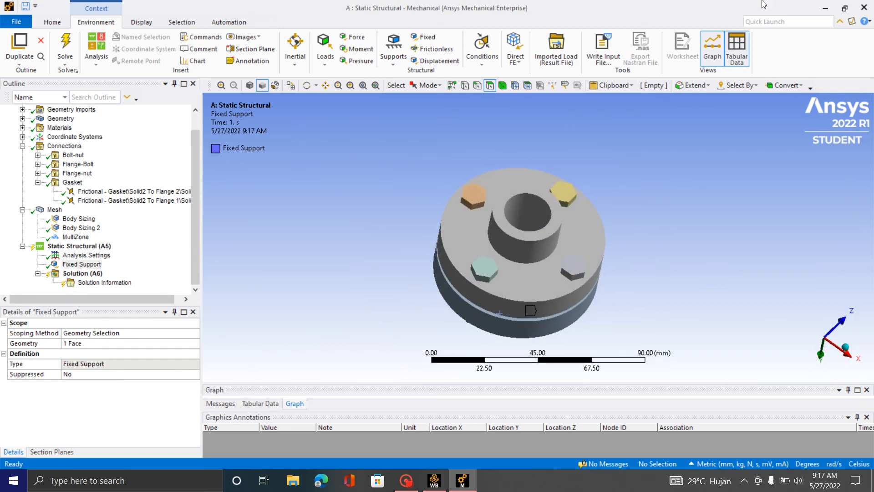
- Set the number of load steps to 2 in the Analysis Settings
click(74, 257)
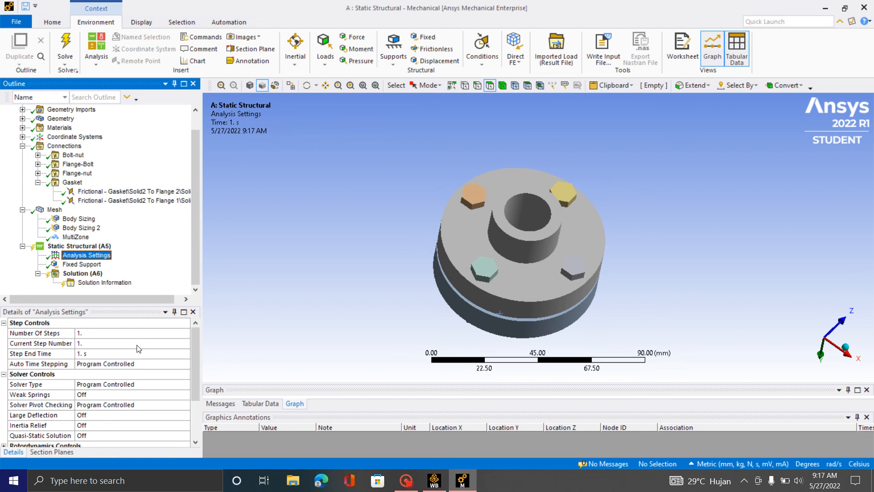
click(87, 333)
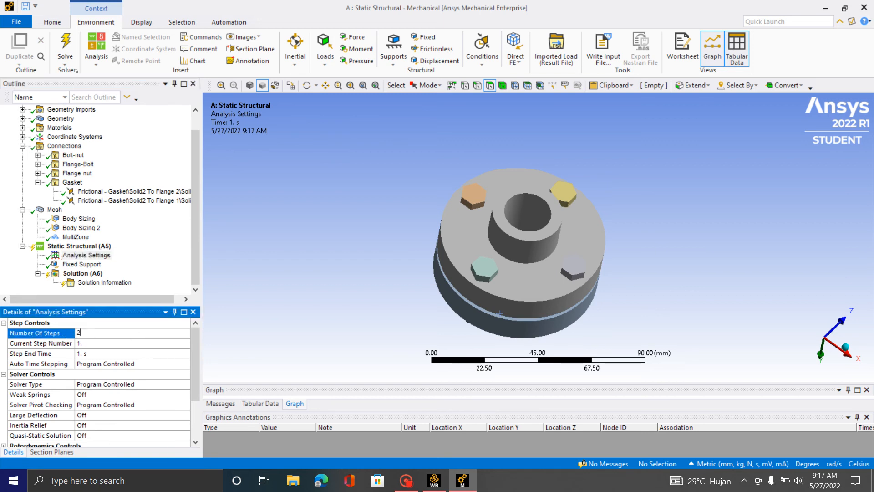
key(Return)
scroll(428, 238, down, 1)
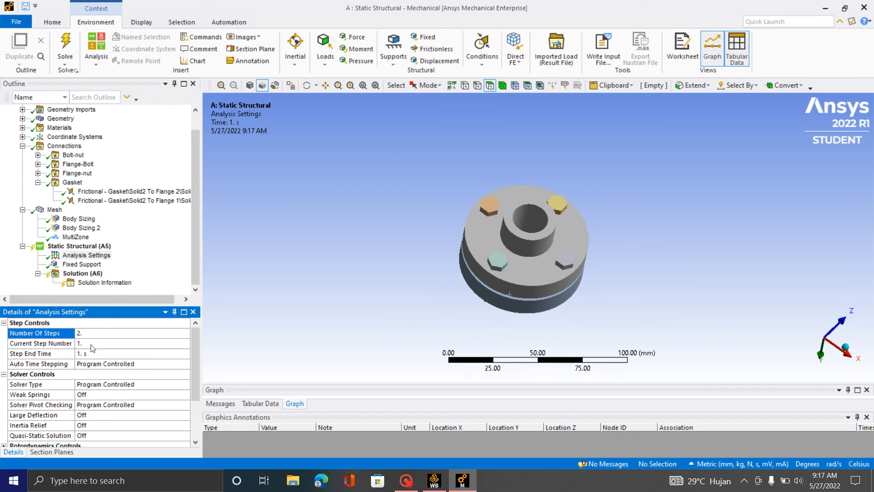
scroll(86, 395, down, 2)
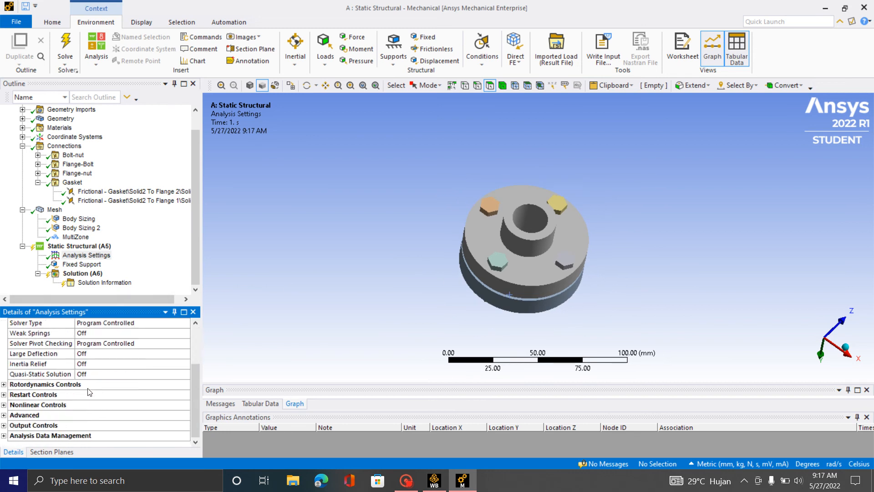
scroll(86, 392, up, 2)
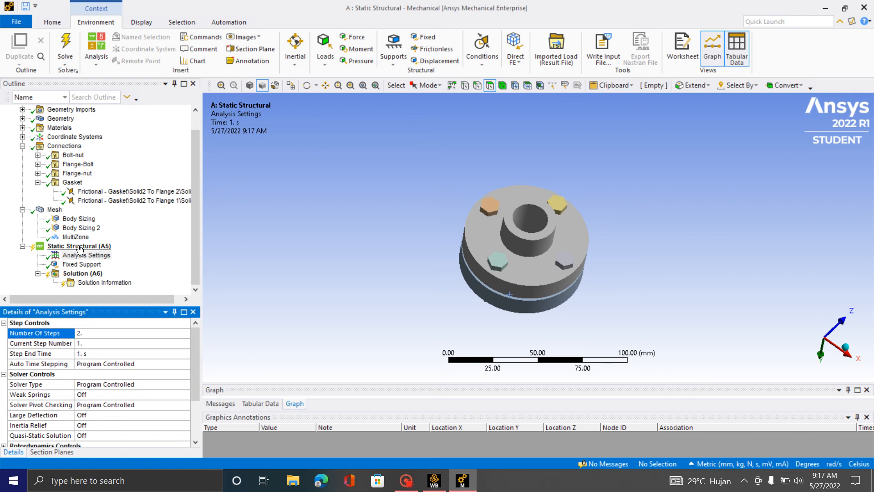
- Insert a Bolt Pretension load into the Static Structural analysis
right_click(79, 248)
mouse_move(127, 251)
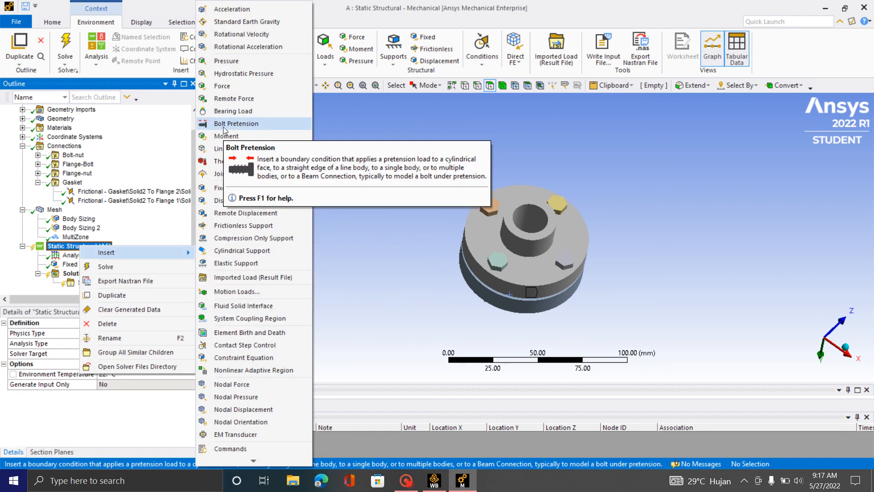
click(224, 124)
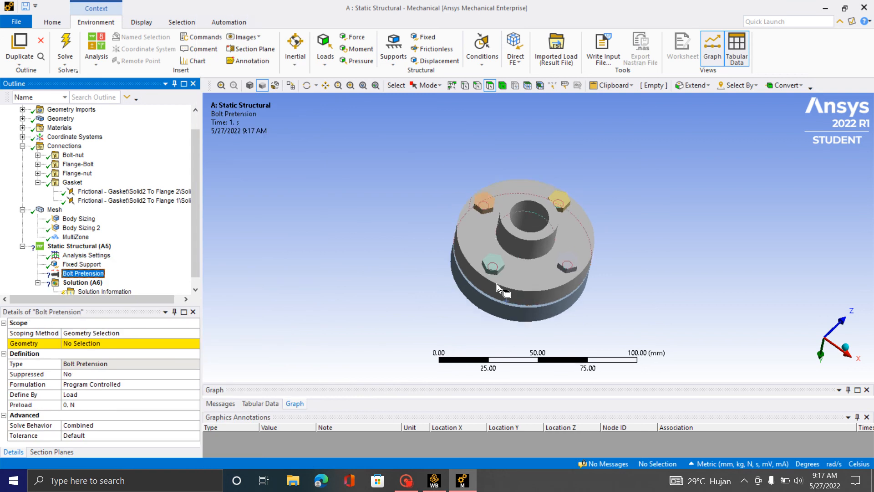
middle_drag(496, 283, 302, 349)
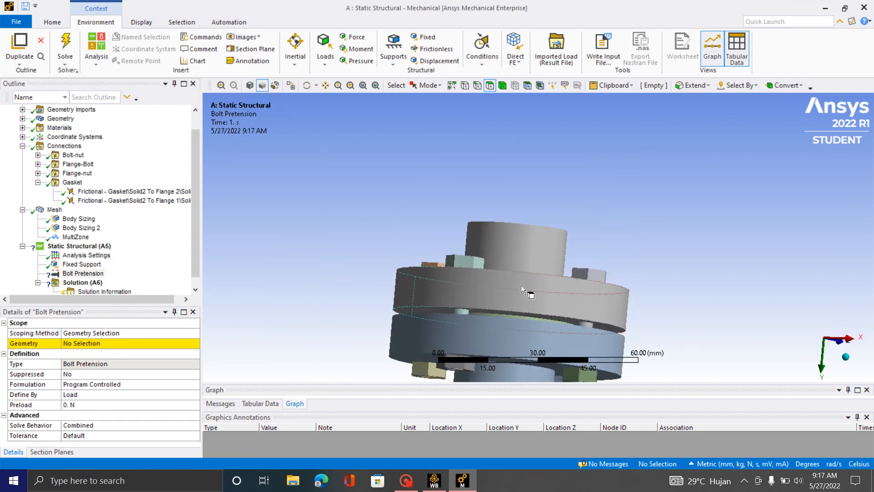
middle_drag(521, 285, 499, 315)
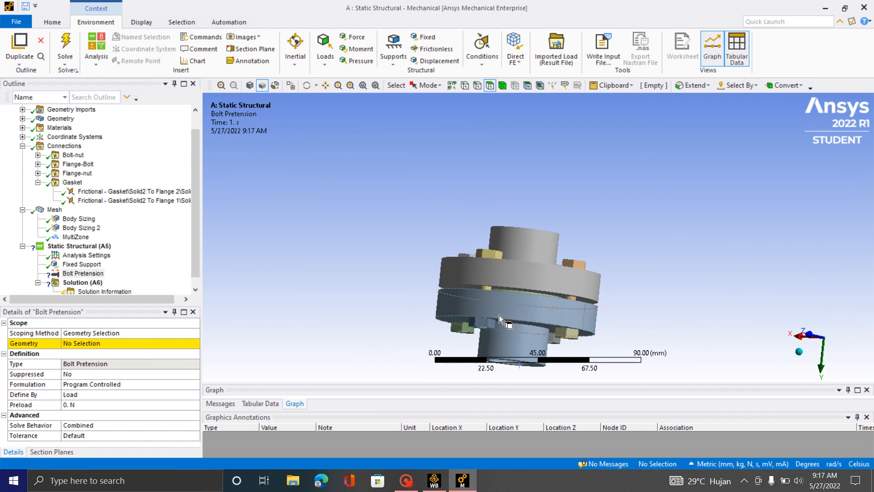
scroll(499, 315, up, 4)
scroll(500, 314, down, 5)
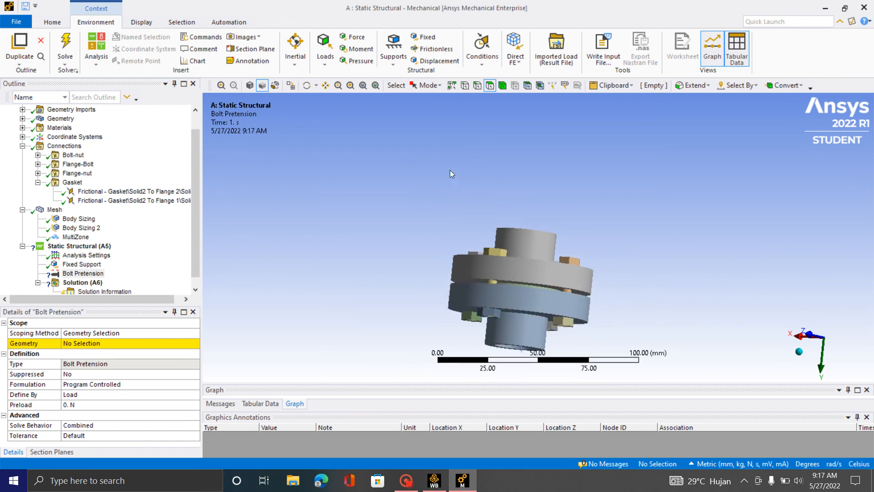
- Explode the assembly display so that the bolts, nuts, gasket and flanges are separated
click(52, 23)
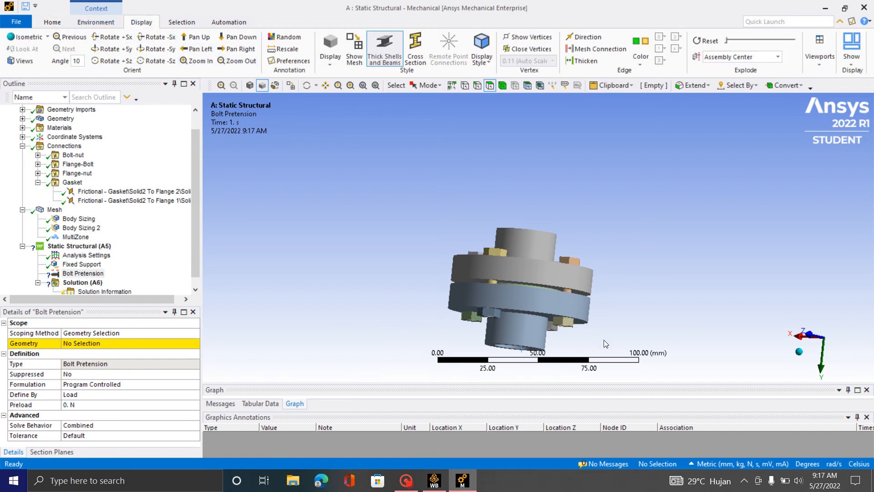
drag(727, 40, 748, 42)
scroll(570, 213, down, 4)
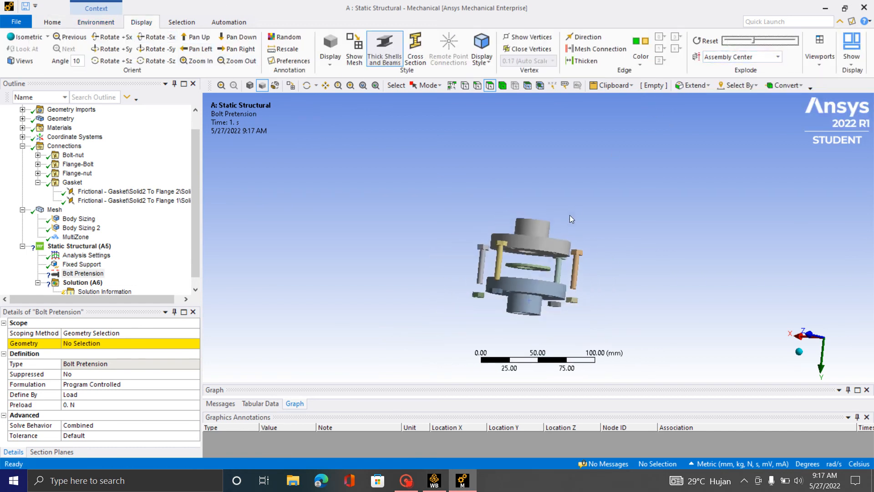
middle_drag(569, 216, 496, 255)
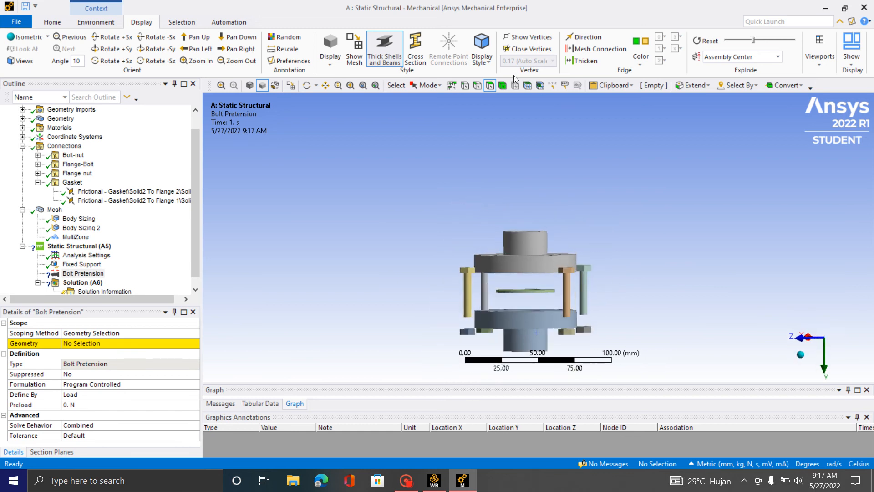
- Switch to single selection and apply the cylindrical shank face of the yellow bolt as the bolt pretension geometry
click(430, 86)
click(430, 97)
scroll(435, 326, up, 2)
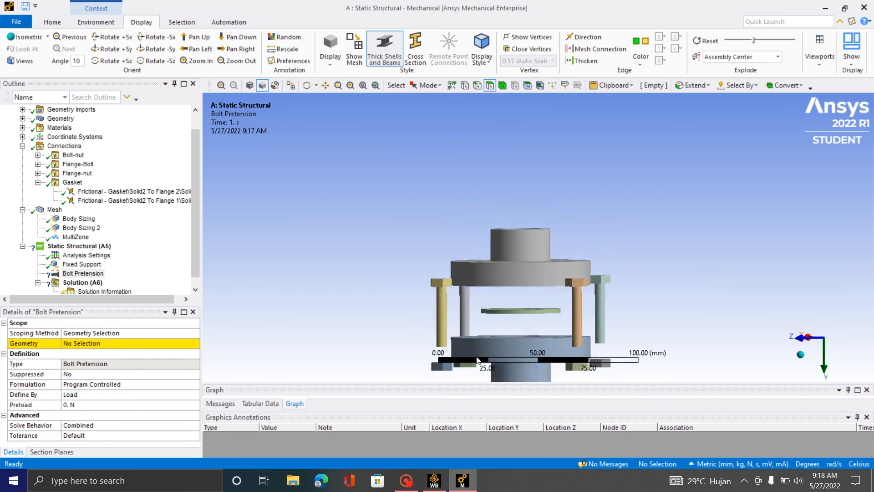
click(433, 321)
middle_drag(460, 216, 472, 264)
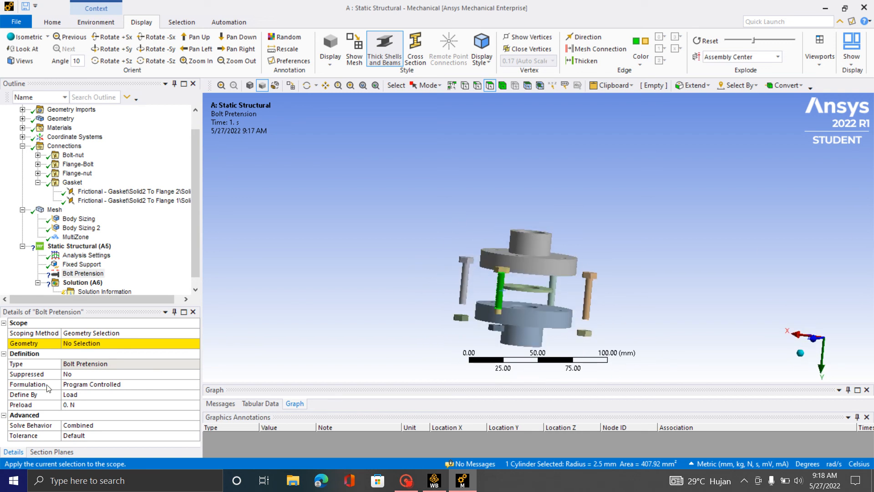
click(74, 348)
click(76, 347)
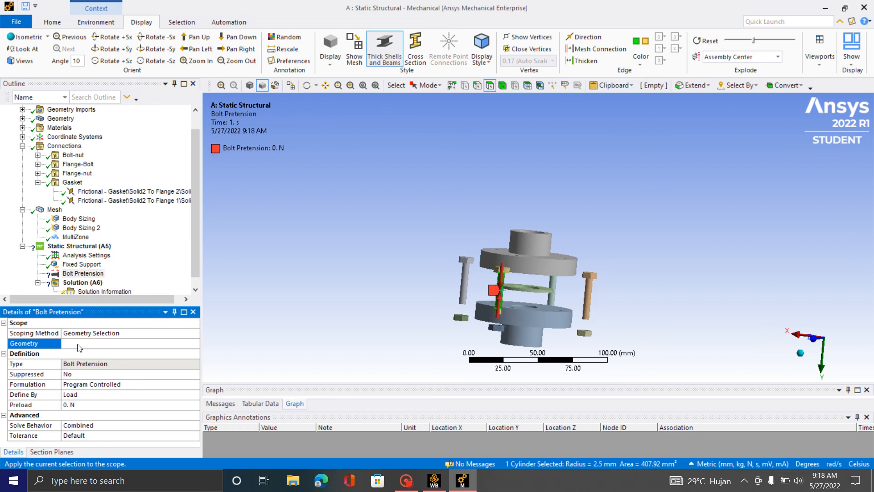
scroll(128, 392, down, 1)
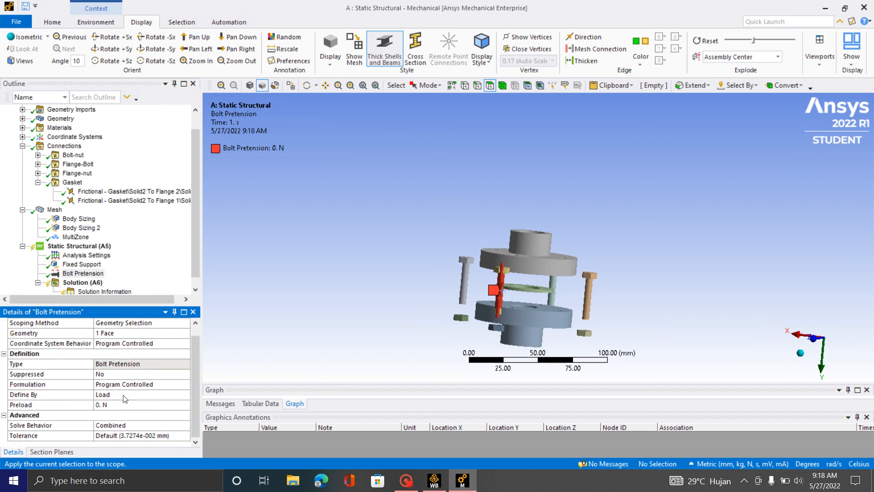
- Show the bolt pretension's enlarged tabular data and set the step 1 preload to 100 N
click(269, 404)
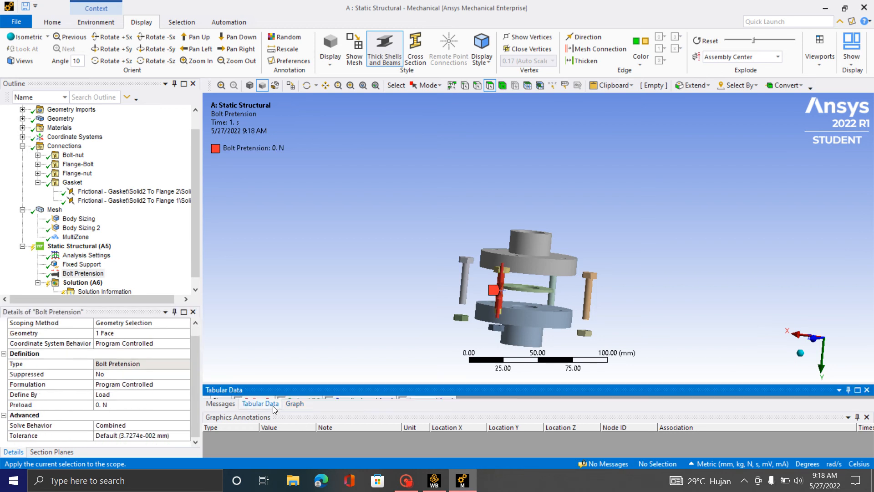
drag(303, 384, 303, 339)
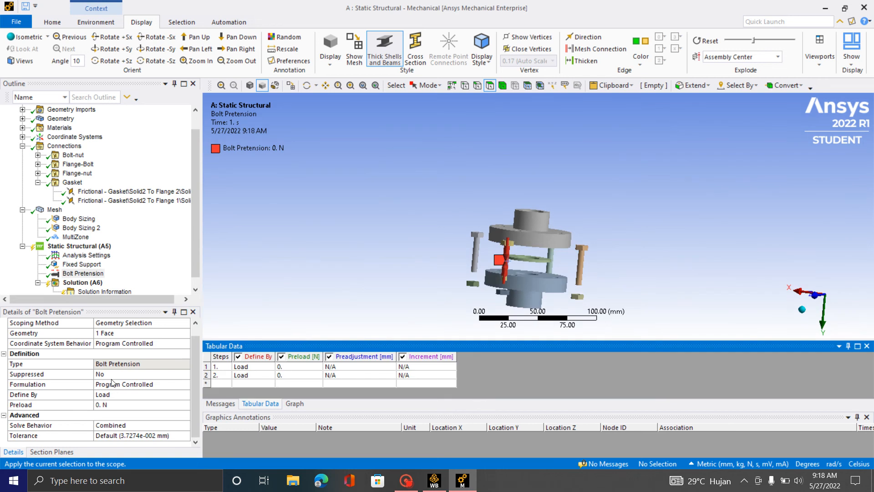
click(256, 368)
click(297, 368)
click(299, 369)
key(BackSpace)
key(BackSpace)
text(1)
key(Return)
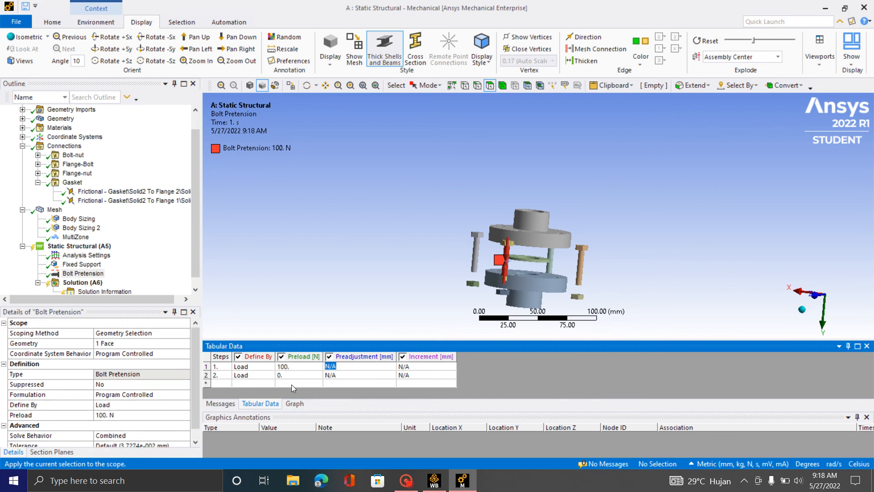
- Set the bolt pretension definition for step 2 to Lock
click(255, 376)
click(271, 379)
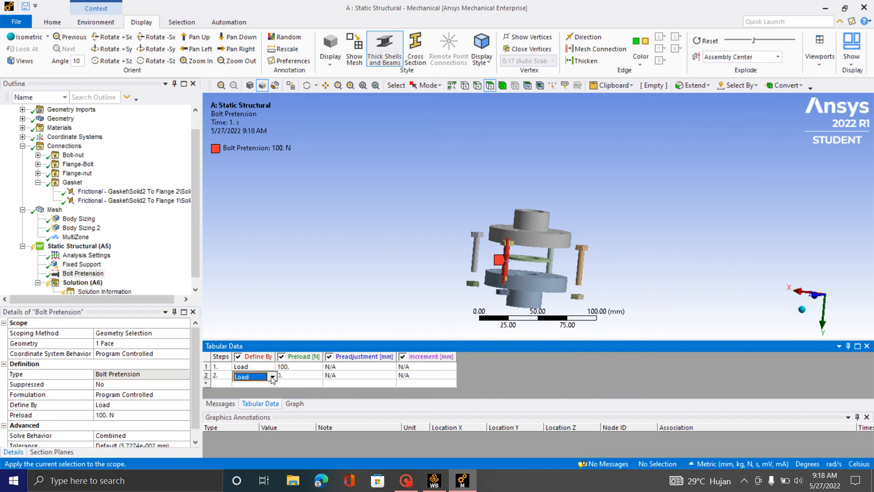
click(272, 376)
click(242, 402)
click(288, 376)
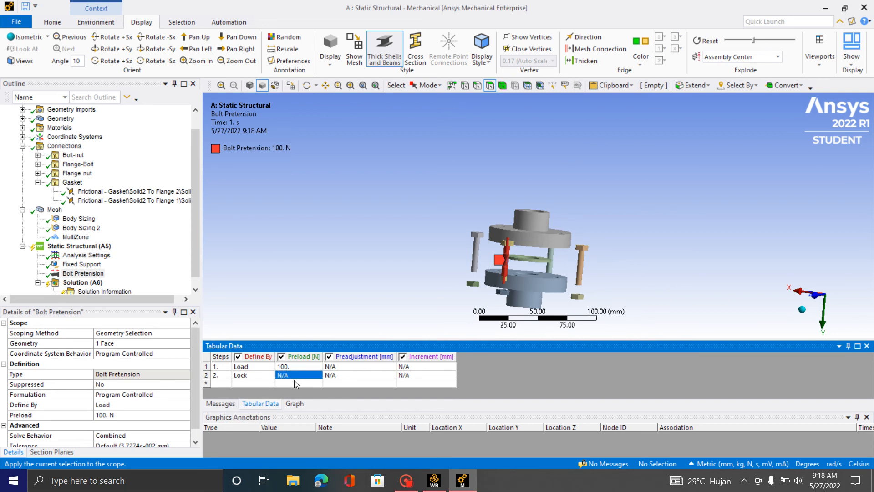
- Examine the exploded coupling and the pretensioned bolt from several angles
scroll(517, 245, up, 4)
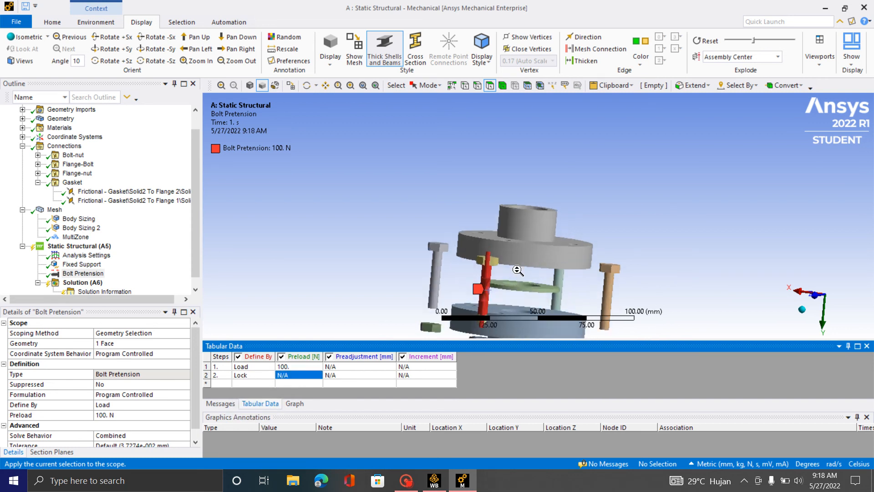
scroll(517, 243, down, 3)
middle_drag(517, 243, 488, 241)
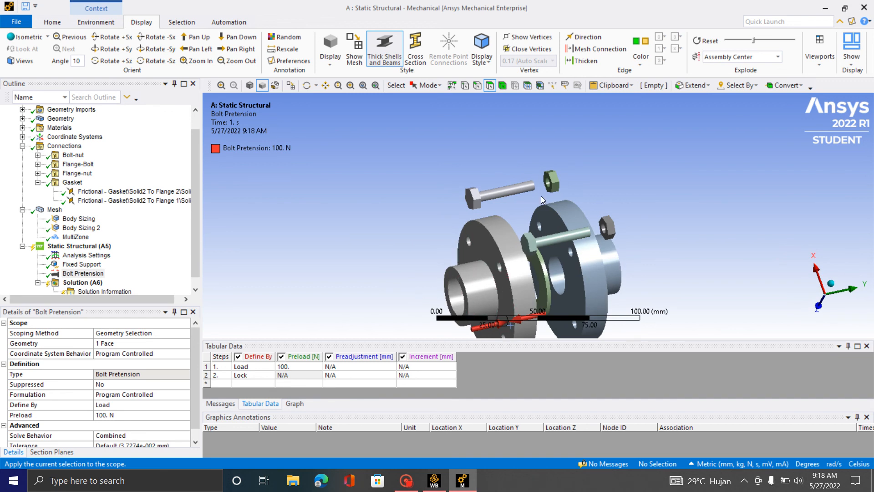
scroll(541, 196, down, 3)
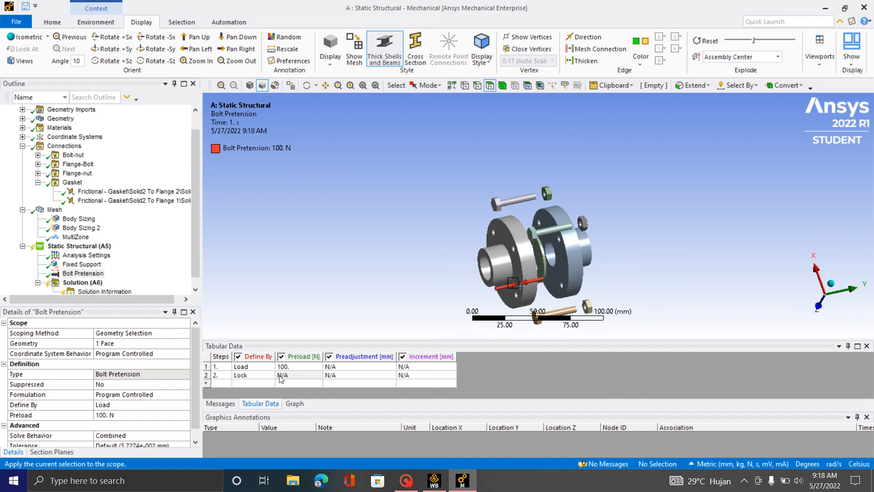
scroll(533, 257, up, 3)
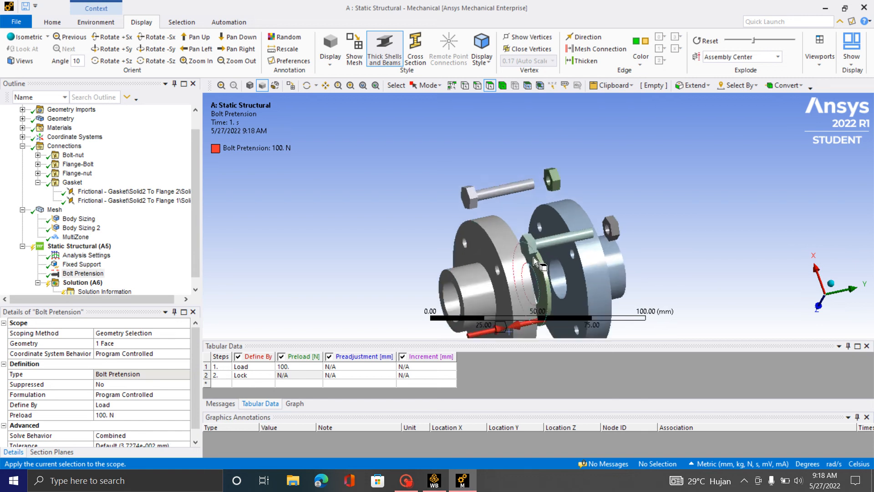
scroll(533, 258, down, 2)
middle_drag(491, 174, 543, 214)
scroll(84, 273, down, 1)
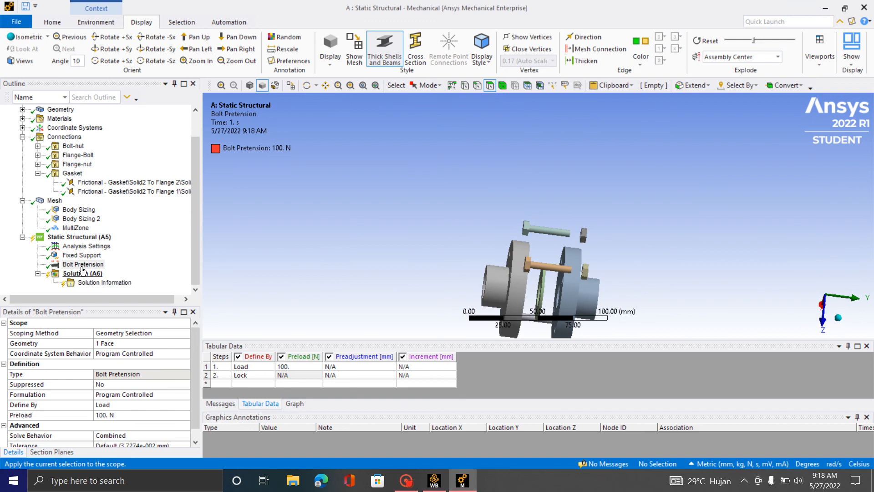
- Duplicate the bolt pretension load three times so that there is one for each of the four bolts
click(84, 263)
right_click(83, 266)
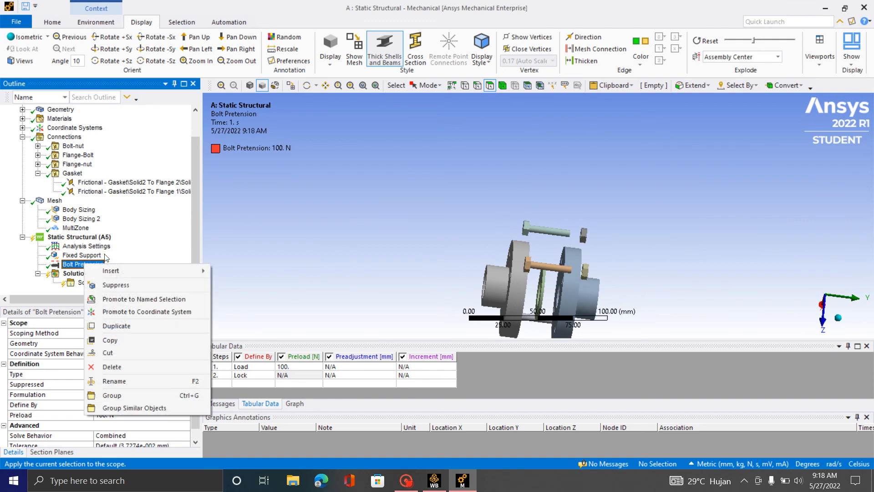
click(124, 331)
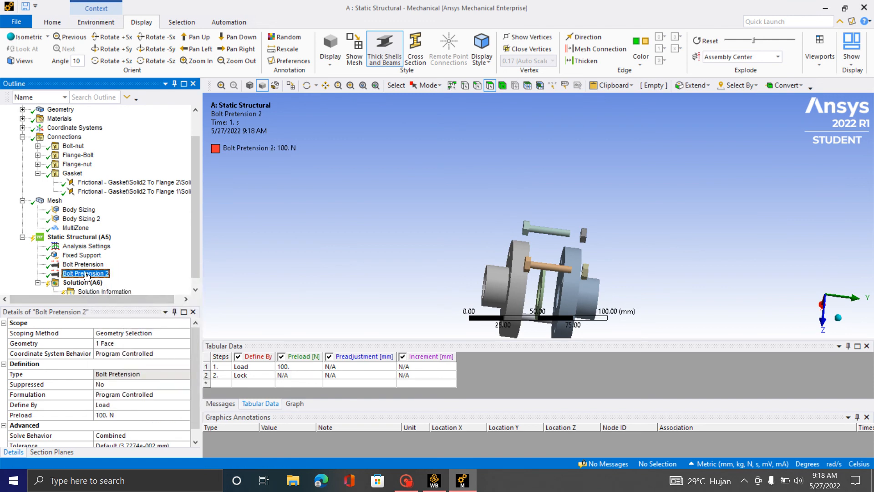
right_click(86, 273)
click(114, 334)
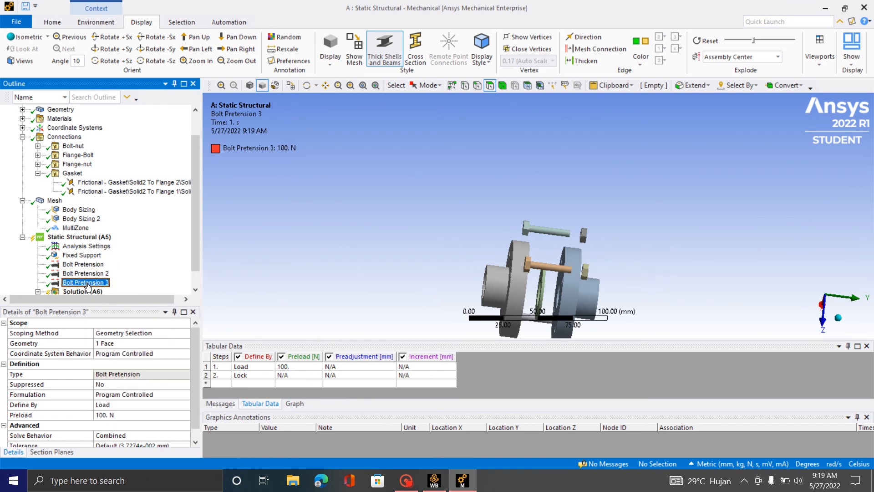
right_click(87, 282)
click(121, 345)
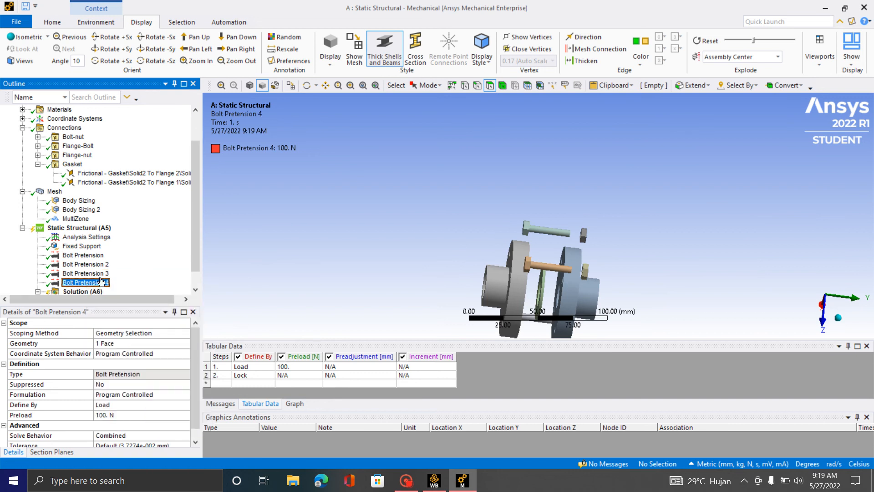
- Rescope Bolt Pretension 2 to the cylindrical shank face of the grey bolt
click(92, 264)
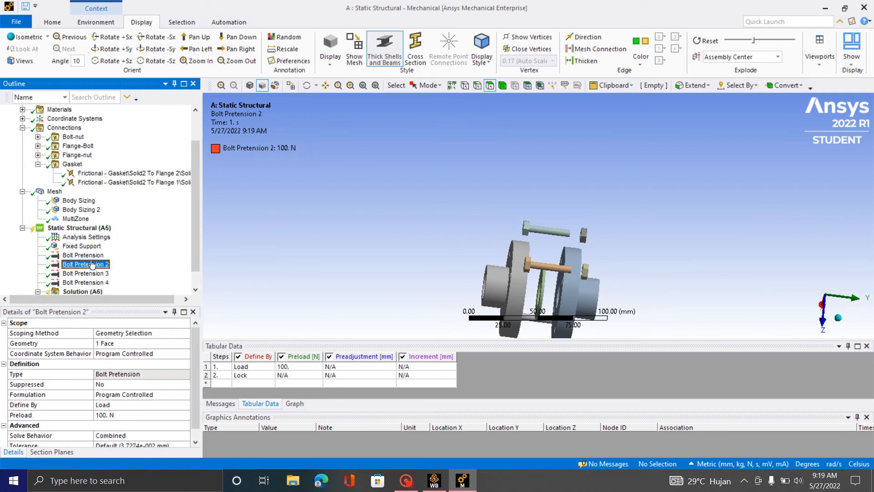
middle_drag(504, 249, 405, 280)
click(408, 255)
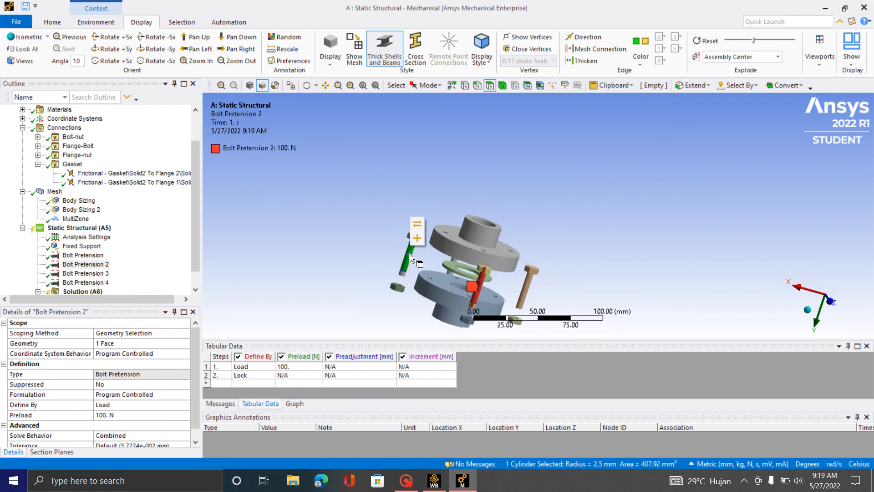
middle_drag(373, 251, 405, 273)
- Rescope Bolt Pretension 3 to the cylindrical shank face of the light teal bolt
click(95, 276)
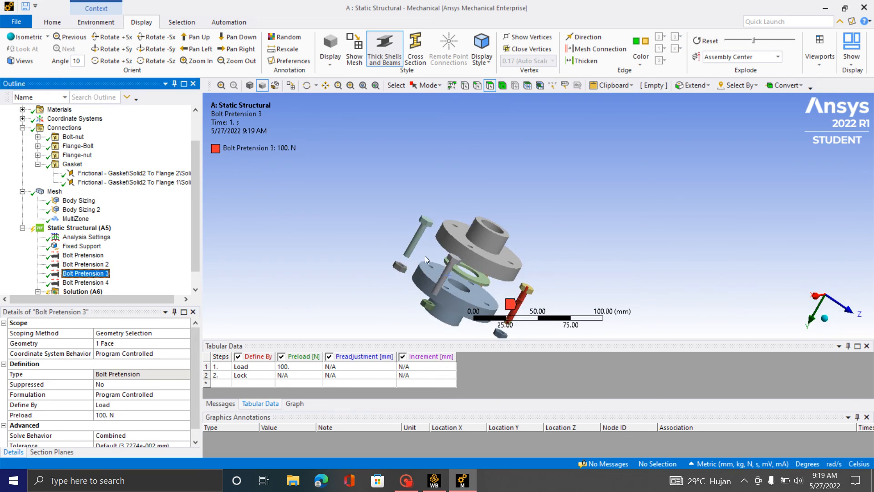
click(416, 240)
click(425, 211)
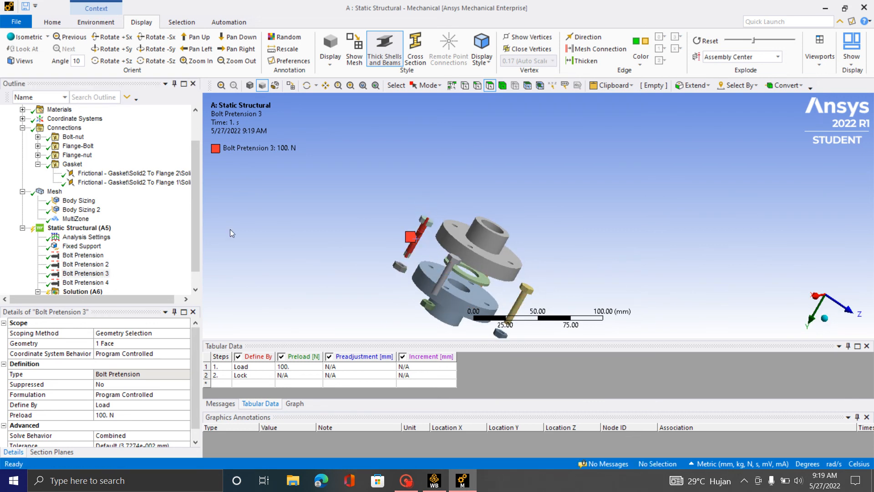
- Rescope Bolt Pretension 4 to the cylindrical shank face of the orange bolt
click(105, 283)
middle_drag(435, 264, 460, 264)
click(414, 237)
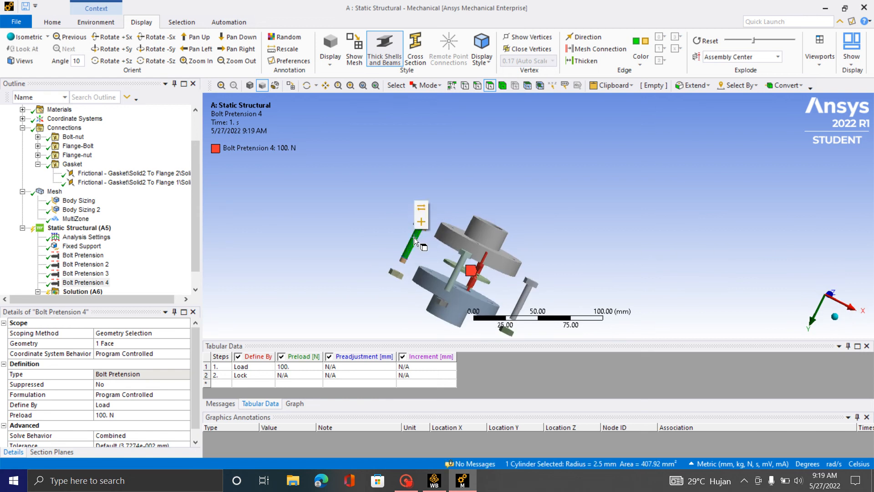
click(422, 212)
scroll(479, 187, down, 3)
middle_drag(529, 246, 512, 261)
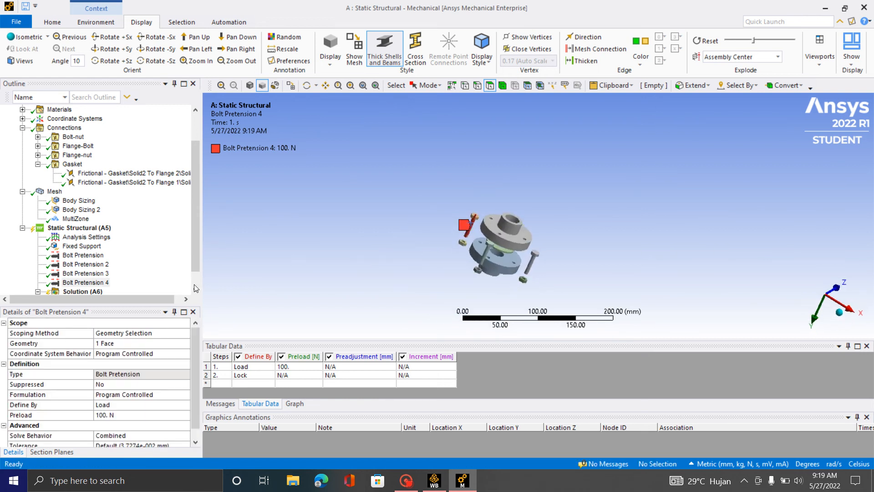
- Display all loads of the static structural analysis and check the support and the four pretensioned bolts from several angles
click(71, 230)
scroll(518, 263, up, 3)
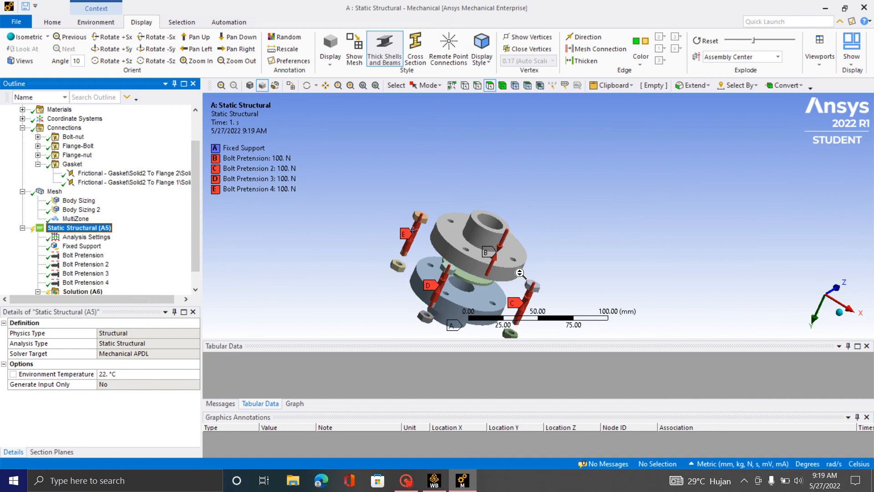
middle_drag(580, 234, 361, 221)
scroll(427, 335, up, 2)
scroll(427, 335, down, 3)
middle_drag(583, 246, 515, 242)
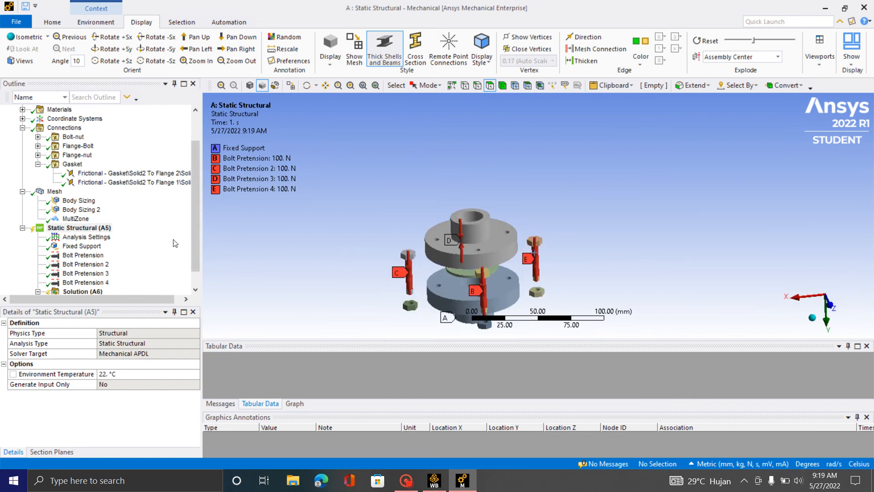
- Insert a Pressure load into the static structural analysis
scroll(114, 262, down, 1)
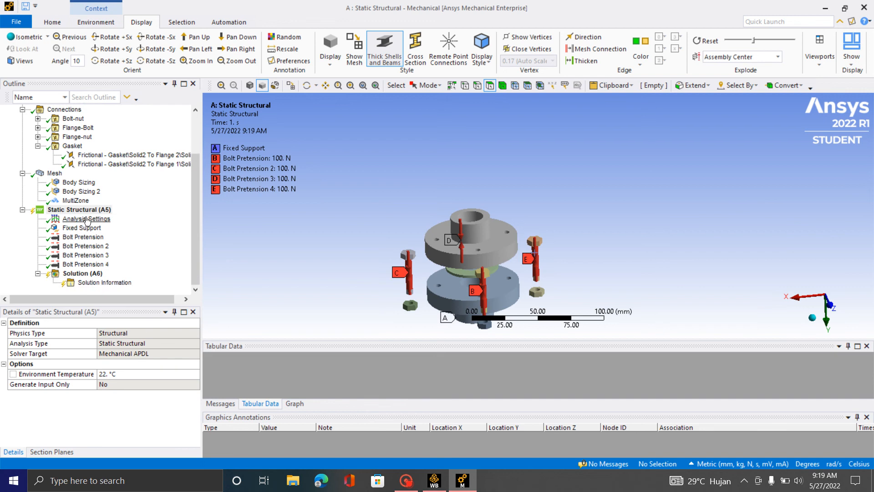
right_click(83, 212)
mouse_move(131, 215)
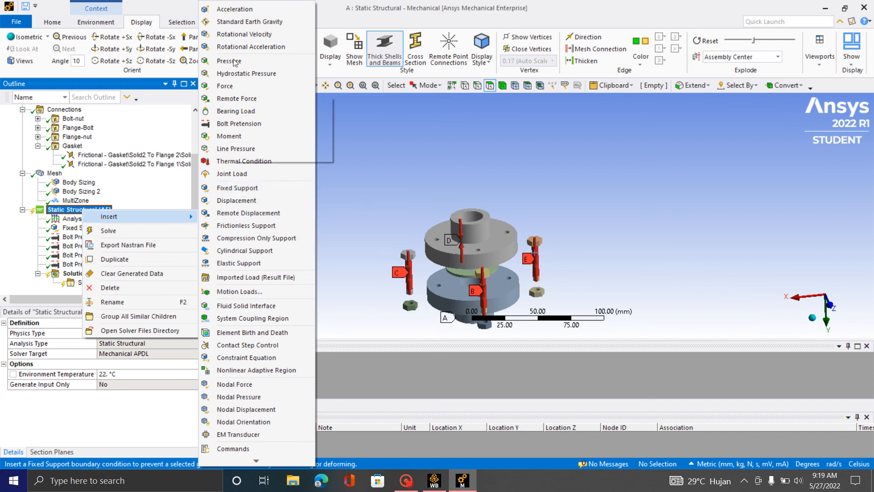
click(225, 60)
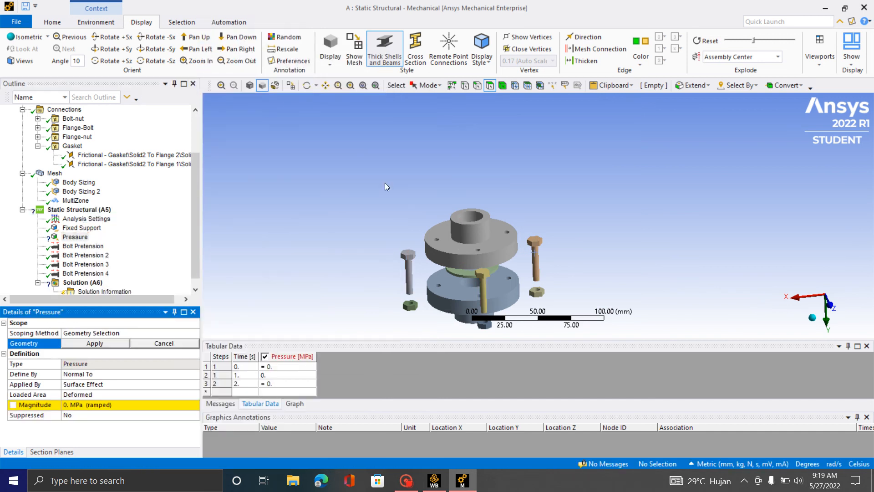
- Apply the pressure to the inner bore faces of both flanges and the inner cylindrical face of the gasket
middle_drag(461, 251, 568, 198)
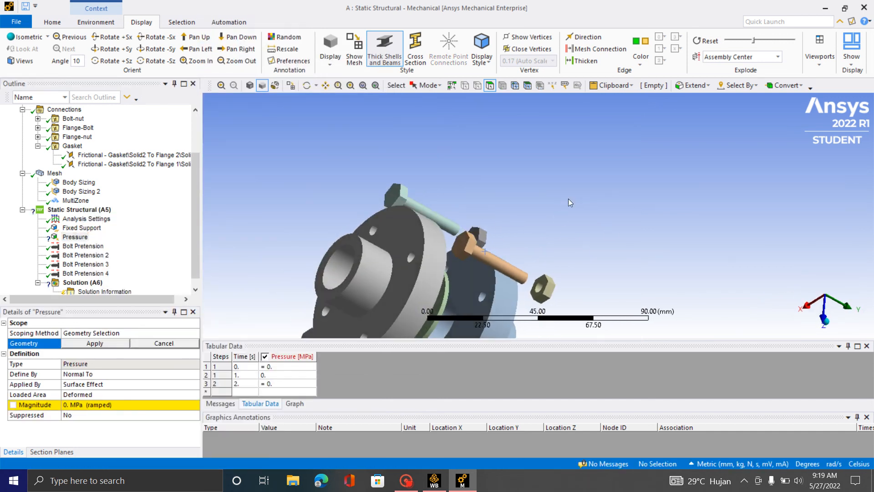
click(340, 263)
middle_drag(339, 263, 568, 229)
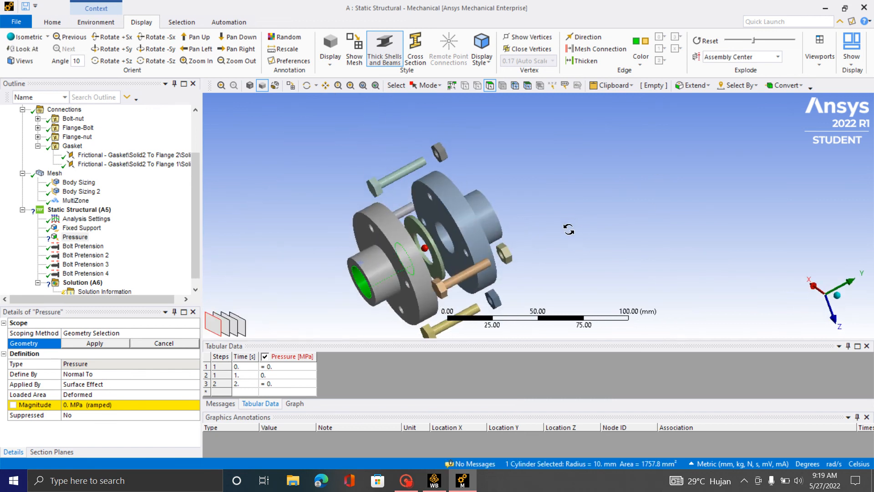
ctrl+click(443, 229)
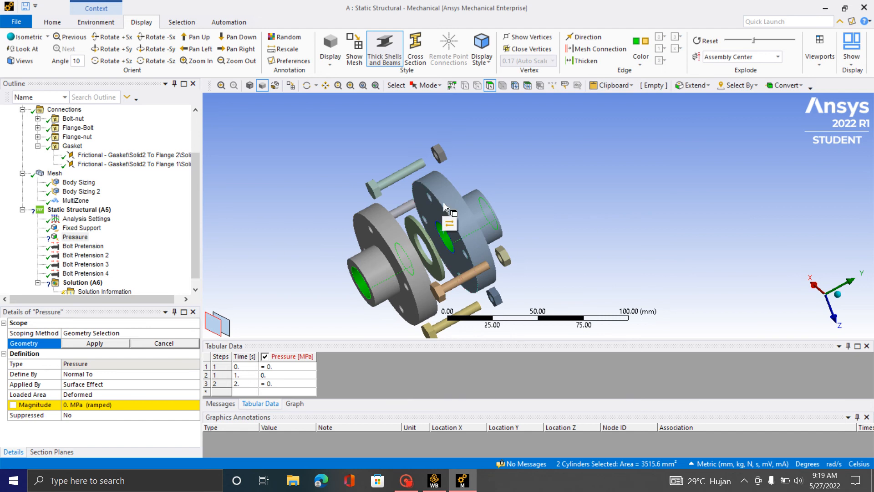
click(350, 86)
drag(408, 230, 472, 290)
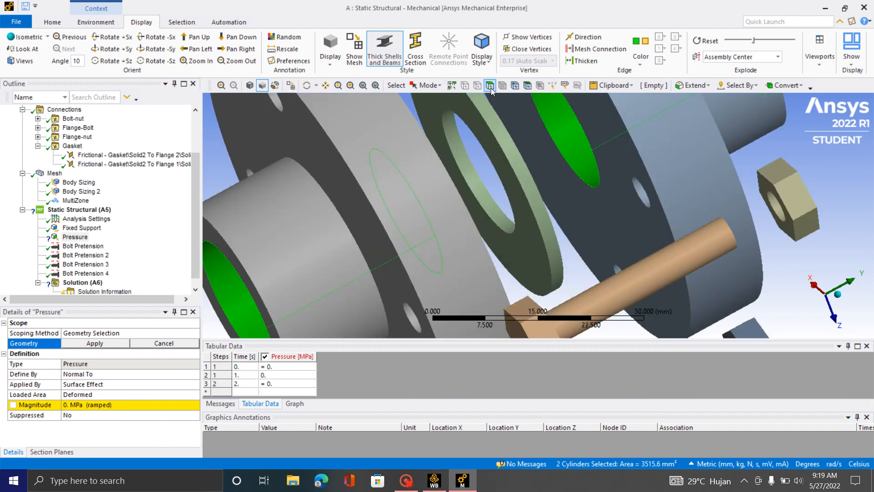
ctrl+click(455, 147)
scroll(480, 145, down, 3)
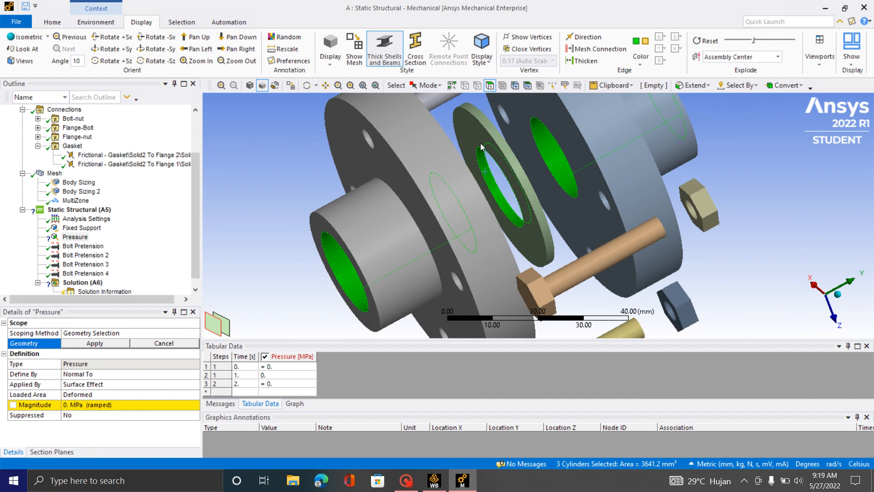
click(102, 345)
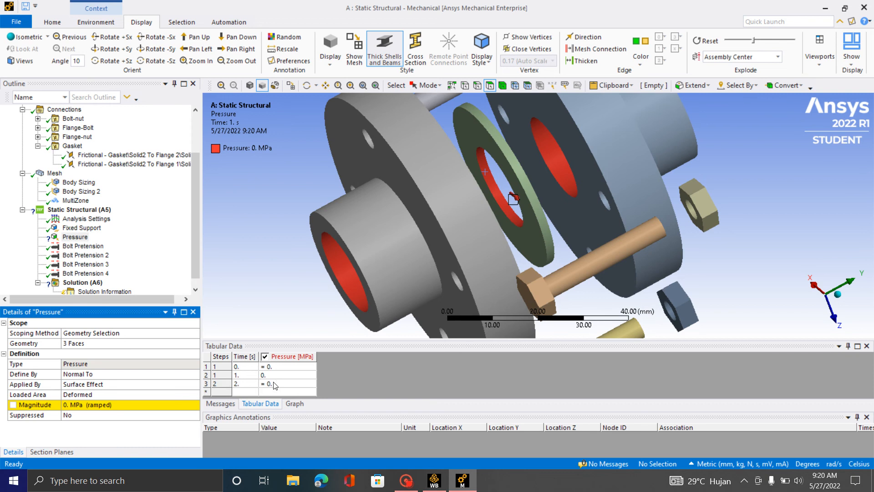
- Set the pressure in the tabular data to 50 MPa at 2 s, the end of step 2
double_click(286, 383)
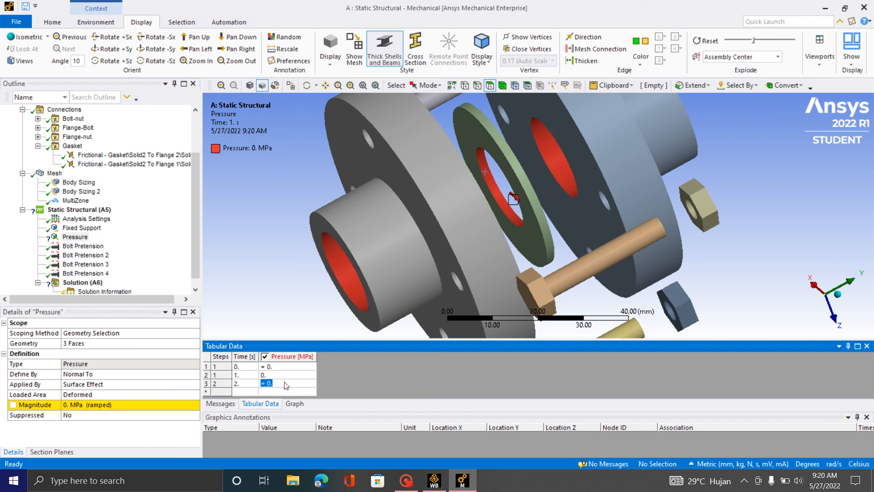
text(50)
click(280, 376)
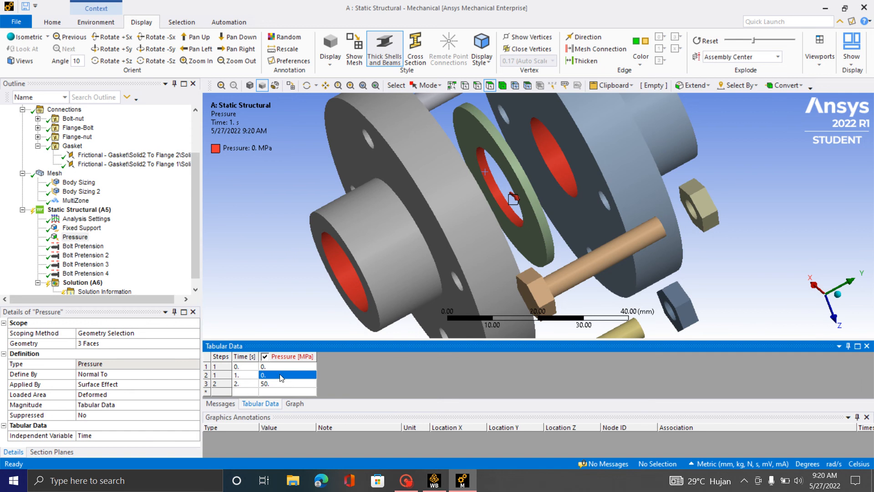
- Turn on auto time stepping for step 1 in the analysis settings
scroll(83, 218, down, 1)
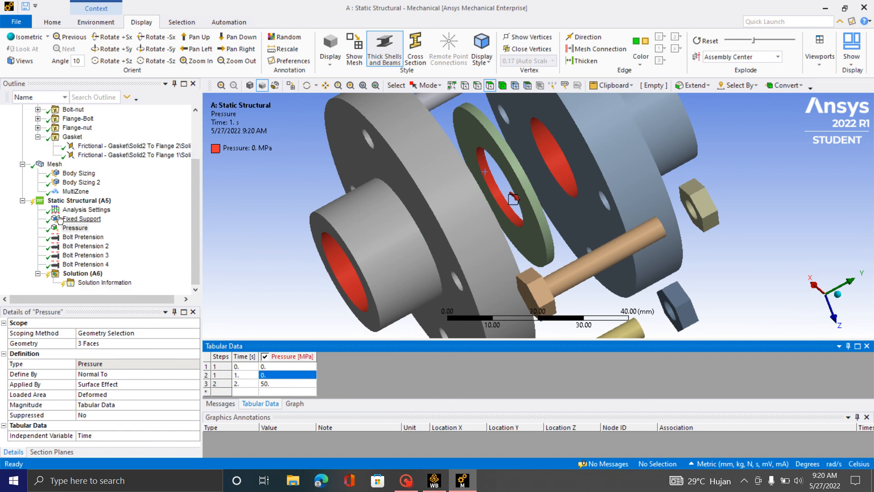
click(84, 211)
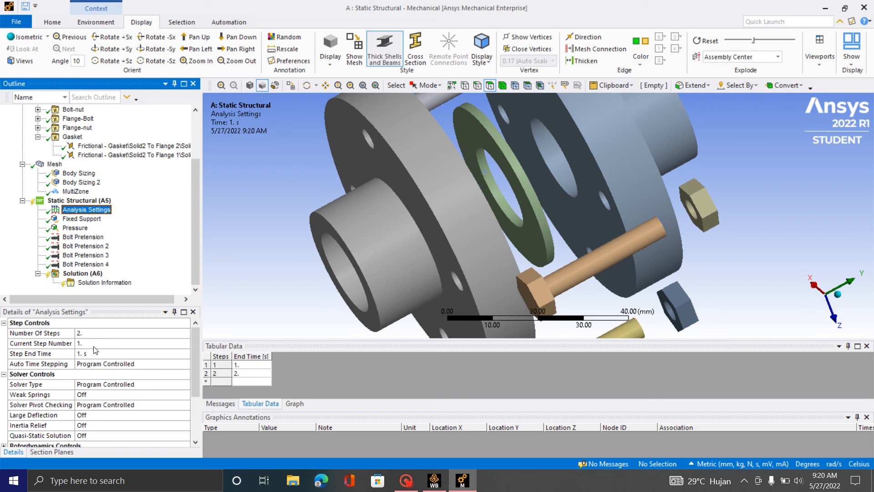
click(137, 364)
click(136, 363)
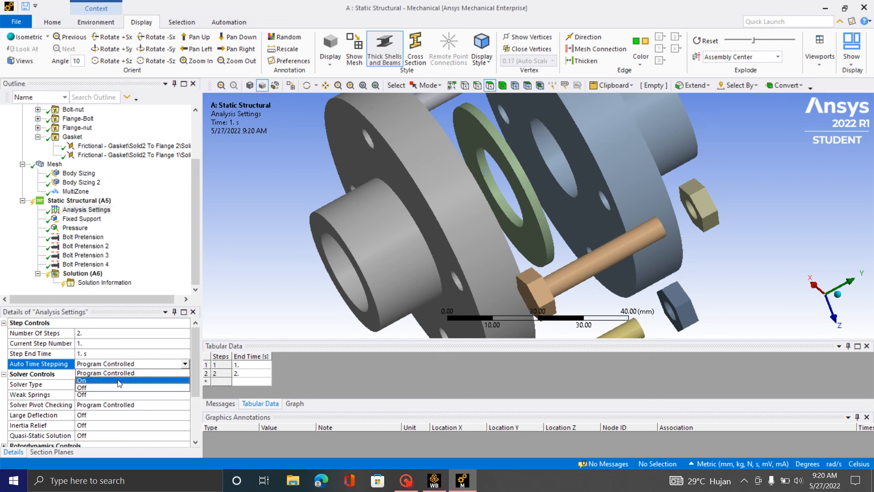
click(119, 381)
scroll(104, 388, down, 1)
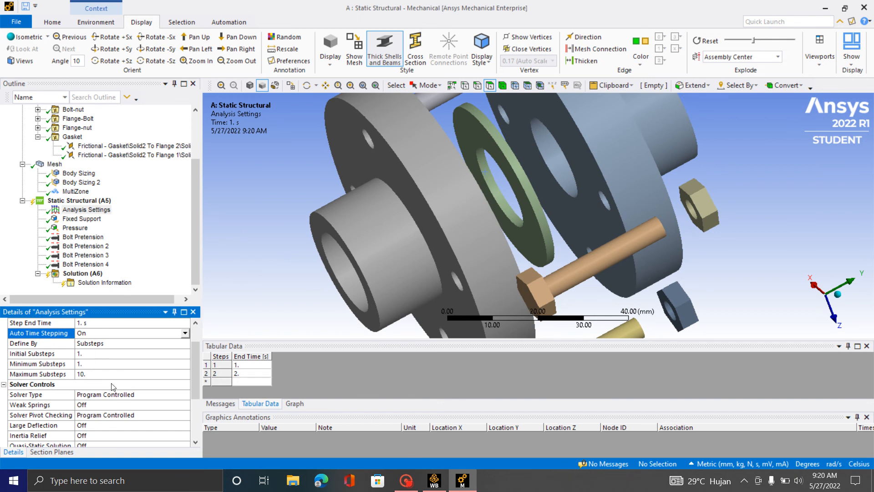
scroll(111, 398, down, 1)
scroll(104, 396, up, 2)
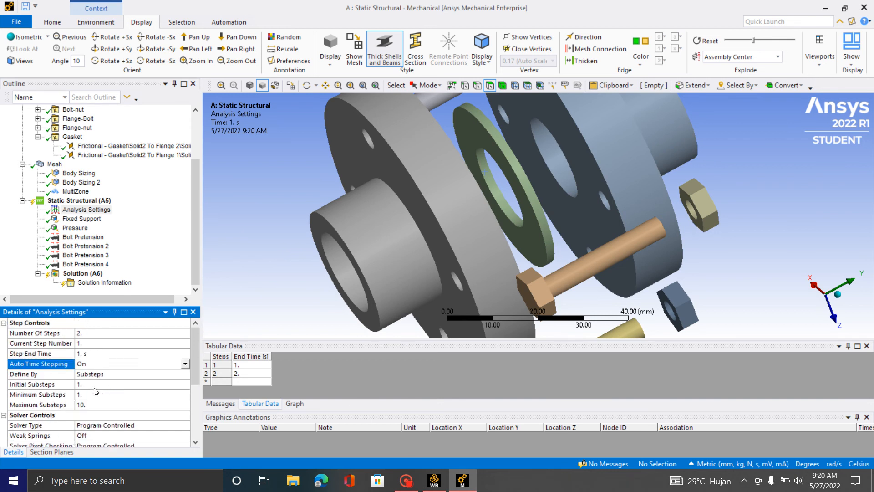
scroll(96, 395, down, 1)
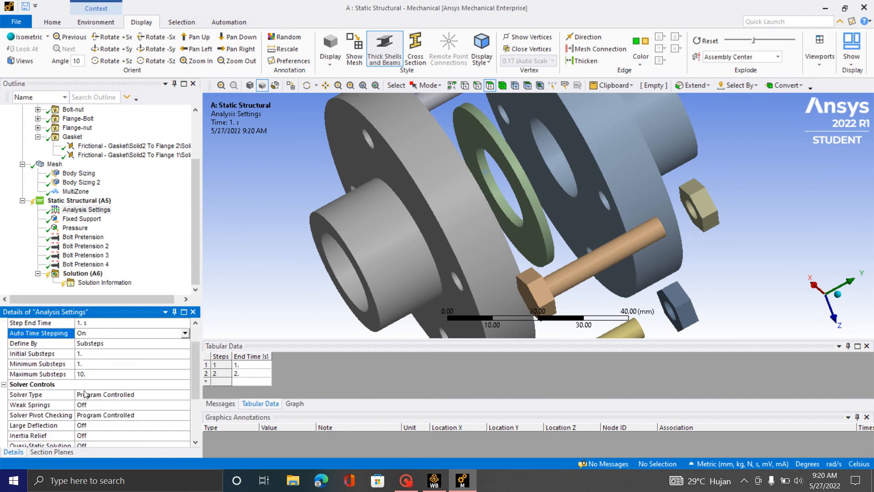
- Set the step 1 substeps to 10 initial, 10 minimum and 100 maximum
click(89, 354)
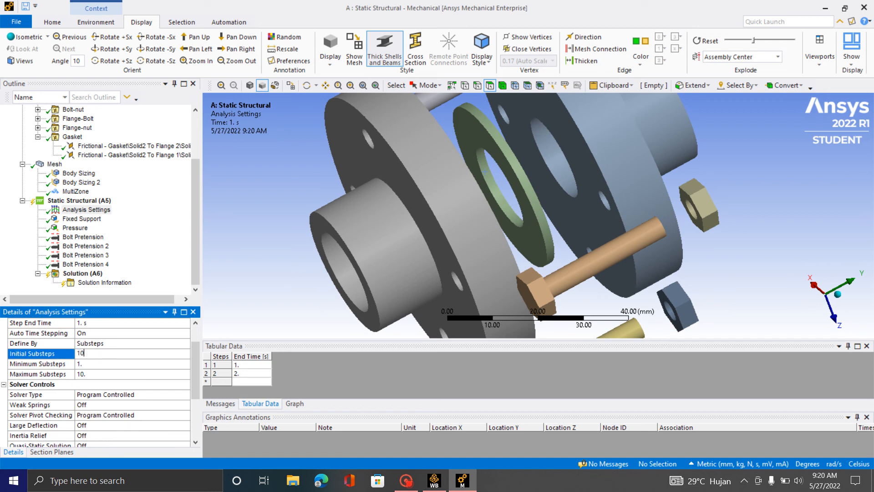
scroll(91, 366, up, 3)
click(89, 364)
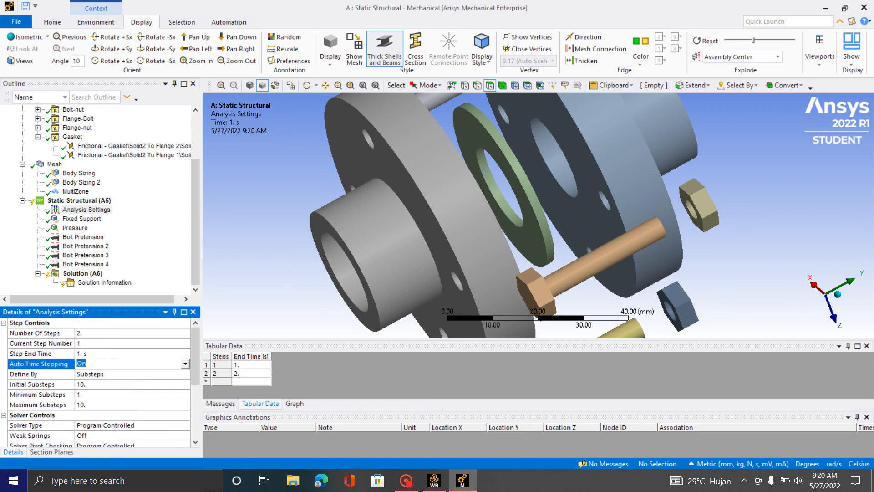
click(97, 343)
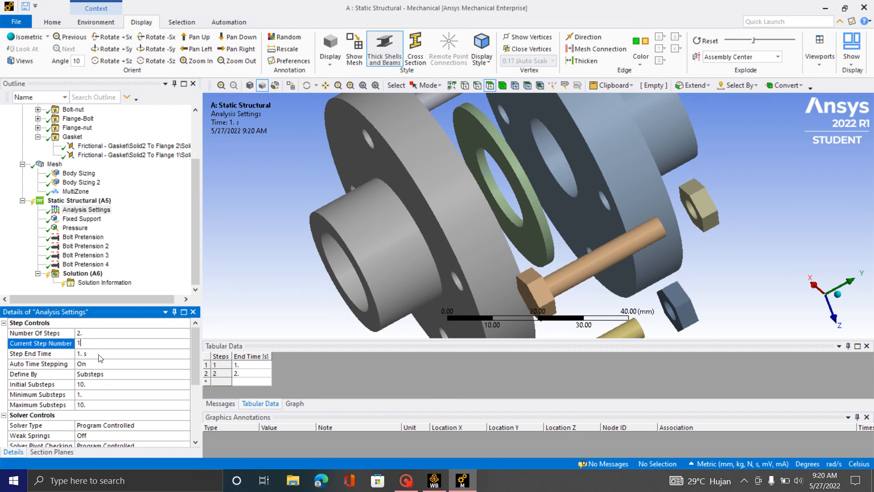
click(90, 395)
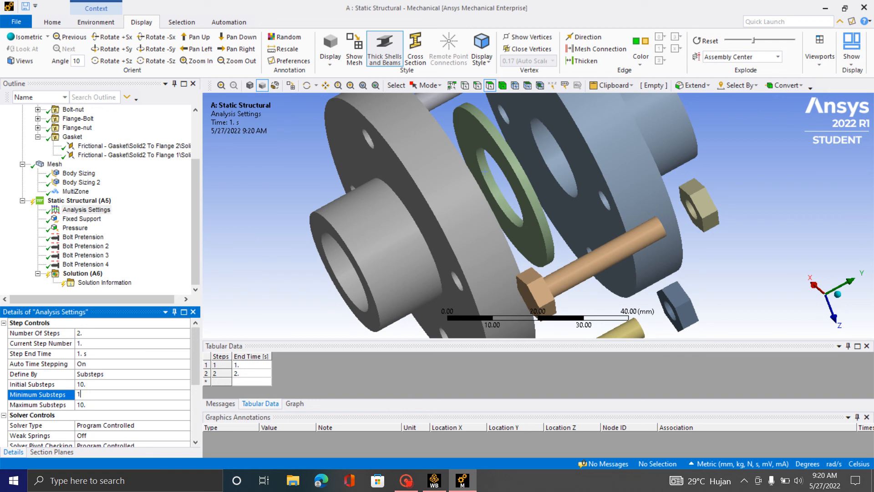
click(111, 406)
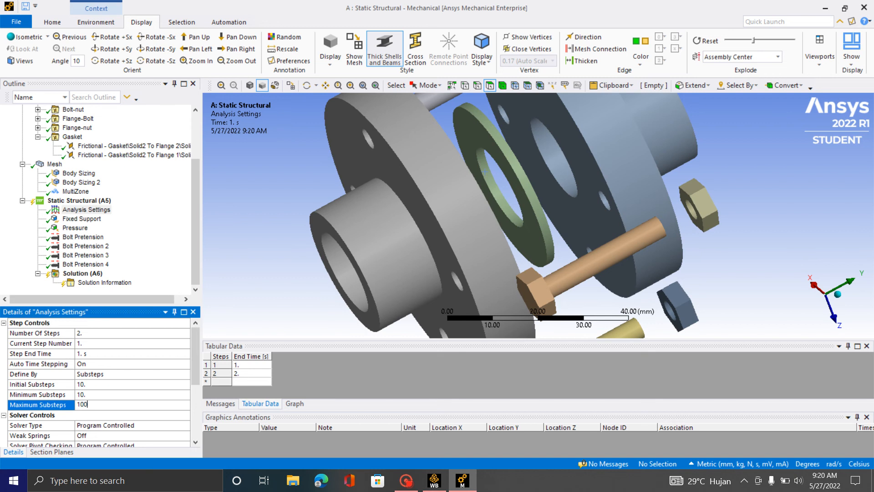
click(109, 394)
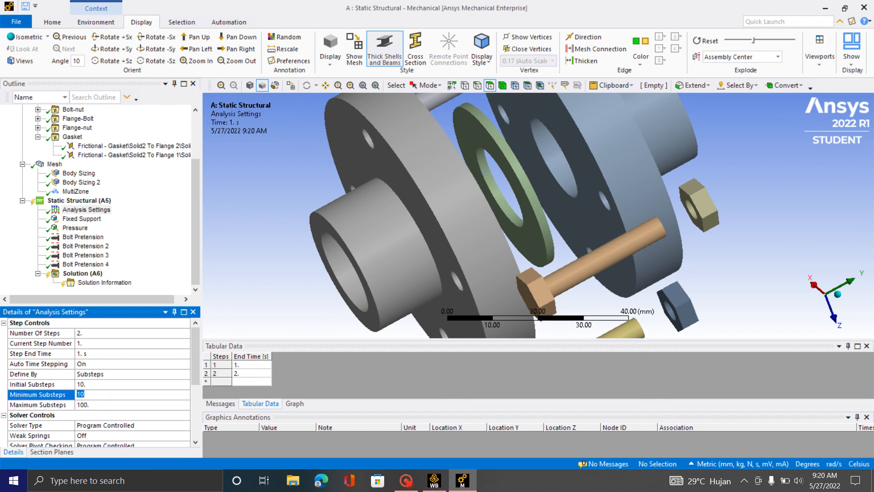
- Capture a snip of blank graphics background, open it in Snip & Sketch and ready the red pen
scroll(283, 262, down, 2)
key(super+shift+s)
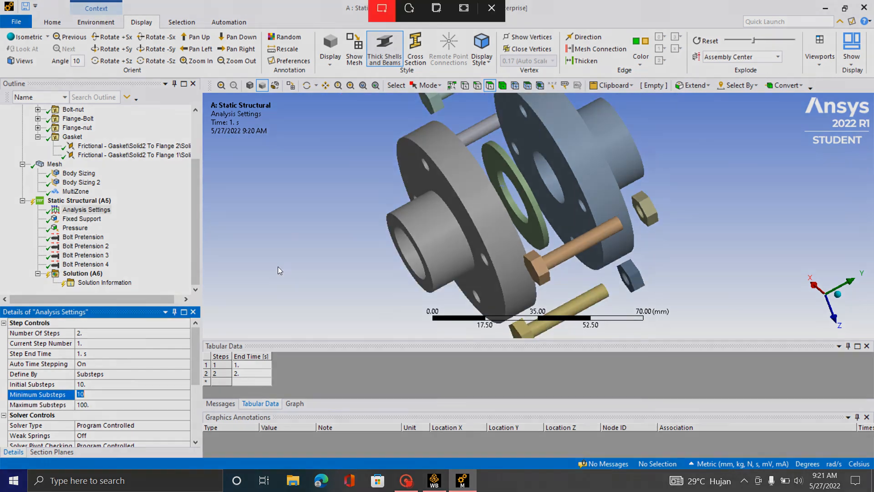
drag(260, 173, 378, 322)
click(765, 343)
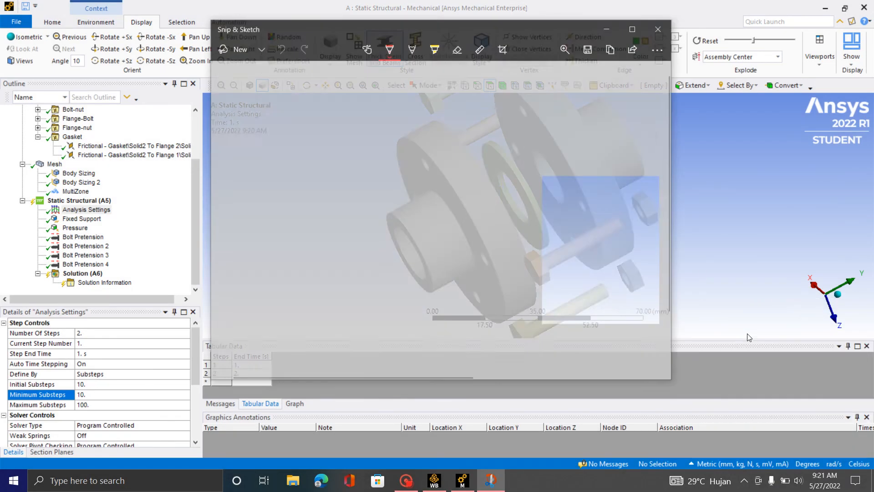
click(388, 47)
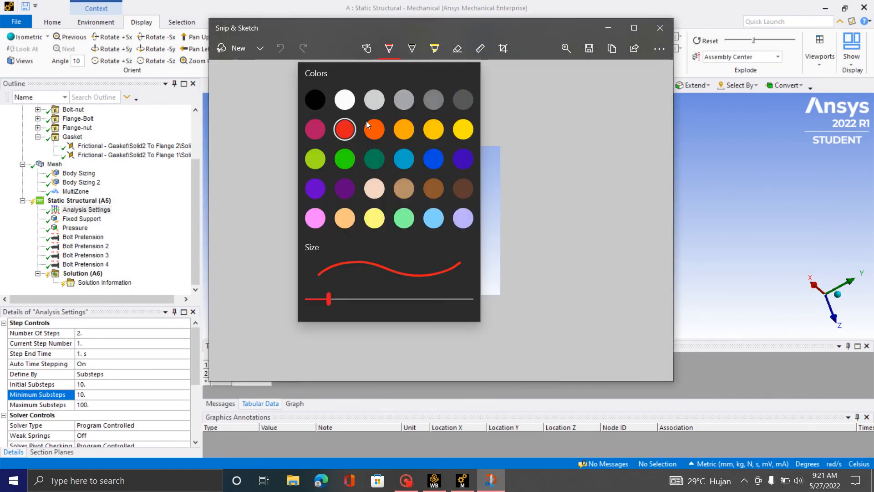
click(424, 321)
- Sketch a load-time graph with times 0, 1 and 2, ramping to 100 at time 1 and holding constant
drag(393, 259, 525, 262)
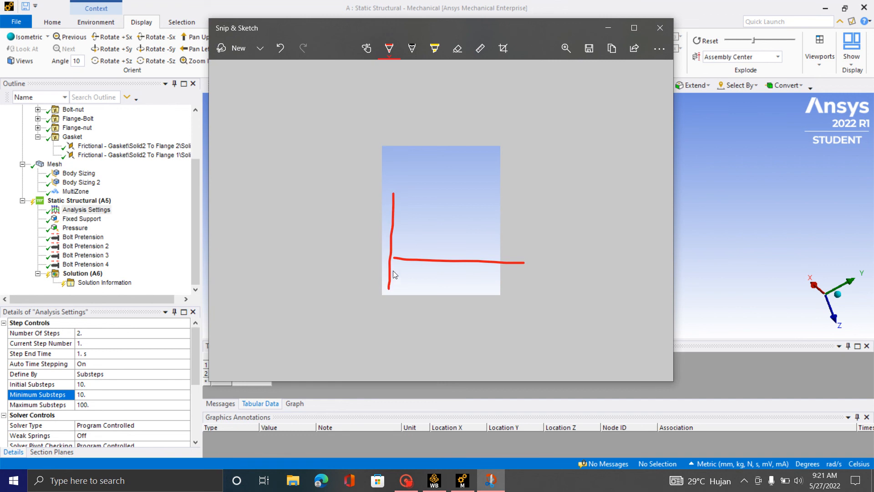
drag(398, 274, 400, 287)
drag(439, 255, 442, 287)
click(440, 278)
drag(486, 257, 495, 288)
drag(437, 257, 440, 266)
drag(423, 196, 421, 206)
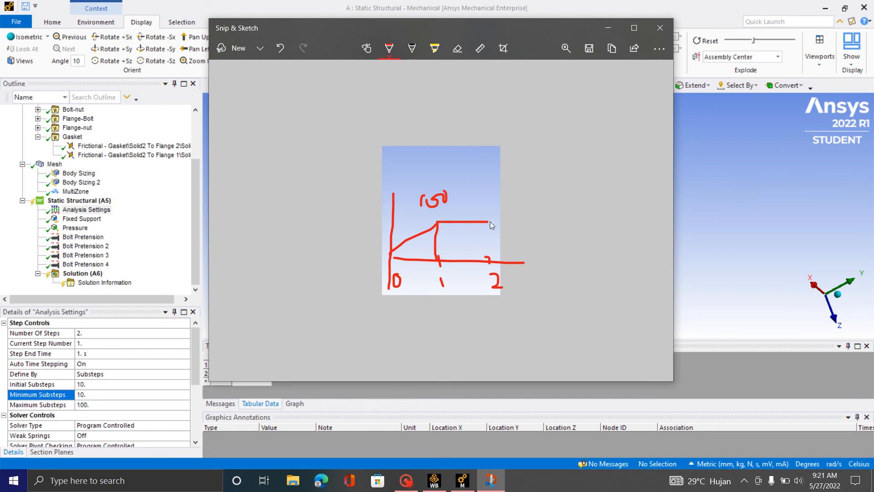
- Mark 50 at time 2, add substep ticks and a carry-over arrow between the two steps, and close the sketch
drag(491, 222, 501, 222)
mouse_move(480, 183)
mouse_down()
mouse_move(494, 201)
mouse_move(483, 197)
mouse_move(499, 189)
mouse_up()
mouse_move(397, 252)
mouse_down()
mouse_move(397, 262)
mouse_move(424, 266)
mouse_up()
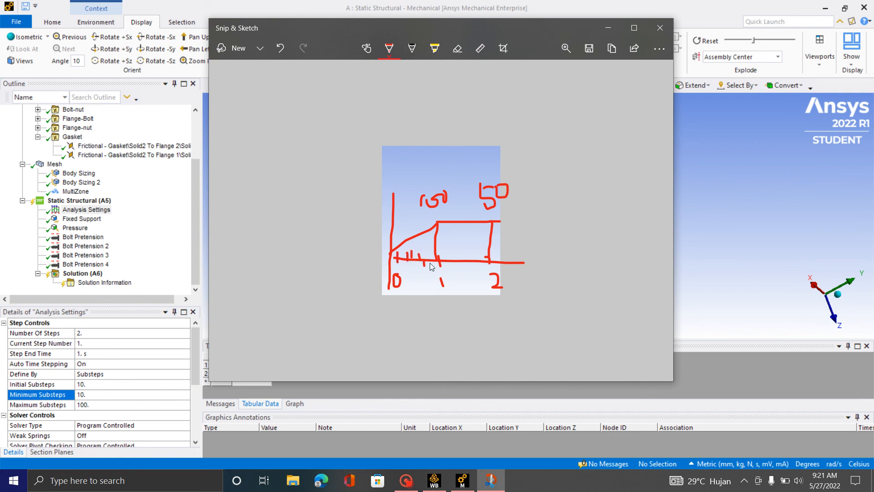
click(430, 263)
mouse_move(412, 275)
mouse_down()
mouse_move(432, 285)
mouse_move(473, 272)
mouse_up()
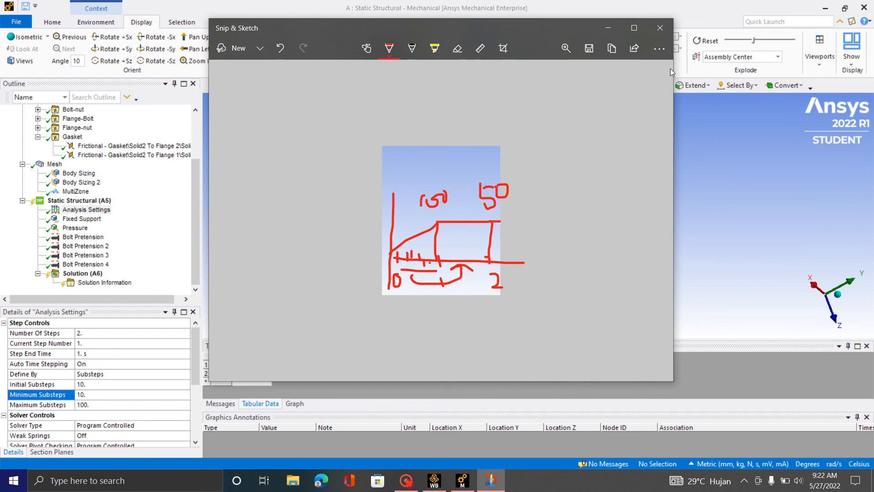
click(658, 32)
- Turn on Large Deflection in the solver controls of the analysis settings
scroll(88, 337, down, 2)
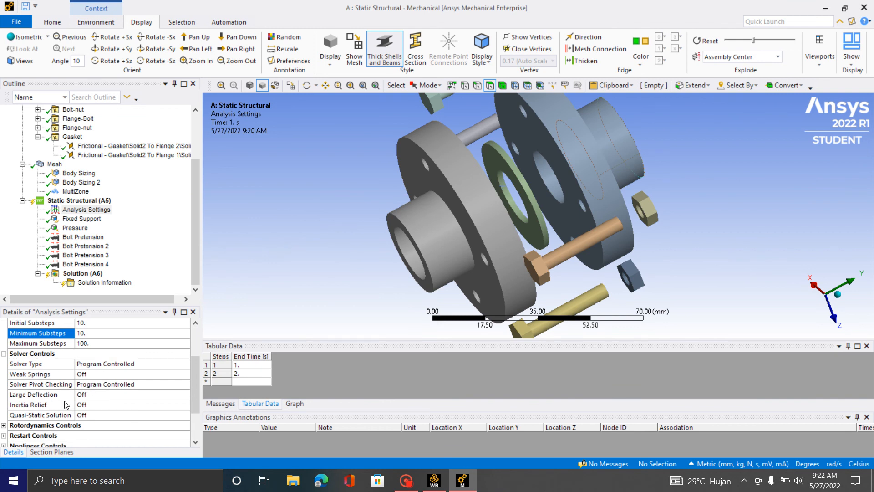
click(93, 394)
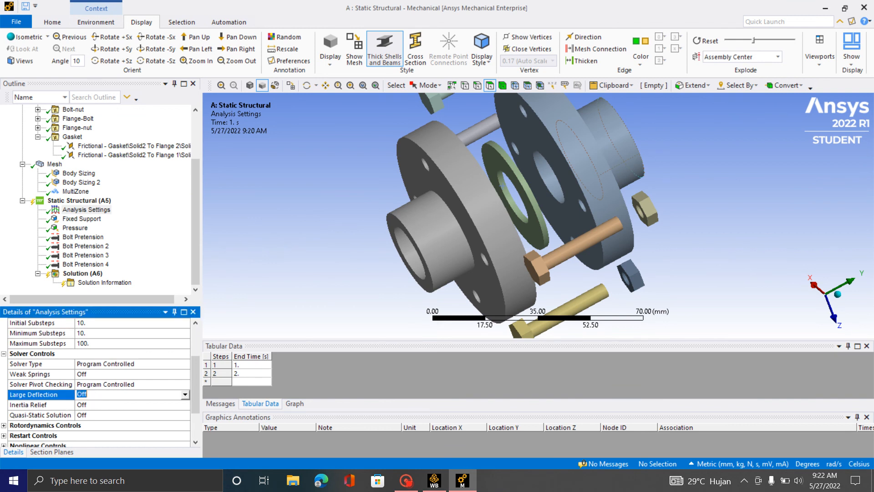
click(188, 395)
click(137, 414)
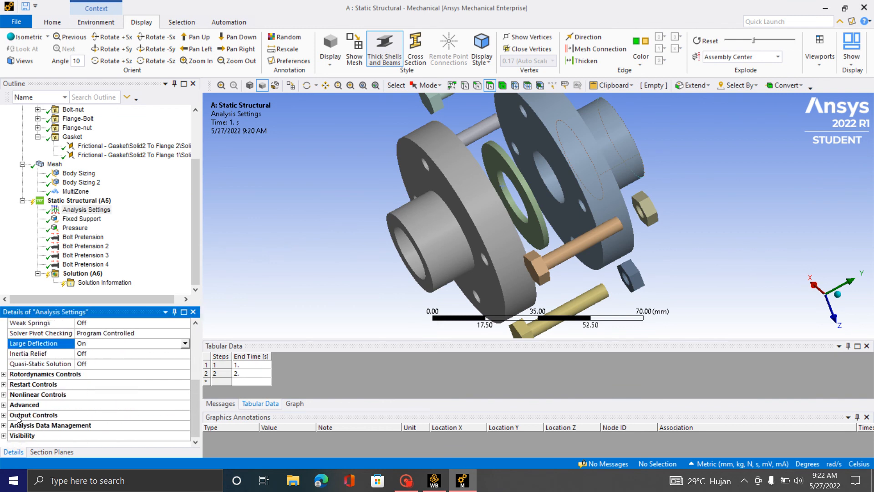
- Set Nodal Forces to Yes in the output controls of the analysis settings
click(4, 415)
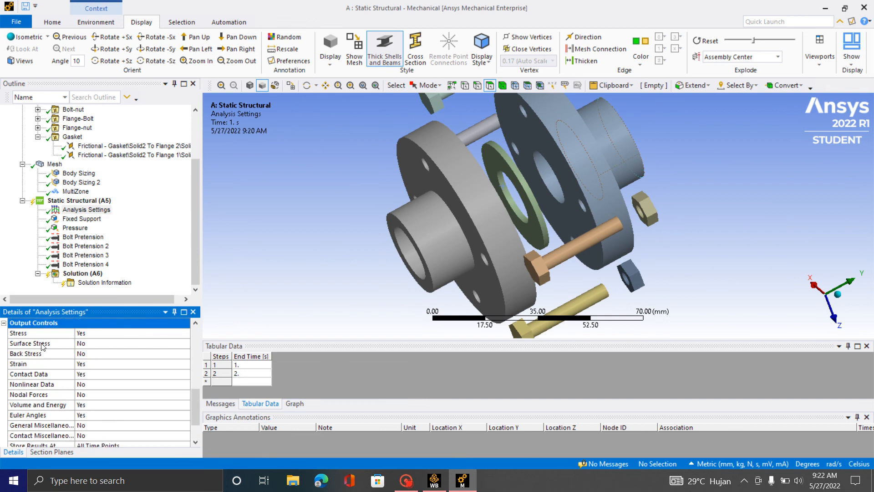
scroll(42, 346, up, 1)
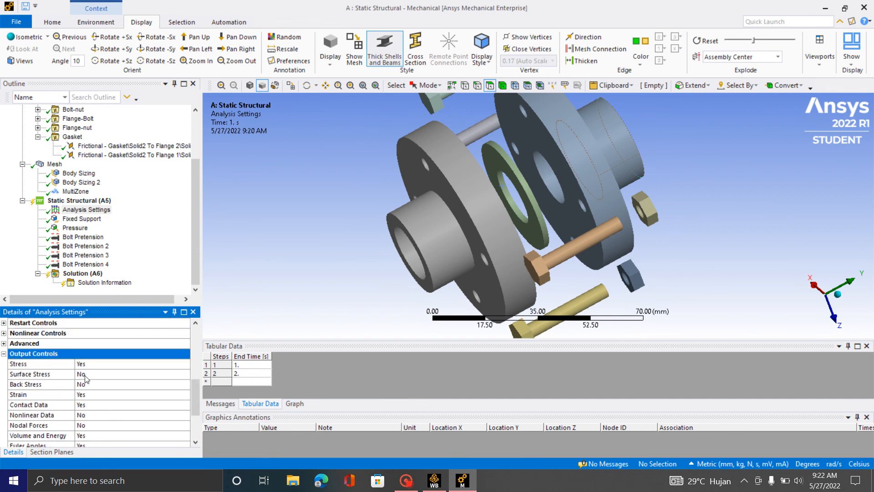
click(105, 426)
click(185, 425)
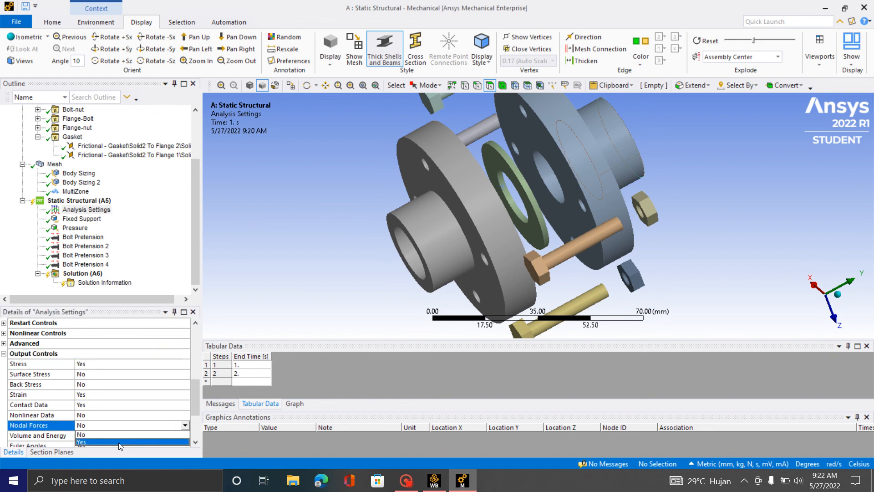
click(120, 444)
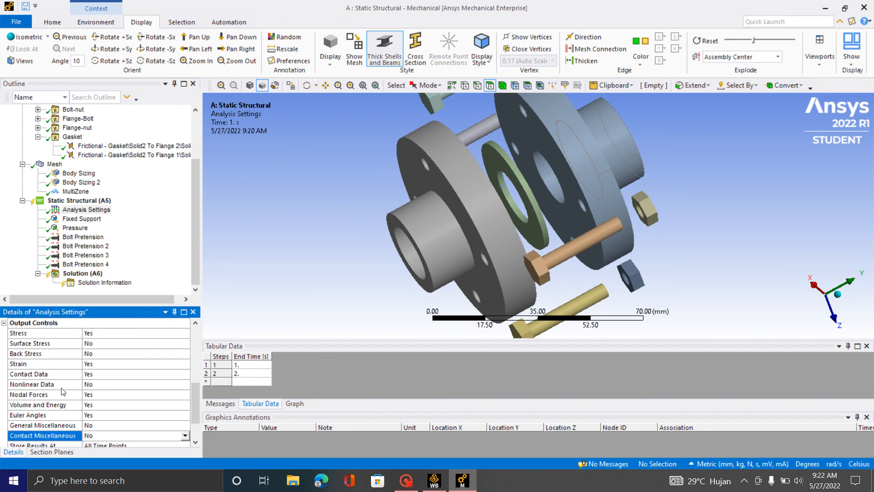
click(84, 343)
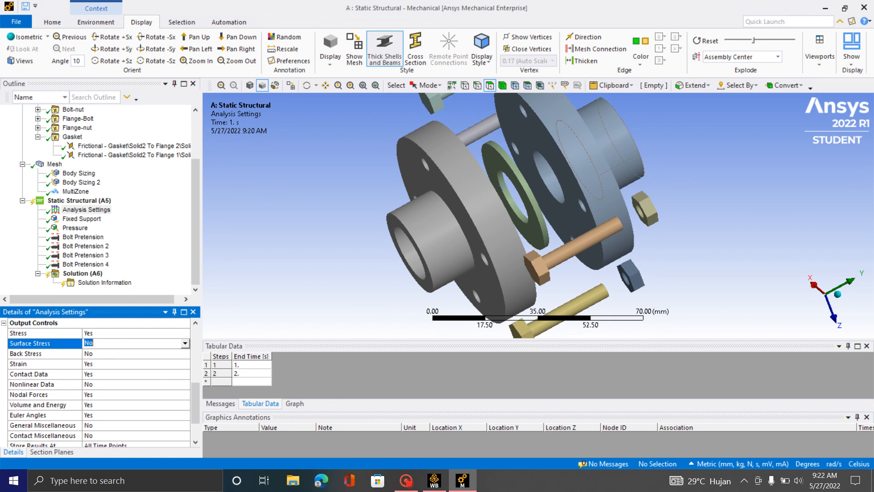
- Switch the current step number to 1 and review its substep, solver and output settings
scroll(106, 366, up, 8)
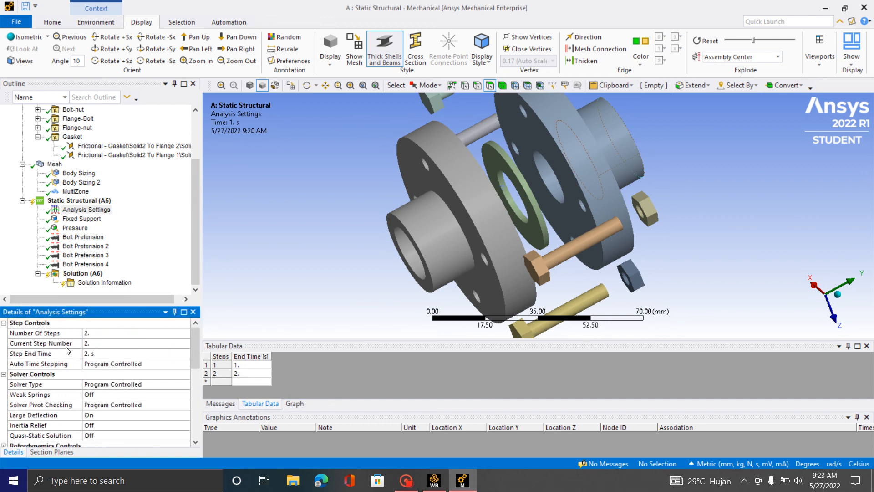
click(87, 333)
click(99, 343)
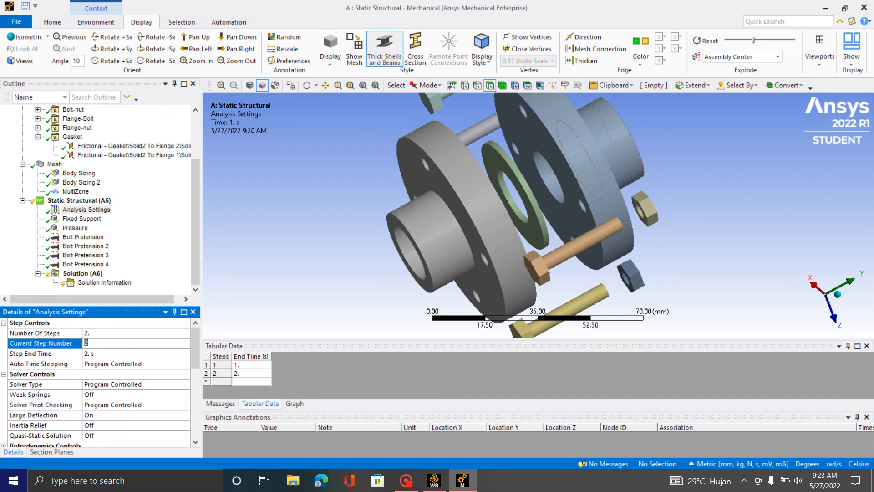
text(1)
click(109, 333)
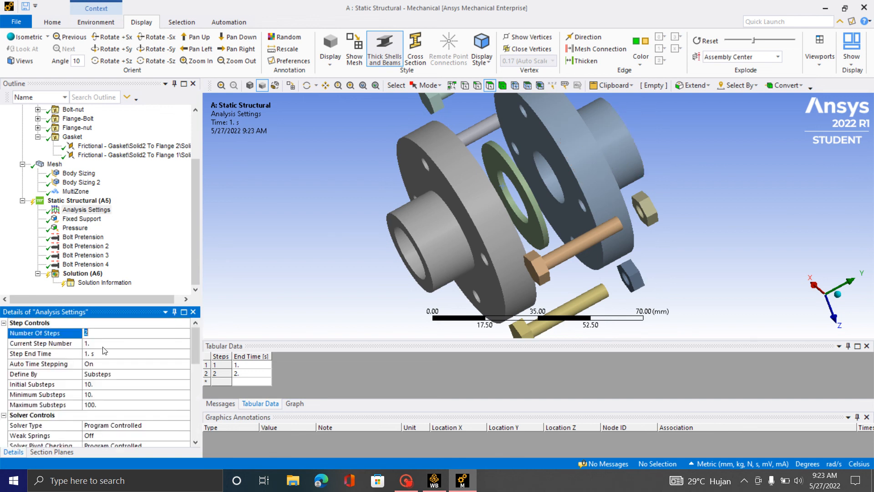
scroll(104, 359, down, 6)
scroll(103, 368, up, 5)
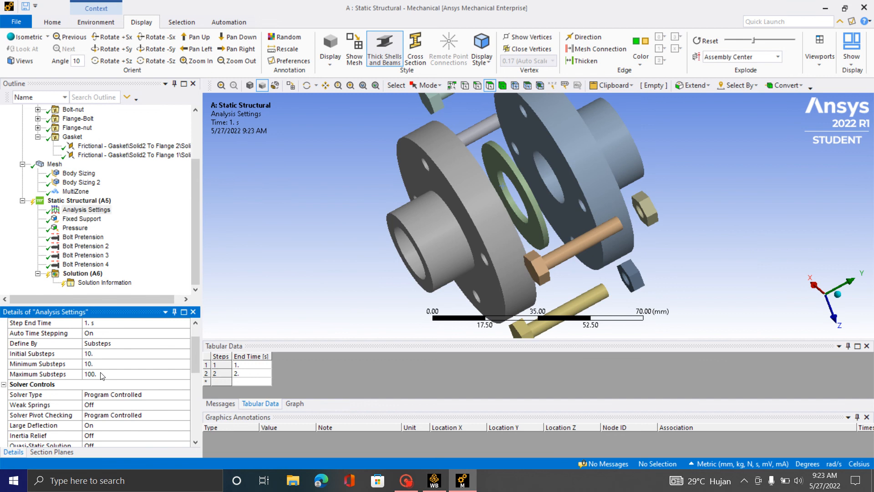
scroll(102, 375, up, 2)
- Switch the current step number to 2 and turn on auto time stepping for it
click(89, 343)
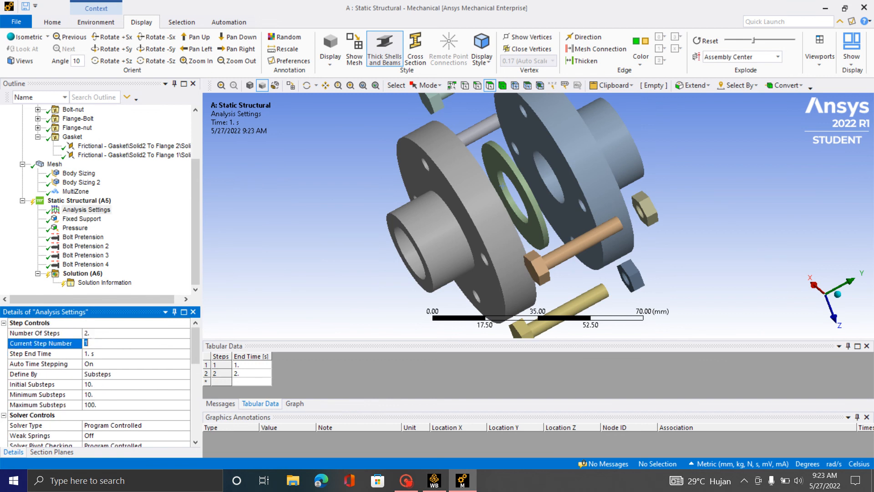
text(2)
click(111, 354)
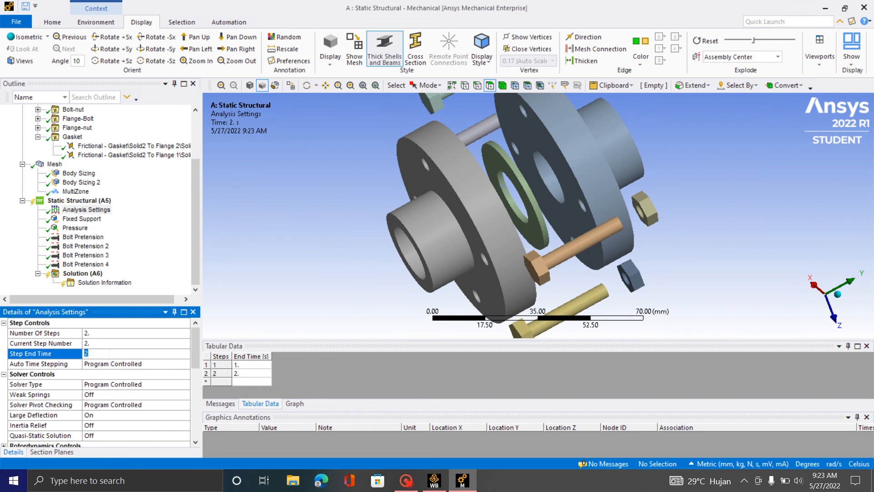
click(146, 364)
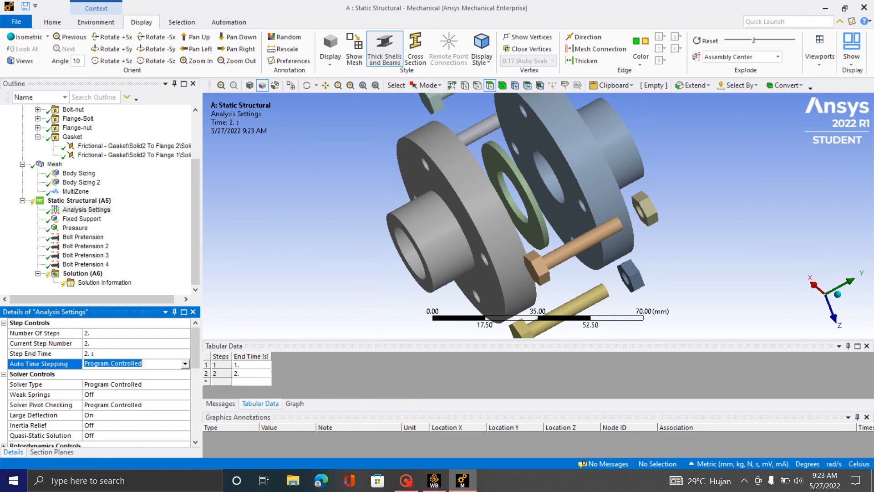
click(185, 363)
click(147, 381)
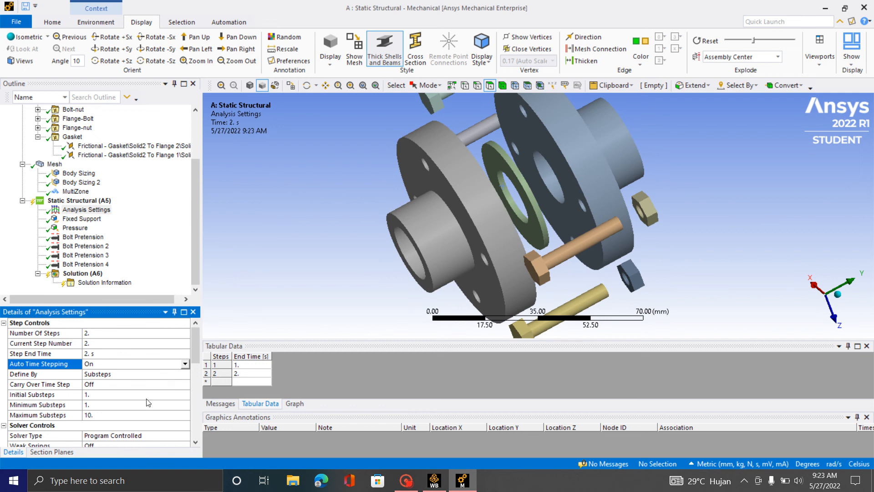
- Turn on Carry Over Time Step for step 2
scroll(148, 403, down, 1)
click(110, 355)
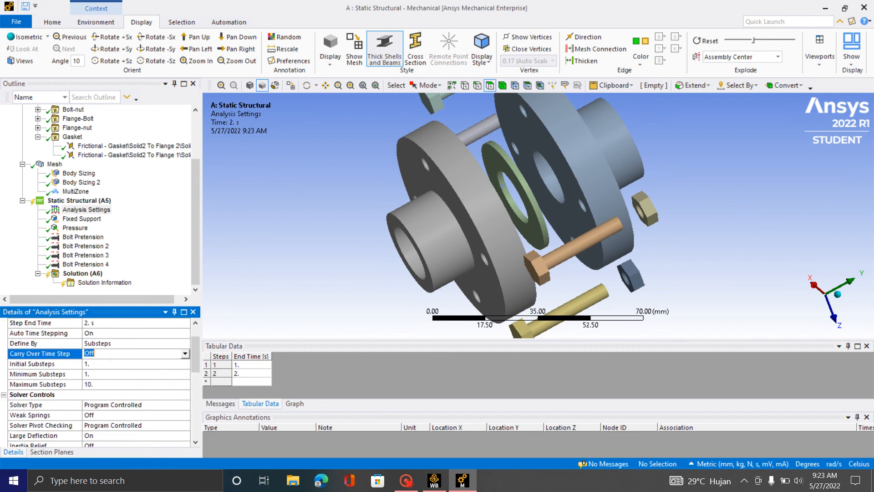
click(184, 356)
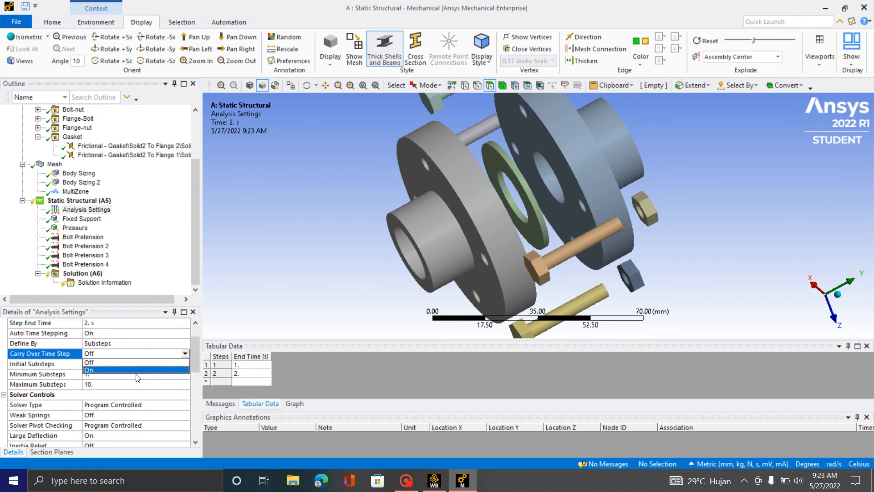
click(109, 372)
- Set the step 2 substeps to 10 minimum and 100 maximum
click(95, 395)
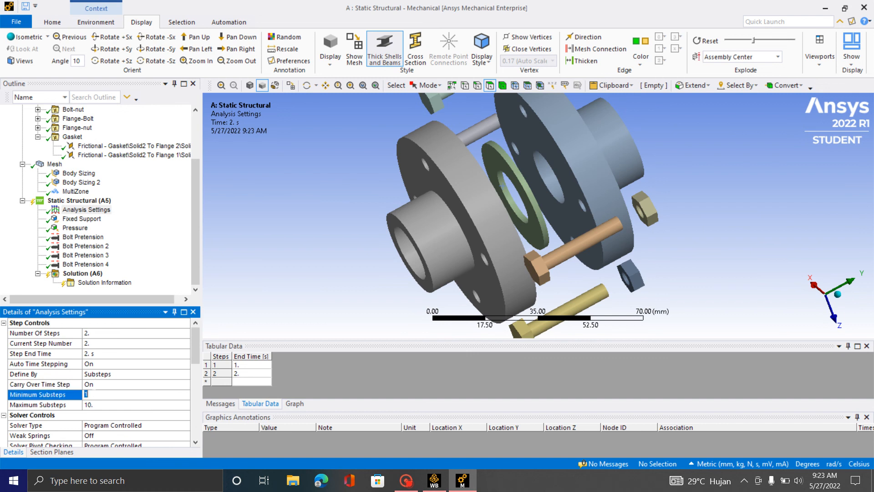
text(10.)
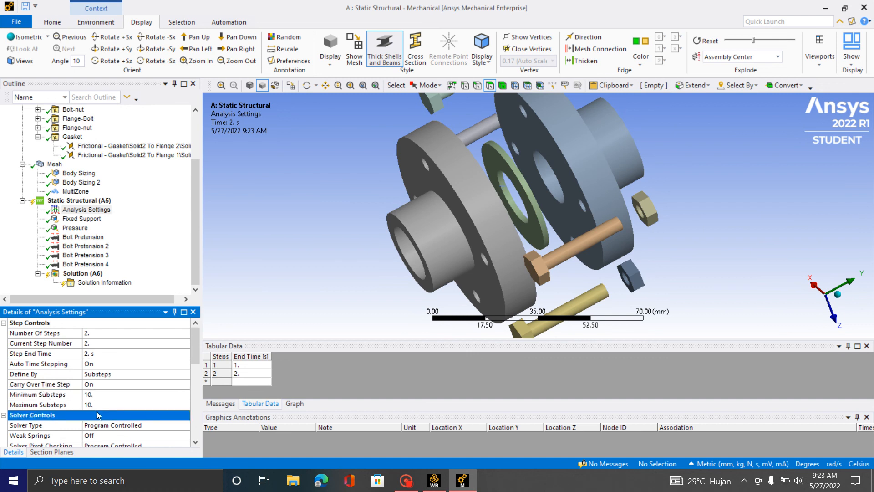
click(97, 404)
text(100)
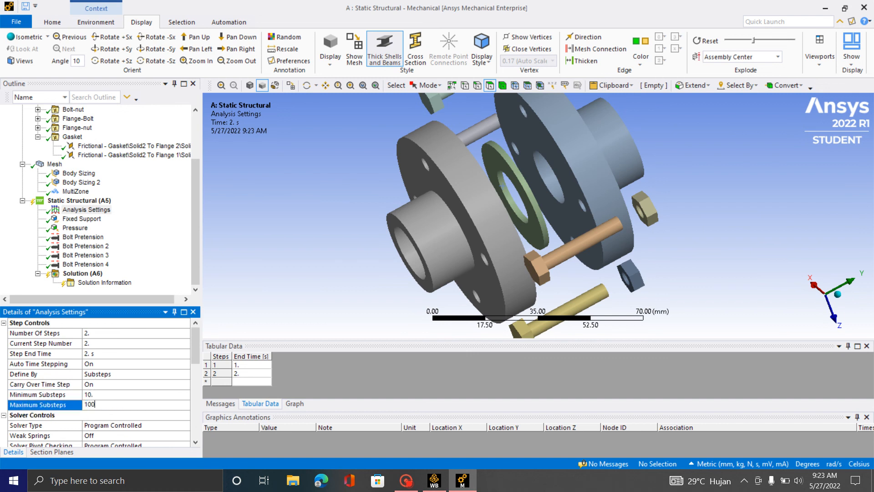
click(23, 281)
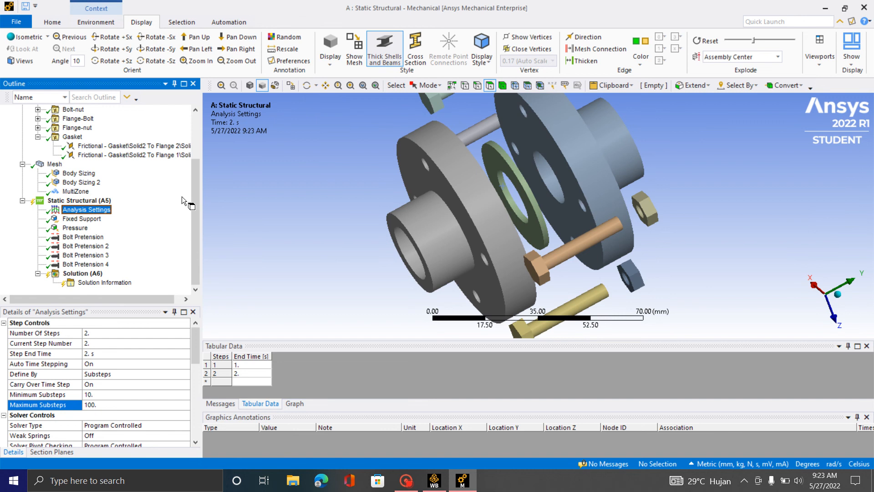
- Review the preload and lock definitions of the four bolt pretensions in the tabular data
click(86, 237)
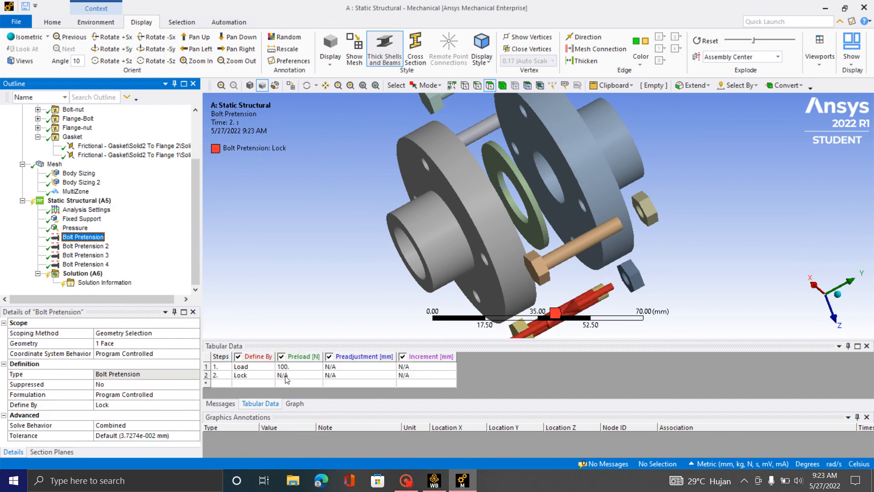
click(87, 245)
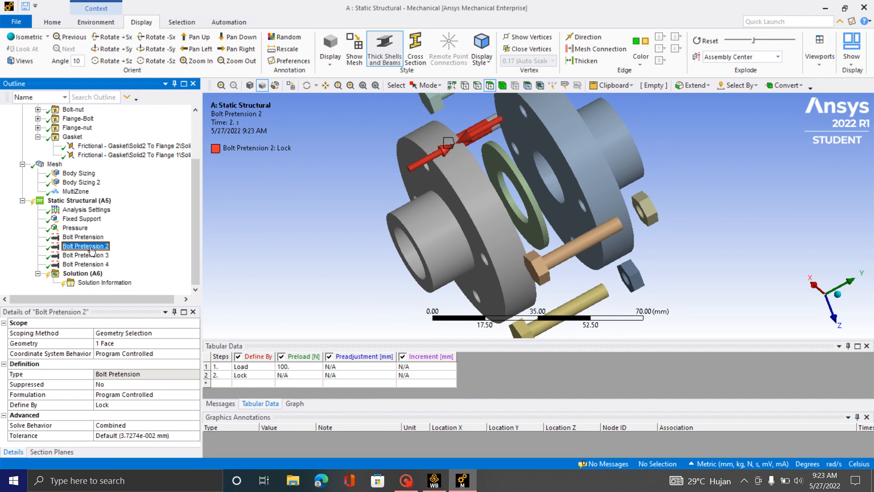
click(90, 255)
click(91, 264)
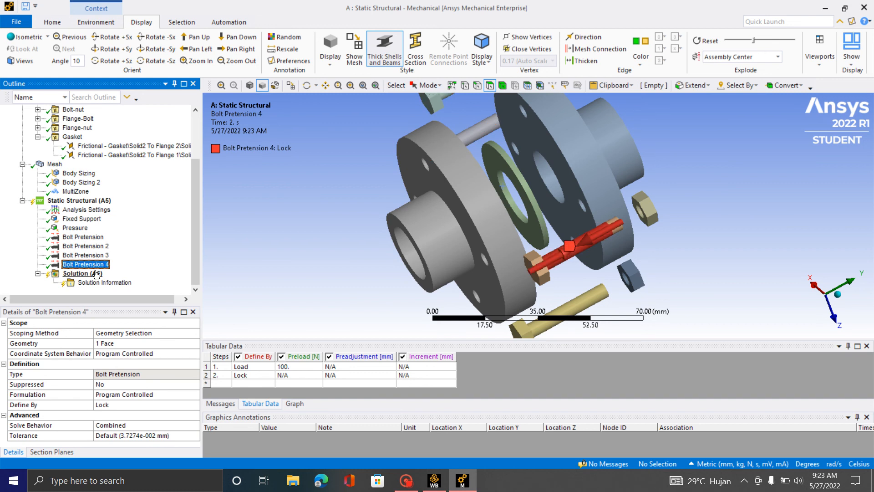
- Capture a rectangular snip of the exploded flange assembly and open it in Snip & Sketch
click(96, 274)
middle_drag(630, 262, 592, 267)
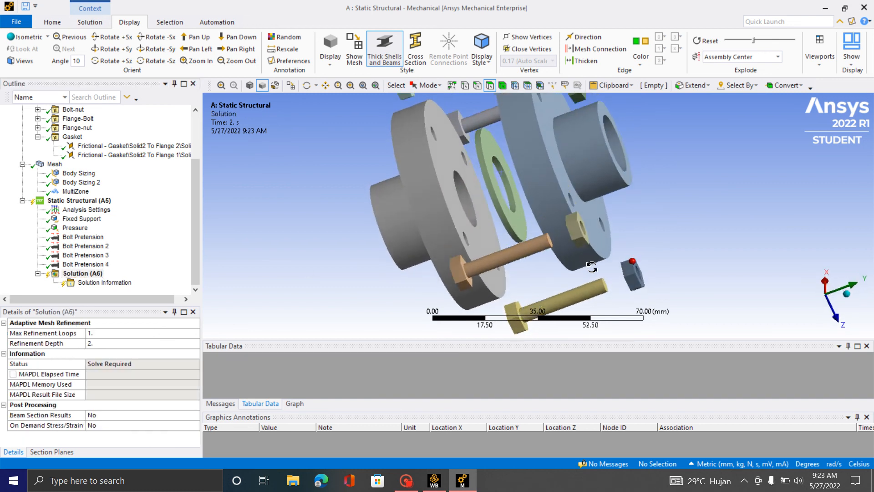
key(super+shift+s)
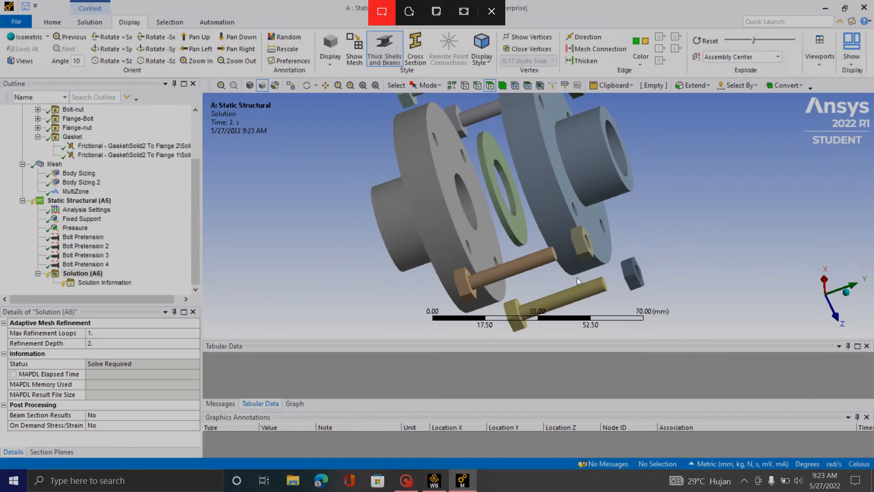
mouse_move(253, 171)
mouse_down()
mouse_move(302, 289)
mouse_move(495, 333)
mouse_up()
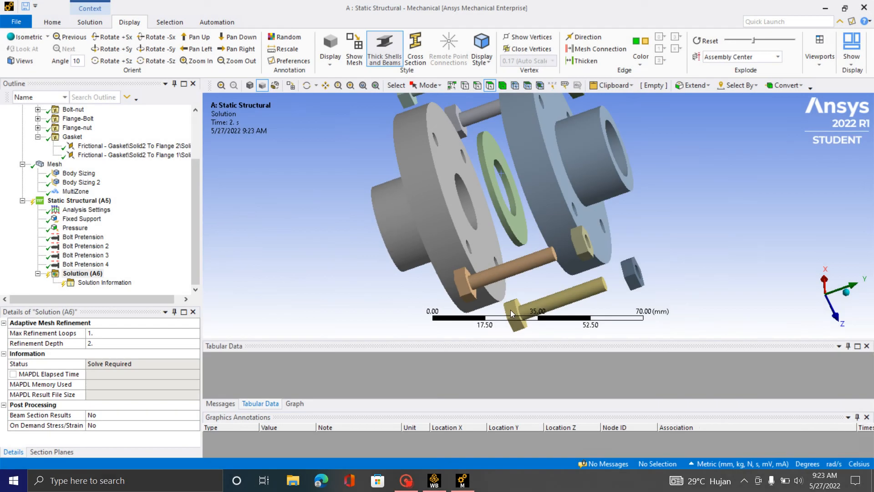
click(764, 359)
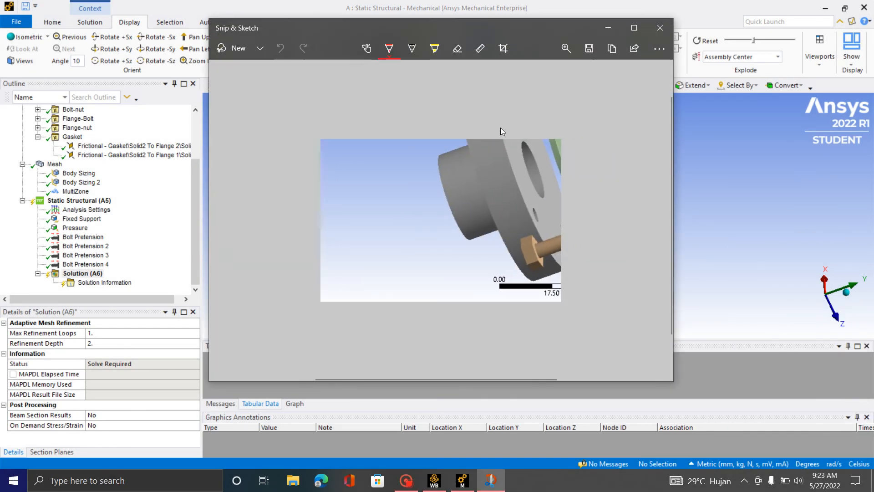
- Draw two stacked flange plates in red and a bolt running through them in purple on the snip
click(389, 47)
click(351, 129)
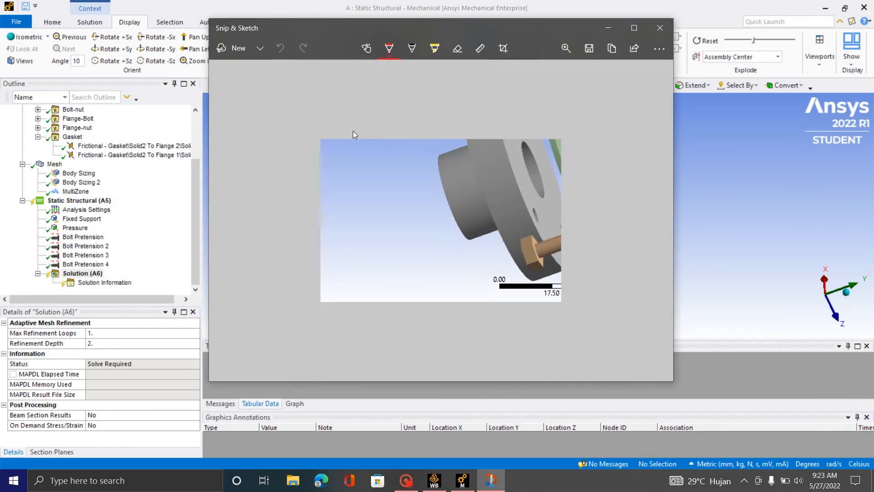
drag(339, 196, 405, 202)
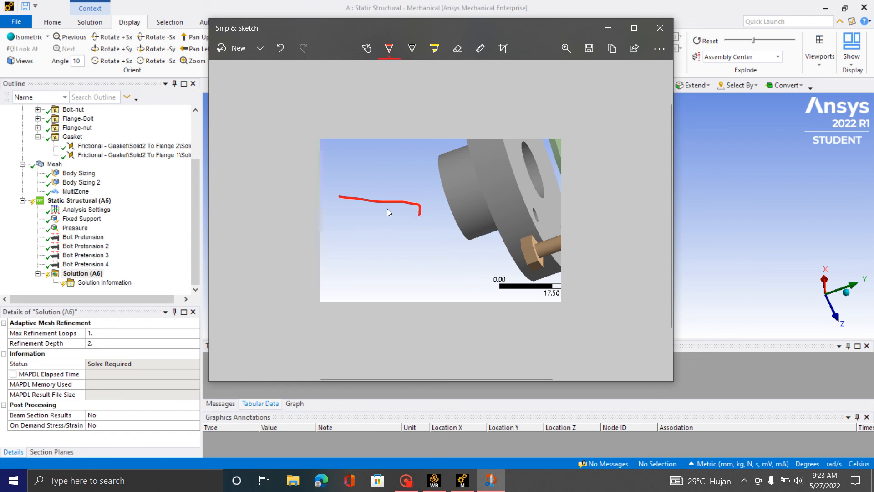
mouse_move(338, 193)
mouse_down()
mouse_move(344, 212)
mouse_move(423, 214)
mouse_move(424, 227)
mouse_up()
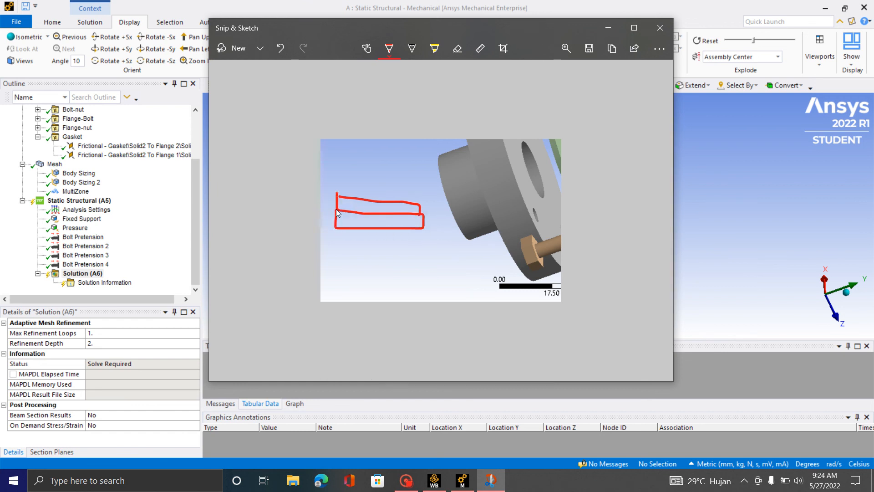
click(389, 48)
click(351, 182)
mouse_move(381, 237)
mouse_down()
mouse_move(387, 212)
mouse_move(366, 191)
mouse_move(366, 201)
mouse_move(388, 192)
mouse_move(394, 202)
mouse_up()
drag(359, 228, 386, 237)
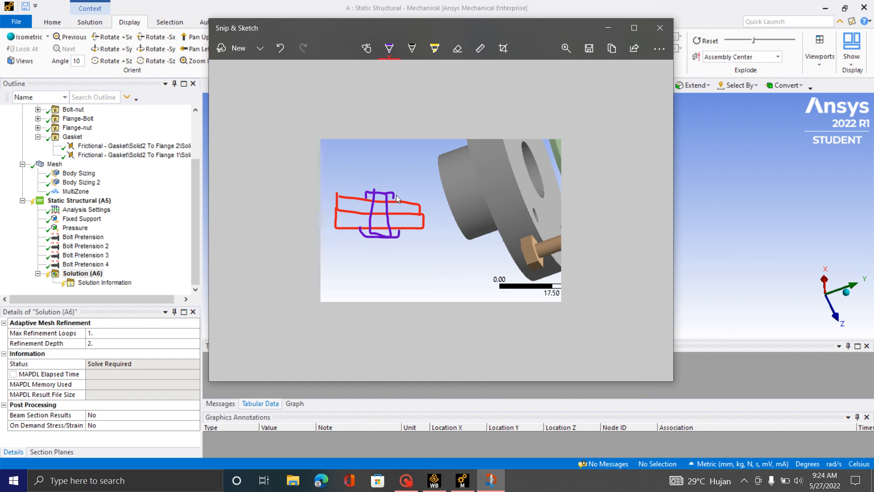
- Annotate the sketch in orange with opposing clamping arrows labelled 1 and a vertical arrow through the plates labelled 2, and close the snip
click(389, 48)
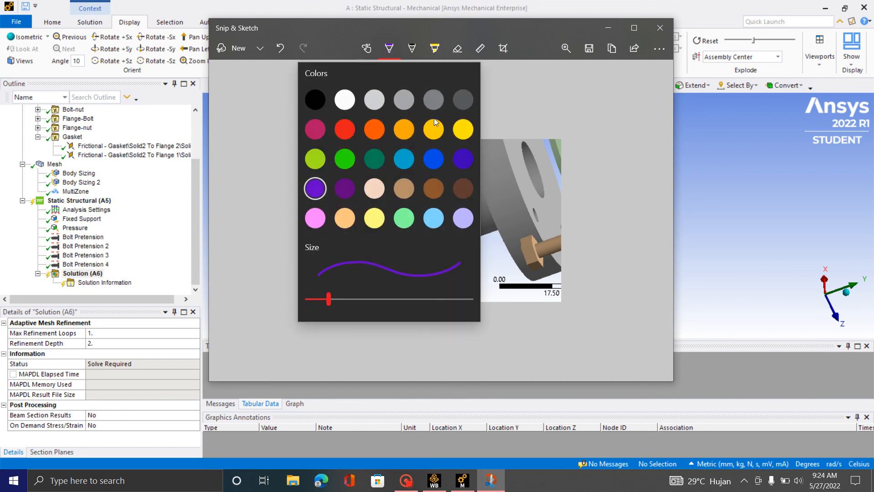
click(401, 132)
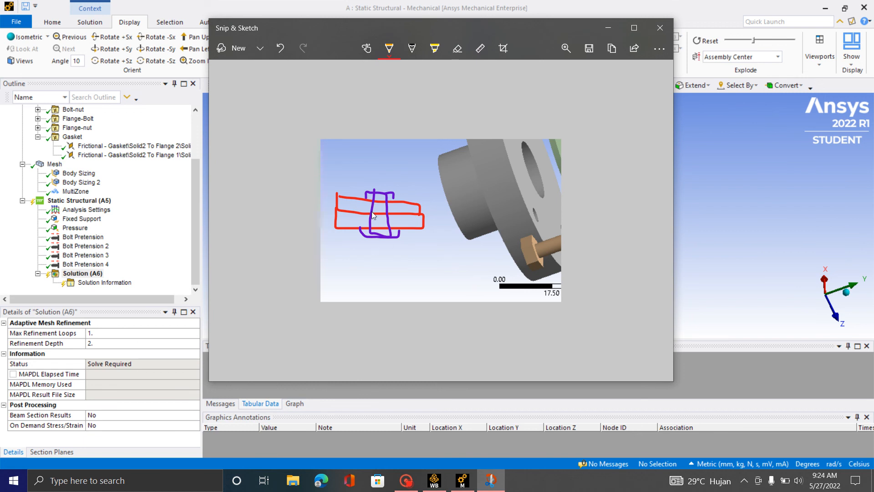
drag(411, 165, 407, 199)
drag(413, 233, 413, 275)
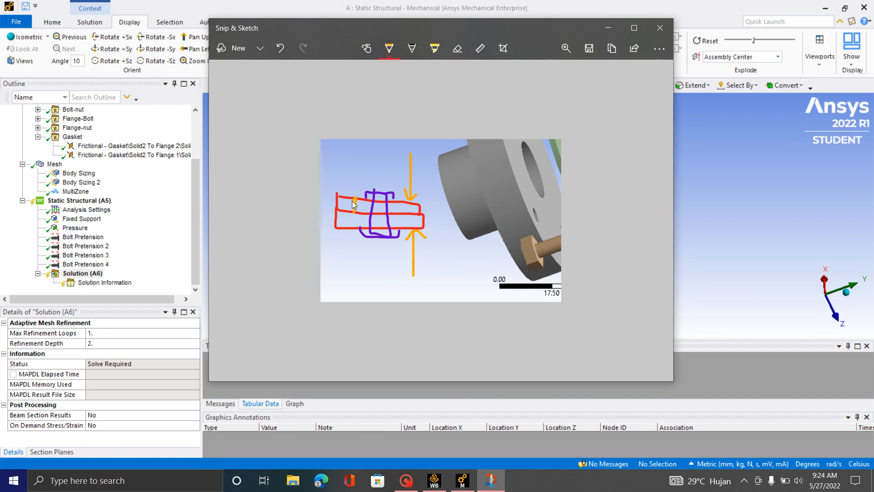
mouse_move(352, 201)
mouse_down()
mouse_move(365, 201)
mouse_move(353, 225)
mouse_up()
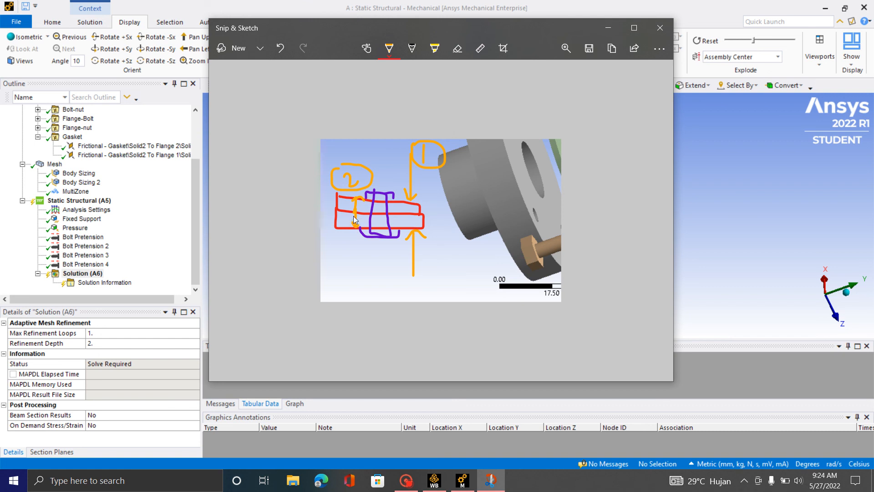
drag(352, 220, 359, 222)
click(660, 27)
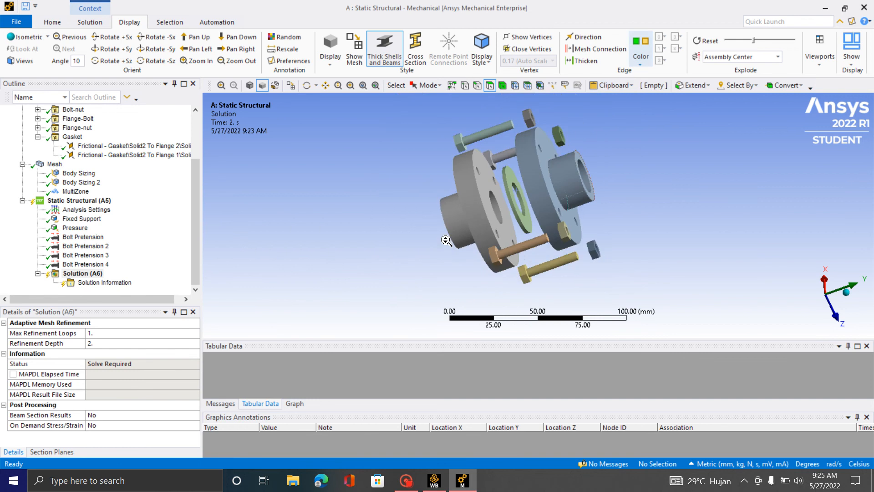
- Reset the exploded view to the assembled geometry and solve the static structural analysis
click(710, 41)
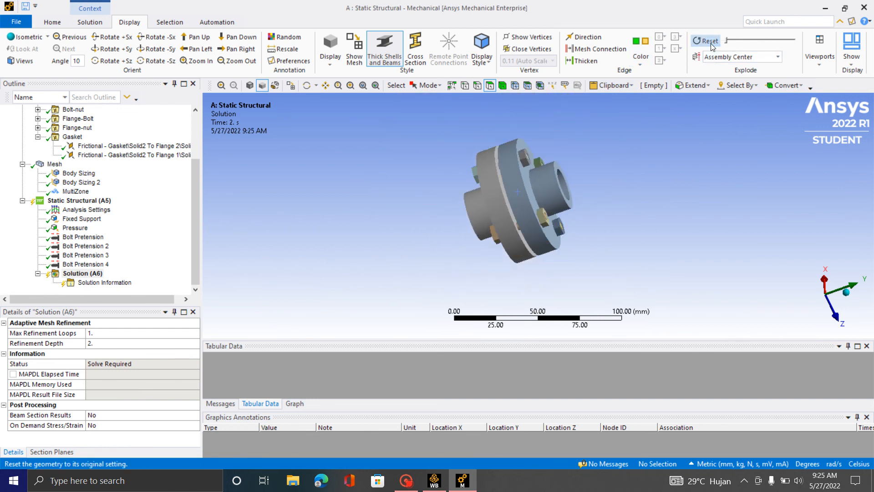
right_click(76, 279)
click(121, 294)
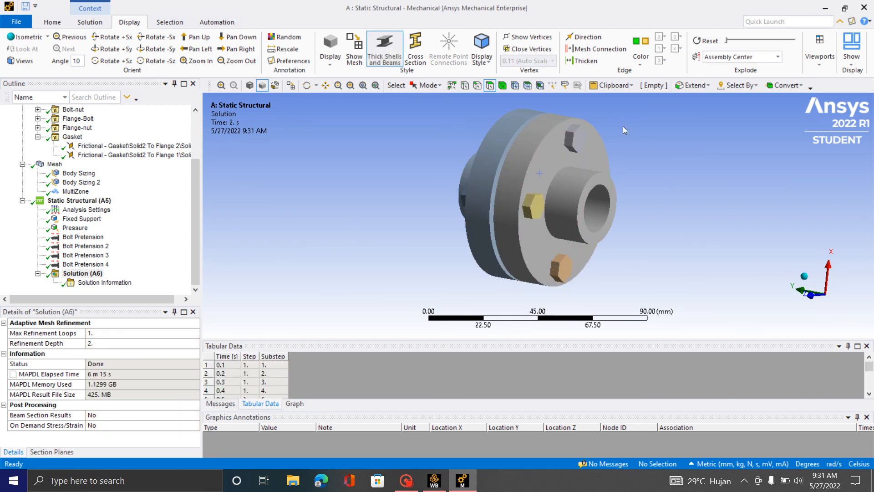
- Insert an Equivalent (von-Mises) stress result for all bodies under the solution
scroll(456, 126, down, 2)
scroll(558, 189, up, 4)
scroll(558, 192, down, 1)
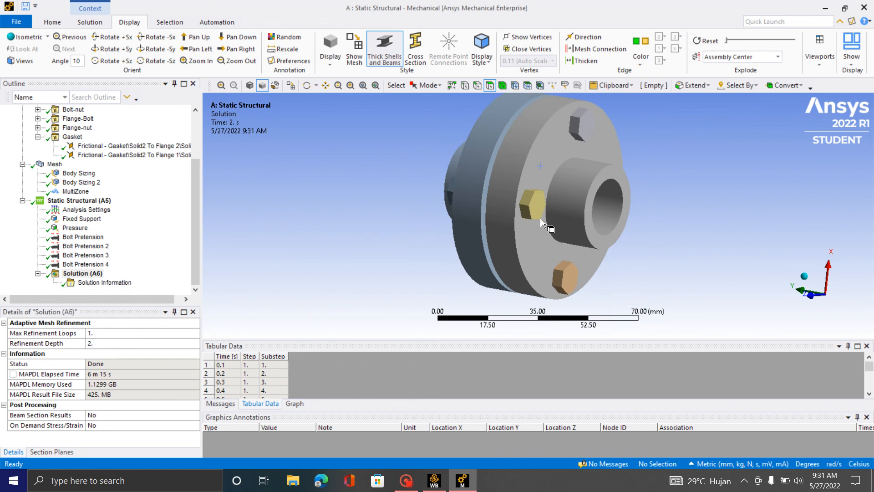
right_click(90, 273)
mouse_move(117, 277)
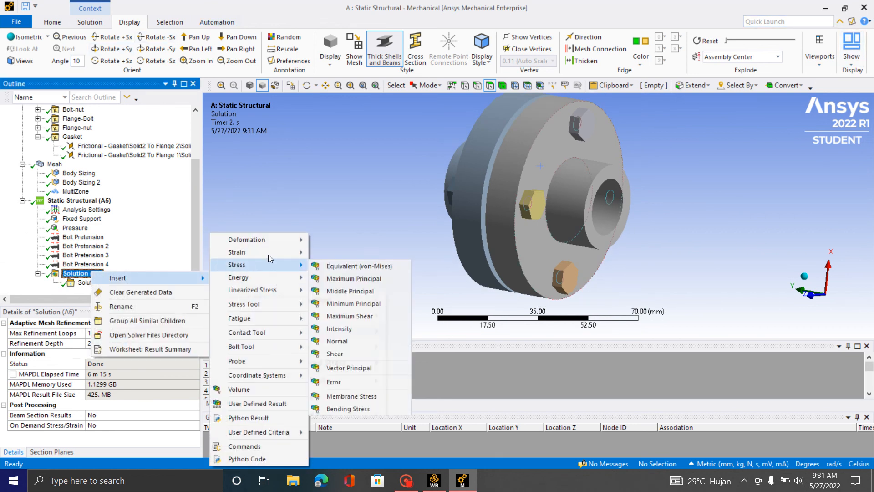
mouse_move(269, 255)
click(349, 266)
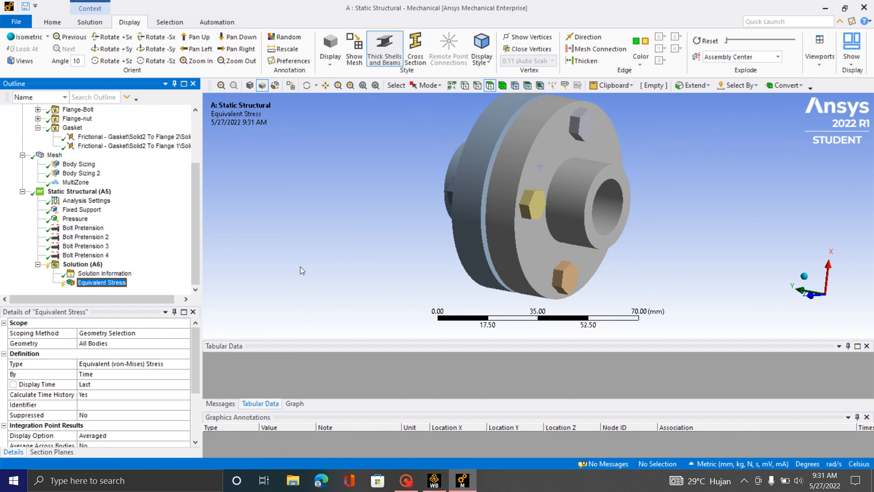
- Insert a Total Deformation result under the solution
right_click(66, 266)
mouse_move(163, 270)
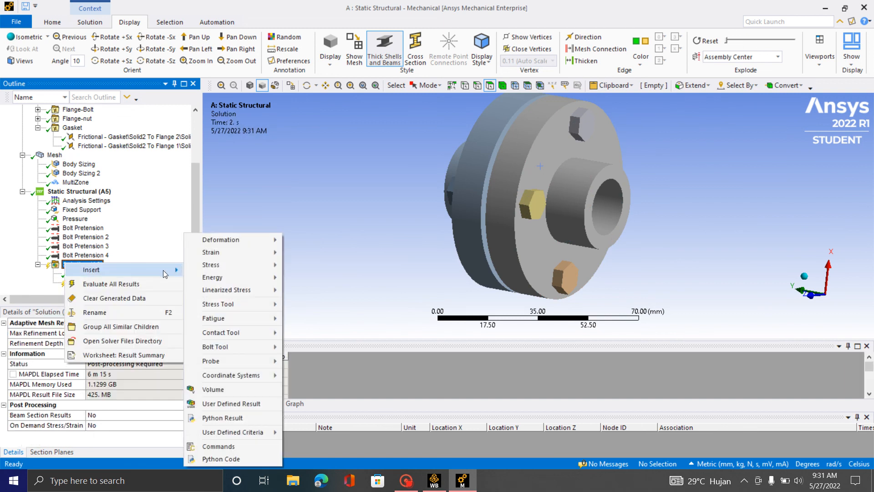
mouse_move(256, 264)
mouse_move(255, 240)
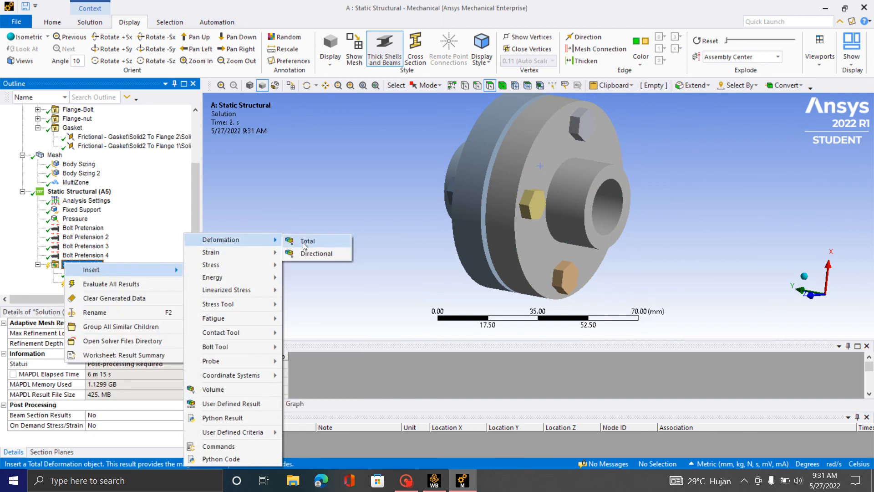
click(309, 241)
- Insert a second Equivalent (von-Mises) stress result under the solution
right_click(81, 255)
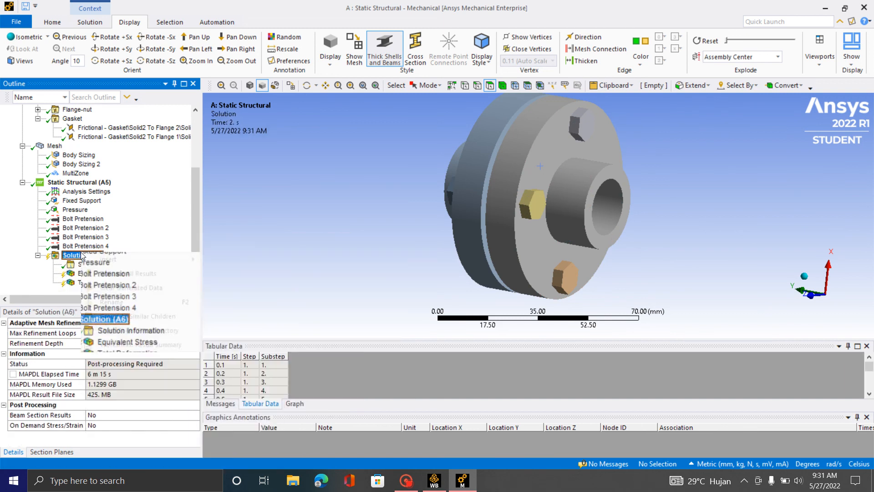
mouse_move(136, 263)
mouse_move(245, 265)
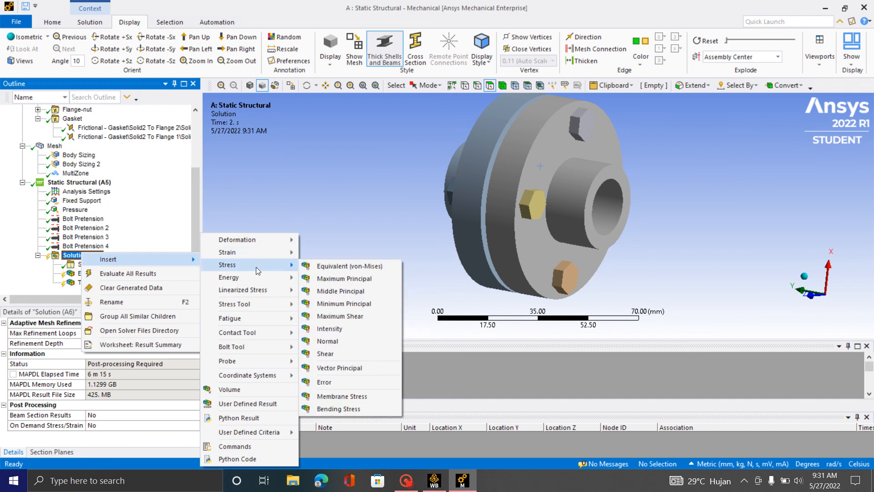
click(356, 272)
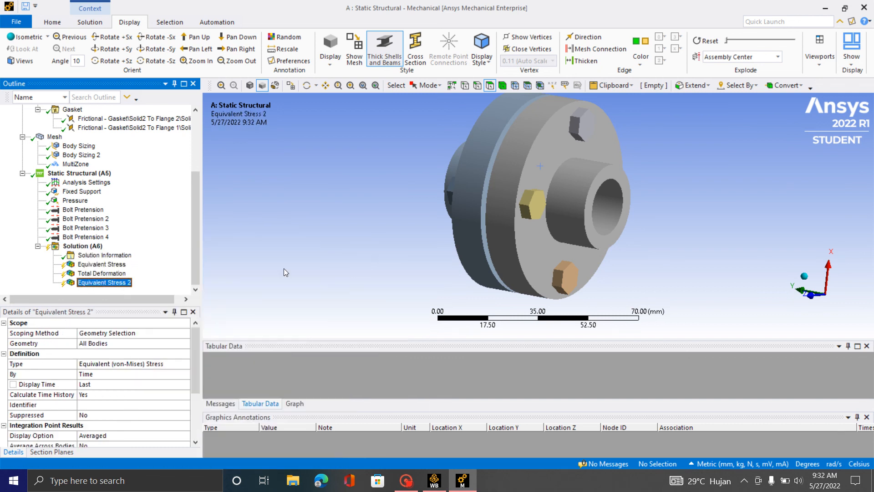
- Scope the second equivalent stress result to the yellow bolt body
click(502, 85)
scroll(518, 200, up, 3)
middle_drag(517, 217, 535, 204)
click(525, 195)
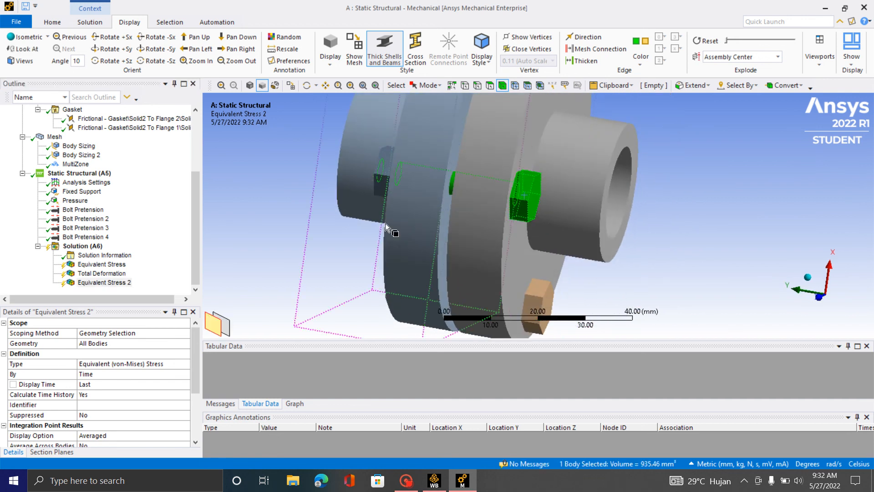
click(103, 343)
click(102, 343)
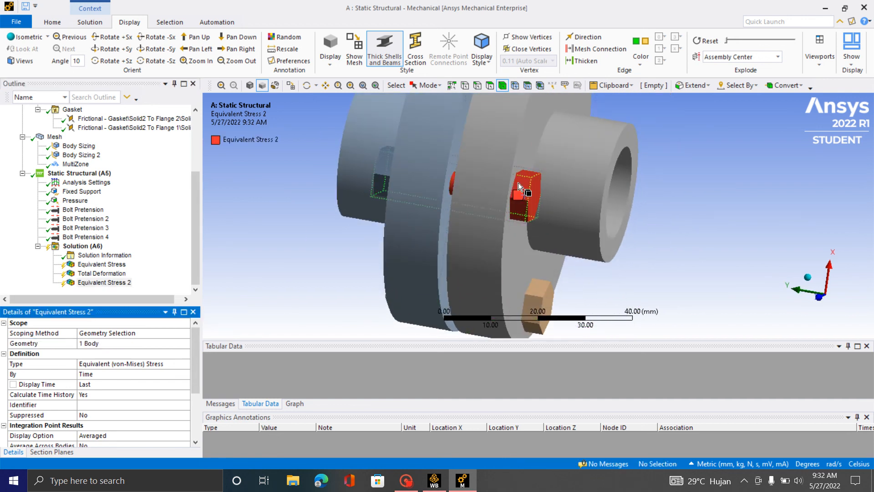
scroll(518, 182, down, 2)
right_click(78, 248)
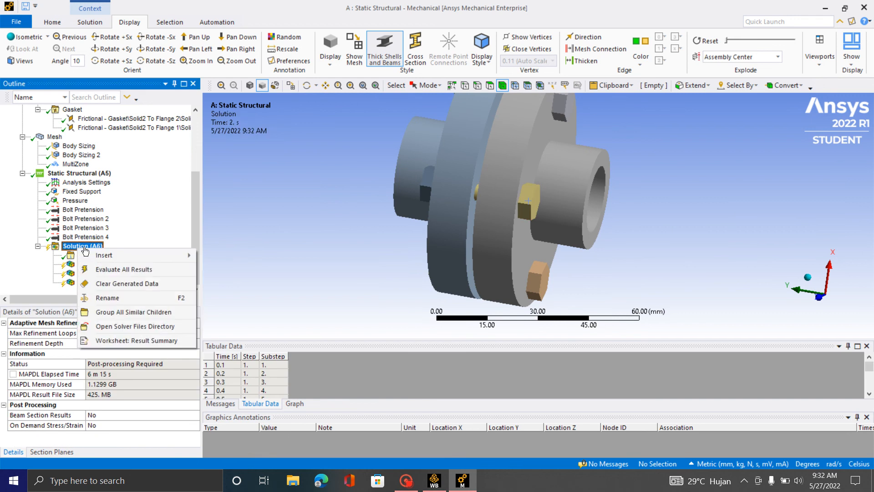
mouse_move(132, 255)
mouse_move(226, 267)
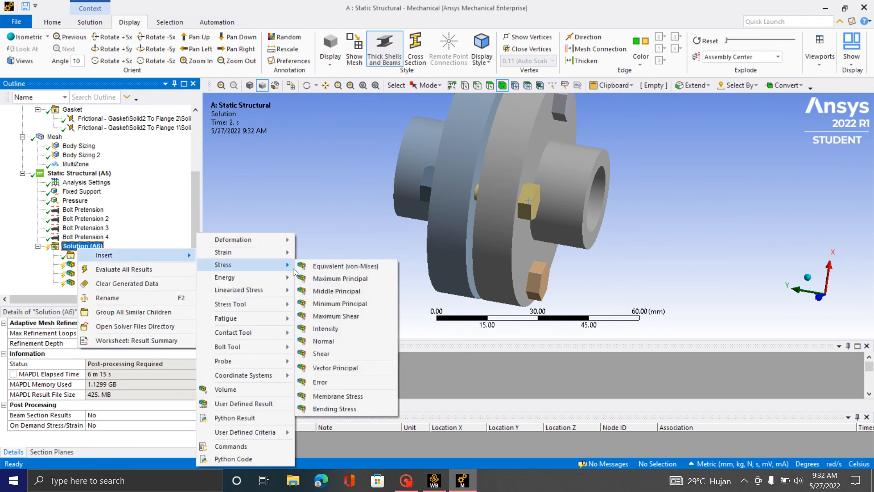
click(302, 205)
- Insert a Contact Tool under the solution and limit it to the two frictional gasket-to-flange contacts
right_click(82, 244)
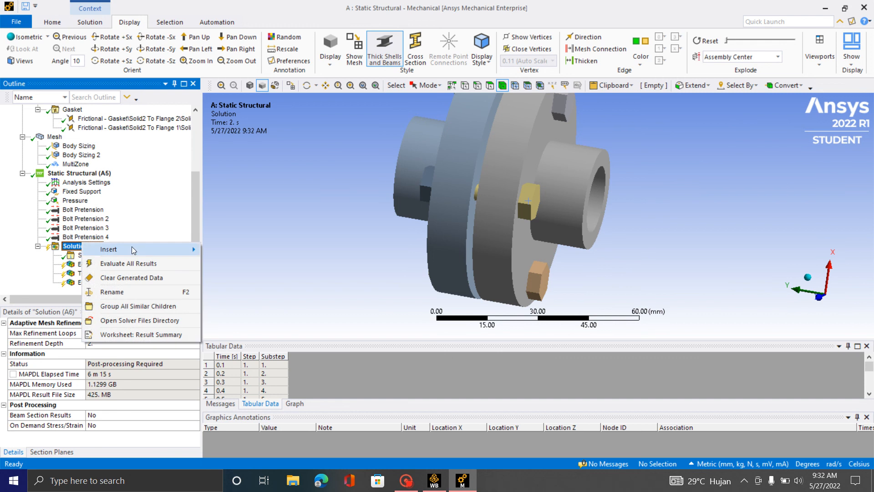
mouse_move(133, 249)
mouse_move(265, 336)
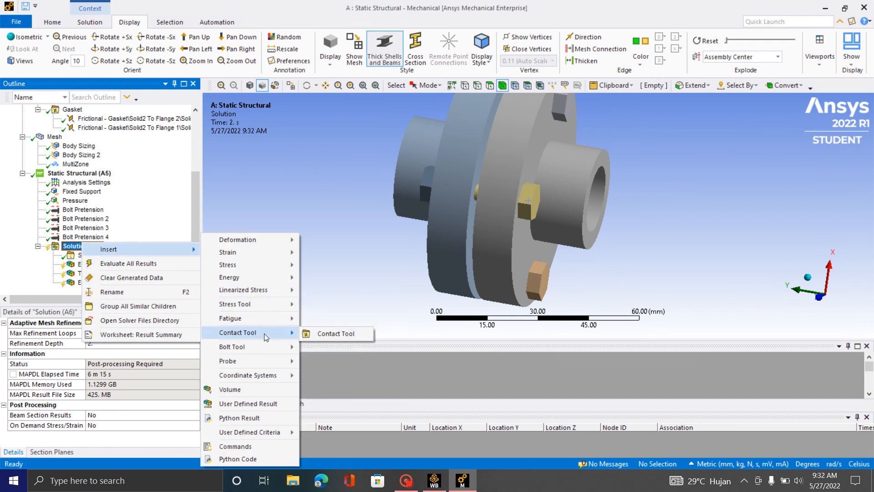
click(335, 333)
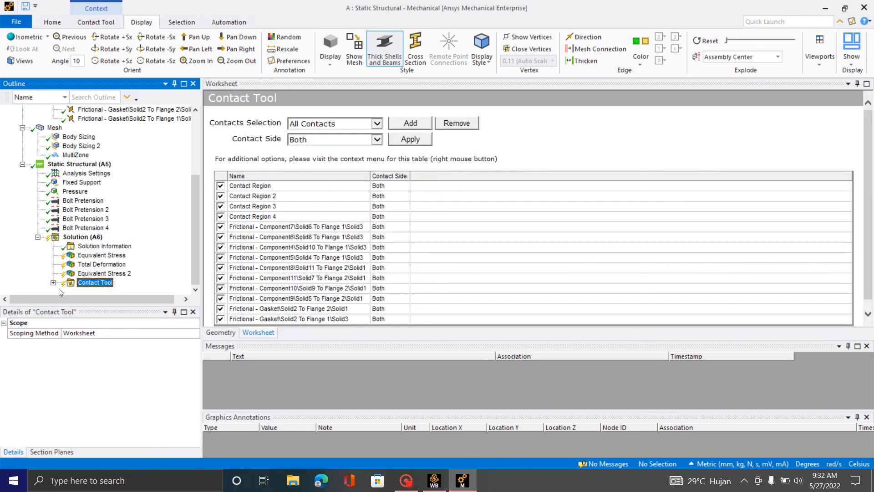
scroll(356, 233, down, 1)
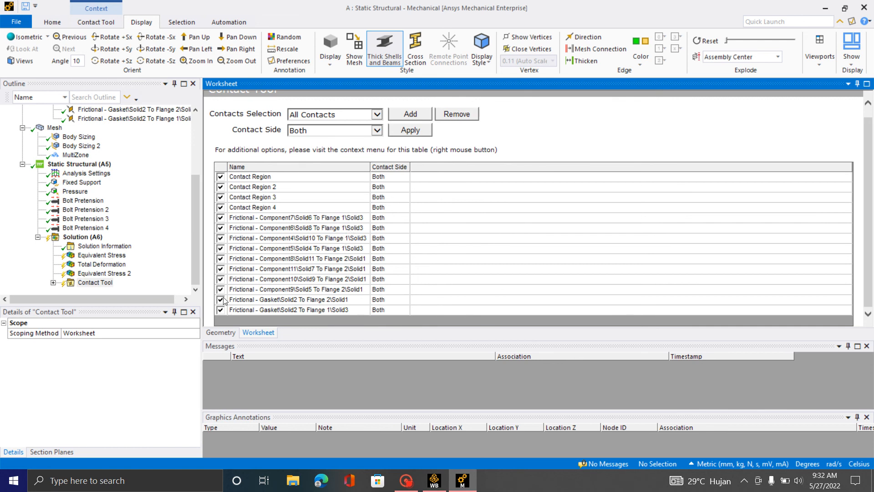
click(220, 248)
- Add a Frictional Stress result to the Contact Tool
click(54, 282)
right_click(99, 273)
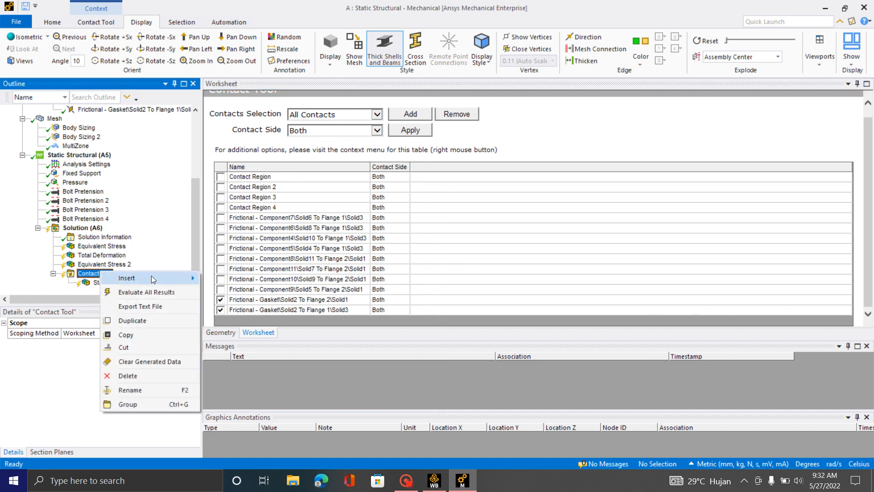
mouse_move(157, 277)
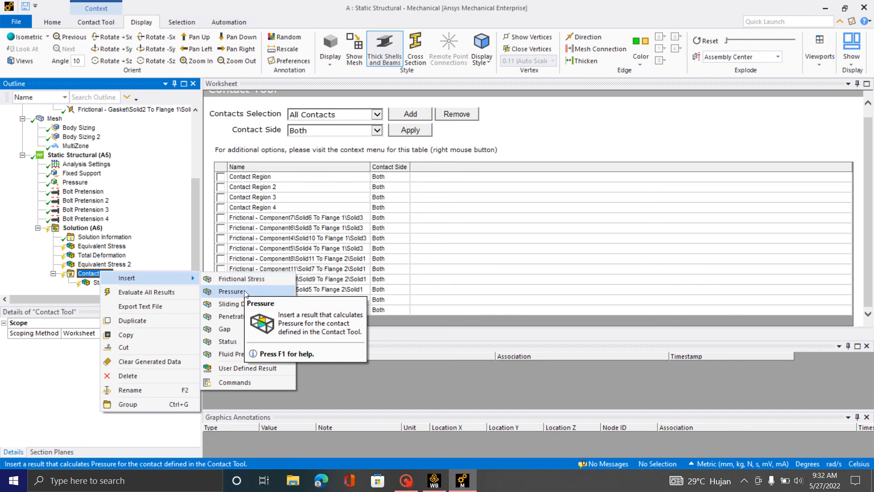
click(248, 278)
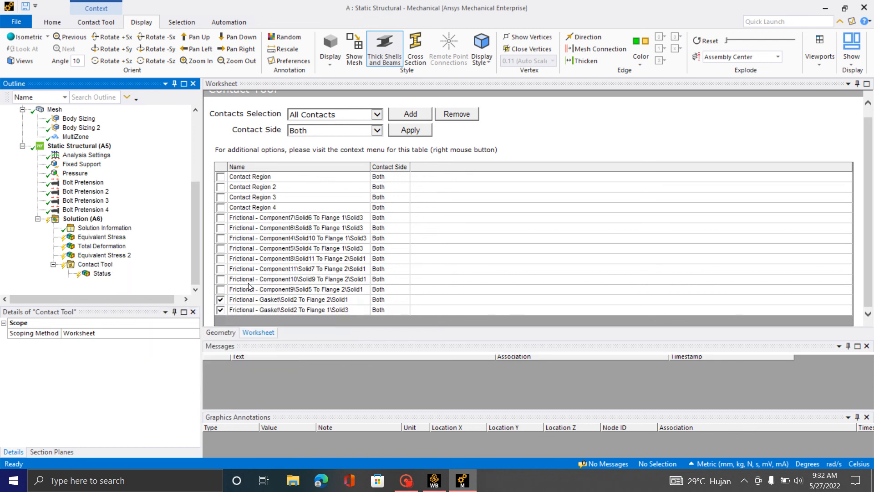
- Add a Gap result to the Contact Tool and evaluate all results of the solution
click(100, 273)
right_click(100, 273)
mouse_move(135, 282)
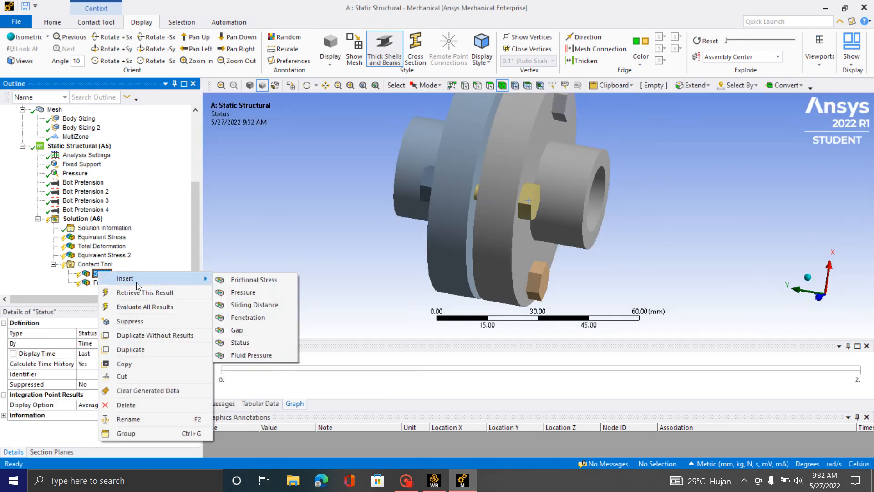
click(252, 329)
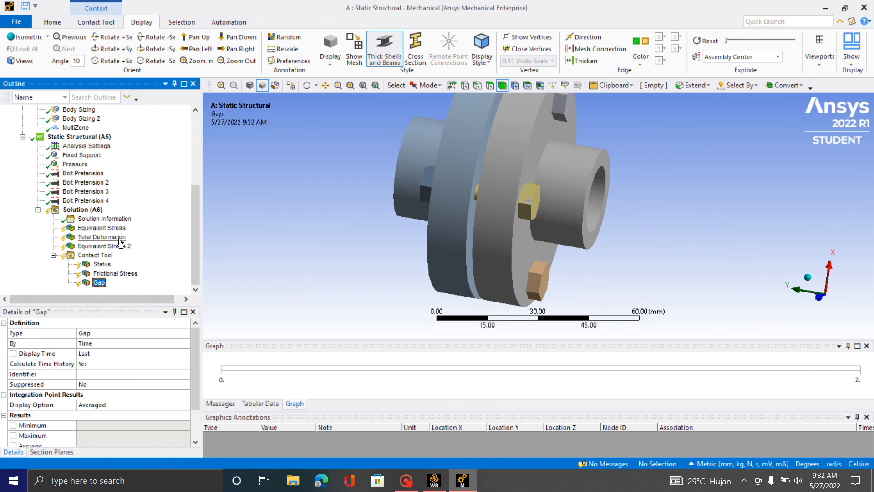
right_click(81, 210)
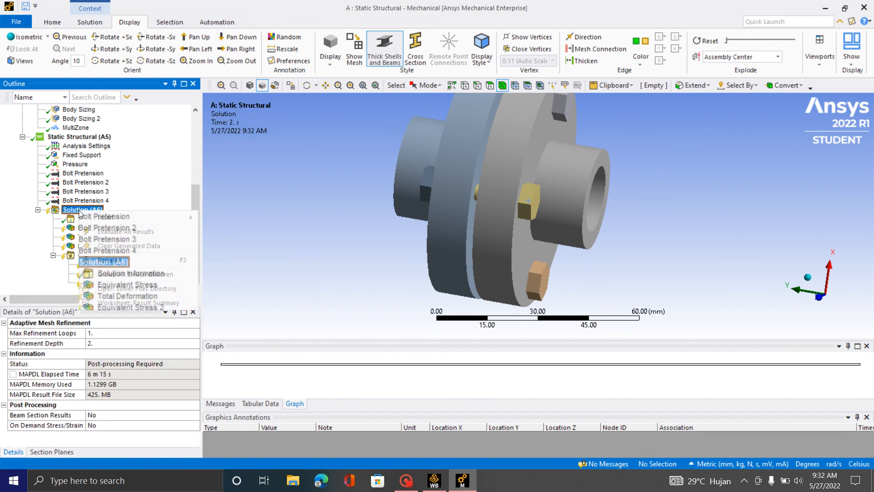
click(121, 231)
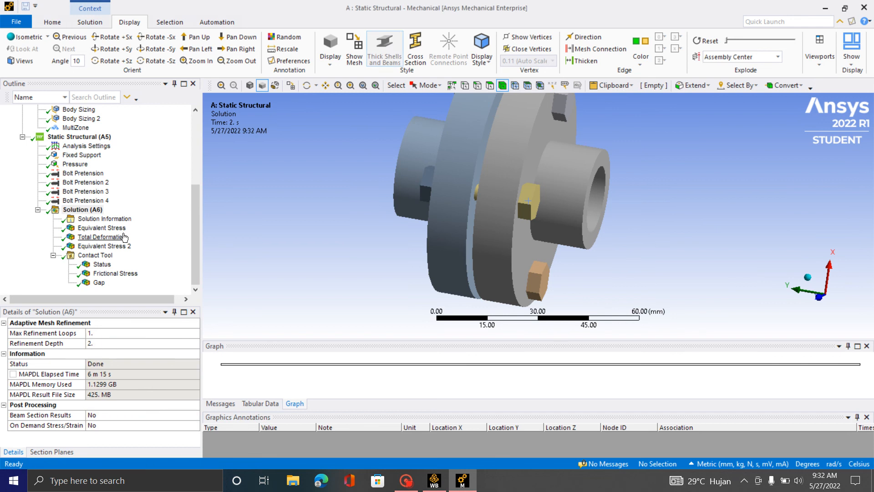
- Display the Gap result and examine its distribution across the gasket face from the inner to the outer edge
click(99, 282)
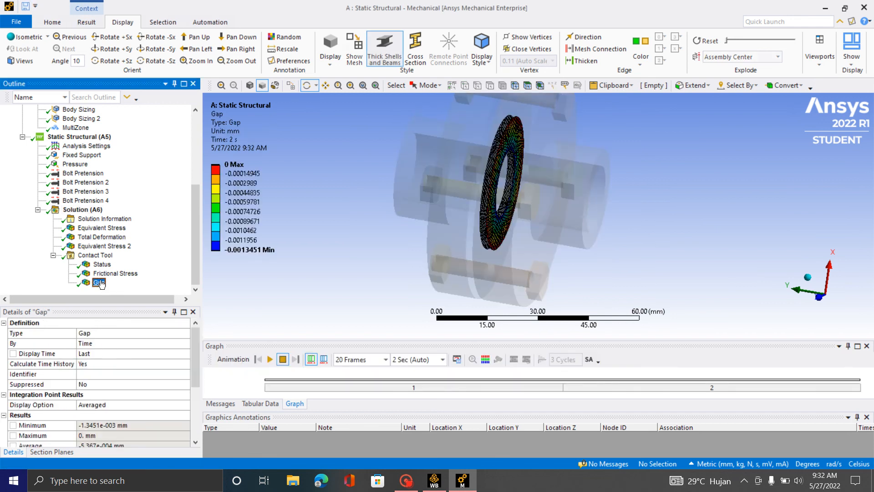
middle_drag(411, 249, 453, 197)
scroll(677, 187, up, 5)
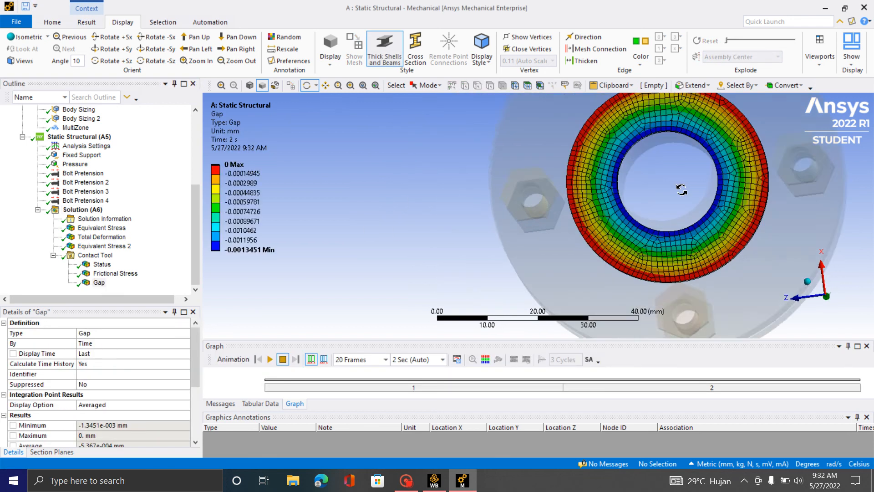
middle_drag(579, 234, 533, 191)
scroll(490, 225, down, 3)
scroll(631, 139, up, 2)
middle_drag(631, 140, 564, 211)
scroll(565, 211, up, 5)
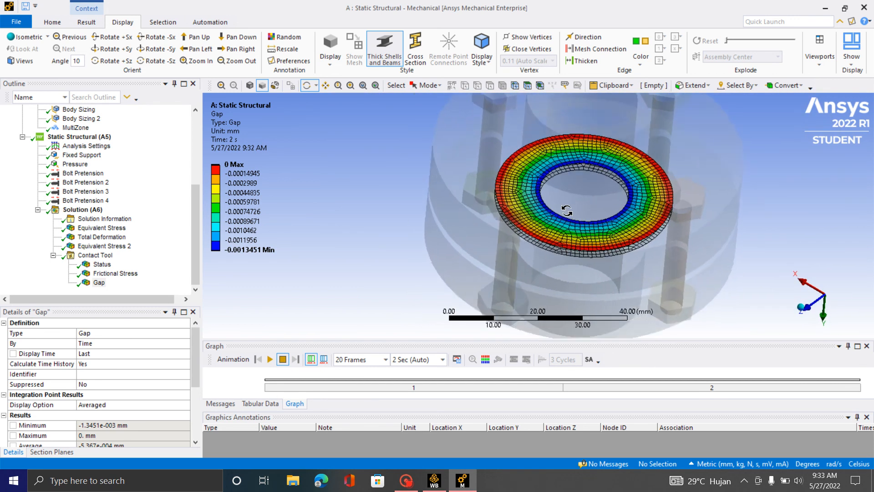
scroll(568, 205, up, 1)
scroll(567, 205, down, 1)
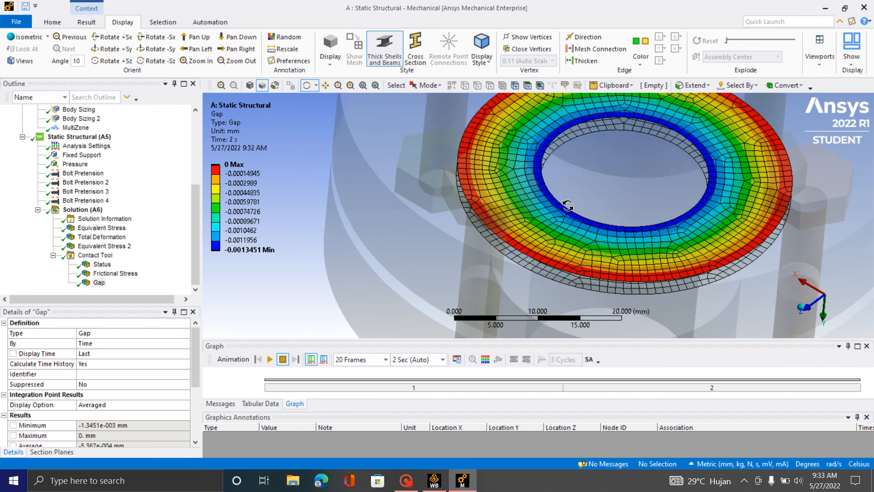
scroll(606, 211, up, 4)
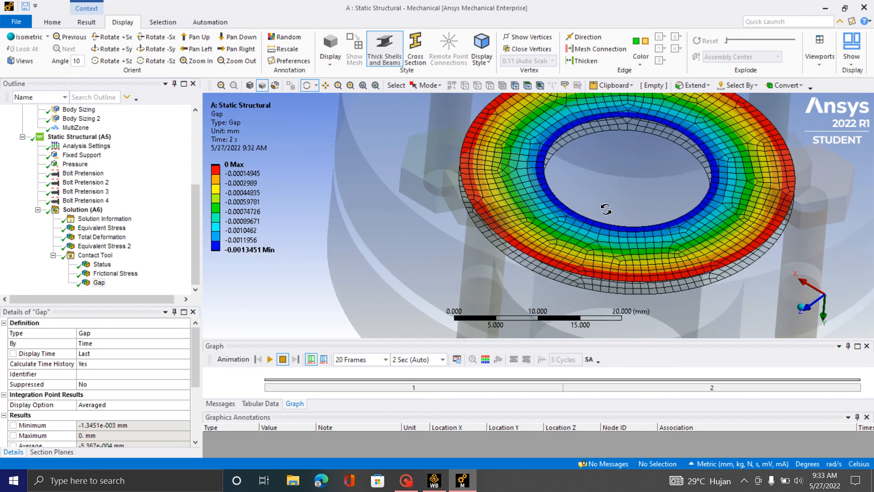
drag(606, 212, 610, 154)
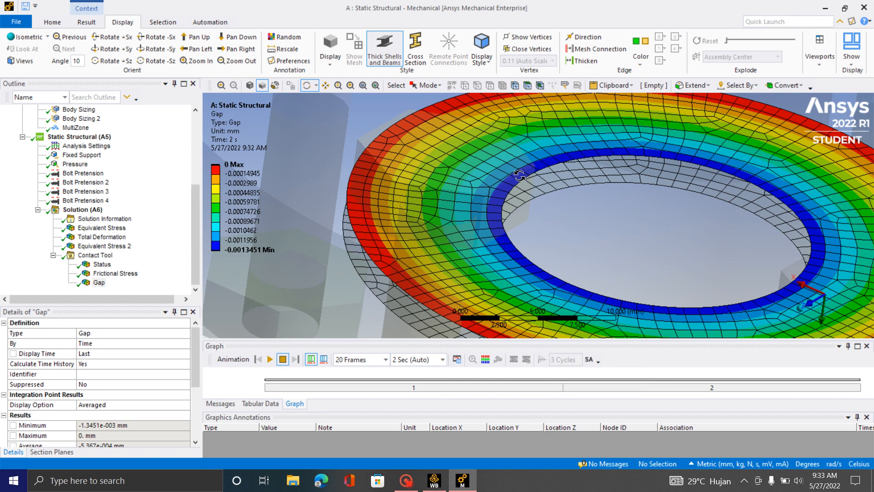
click(241, 250)
drag(565, 189, 553, 202)
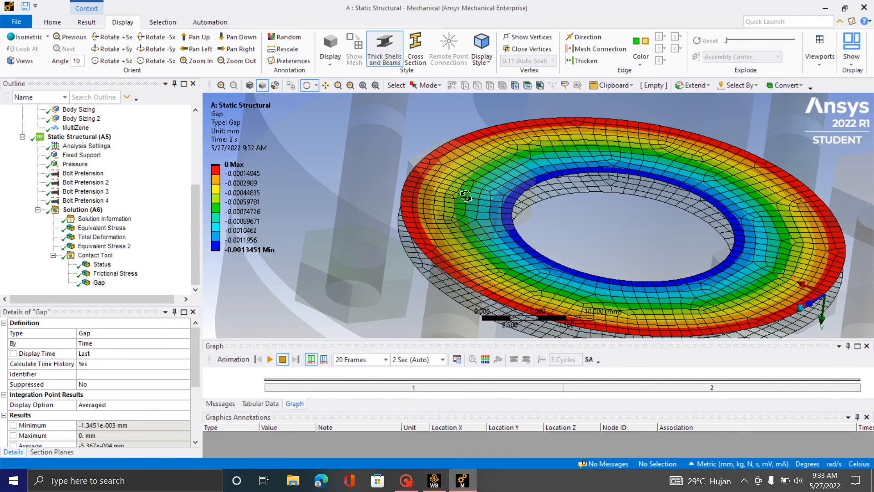
scroll(631, 217, down, 2)
drag(631, 217, 617, 238)
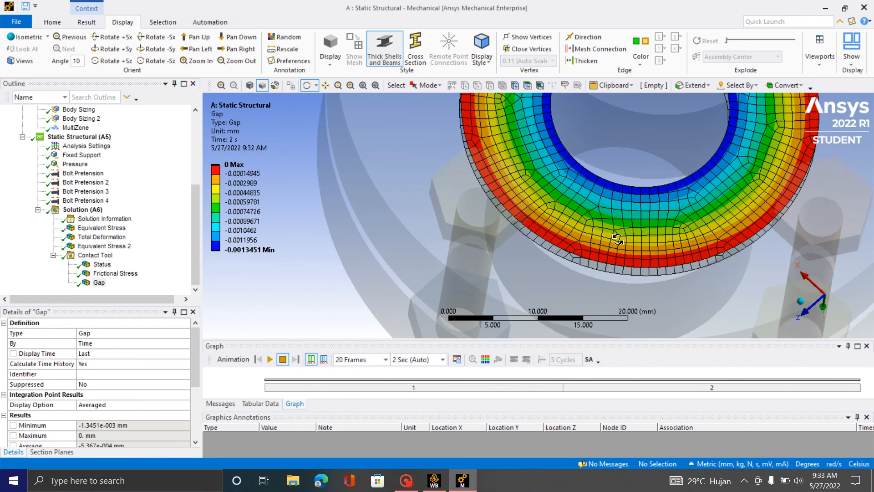
scroll(564, 244, up, 1)
scroll(564, 244, up, 2)
drag(565, 245, 572, 229)
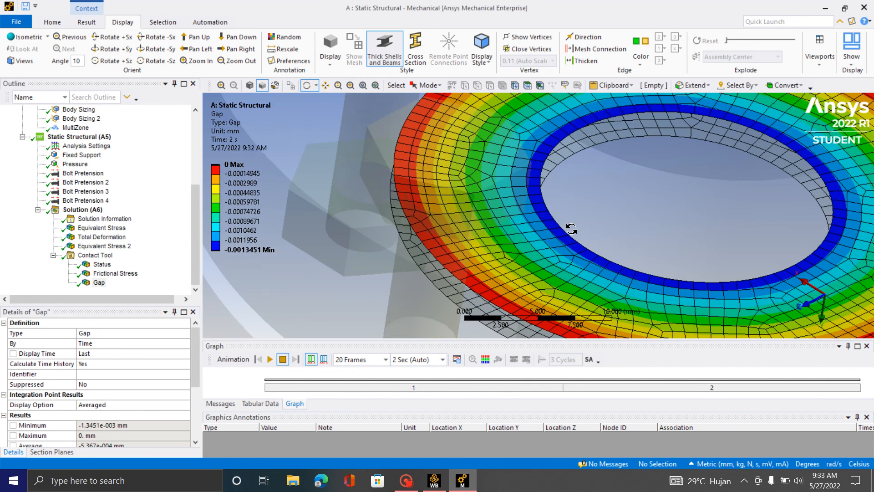
scroll(425, 242, down, 3)
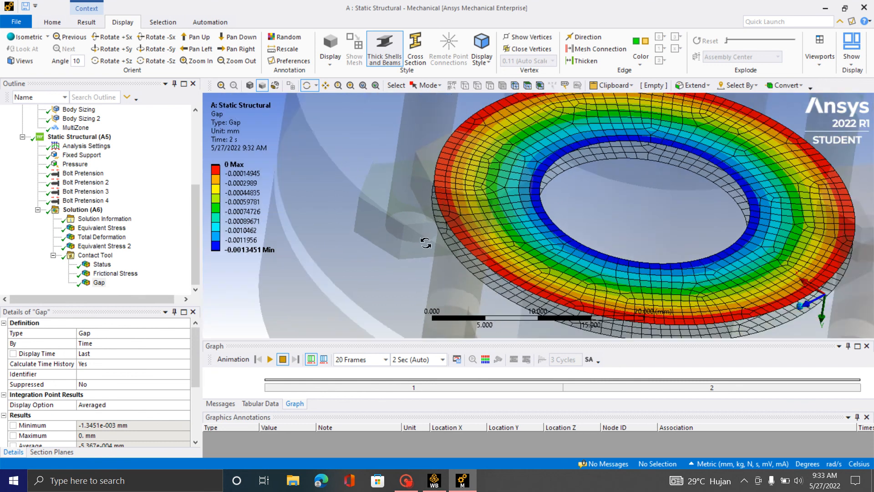
drag(500, 236, 479, 249)
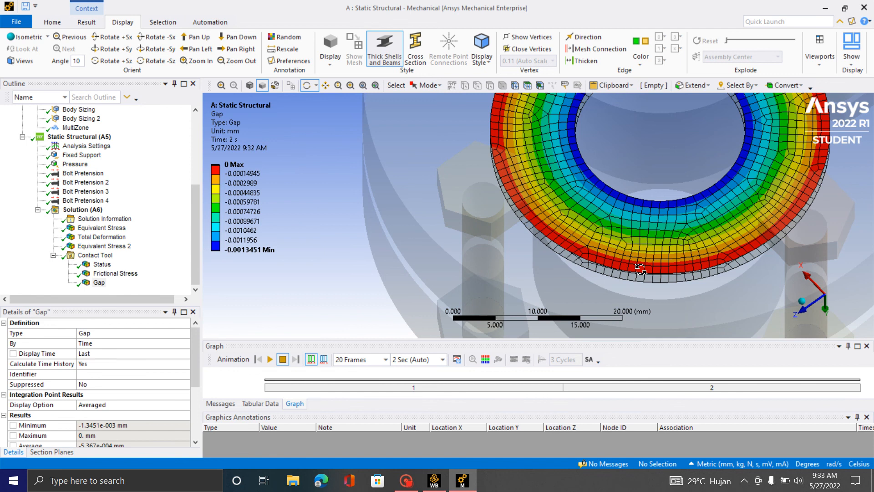
scroll(640, 269, down, 5)
drag(619, 254, 637, 214)
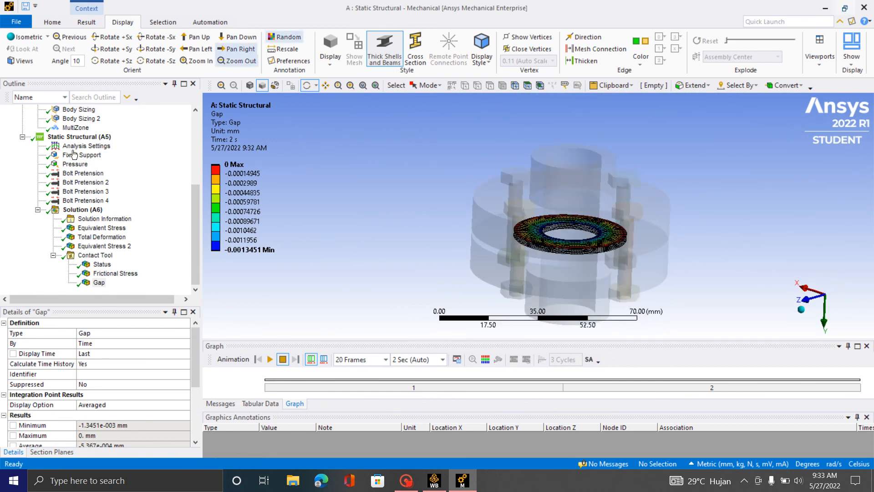
- Display the Frictional Stress result and examine where it concentrates along the gasket's outer edge
click(114, 273)
scroll(579, 209, up, 4)
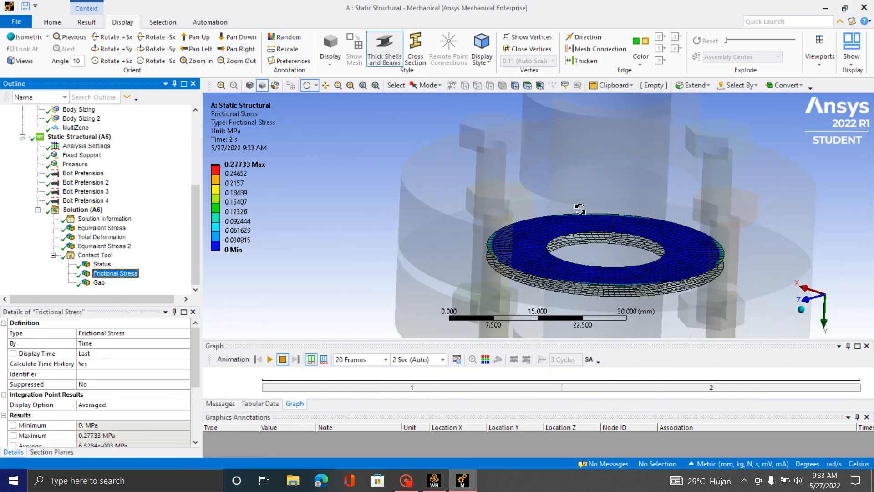
drag(580, 209, 569, 230)
scroll(386, 228, down, 3)
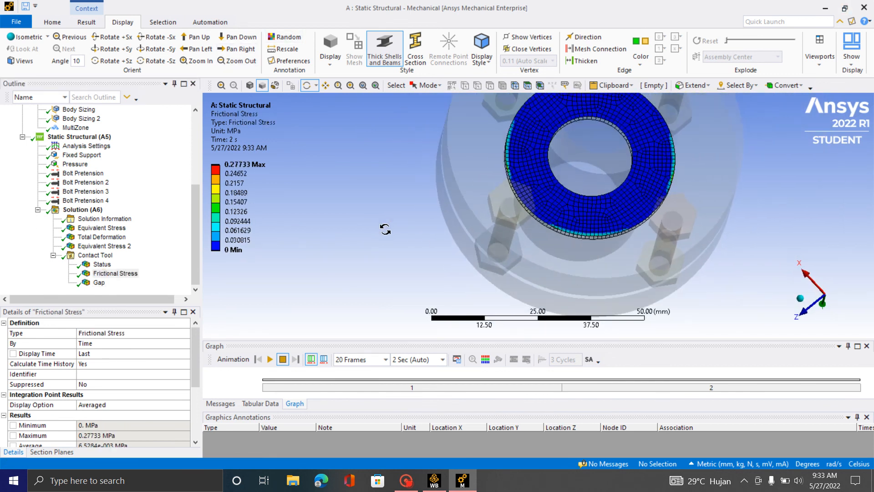
scroll(405, 279, up, 1)
scroll(405, 278, down, 1)
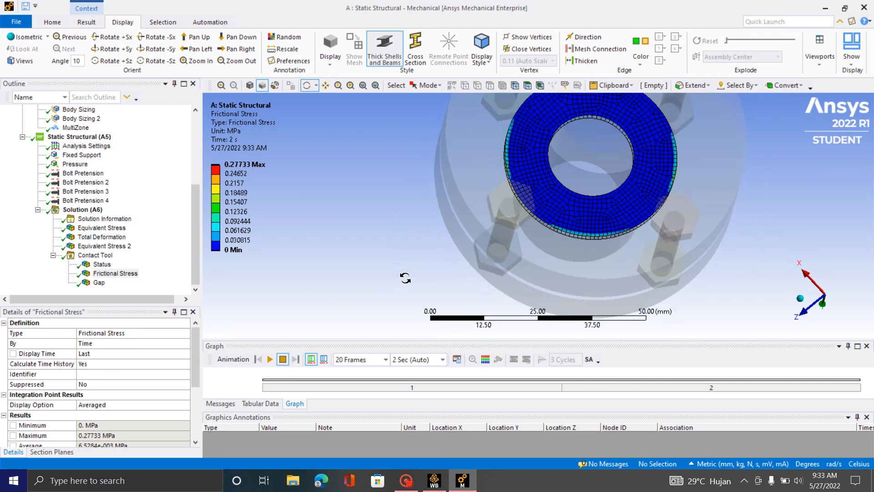
scroll(563, 122, up, 4)
drag(623, 261, 676, 268)
scroll(395, 182, up, 4)
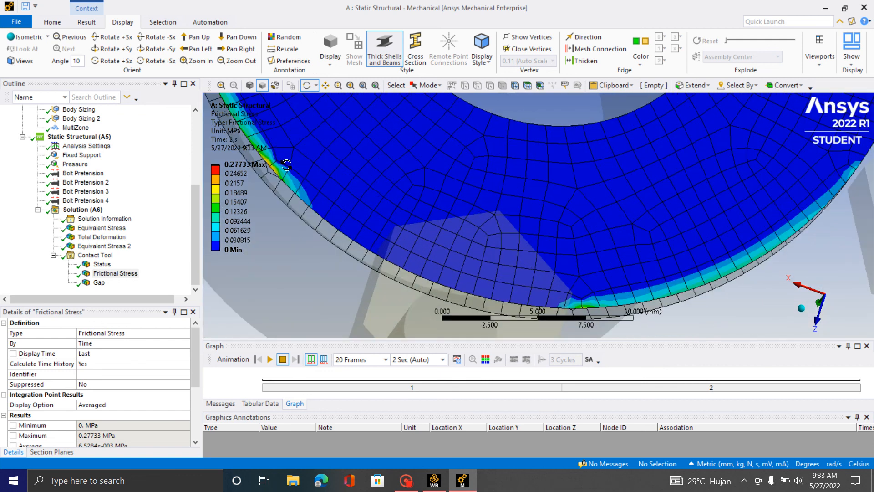
scroll(286, 165, down, 3)
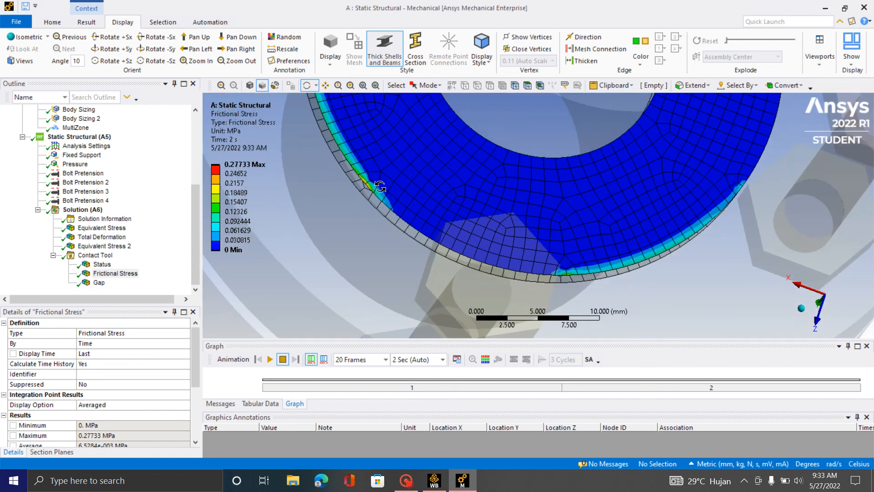
scroll(542, 253, down, 6)
drag(598, 255, 580, 221)
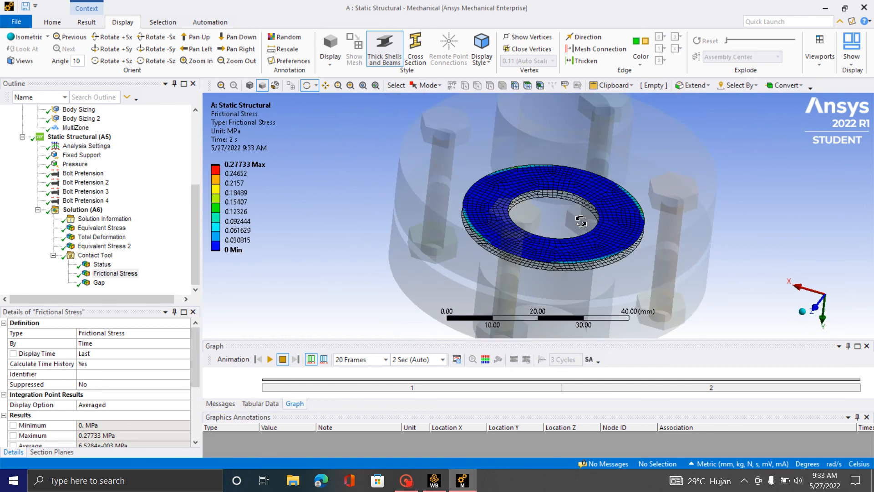
- Examine the equivalent stress and total deformation results over all bodies of the flange coupling
click(101, 227)
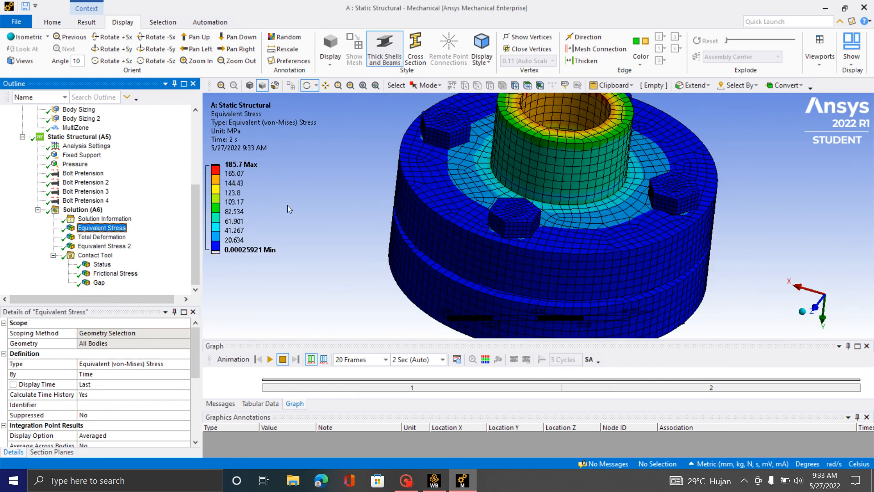
drag(531, 195, 367, 155)
drag(323, 153, 482, 276)
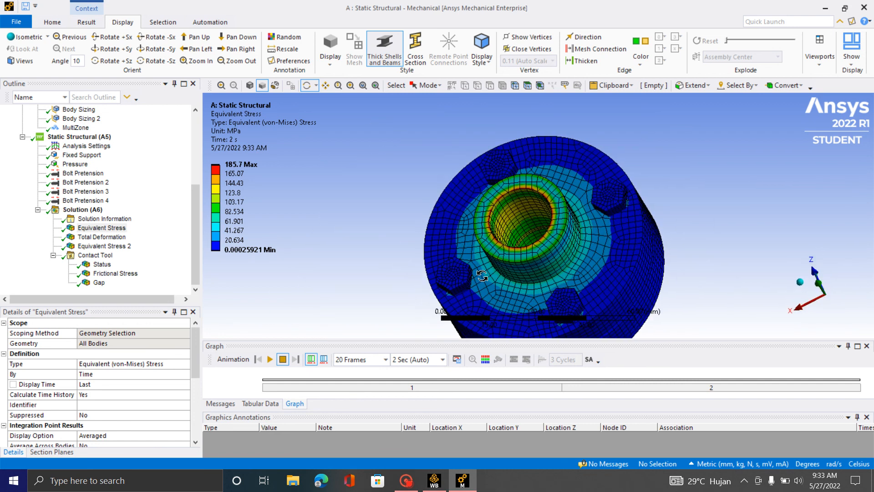
drag(472, 230, 446, 256)
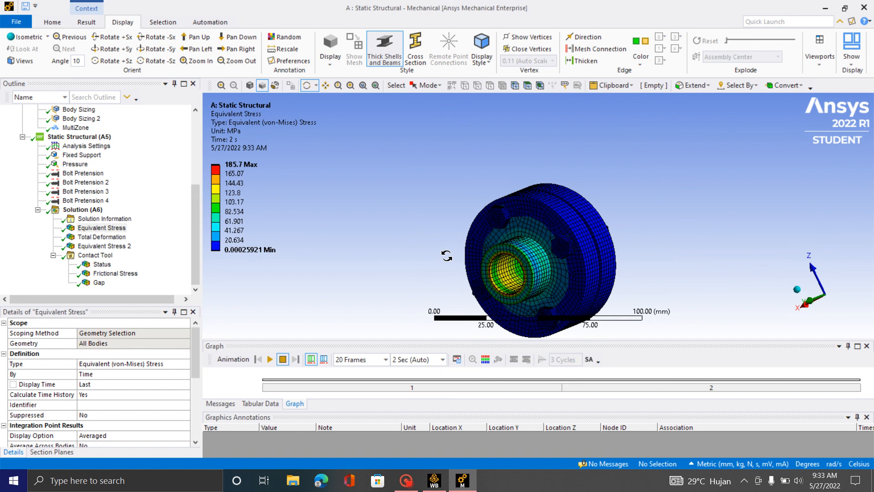
click(107, 240)
scroll(628, 275, up, 4)
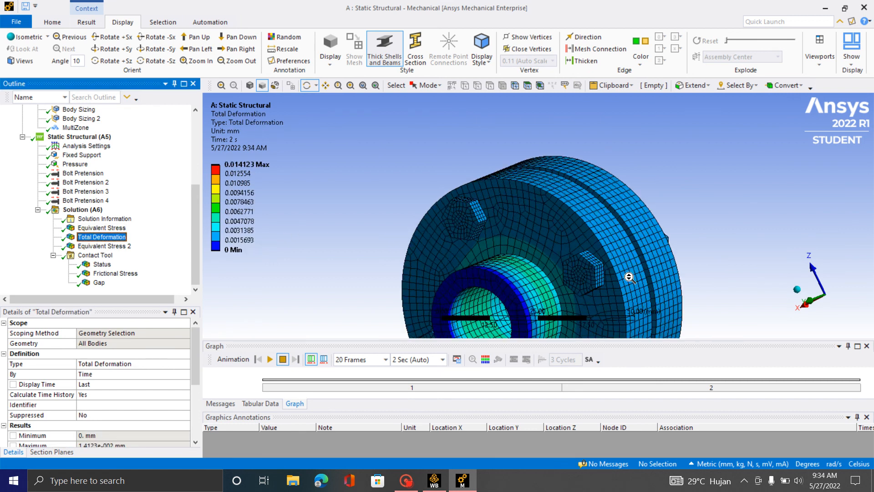
drag(494, 307, 405, 219)
- Display the equivalent stress result scoped to the single bolt and examine the area beneath the bolt head
click(110, 245)
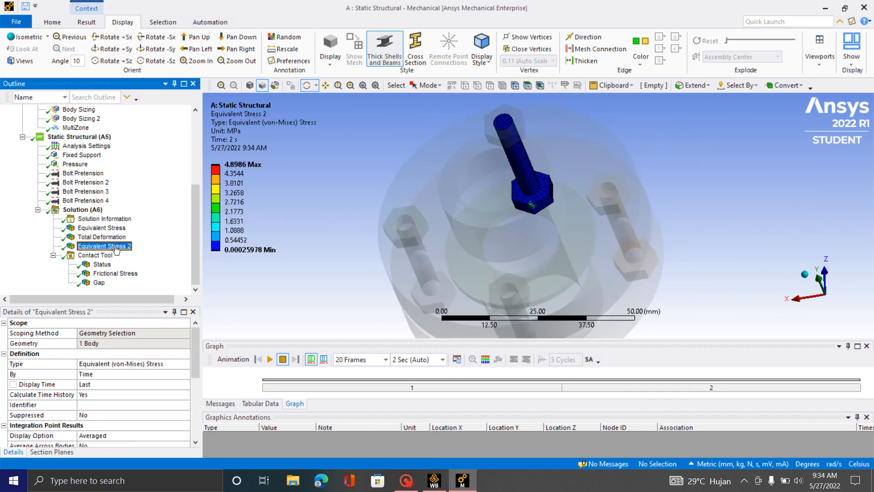
drag(505, 205, 521, 218)
scroll(592, 240, up, 5)
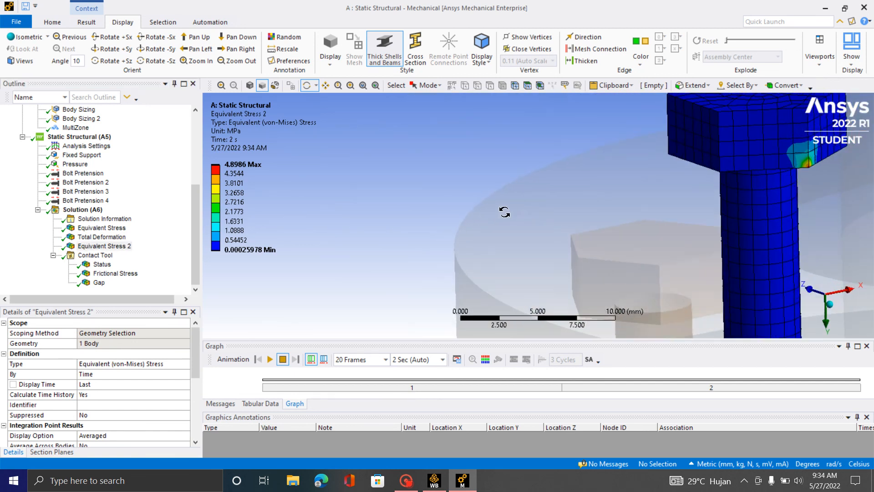
scroll(504, 212, down, 7)
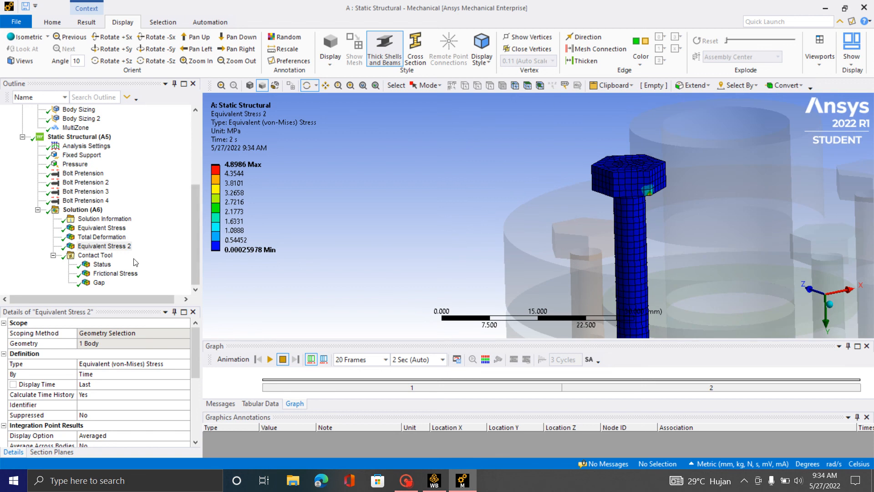
drag(719, 223, 722, 283)
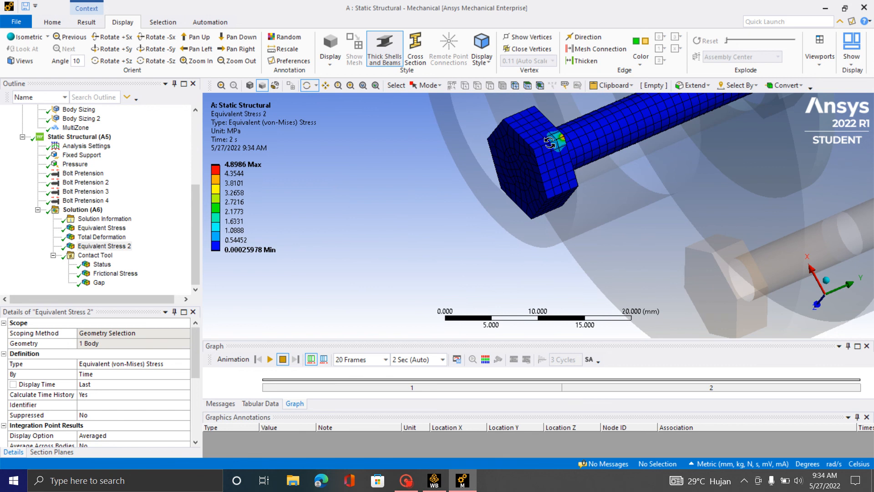
scroll(457, 245, down, 4)
drag(459, 244, 679, 167)
scroll(547, 187, down, 5)
scroll(591, 171, up, 5)
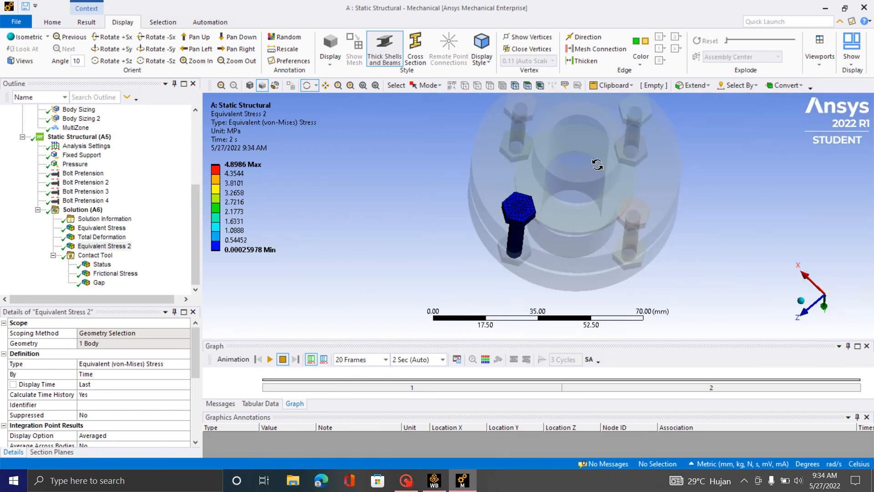
drag(592, 192, 608, 168)
- Return to the all-bodies equivalent stress plot and compare it with the total deformation plot
click(99, 228)
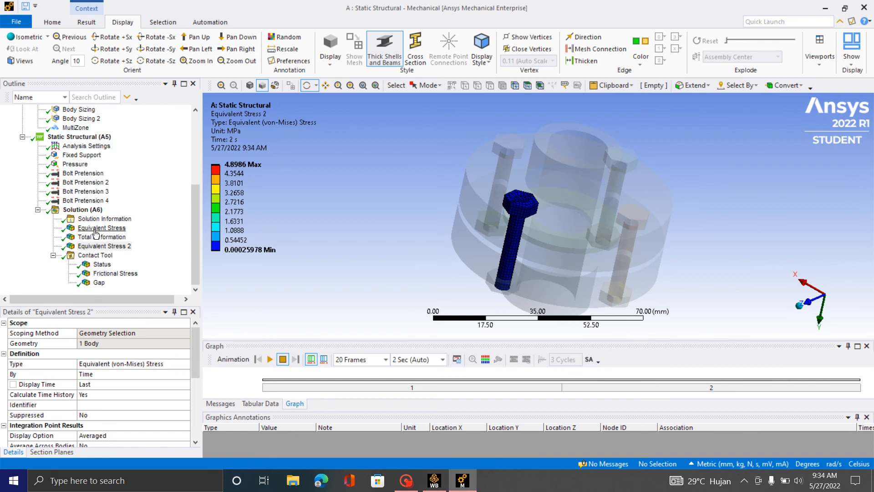
scroll(531, 180, up, 2)
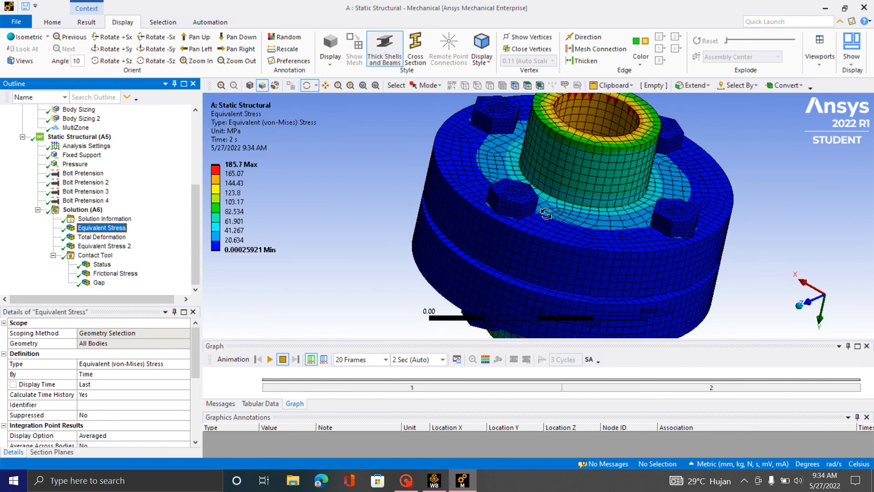
middle_drag(546, 214, 558, 228)
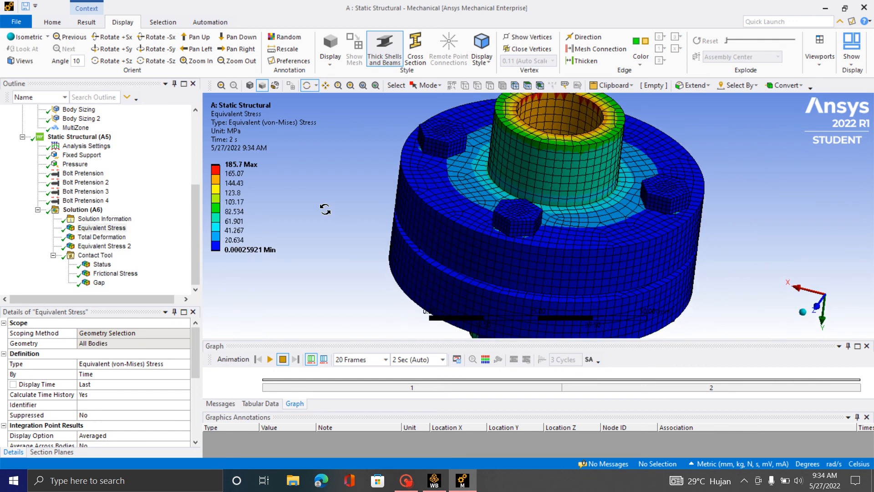
click(102, 236)
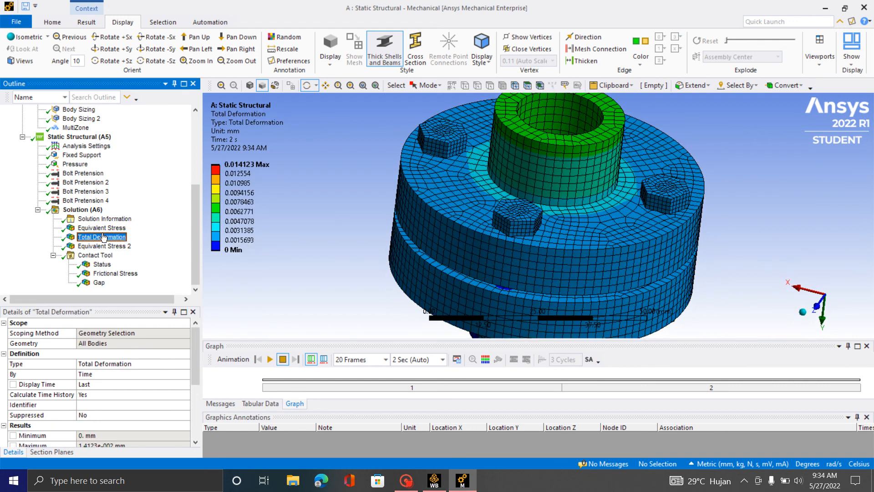
- Set the total deformation plot's scale factor to 4.1e+002 (Auto Scale) and examine the deformed flange coupling
click(86, 22)
click(359, 37)
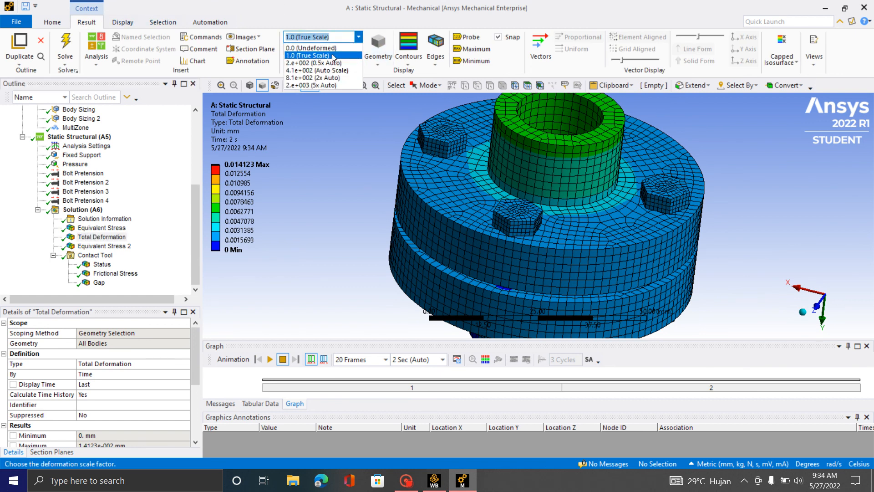
click(317, 70)
scroll(530, 240, down, 3)
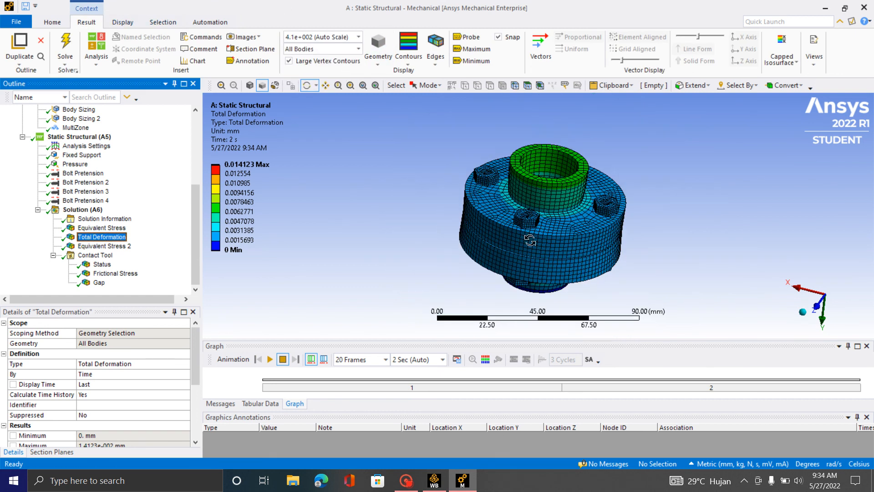
mouse_move(530, 241)
mouse_down()
mouse_move(541, 199)
mouse_move(530, 223)
mouse_up()
- Exaggerate the deformation scale to 8.1e+002 (2x Auto), animate the total deformation result, and stop the playback
click(359, 36)
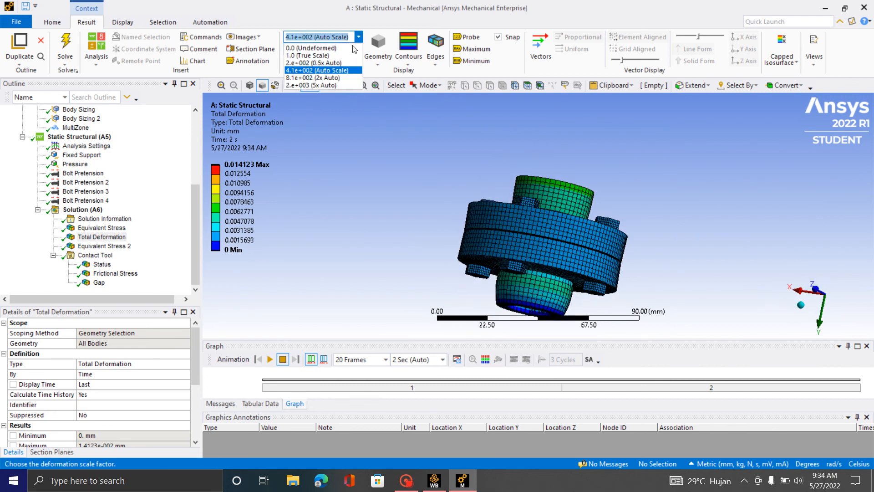
click(331, 77)
scroll(630, 243, up, 3)
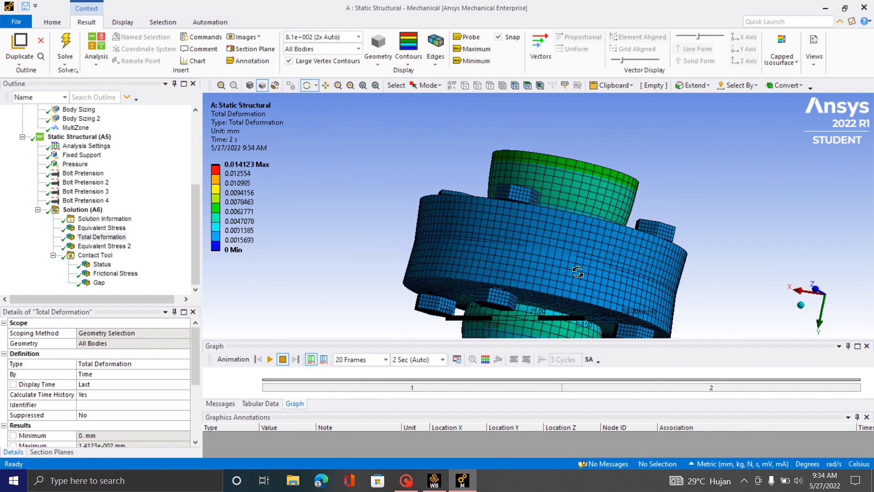
drag(631, 242, 541, 260)
scroll(501, 223, down, 3)
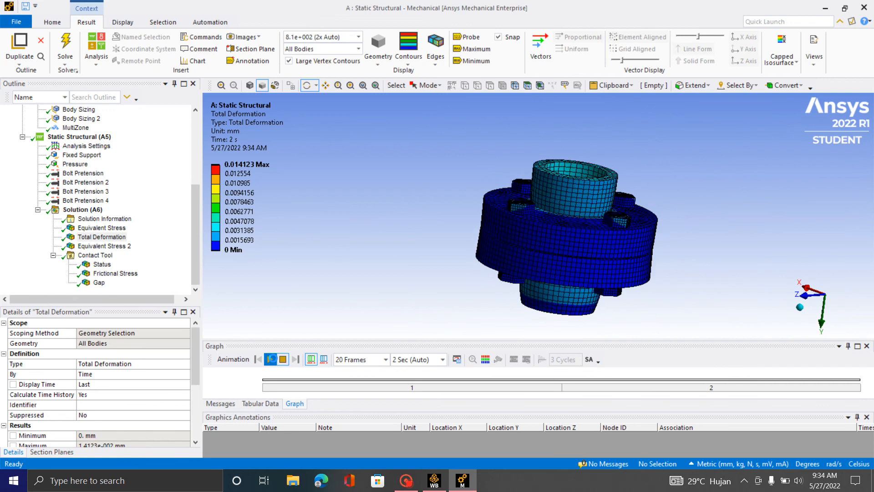
click(286, 361)
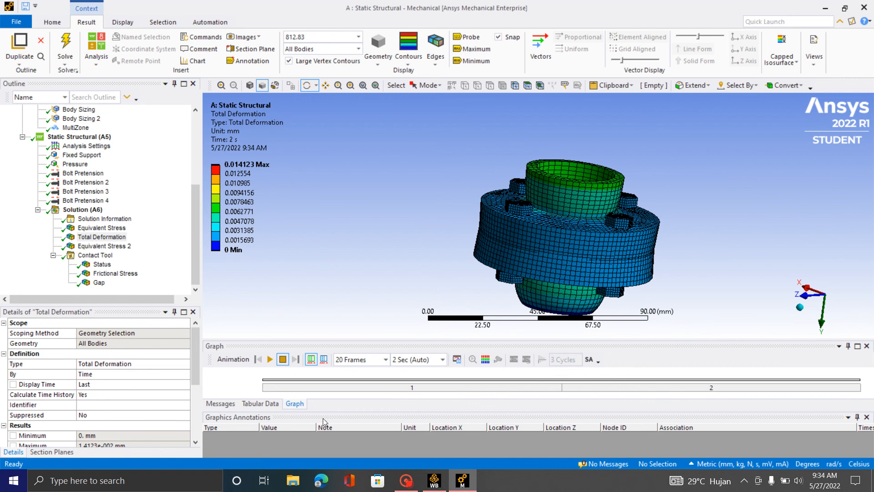
- Enlarge the graph area to examine the total deformation history over both load steps
drag(340, 410, 348, 306)
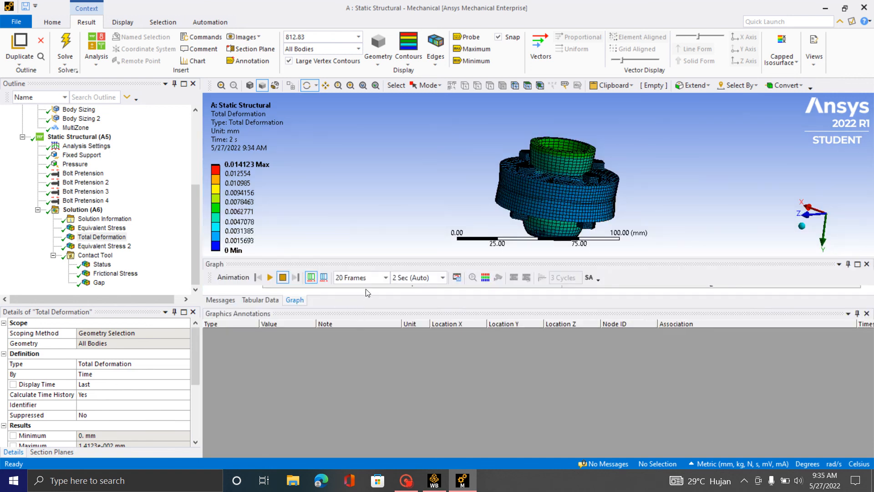
click(274, 301)
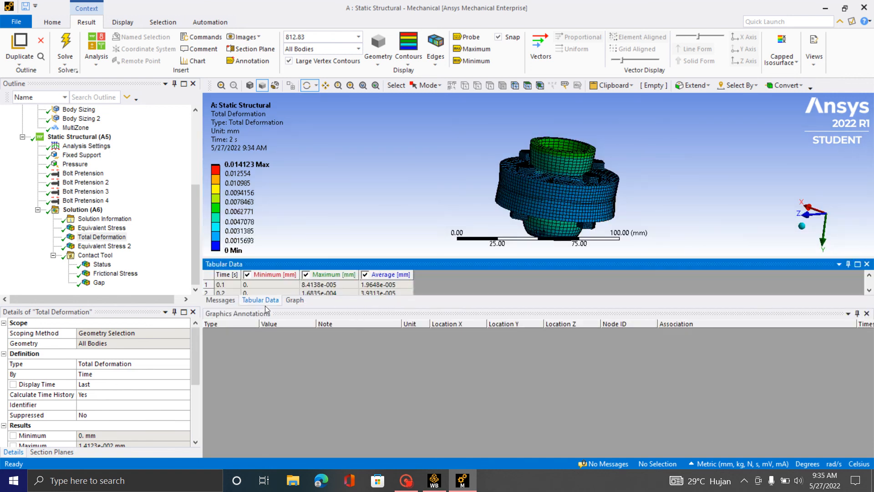
click(228, 300)
click(293, 300)
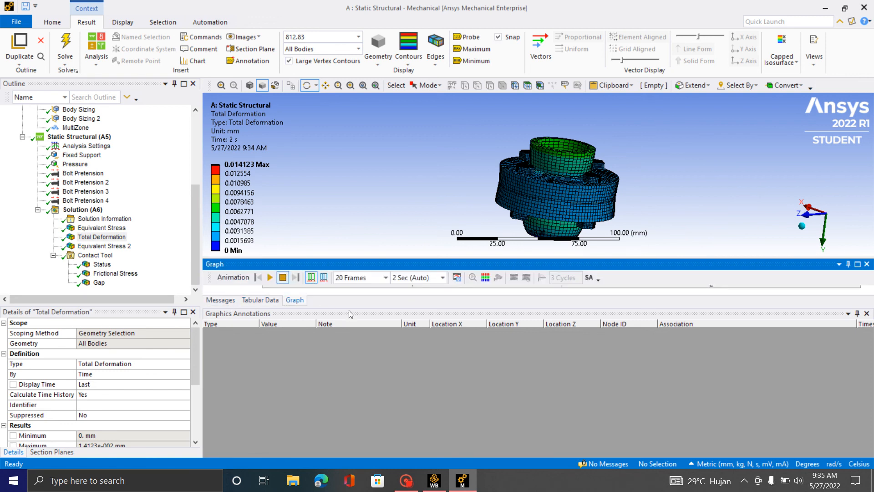
drag(348, 313, 337, 364)
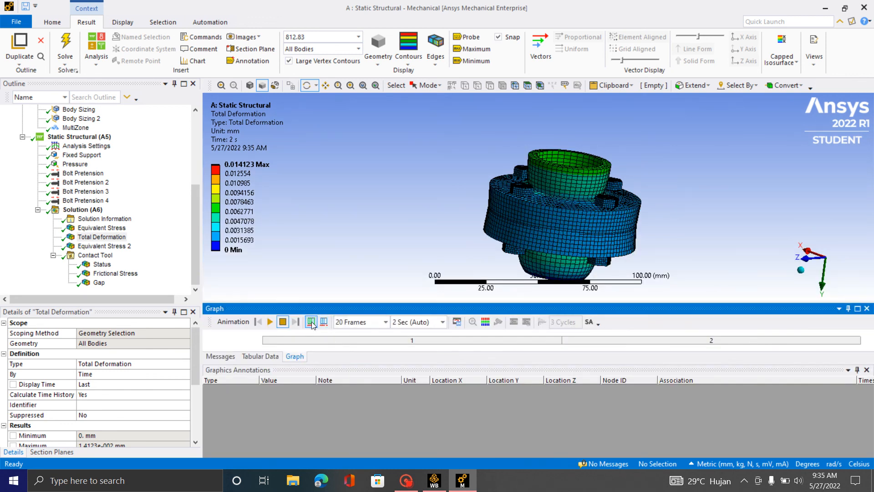
drag(352, 300, 352, 235)
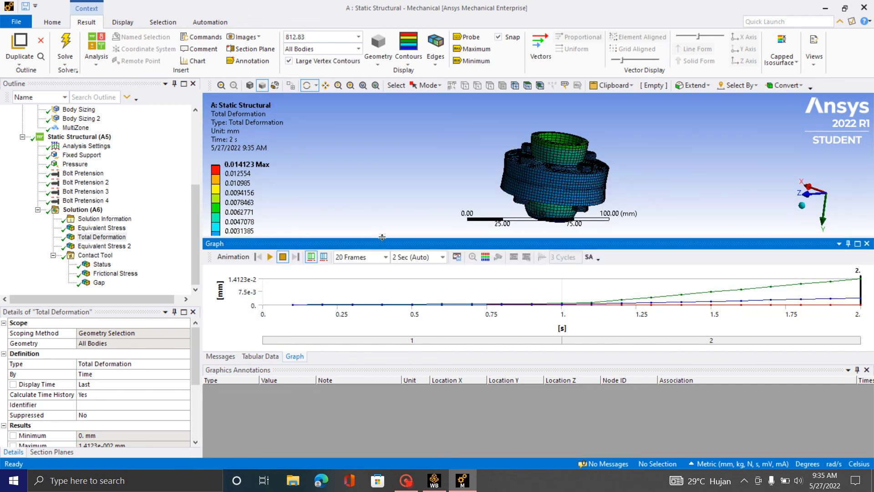
drag(382, 237, 373, 194)
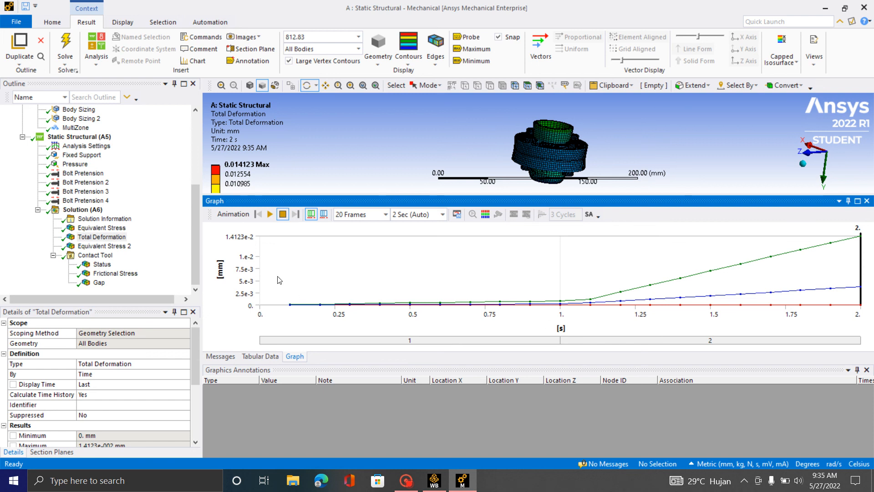
- Examine the time-history graphs of the all-bodies equivalent stress and the gasket's frictional stress, then shrink the graph area
click(102, 228)
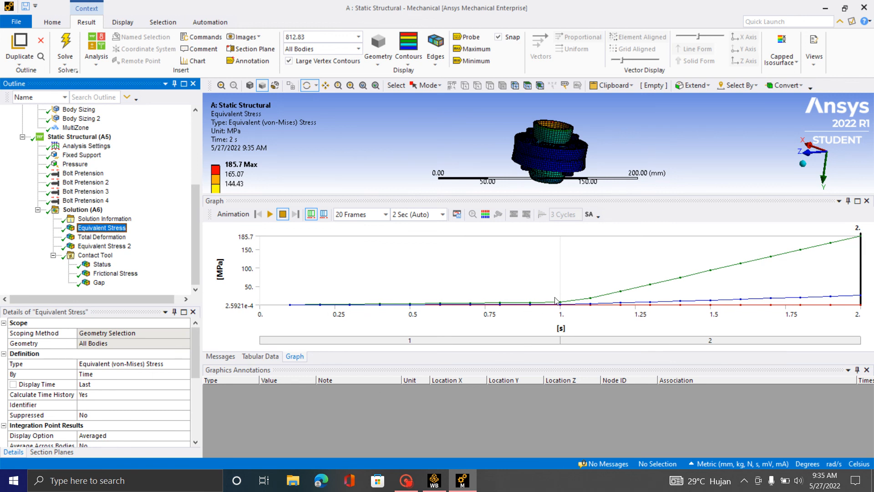
click(115, 273)
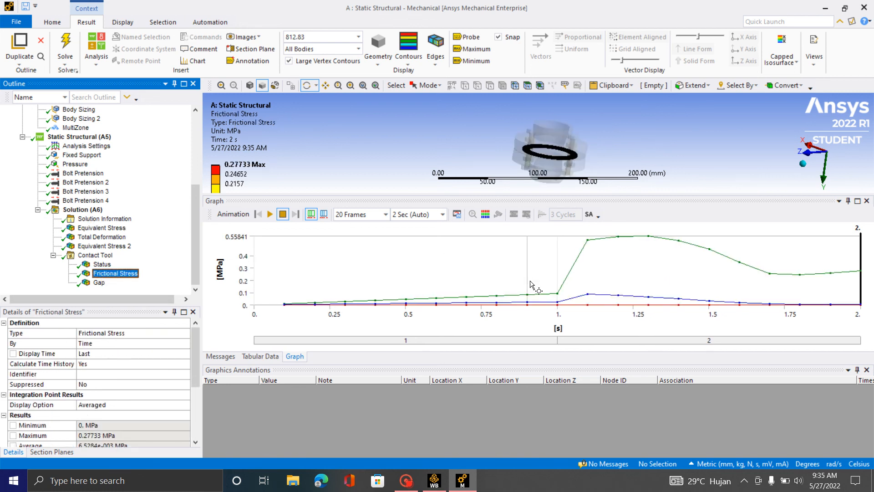
drag(525, 199, 574, 193)
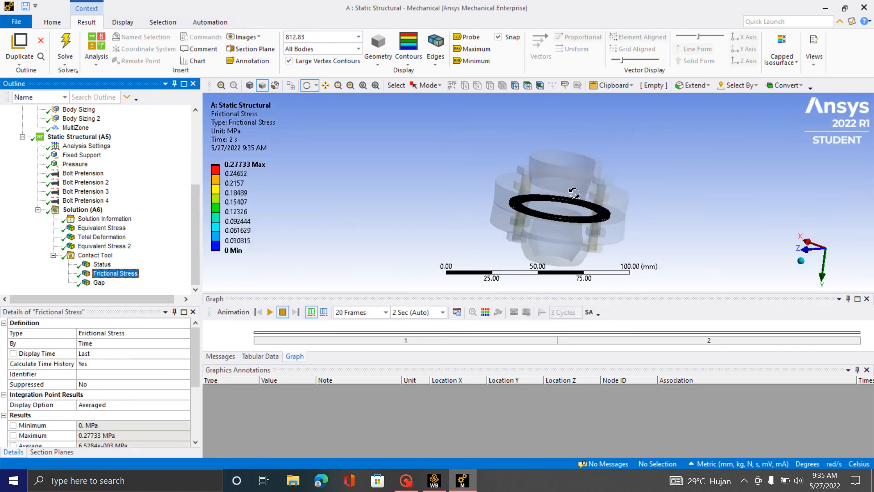
- Display the equivalent stress viewed along the Y axis and cut the coupling with a section plane through its centre and two opposite bolts
click(92, 230)
drag(635, 141, 643, 206)
click(824, 250)
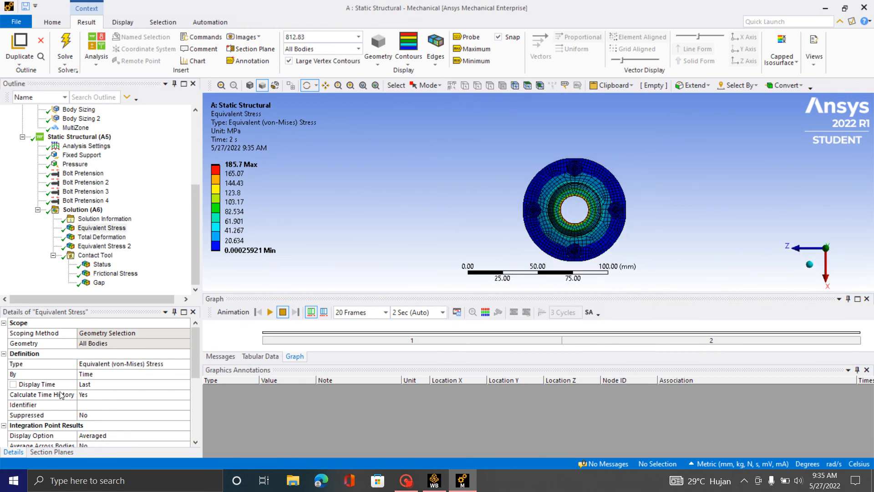
click(46, 452)
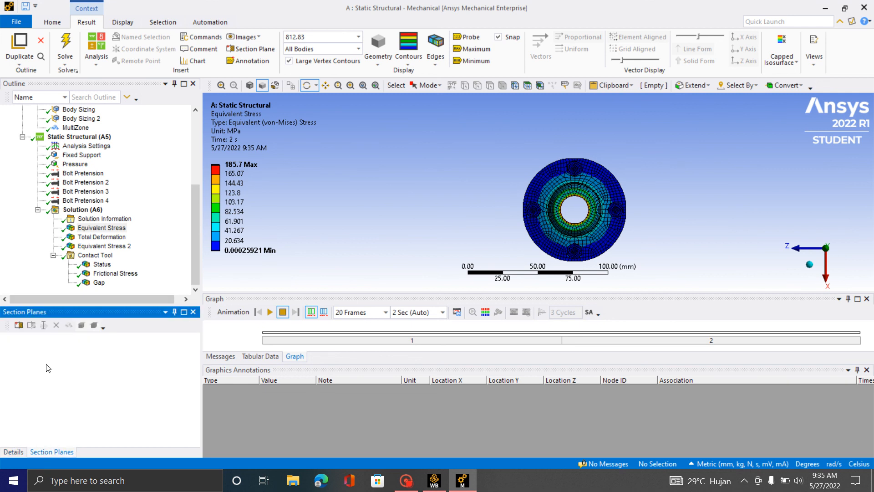
click(18, 325)
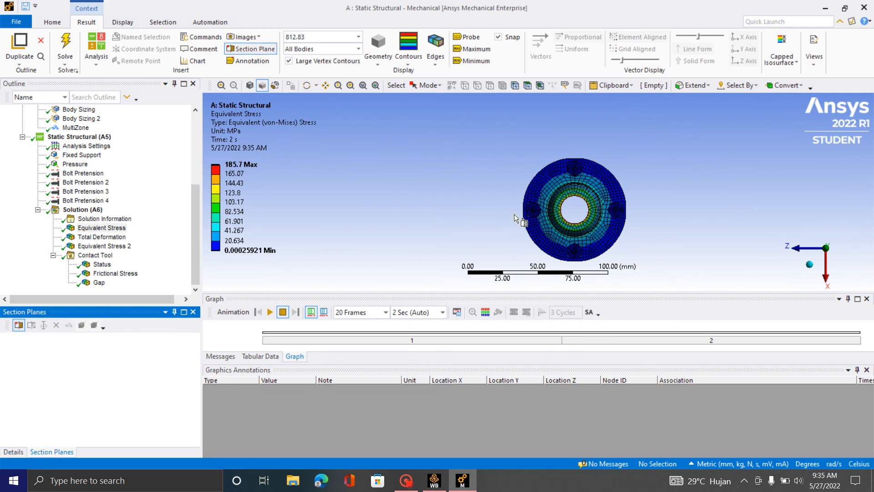
scroll(567, 222, up, 2)
drag(480, 223, 610, 222)
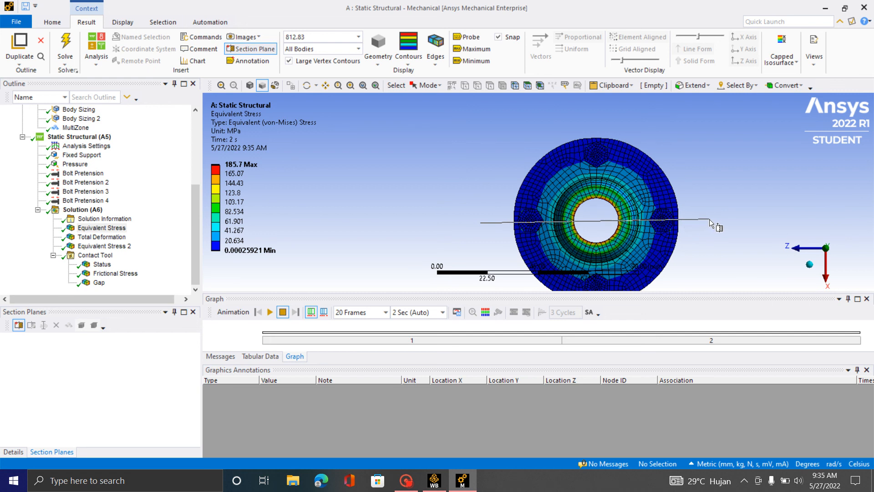
drag(712, 219, 711, 220)
- Enlarge the graphics area and examine the equivalent stress on the sectioned pipe bore and flange faces
scroll(589, 196, down, 3)
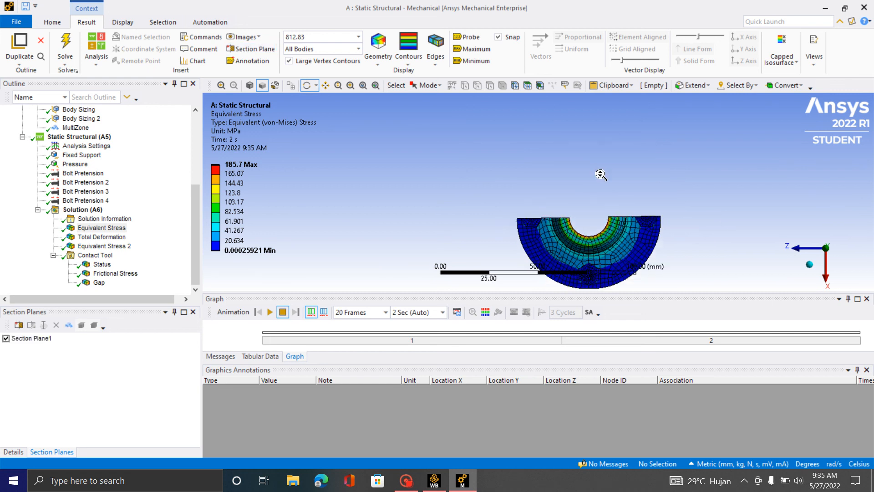
drag(588, 197, 692, 247)
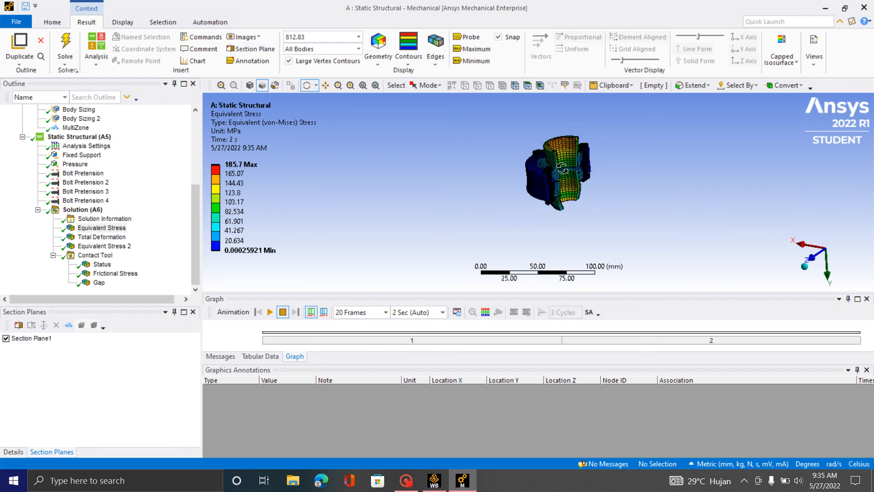
scroll(560, 205, up, 5)
drag(564, 292, 555, 373)
drag(505, 365, 502, 414)
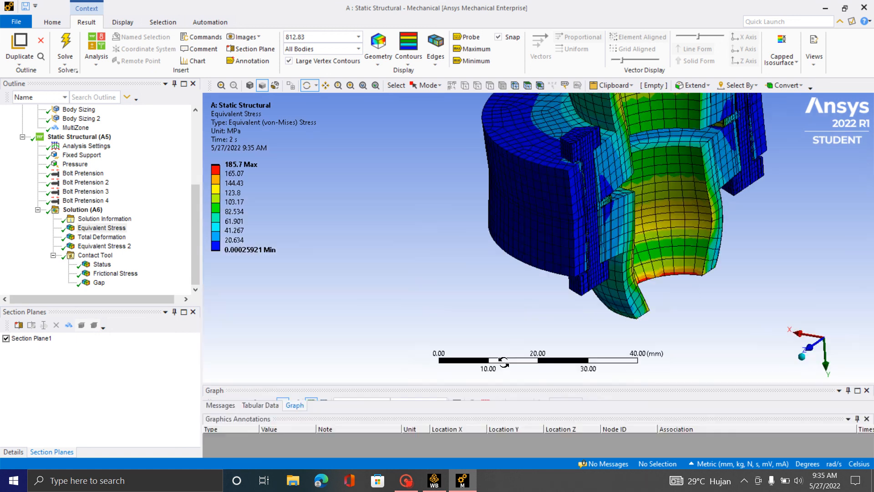
scroll(515, 304, down, 5)
scroll(612, 204, up, 5)
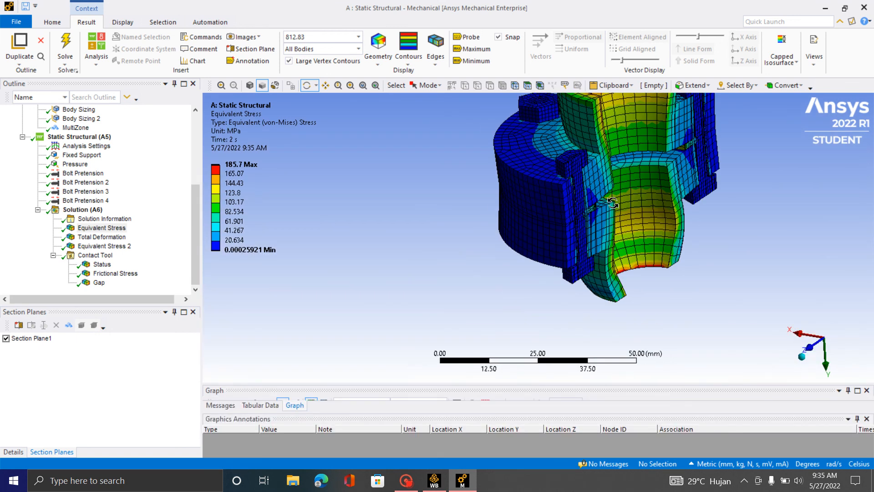
ctrl+middle_drag(622, 227, 624, 287)
scroll(625, 240, up, 2)
drag(626, 226, 478, 292)
scroll(757, 159, up, 2)
scroll(608, 284, down, 2)
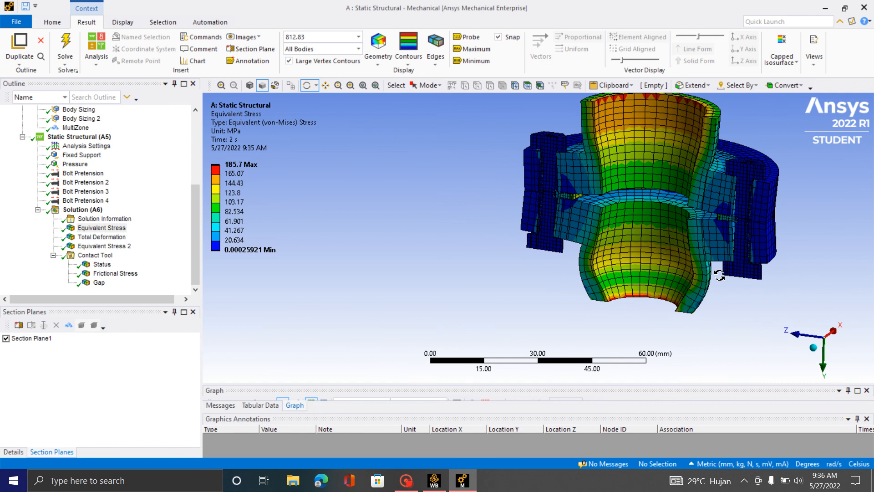
- Inspect the sectioned equivalent stress close up around the gasket, bolt shank and adjoining flange faces
key(Left)
key(Left)
key(Left)
key(Left)
key(Left)
key(Left)
key(Left)
key(Left)
key(Left)
key(Left)
key(Left)
key(Left)
key(Left)
key(Left)
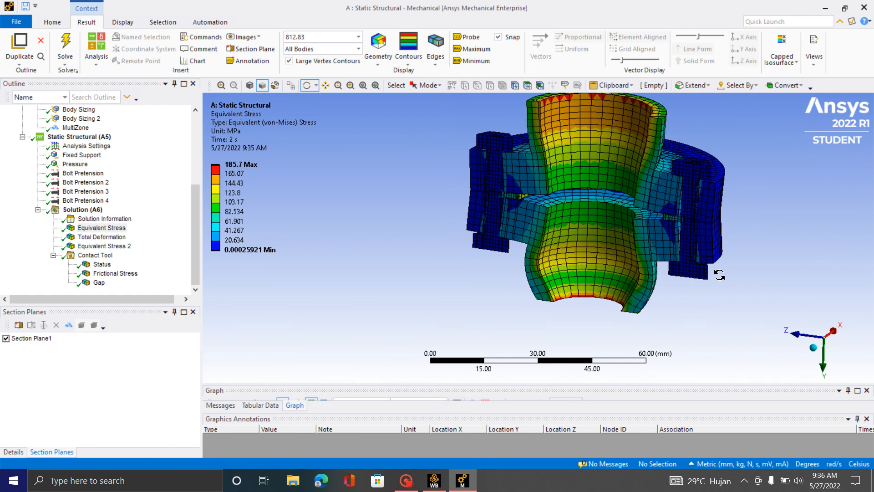
key(Down)
key(Down)
key(Down)
key(Down)
key(Down)
key(Down)
key(Down)
key(Down)
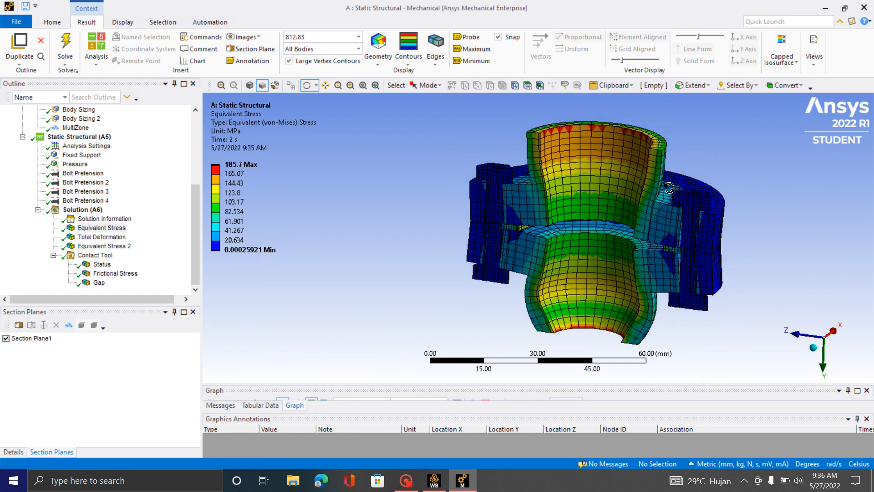
scroll(574, 271, up, 2)
drag(577, 255, 474, 218)
scroll(469, 231, up, 2)
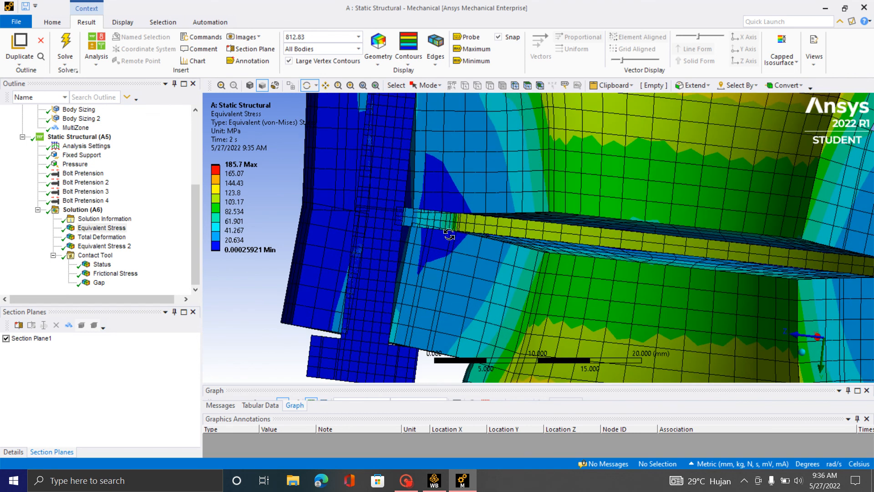
scroll(400, 223, down, 2)
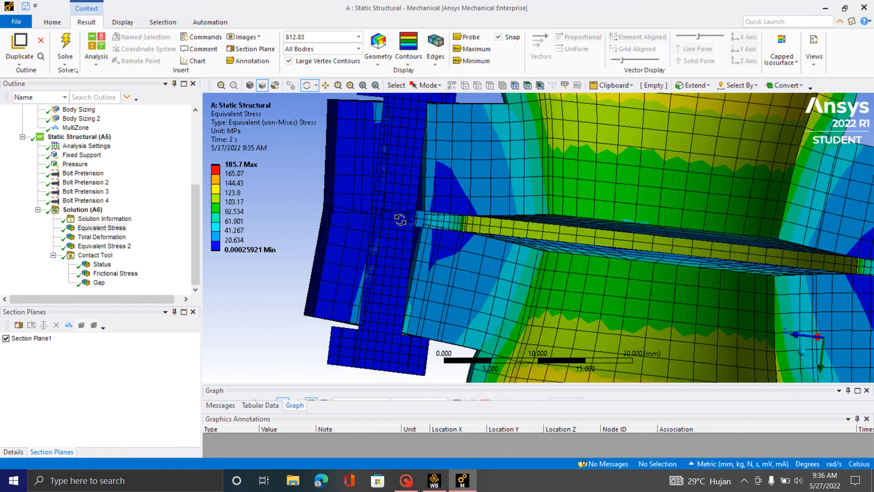
scroll(423, 233, down, 1)
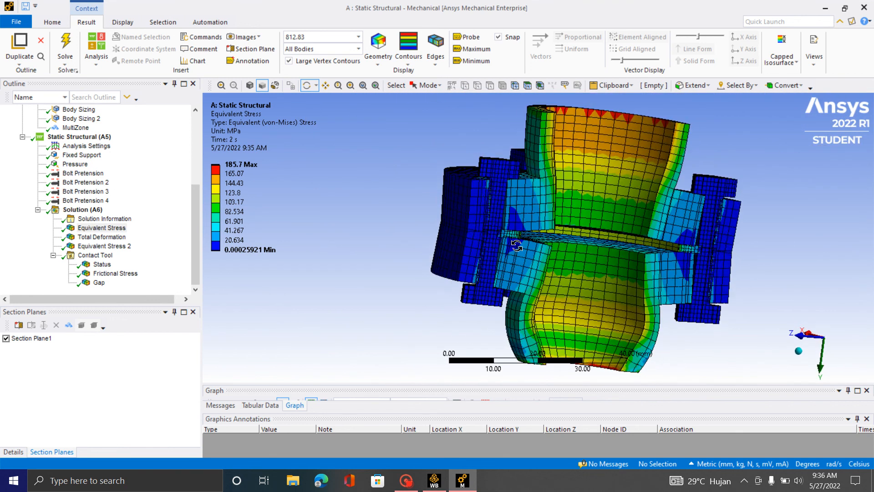
drag(459, 245, 540, 214)
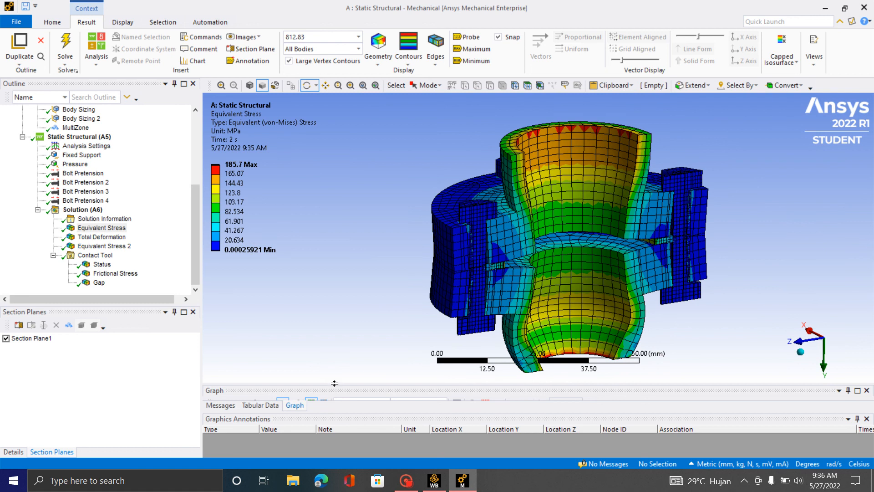
- Animate the equivalent stress on the sectioned coupling over the load history, then stop the playback
drag(334, 383, 336, 366)
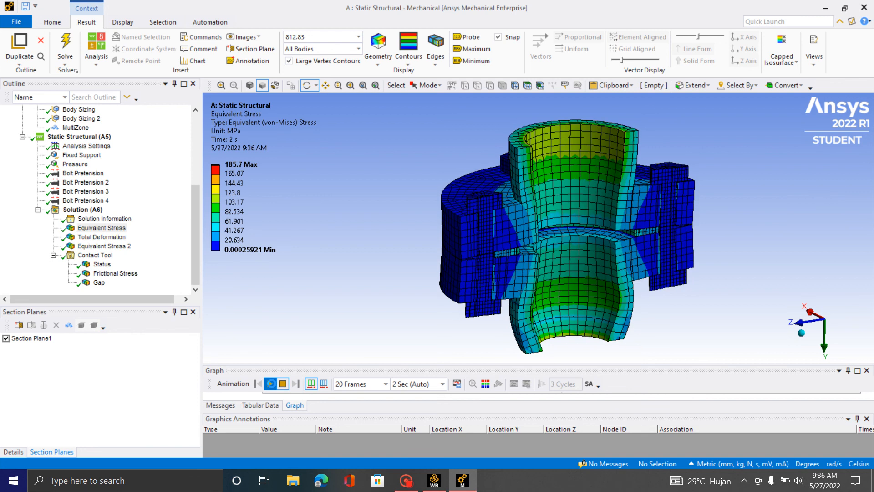
click(271, 384)
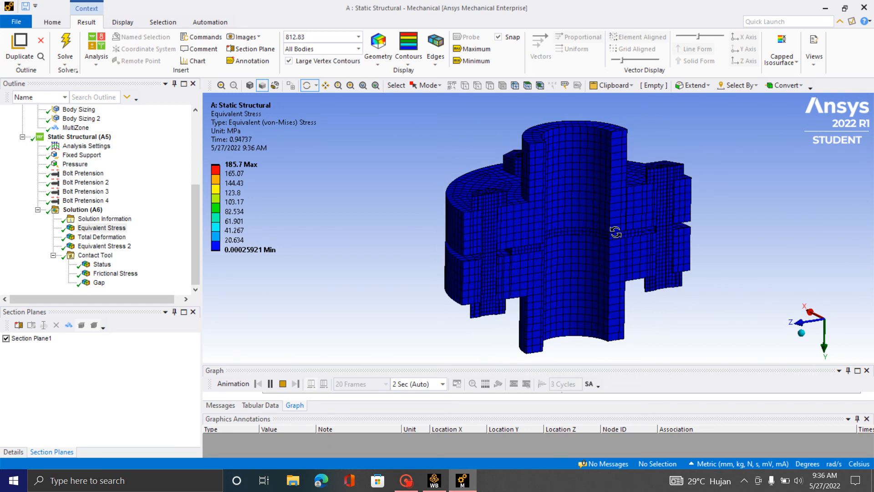
click(283, 387)
- Set the deformation scale to 1.0 (True Scale) and display the total deformation on the sectioned coupling
click(358, 37)
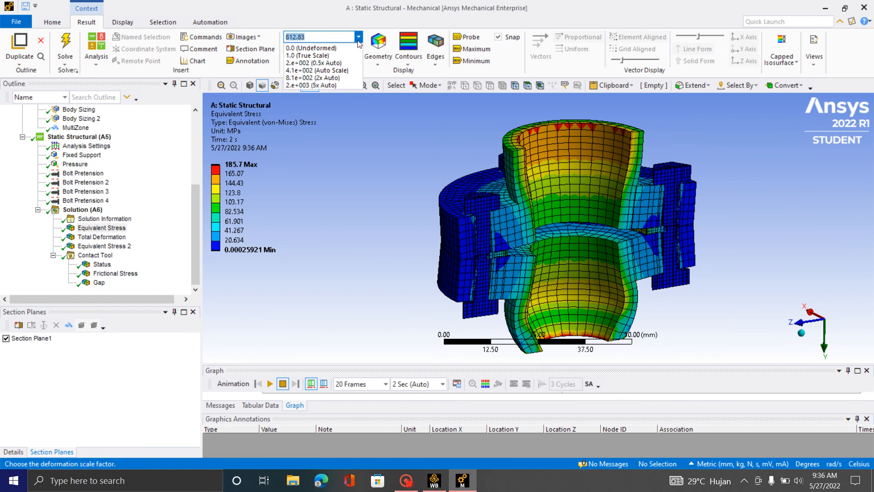
click(336, 55)
drag(577, 249, 547, 166)
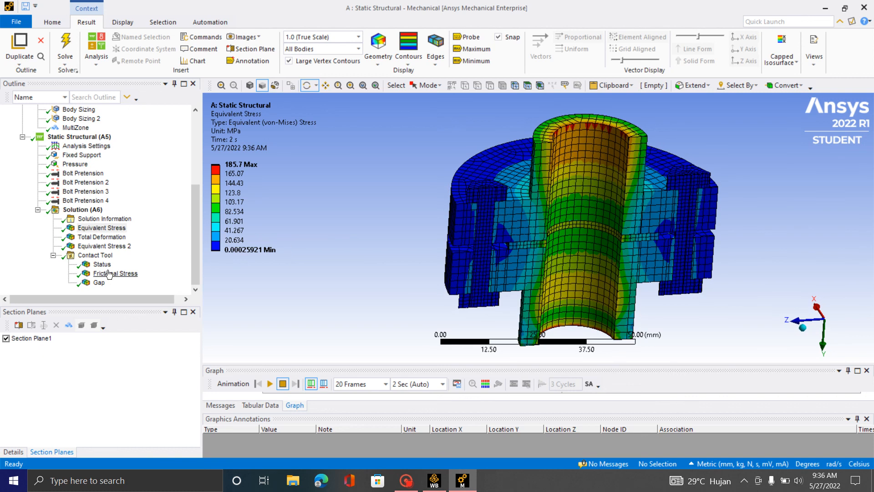
click(103, 237)
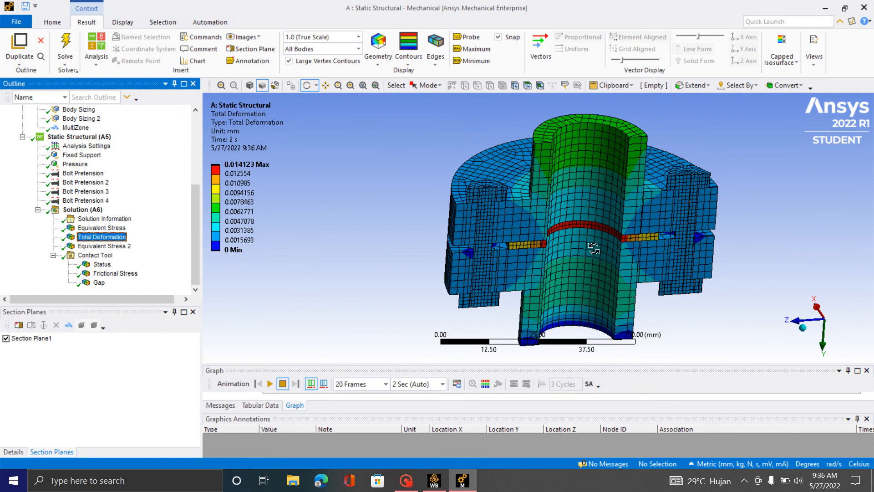
- Compare the total deformation and equivalent stress results on the sectioned flanges, bolts and pipe bore
drag(593, 248, 613, 227)
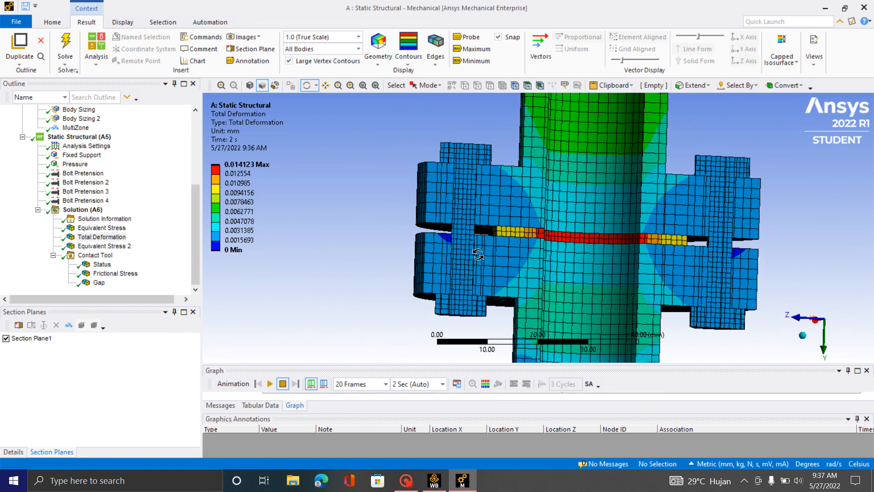
click(97, 247)
click(101, 237)
click(103, 228)
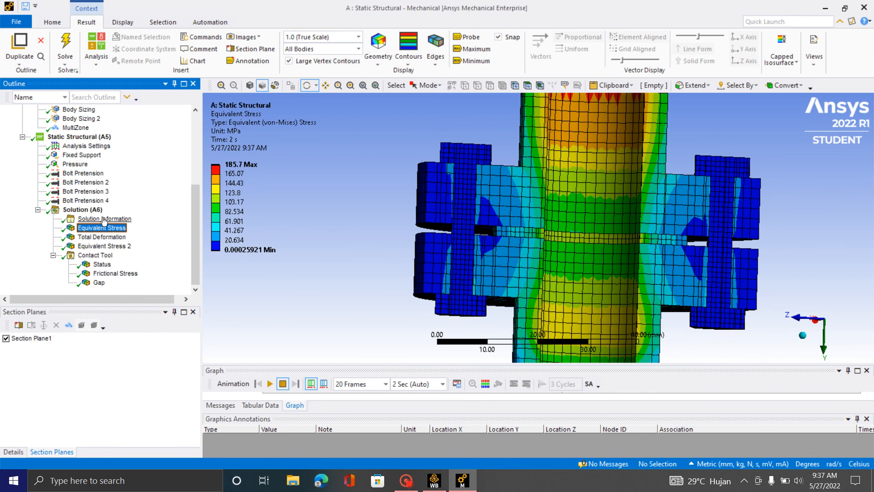
click(103, 218)
click(106, 237)
click(104, 219)
click(104, 228)
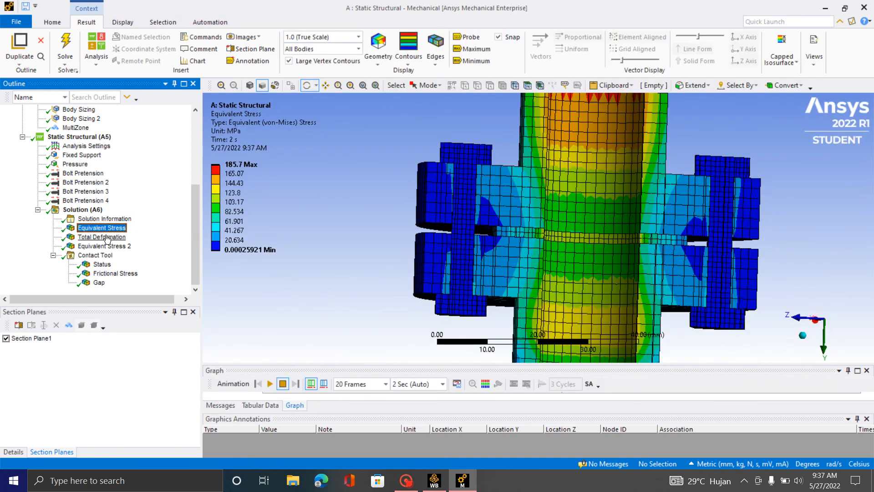
click(107, 237)
click(108, 246)
- Display the contact tool's frictional stress and examine its distribution across the sectioned gasket face
click(109, 273)
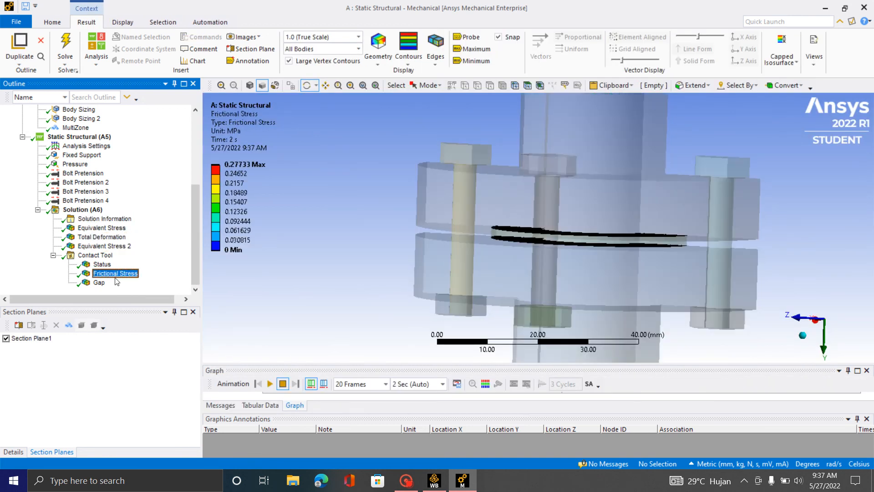
drag(332, 236, 595, 273)
scroll(594, 273, up, 2)
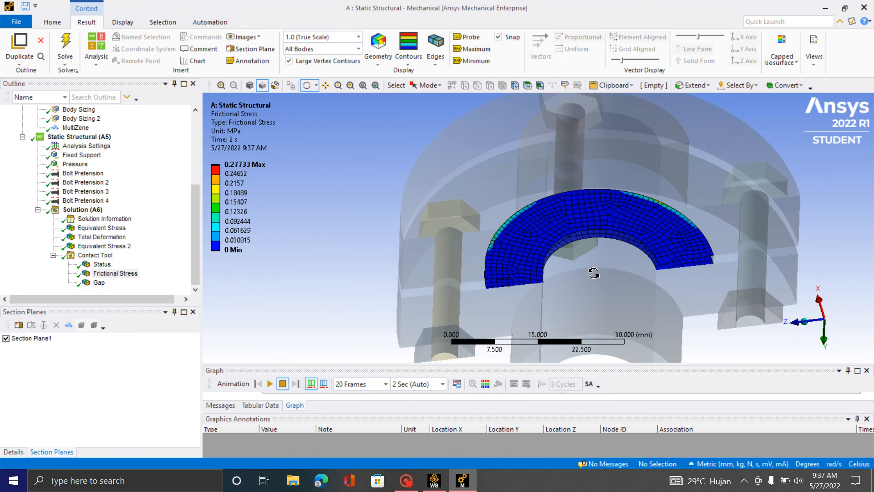
- Revisit the total deformation and equivalent stress results and view the sectioned coupling from another angle
click(94, 246)
click(98, 238)
click(100, 229)
drag(565, 222, 285, 261)
- Display the contact tool's gap result and inspect its distribution from the gasket's inner to outer edge
click(98, 282)
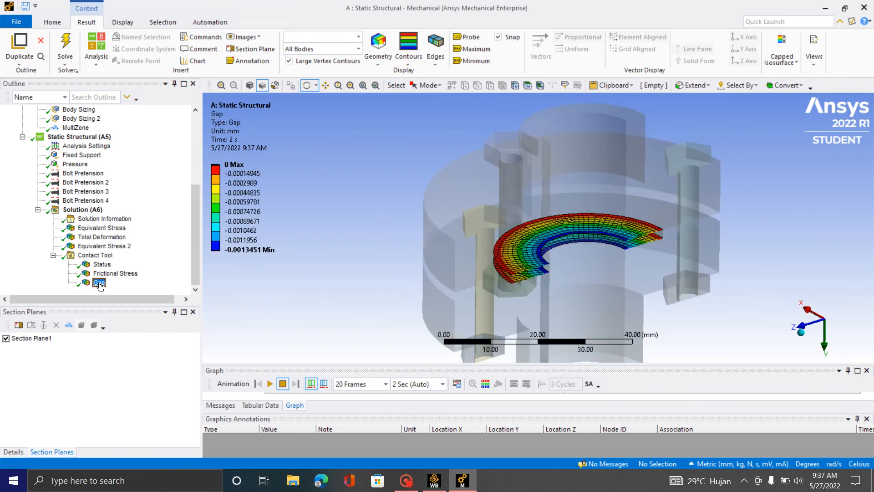
scroll(572, 249, up, 3)
drag(572, 249, 553, 268)
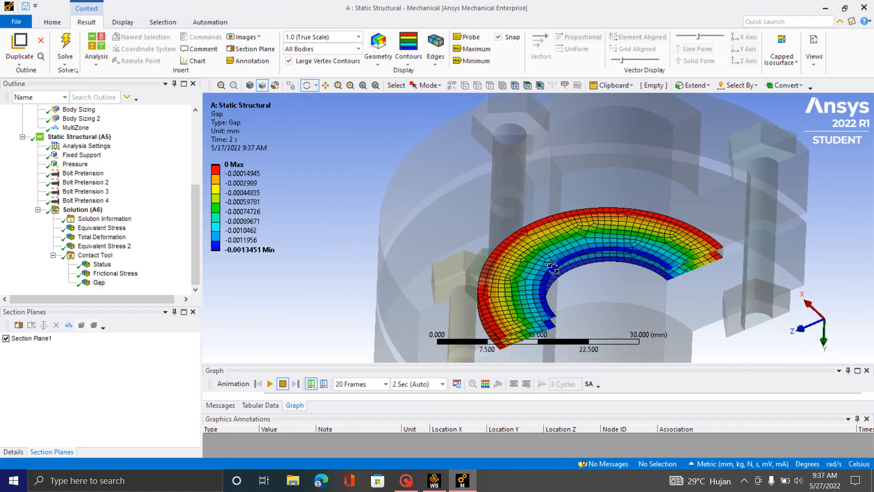
scroll(567, 262, up, 3)
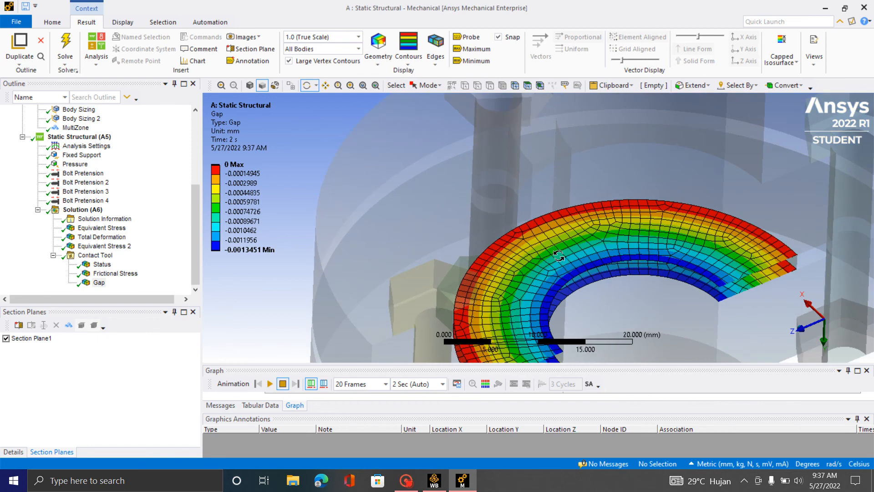
scroll(559, 236, down, 3)
drag(559, 235, 574, 255)
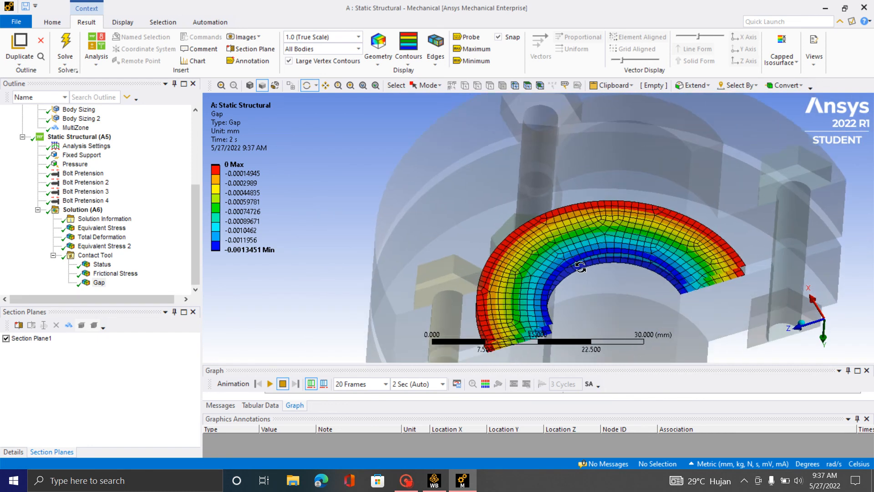
scroll(578, 259, up, 3)
scroll(580, 267, down, 3)
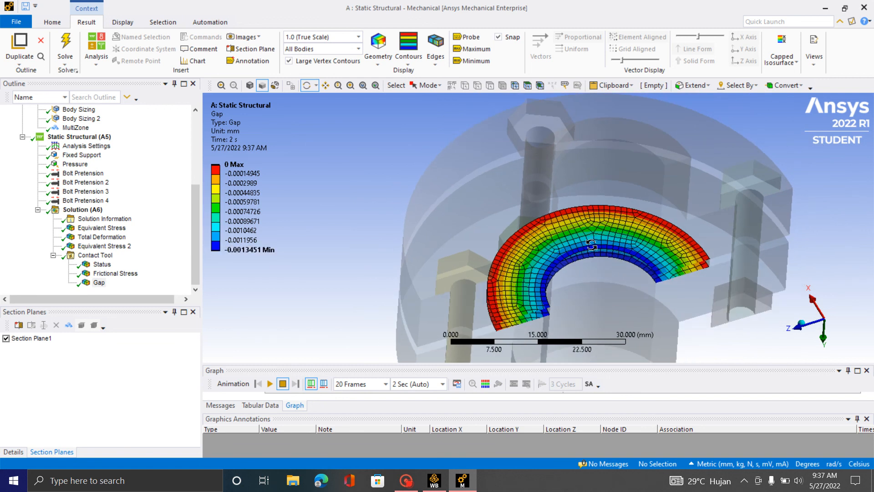
scroll(552, 234, down, 3)
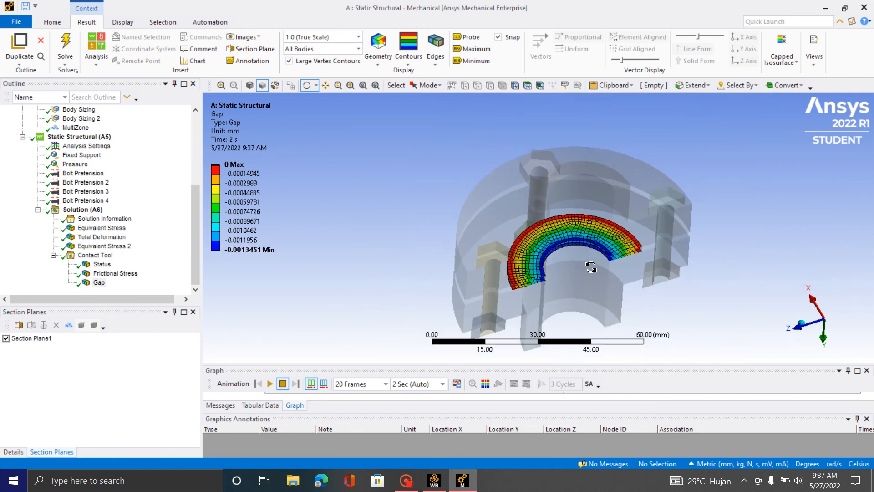
scroll(586, 265, up, 4)
scroll(553, 238, down, 2)
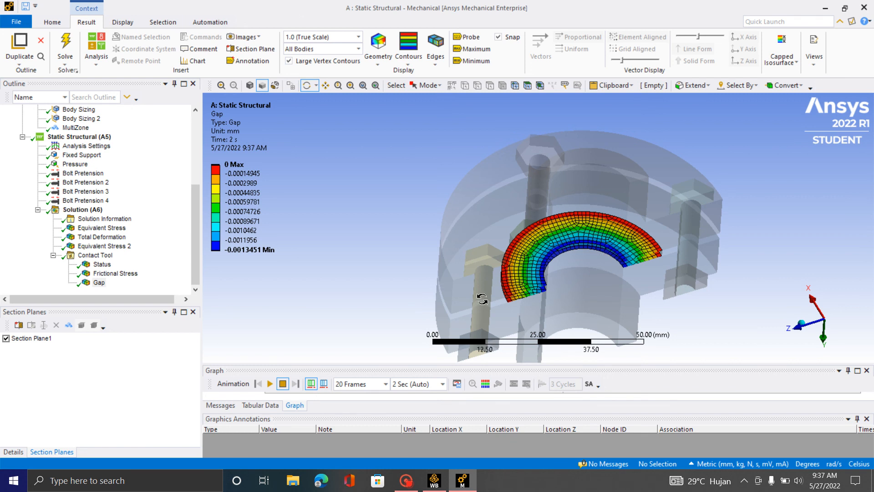
click(283, 385)
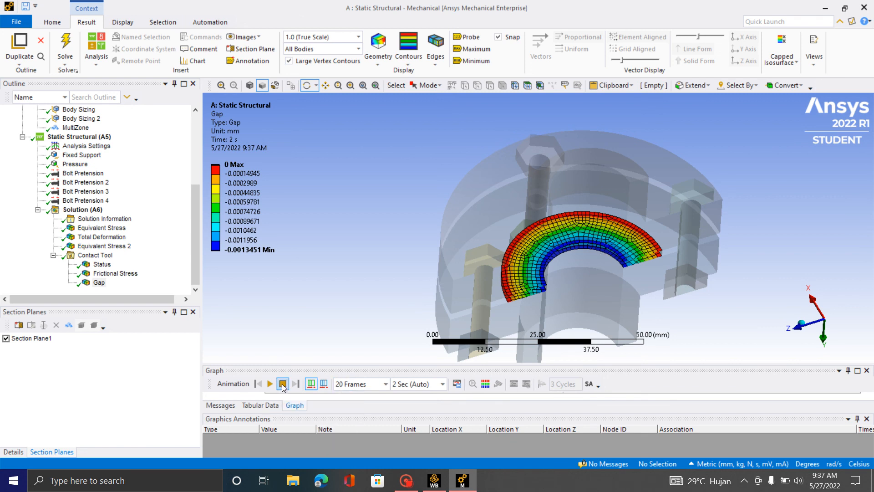